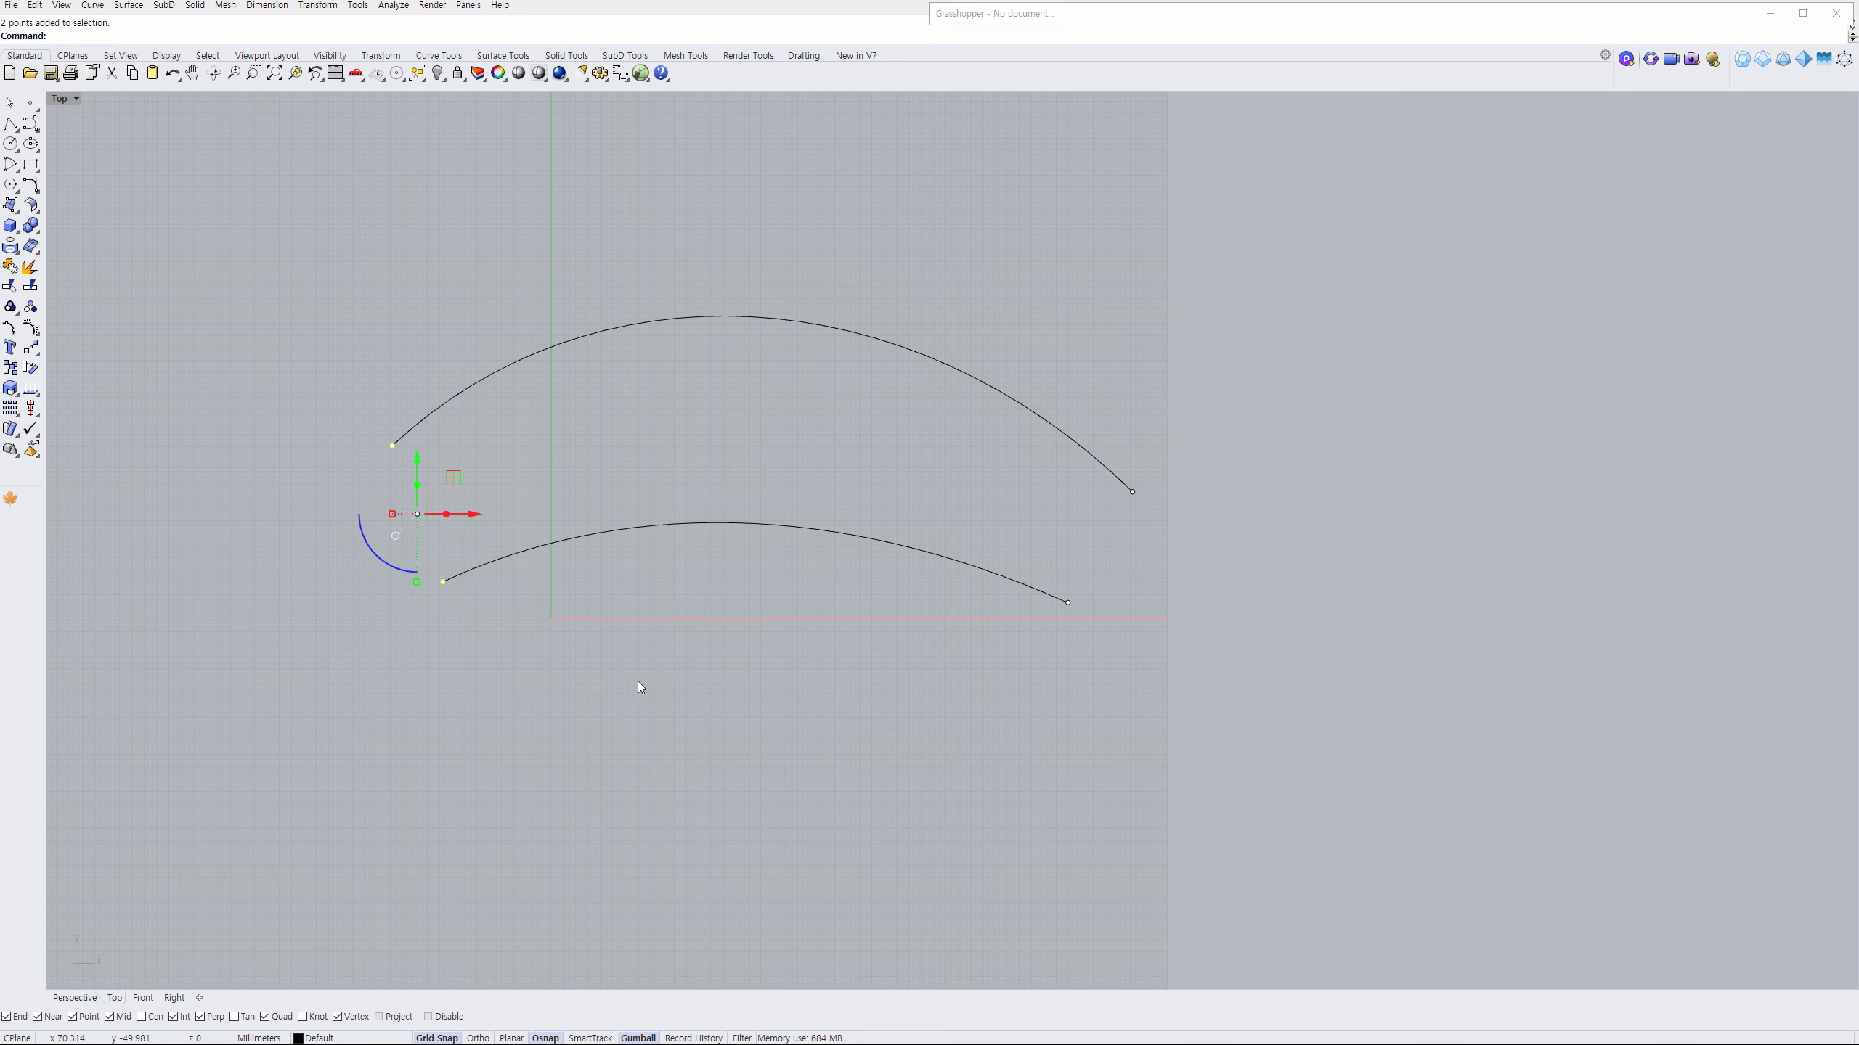
Delete the point objects at both ends of the two arcs.
key("Delete")
left_click_drag(987, 657, 1240, 436)
key("Delete")
right_click_drag(1287, 486, 1073, 563)
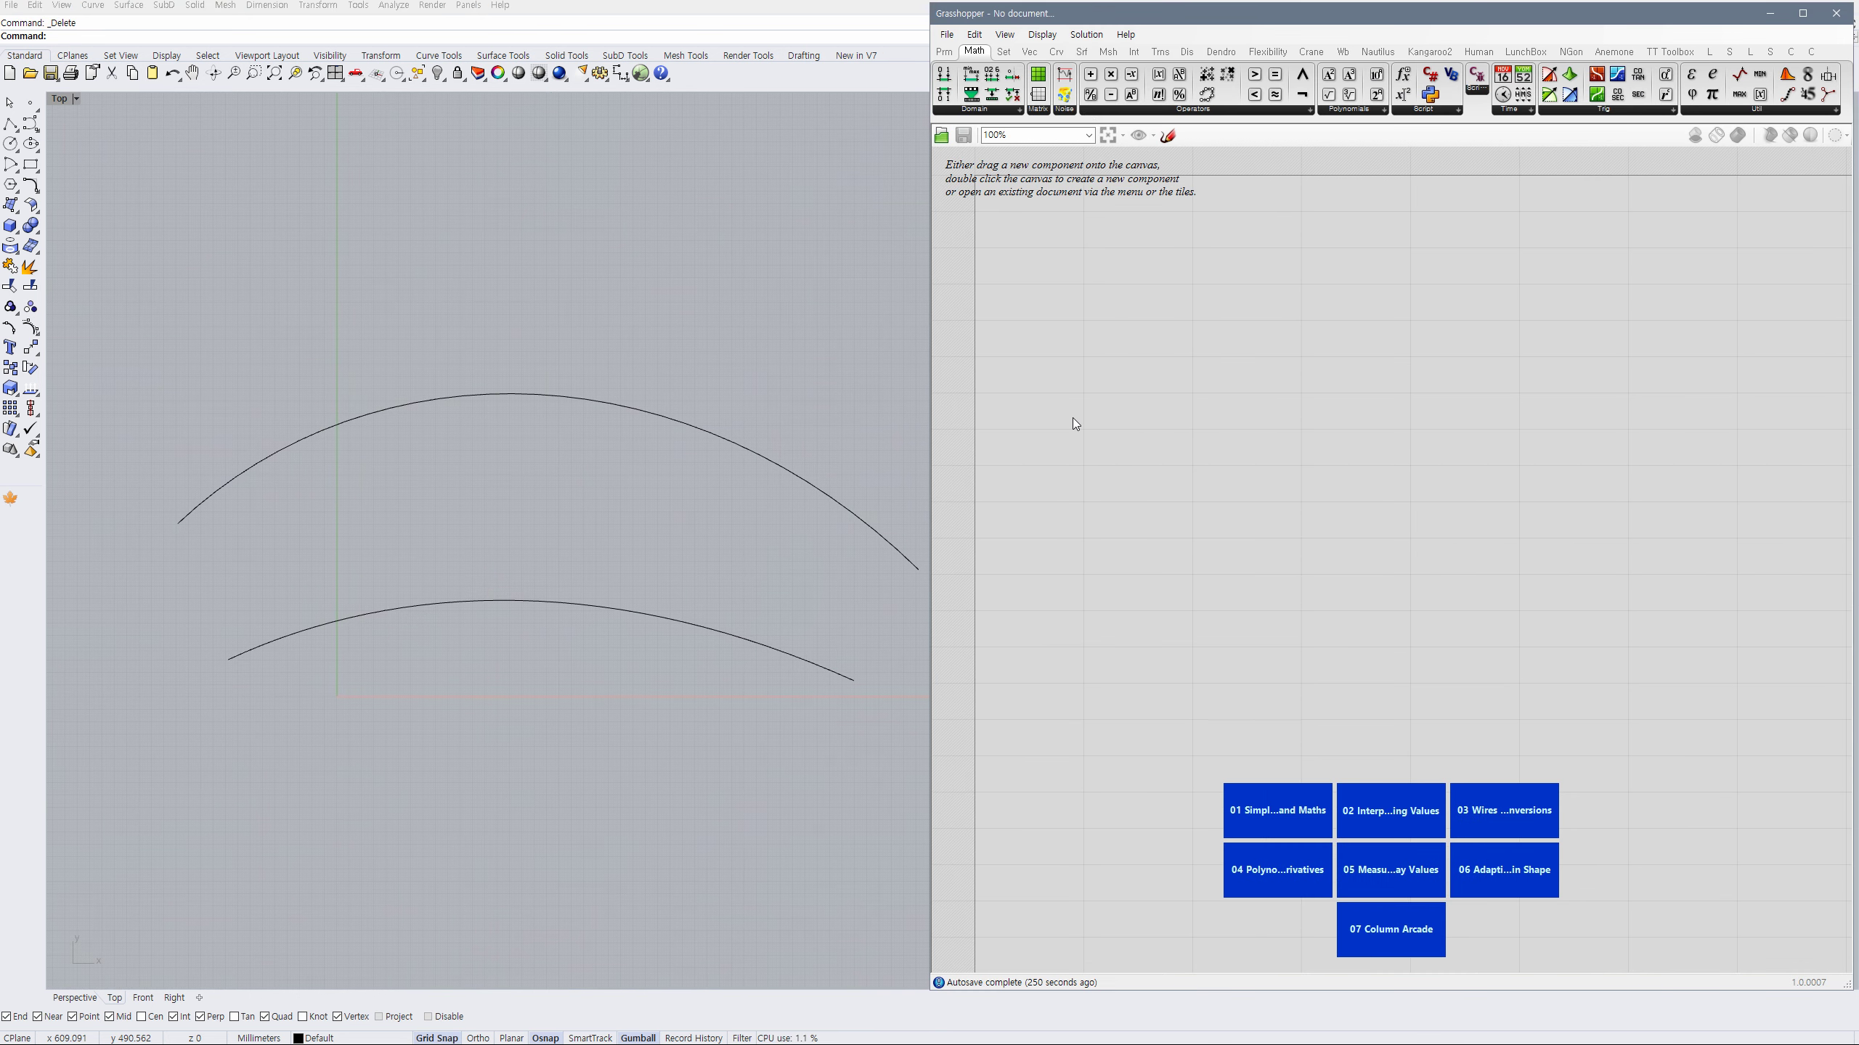
Add a Curve parameter to the Grasshopper canvas and reference both arcs in it as multiple curves.
double_click(1081, 424)
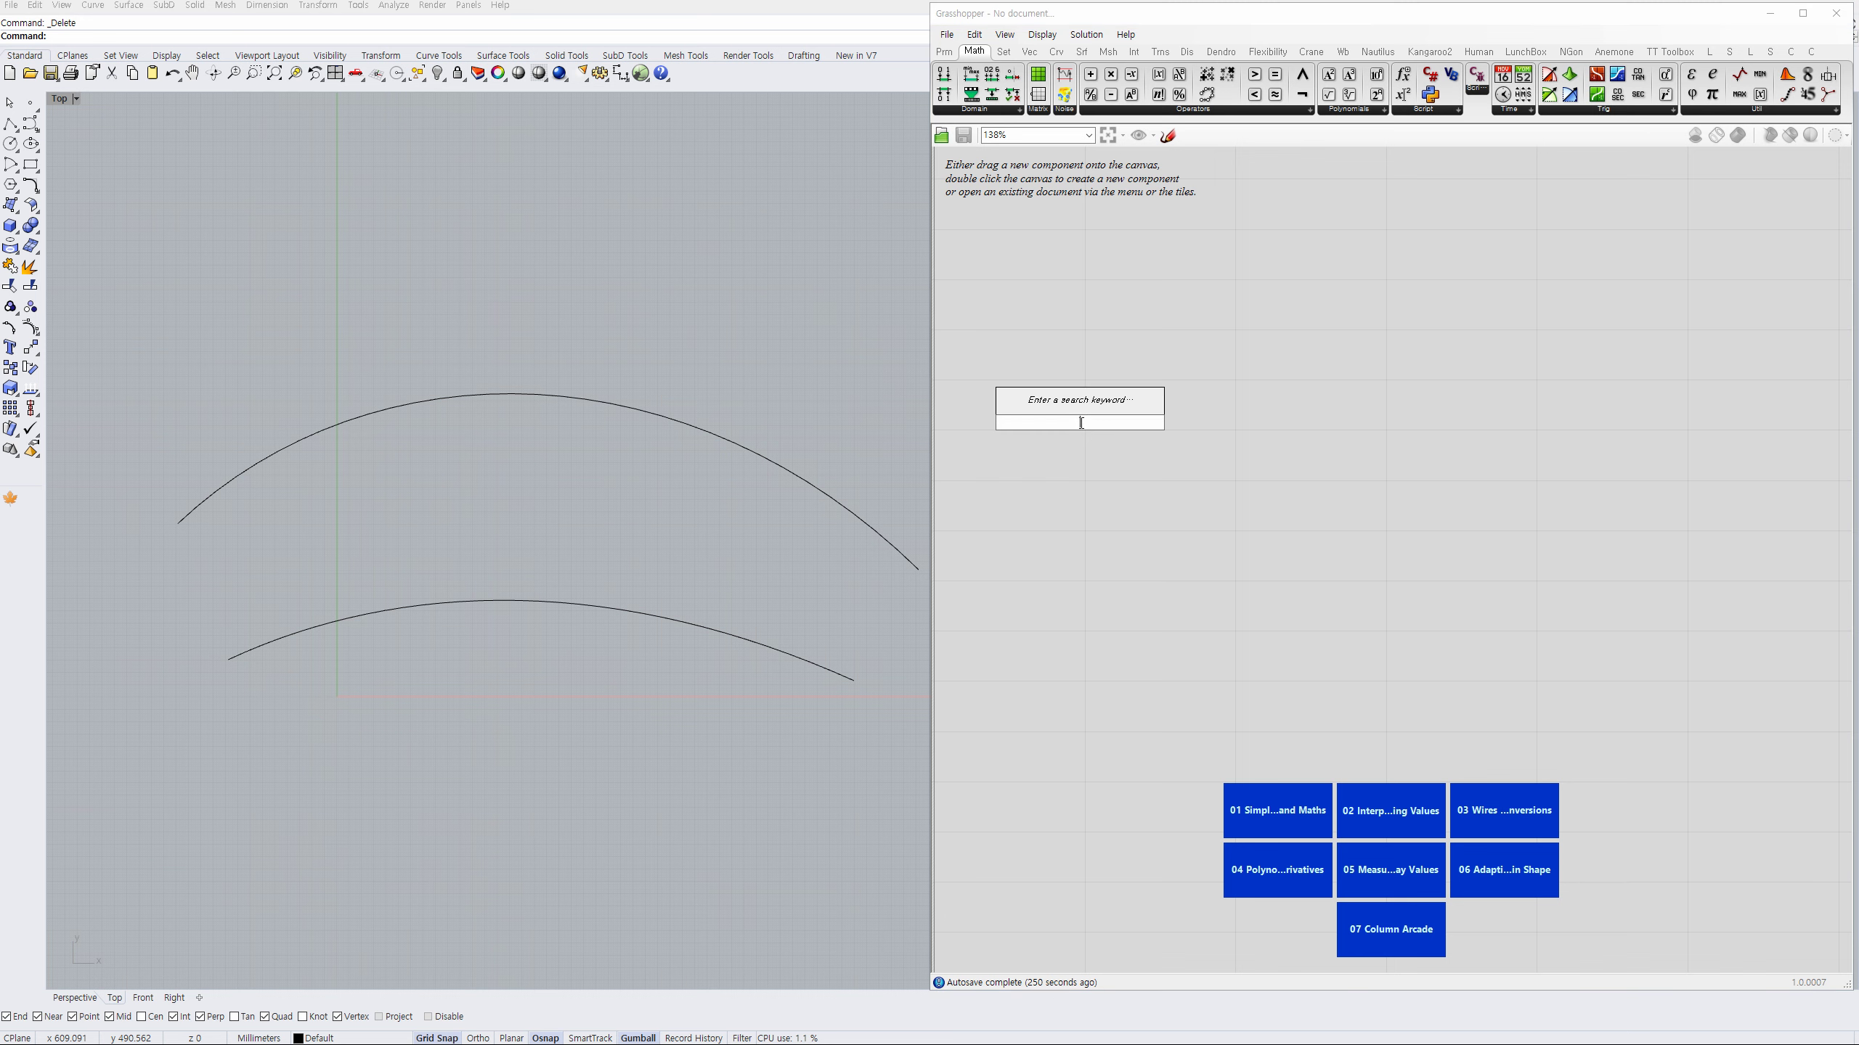
type("cur")
key("Return")
right_click(1072, 416)
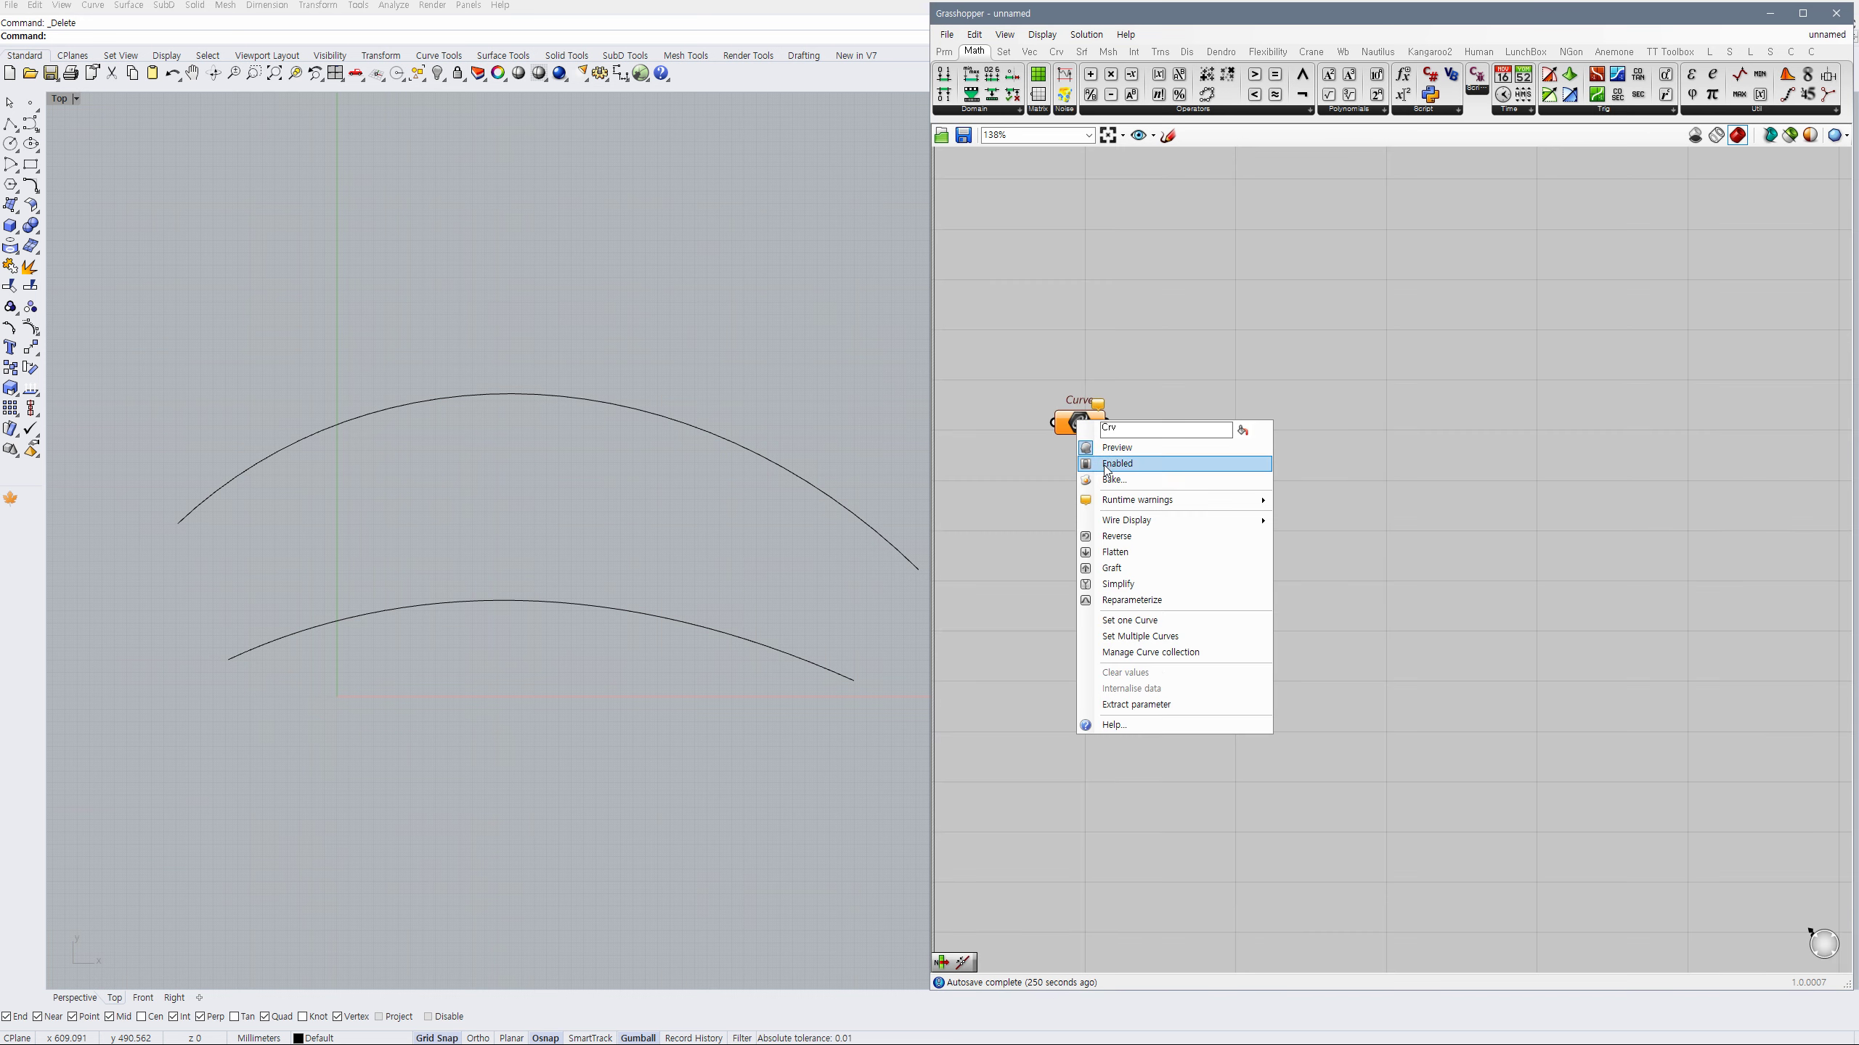
left_click(1140, 636)
left_click(690, 624)
left_click(703, 423)
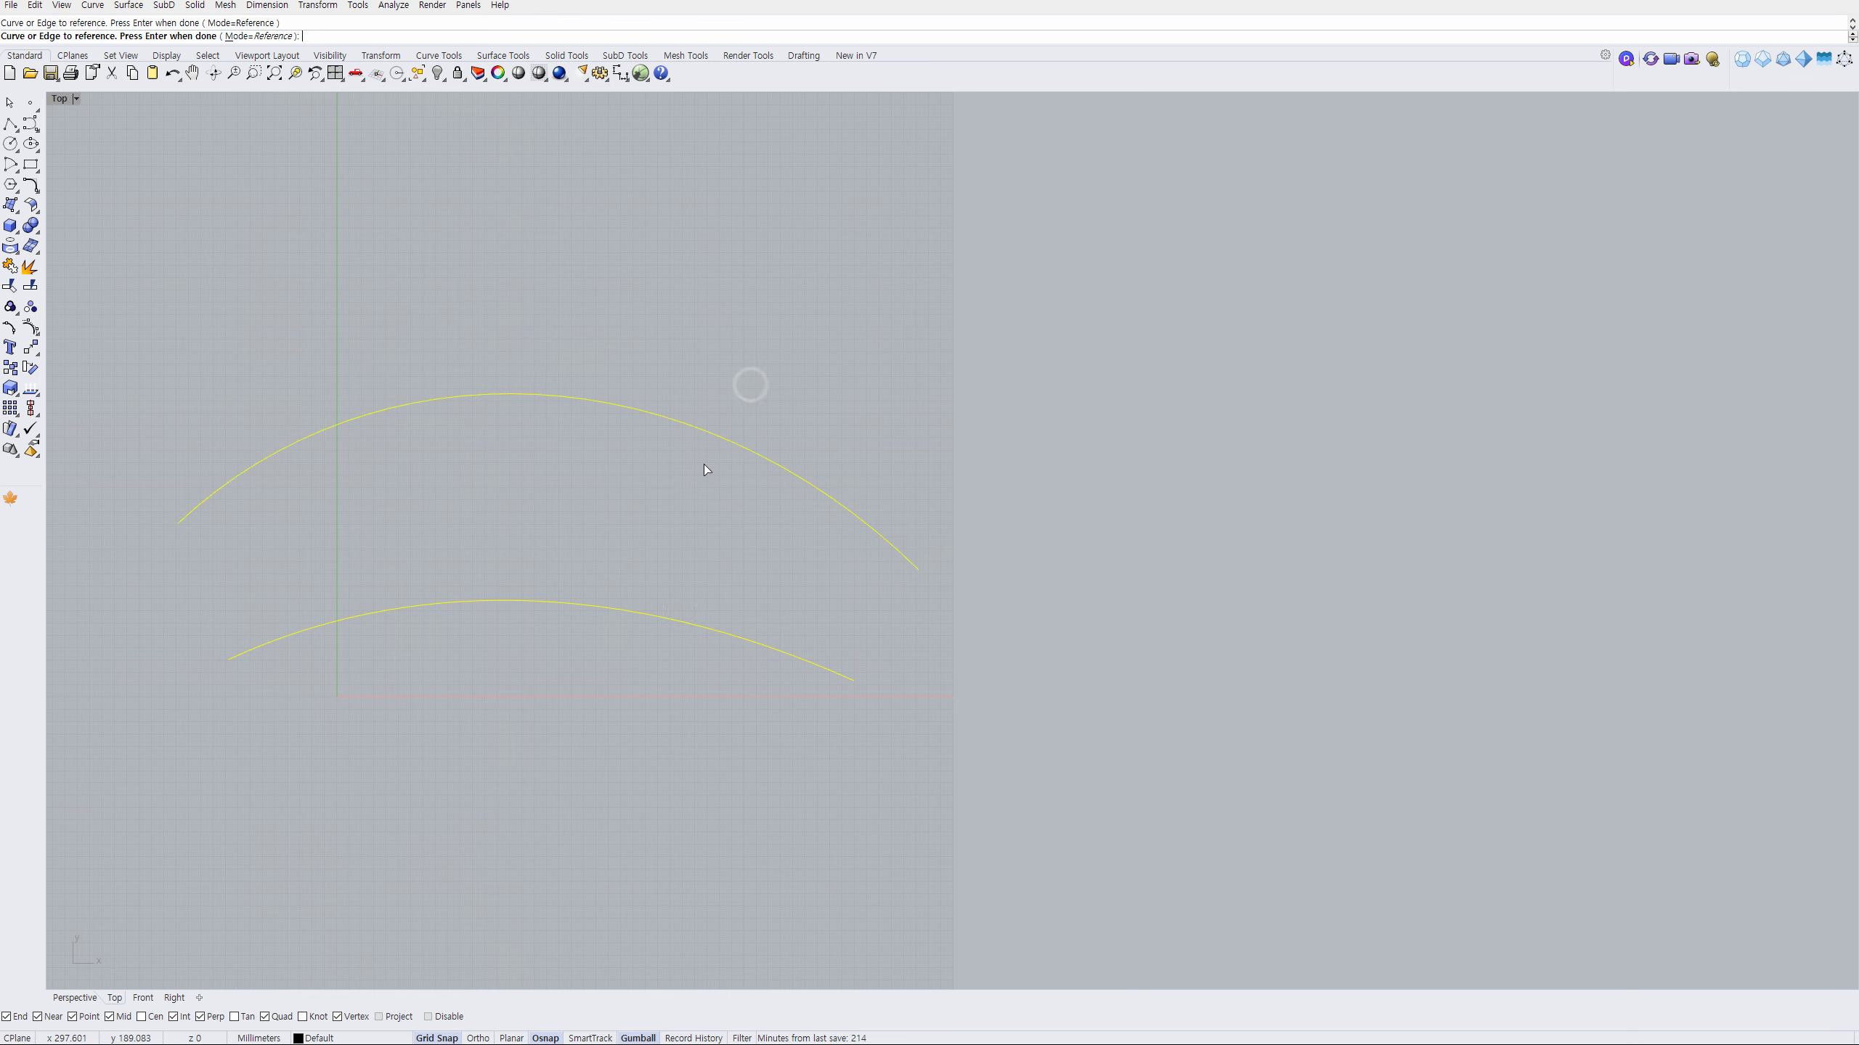
key("Return")
Internalise the Curve parameter's data and delete the two original arcs from the Rhino model.
right_click(1079, 423)
left_click(1133, 665)
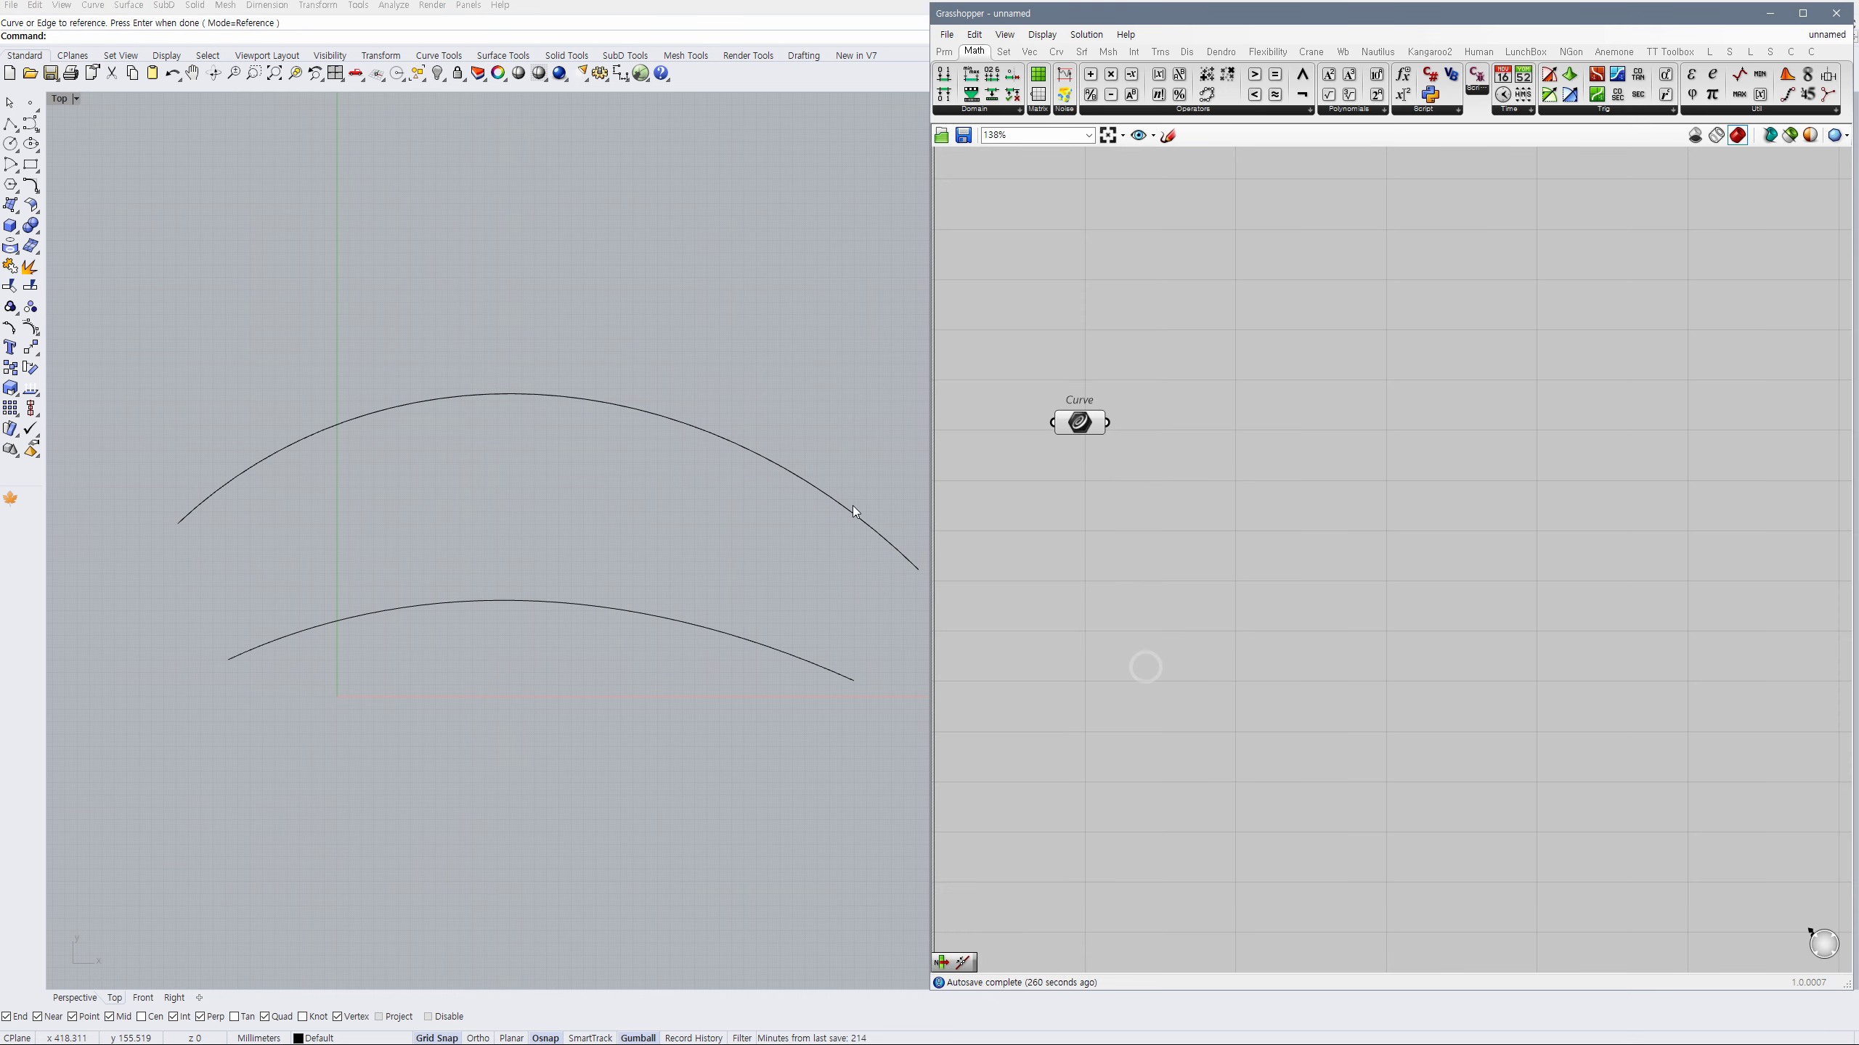
left_click_drag(853, 506, 682, 674)
key("Delete")
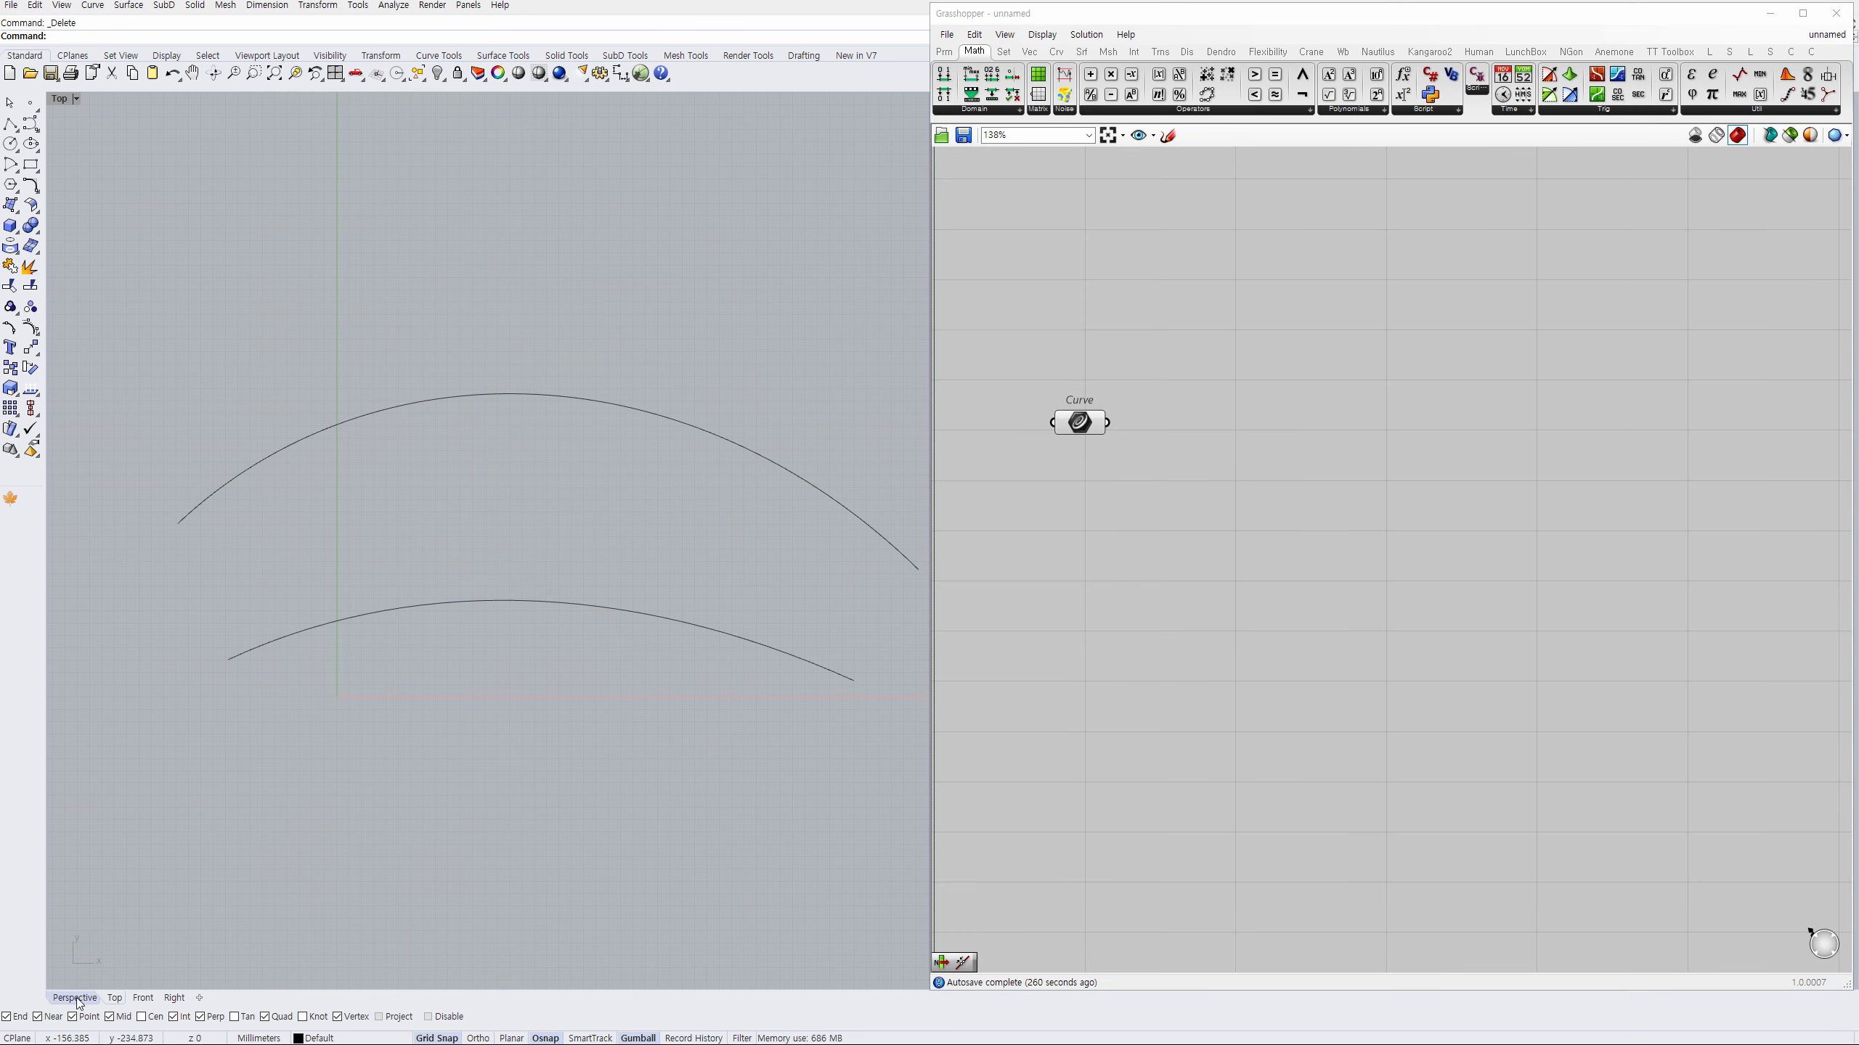
Show the arcs in the Perspective view and narrow the Grasshopper window slightly.
left_click(74, 997)
right_click_drag(556, 600, 548, 560)
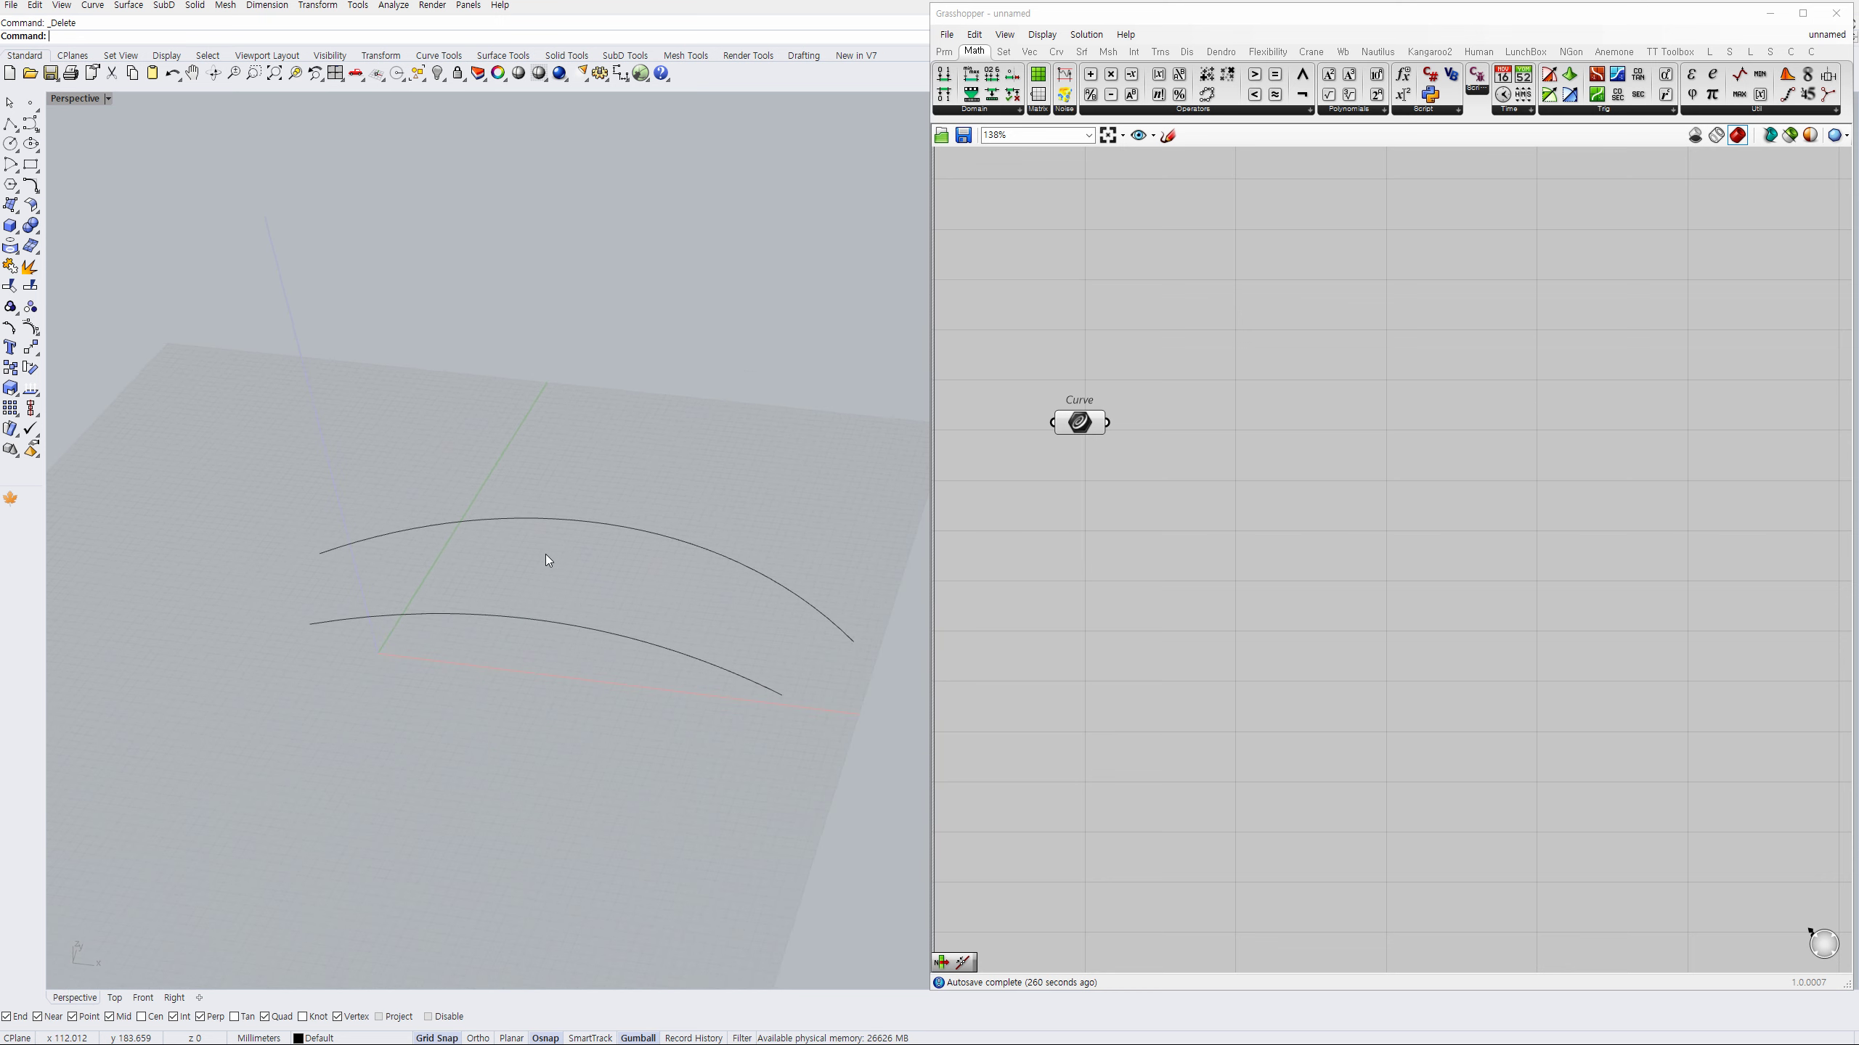
left_click_drag(931, 405, 954, 406)
right_click_drag(1147, 449, 1173, 486)
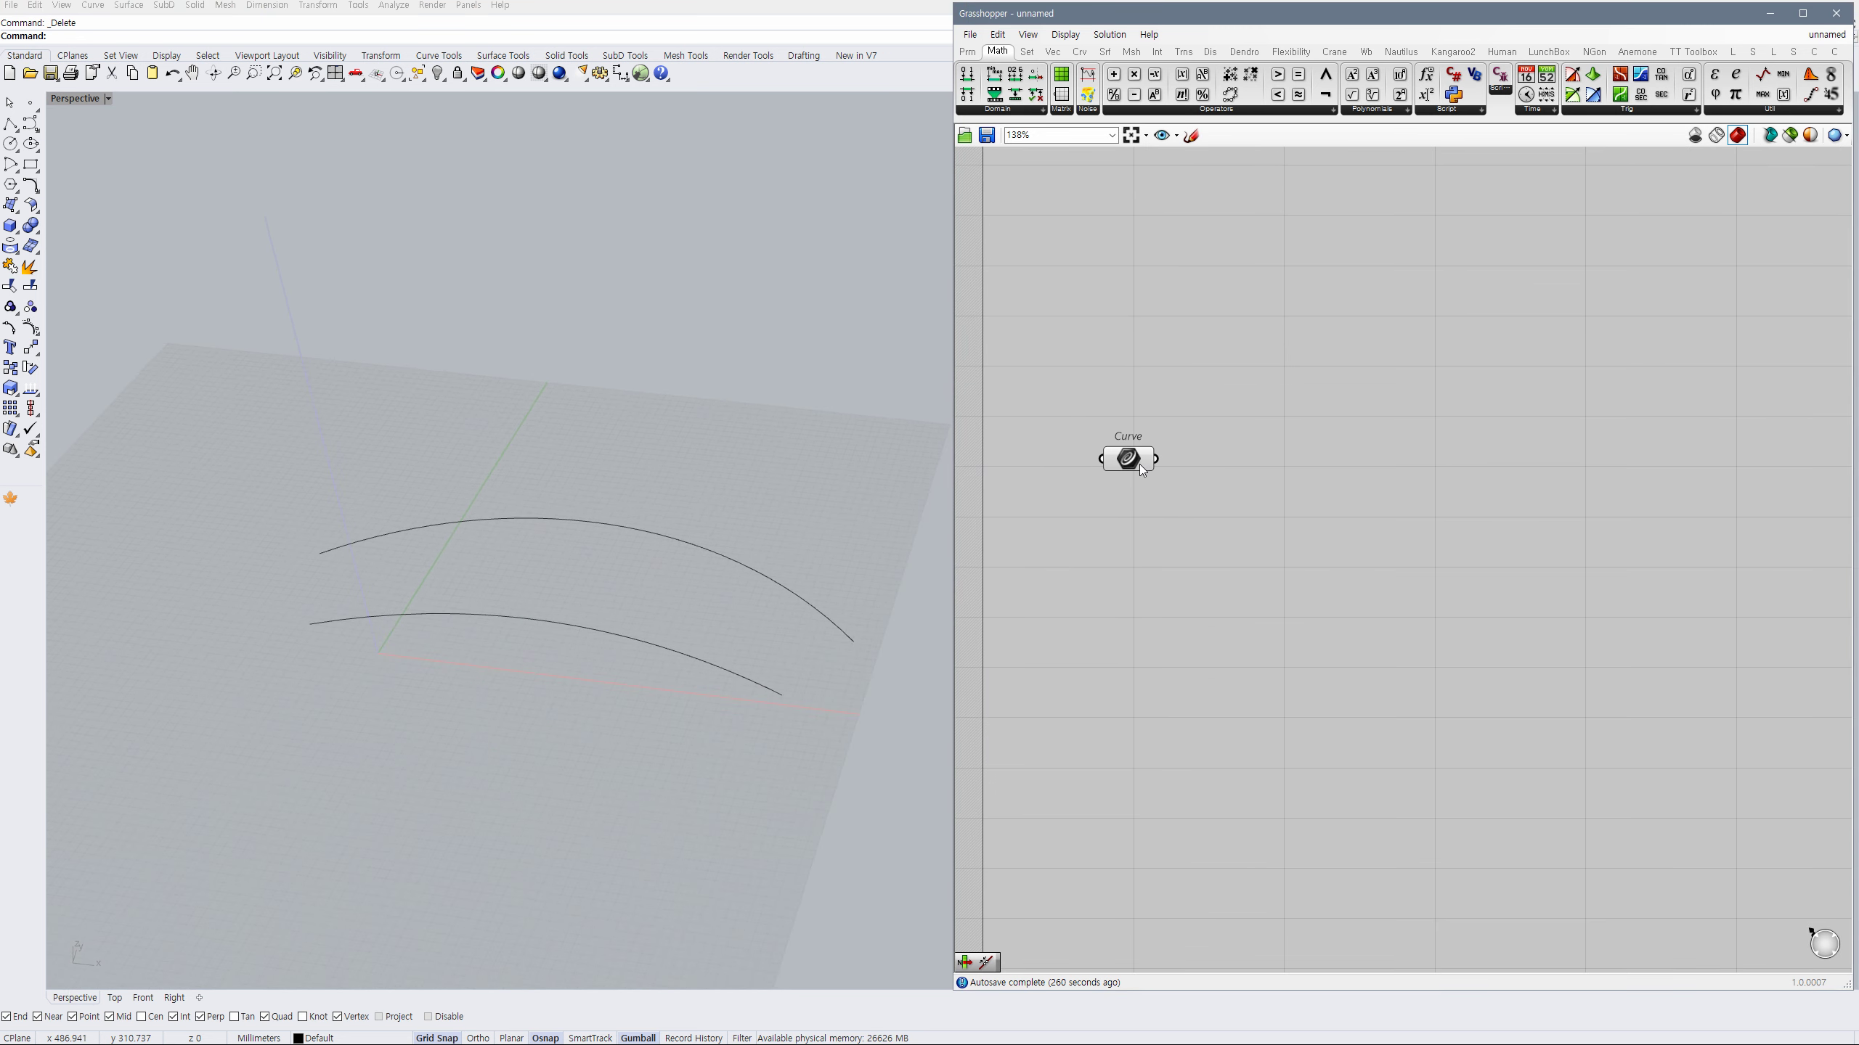
Group the Curve parameter and give the group a blob outline.
left_click_drag(1126, 457, 1201, 493)
right_click_drag(1302, 487, 1215, 410)
left_click(1212, 424)
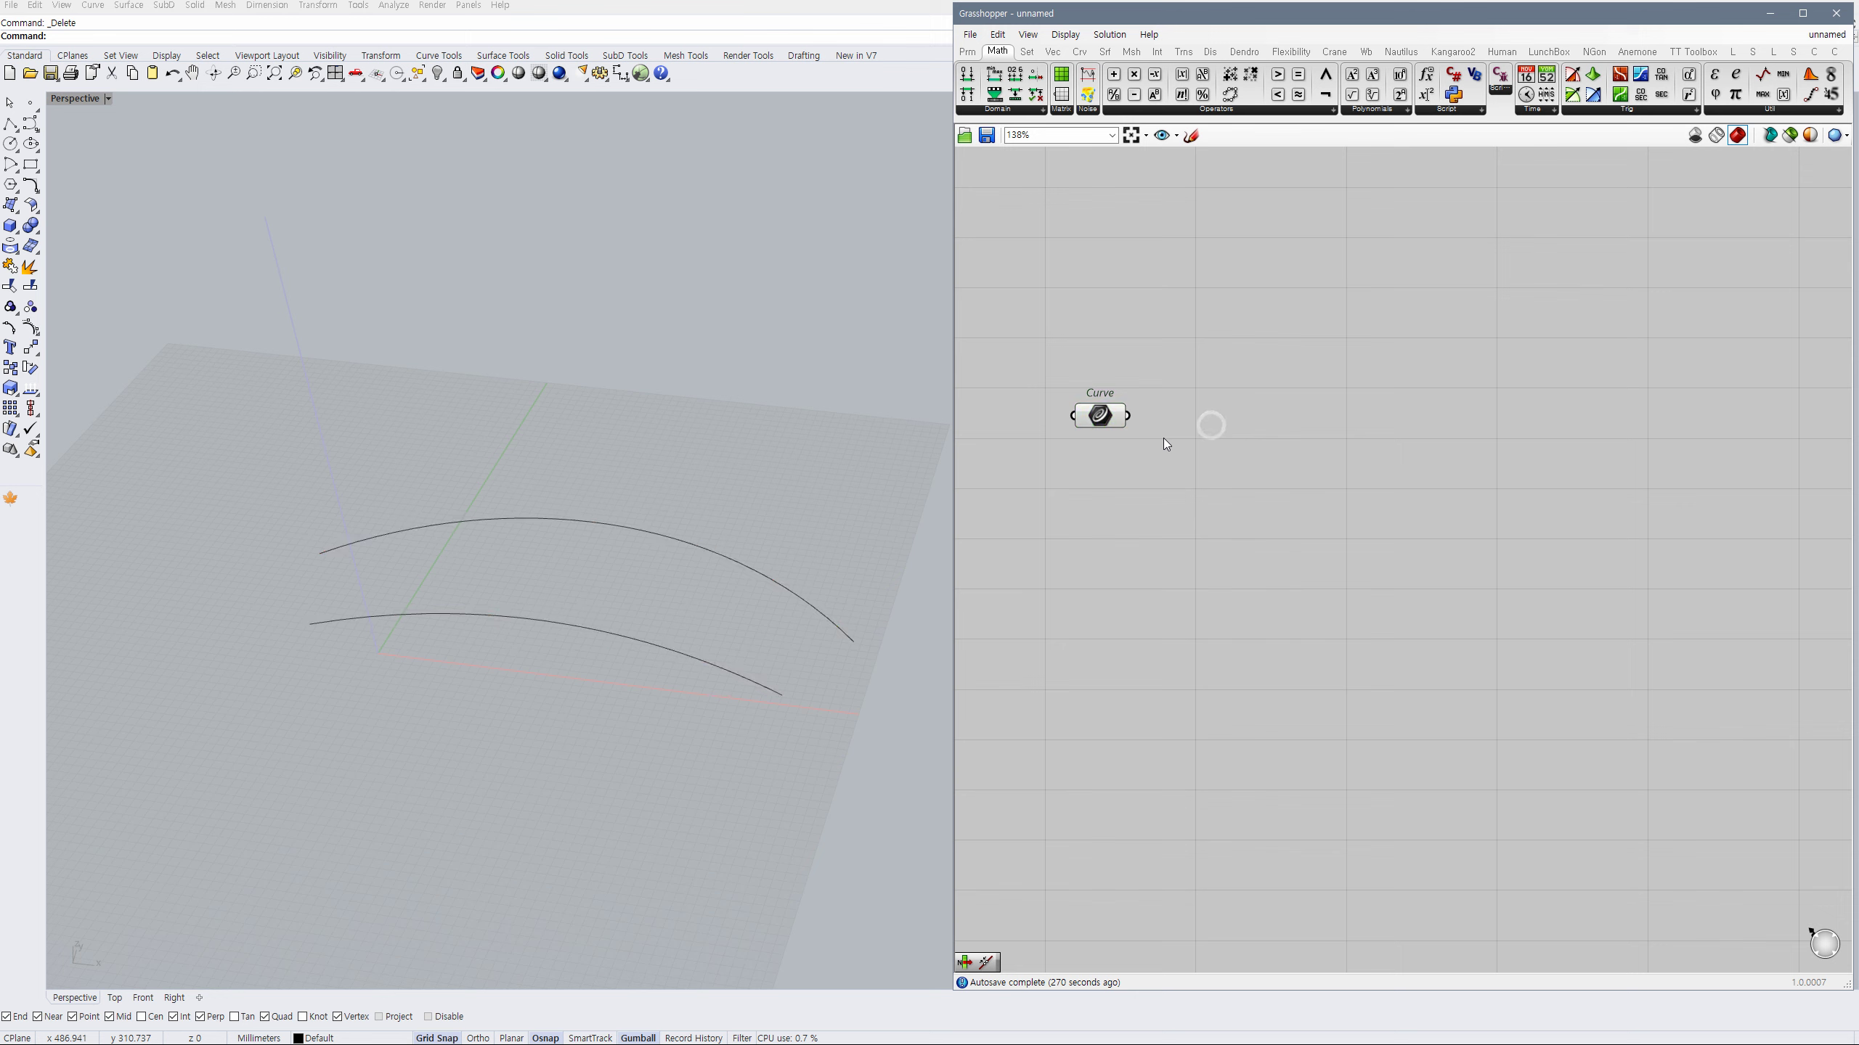
left_click_drag(1161, 381, 1090, 480)
key("ctrl+g")
right_click(1101, 437)
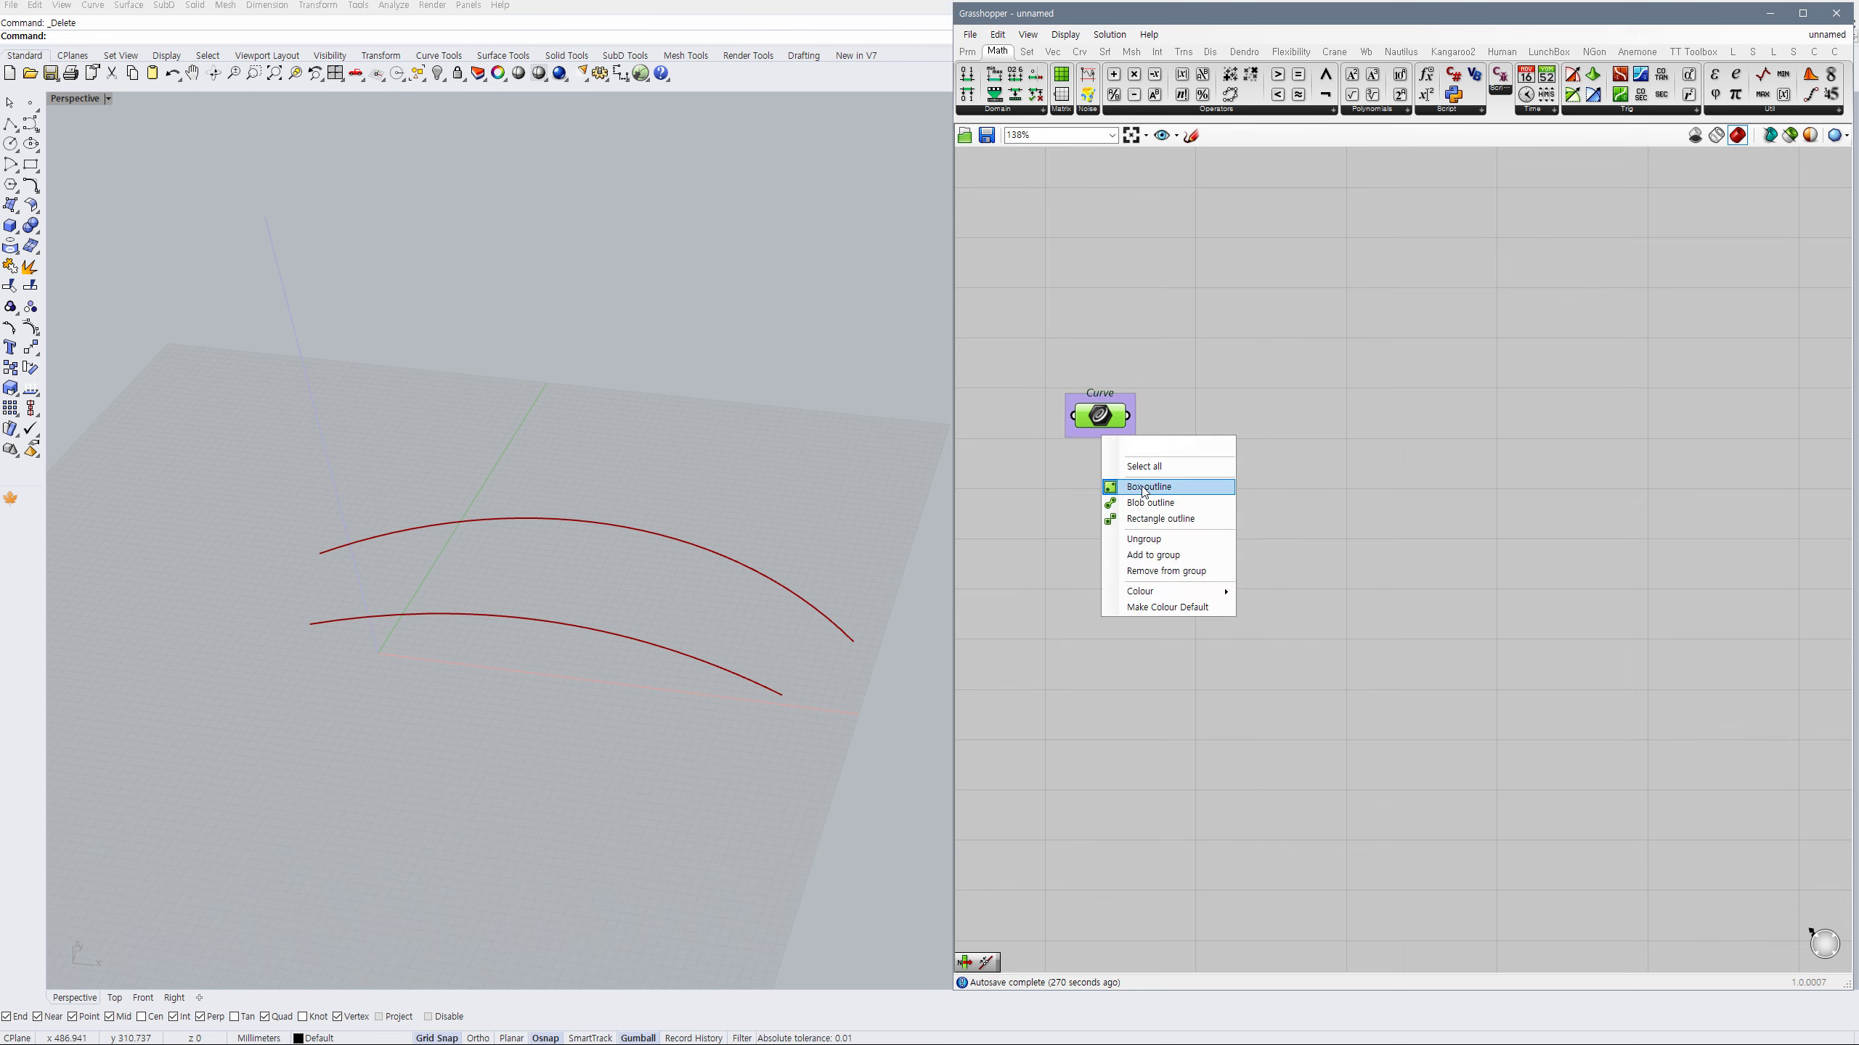
left_click(1142, 502)
left_click(1141, 502)
right_click_drag(882, 573, 687, 517)
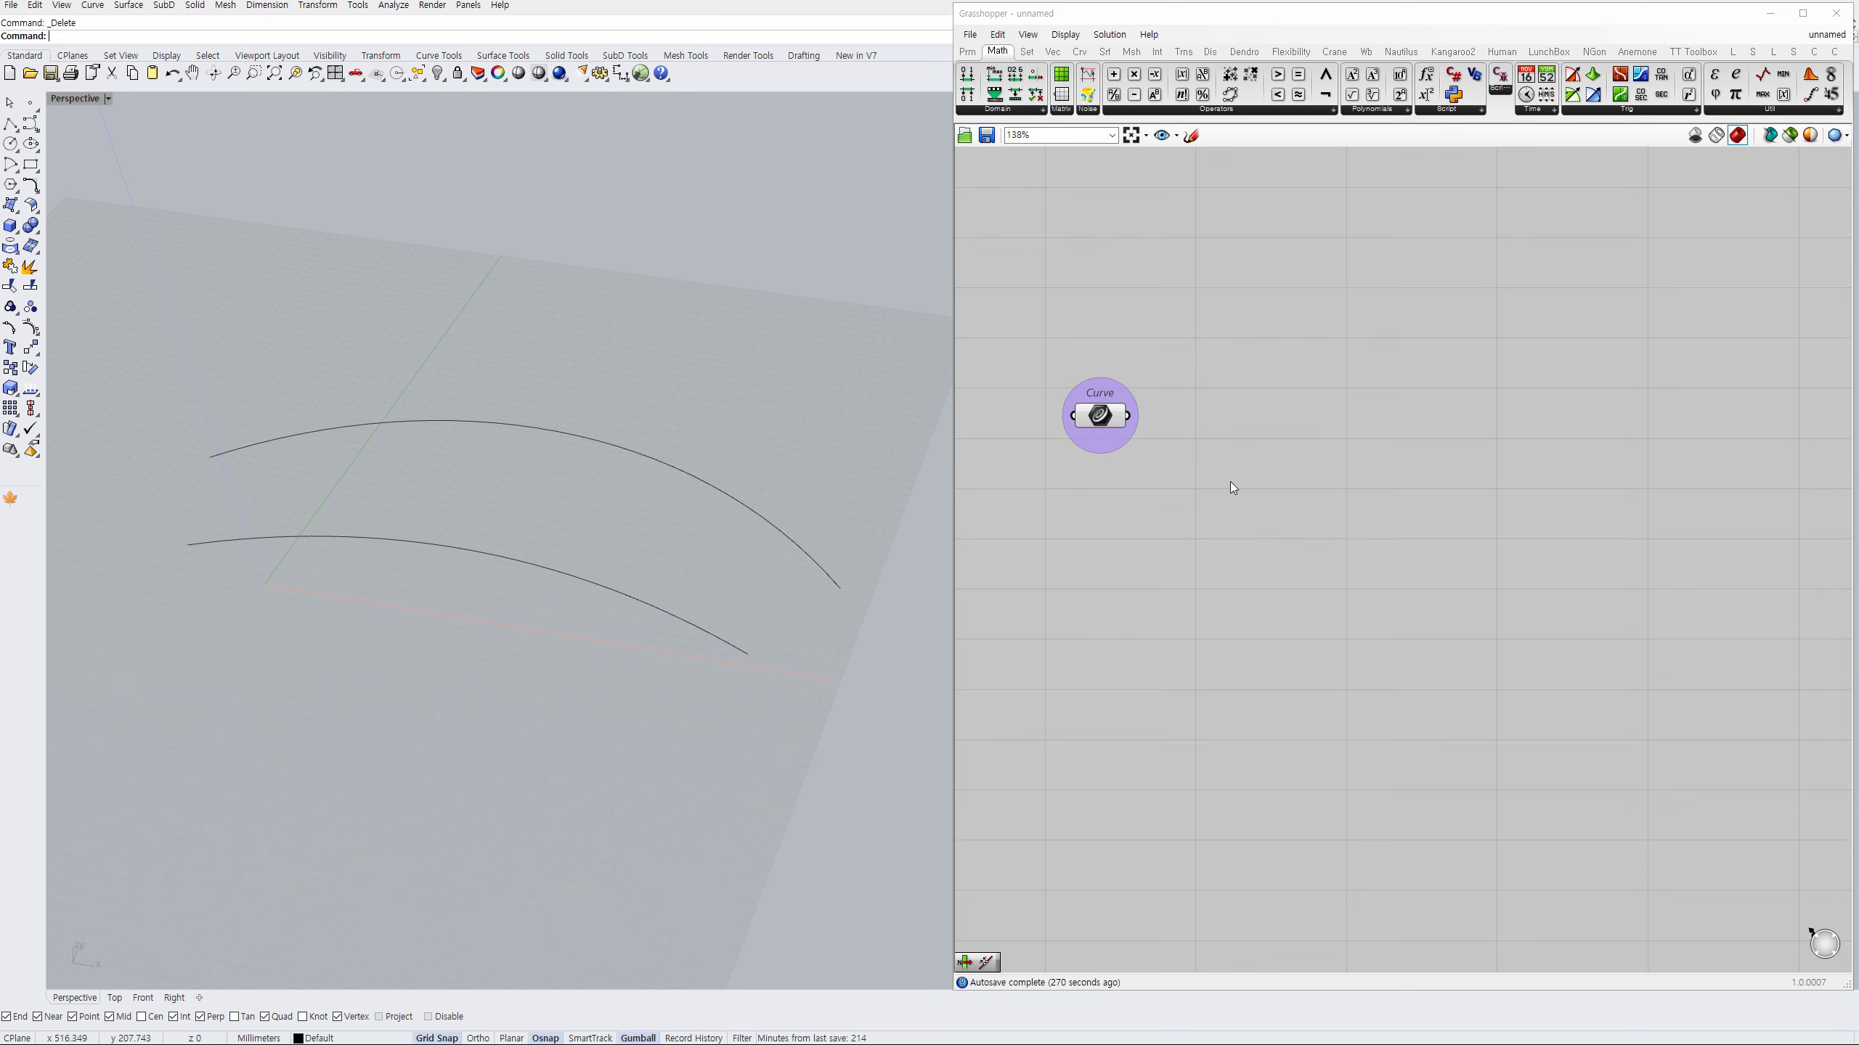
Add a Move component and feed the Curve parameter into its geometry input.
double_click(1206, 428)
type("move")
left_click(1183, 417)
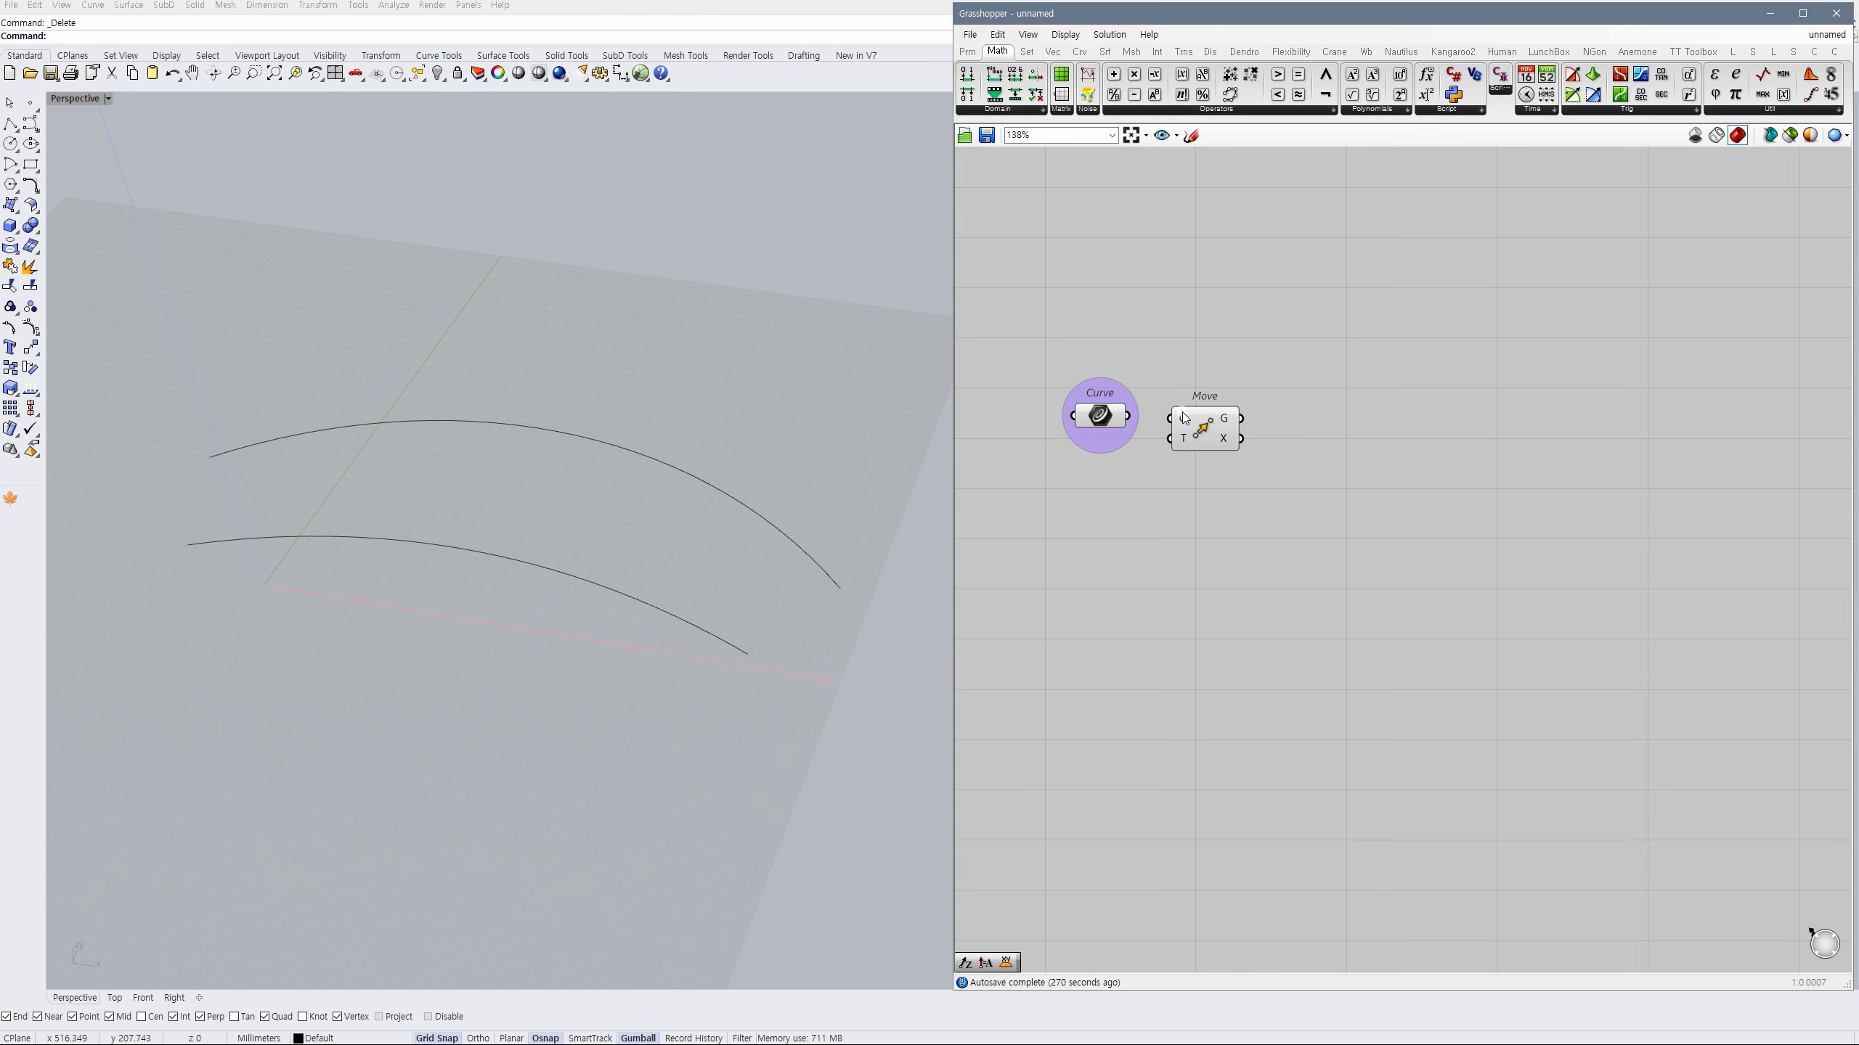
left_click_drag(1127, 417, 1169, 419)
Add a Unit Z vector and connect it to the Move component's translation input.
double_click(1151, 471)
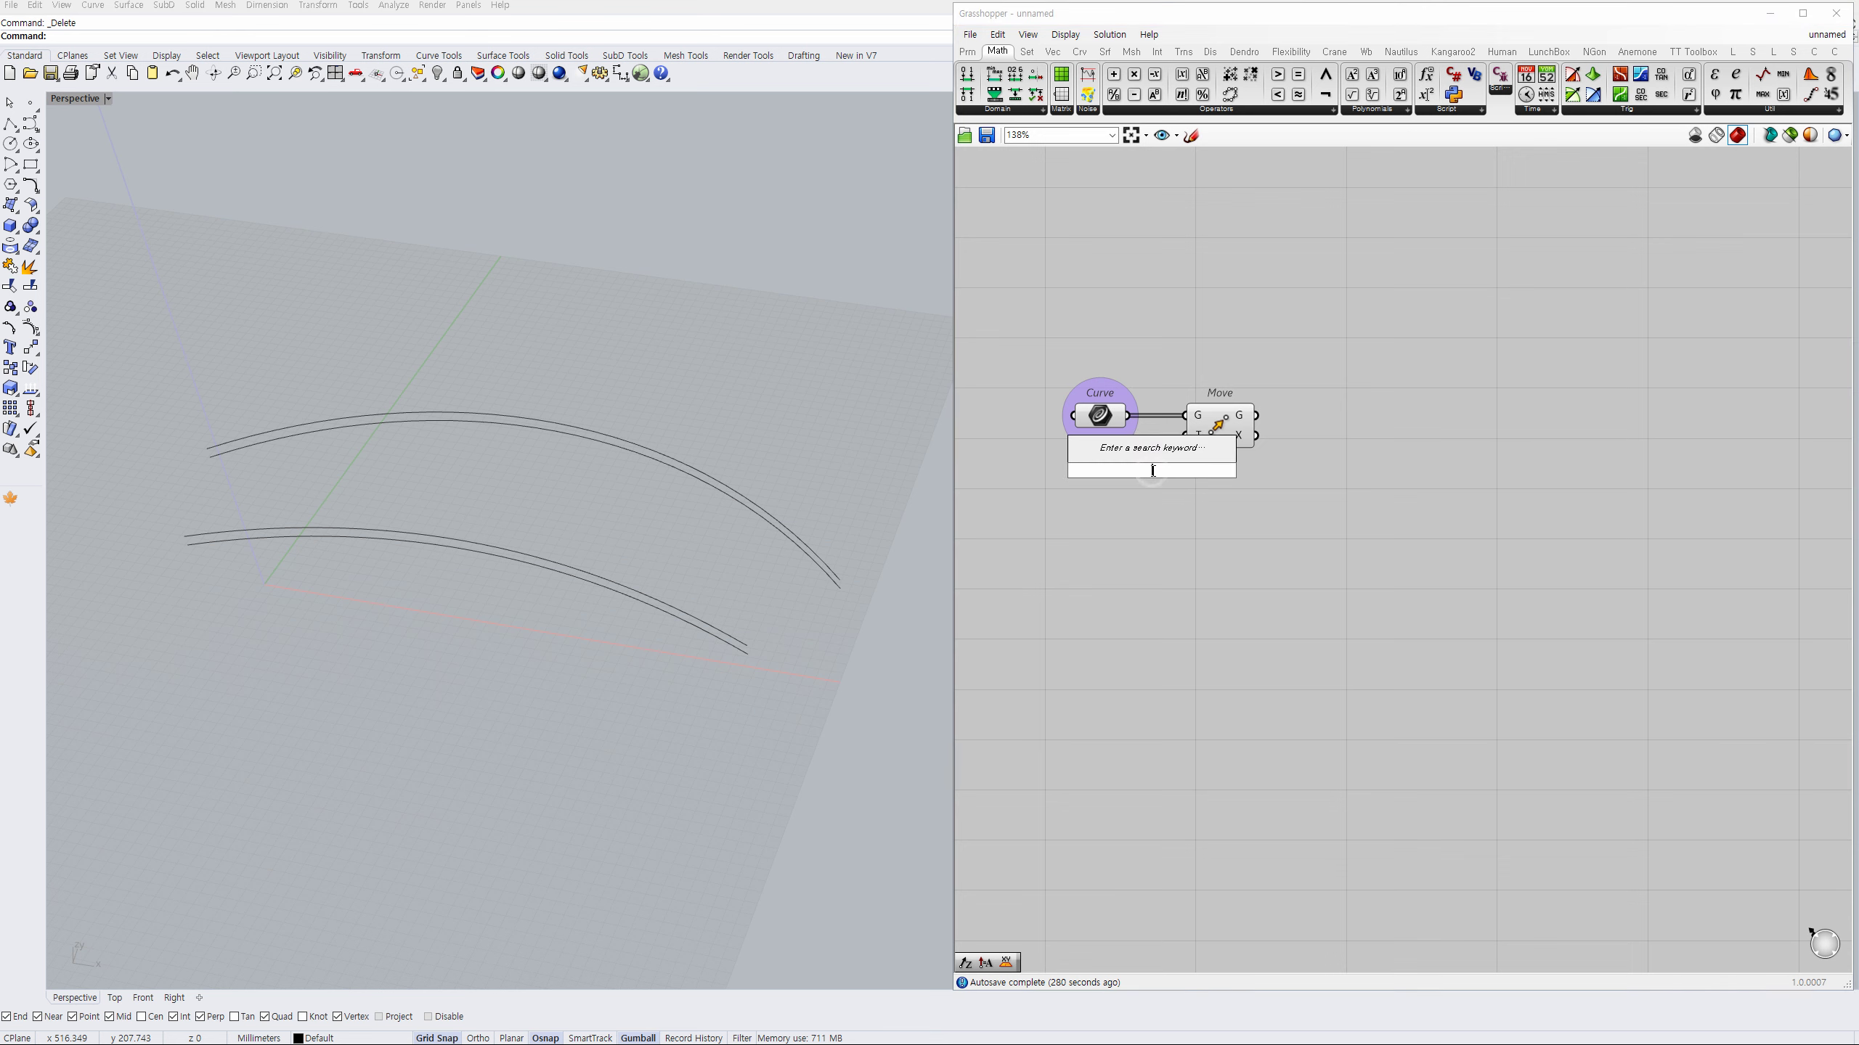
type("z")
key("Return")
left_click_drag(1183, 481, 1240, 430)
left_click(1143, 423)
right_click_drag(1195, 539, 1249, 548)
scroll(1244, 546, "down", 1)
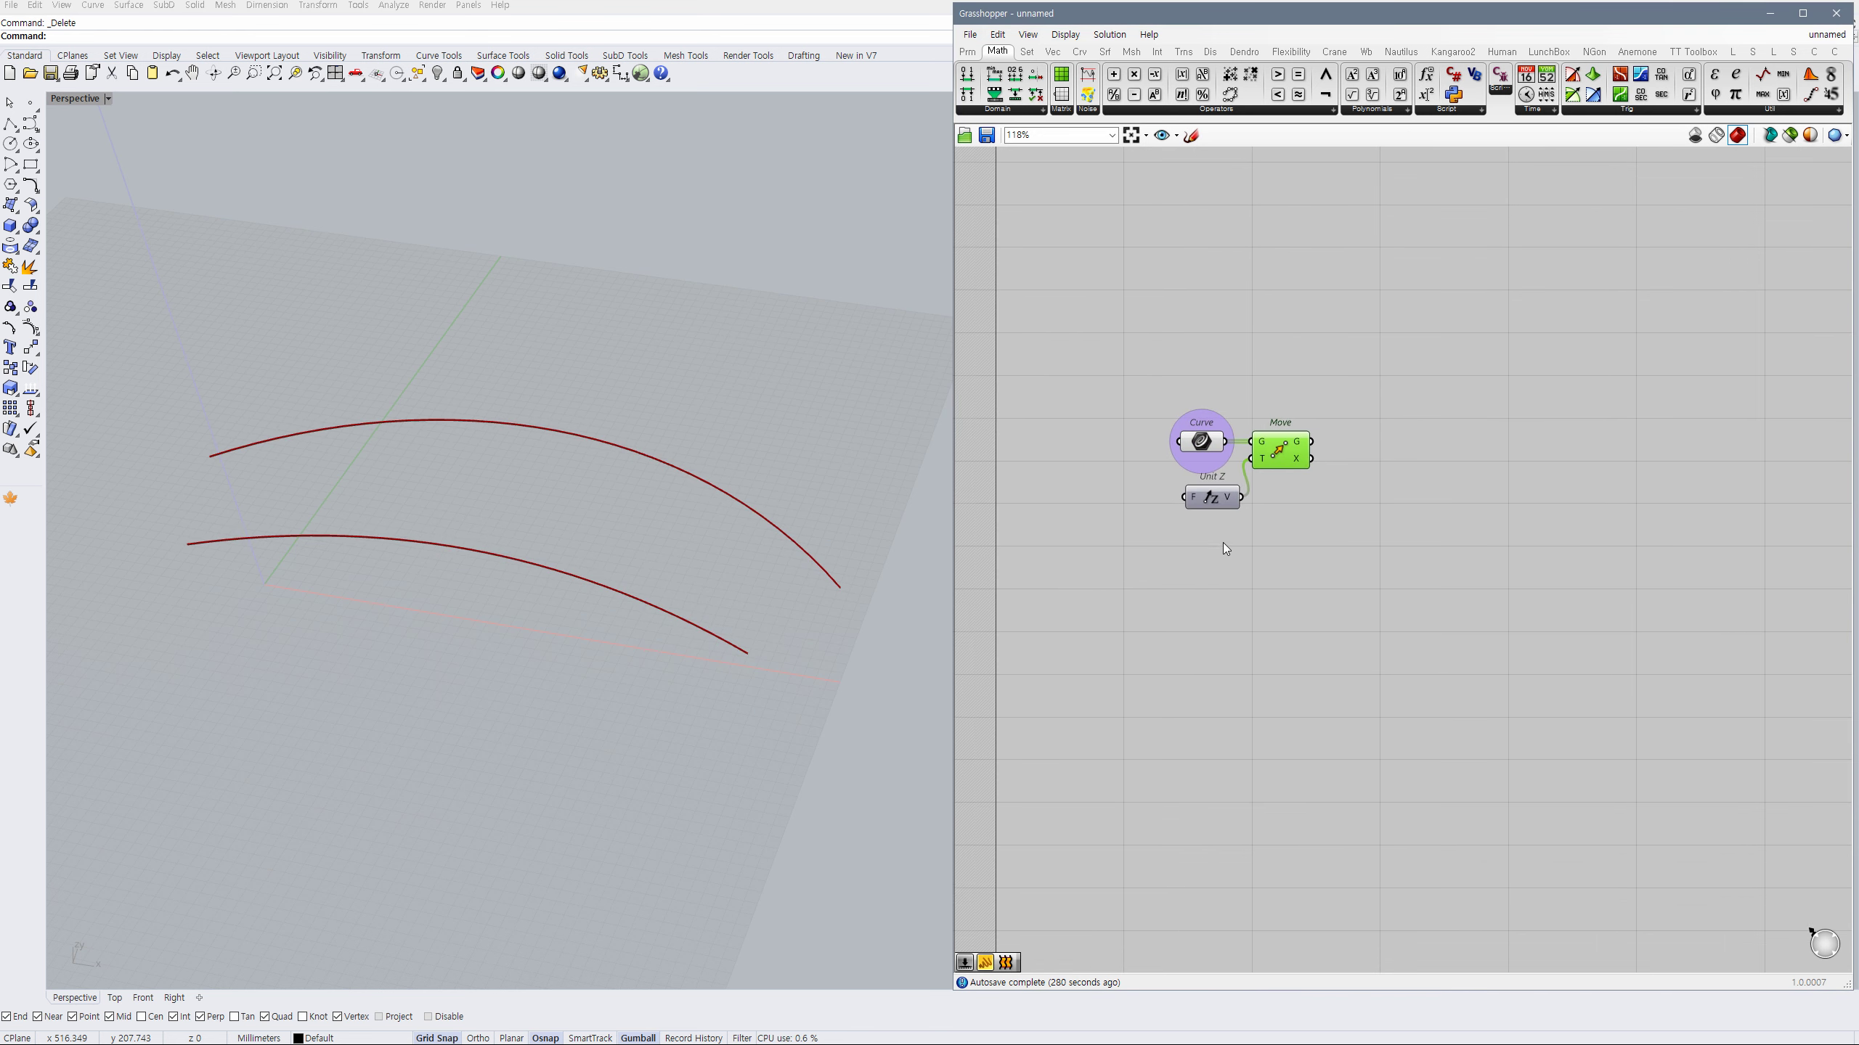
Add a number slider with value 50 and connect it to the Unit Z factor input.
left_click(1090, 497)
double_click(1090, 499)
type("5")
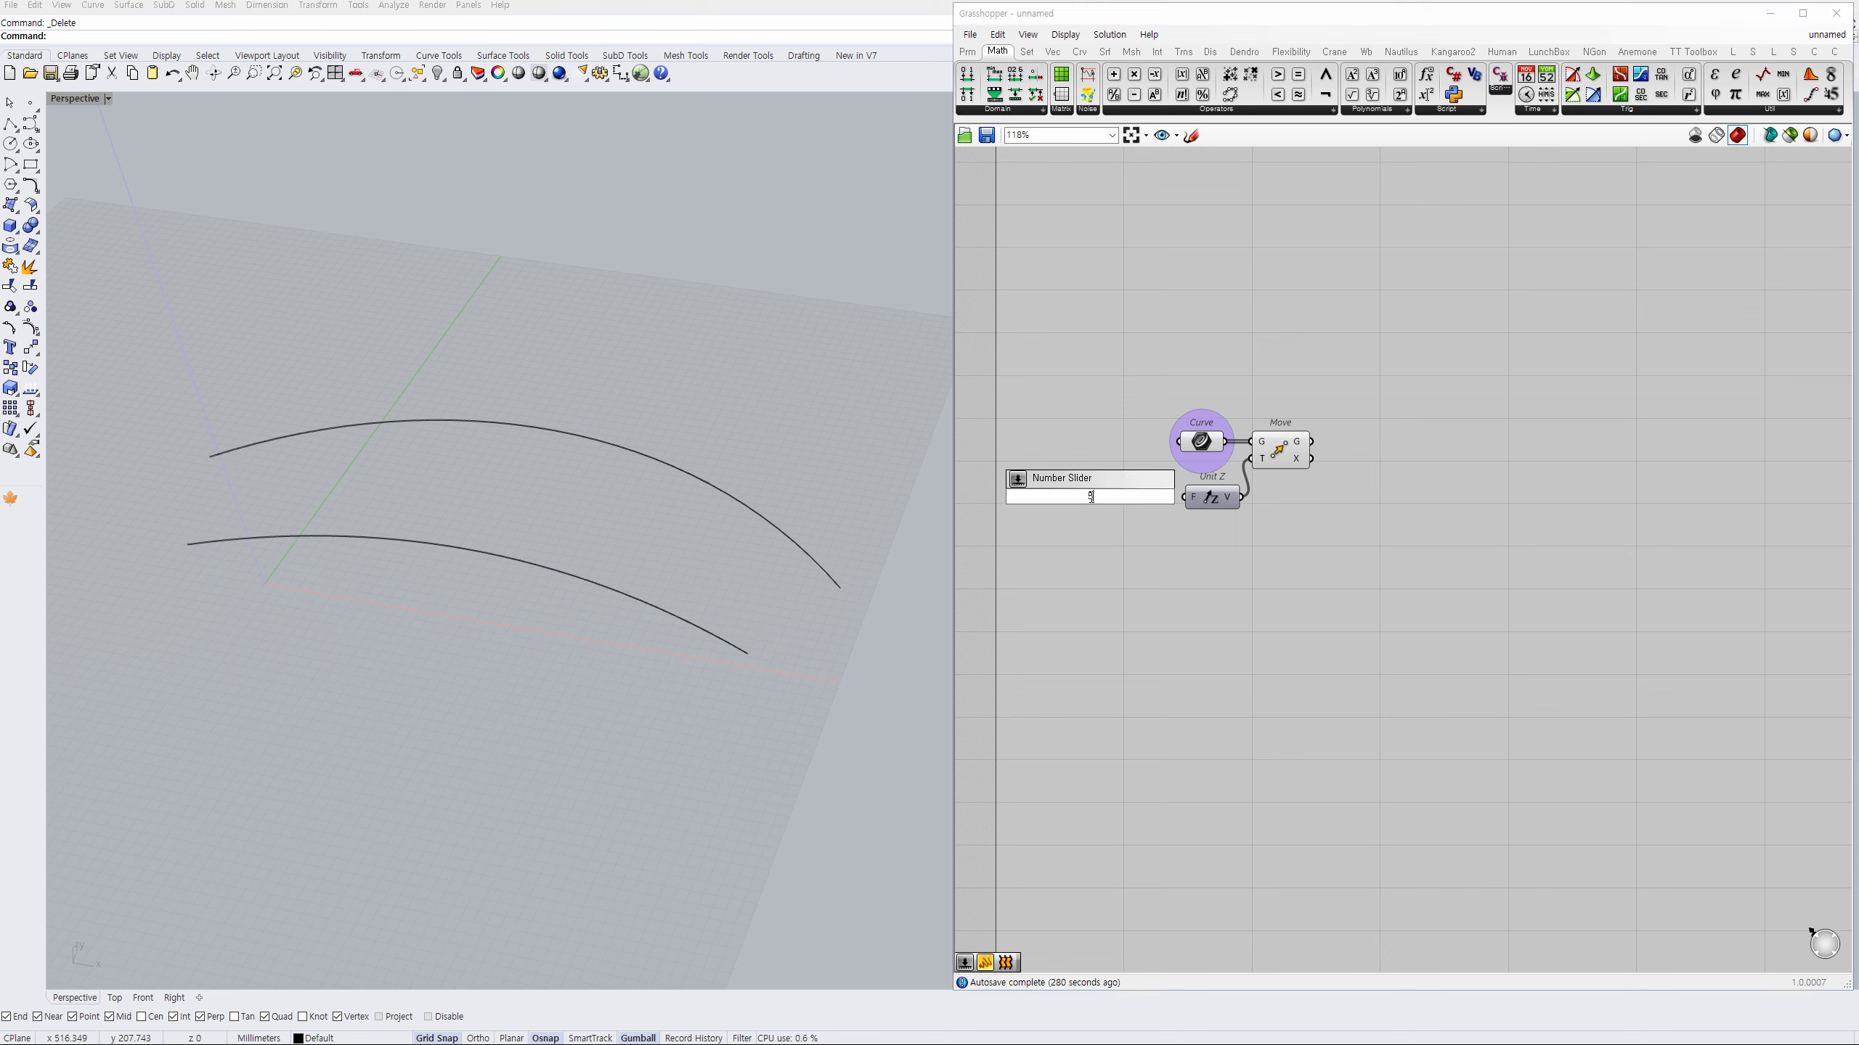
type("0")
key("Return")
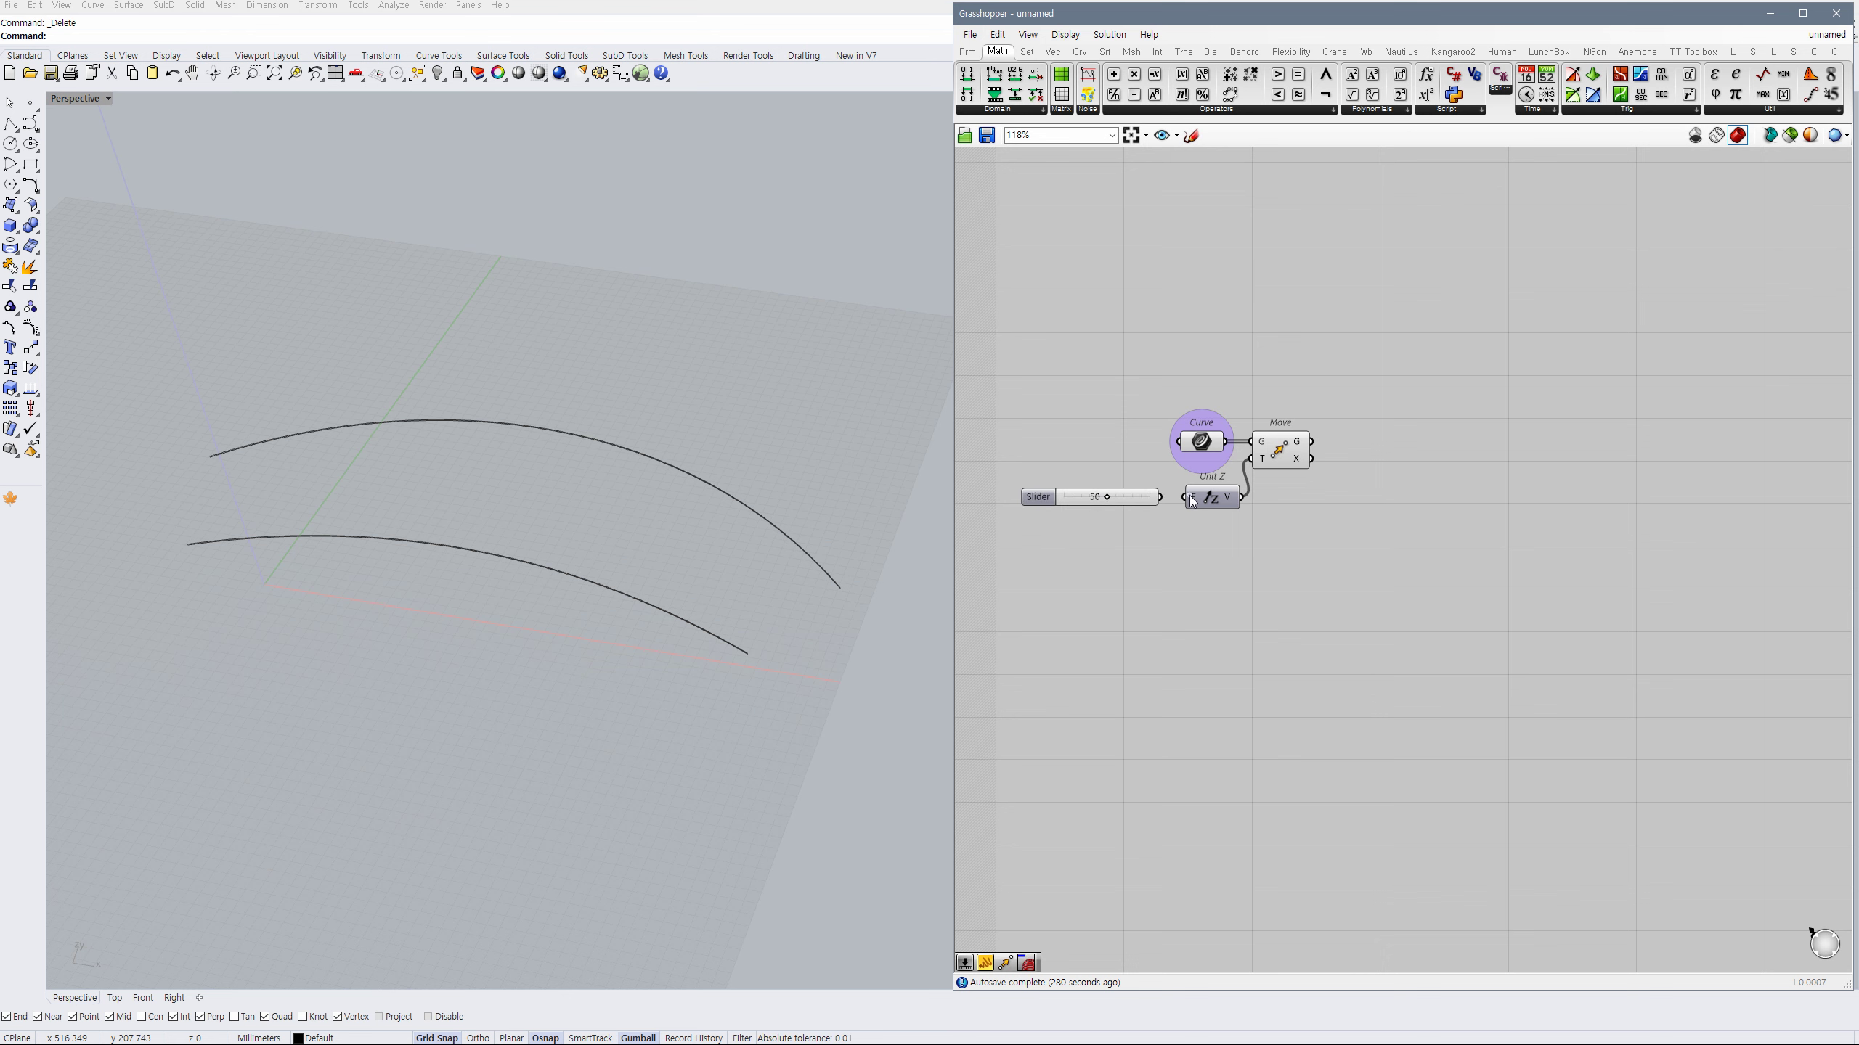
left_click_drag(1141, 497, 1144, 498)
Hide the Curve parameter's preview and set the Factor slider to 62.
left_click(1201, 441)
key("ctrl+q")
right_click_drag(765, 547, 767, 489)
scroll(1135, 533, "up", 2)
left_click_drag(1105, 486, 1118, 493)
Add a Divide Curve component and feed the moved curves into its curve input.
double_click(1383, 461)
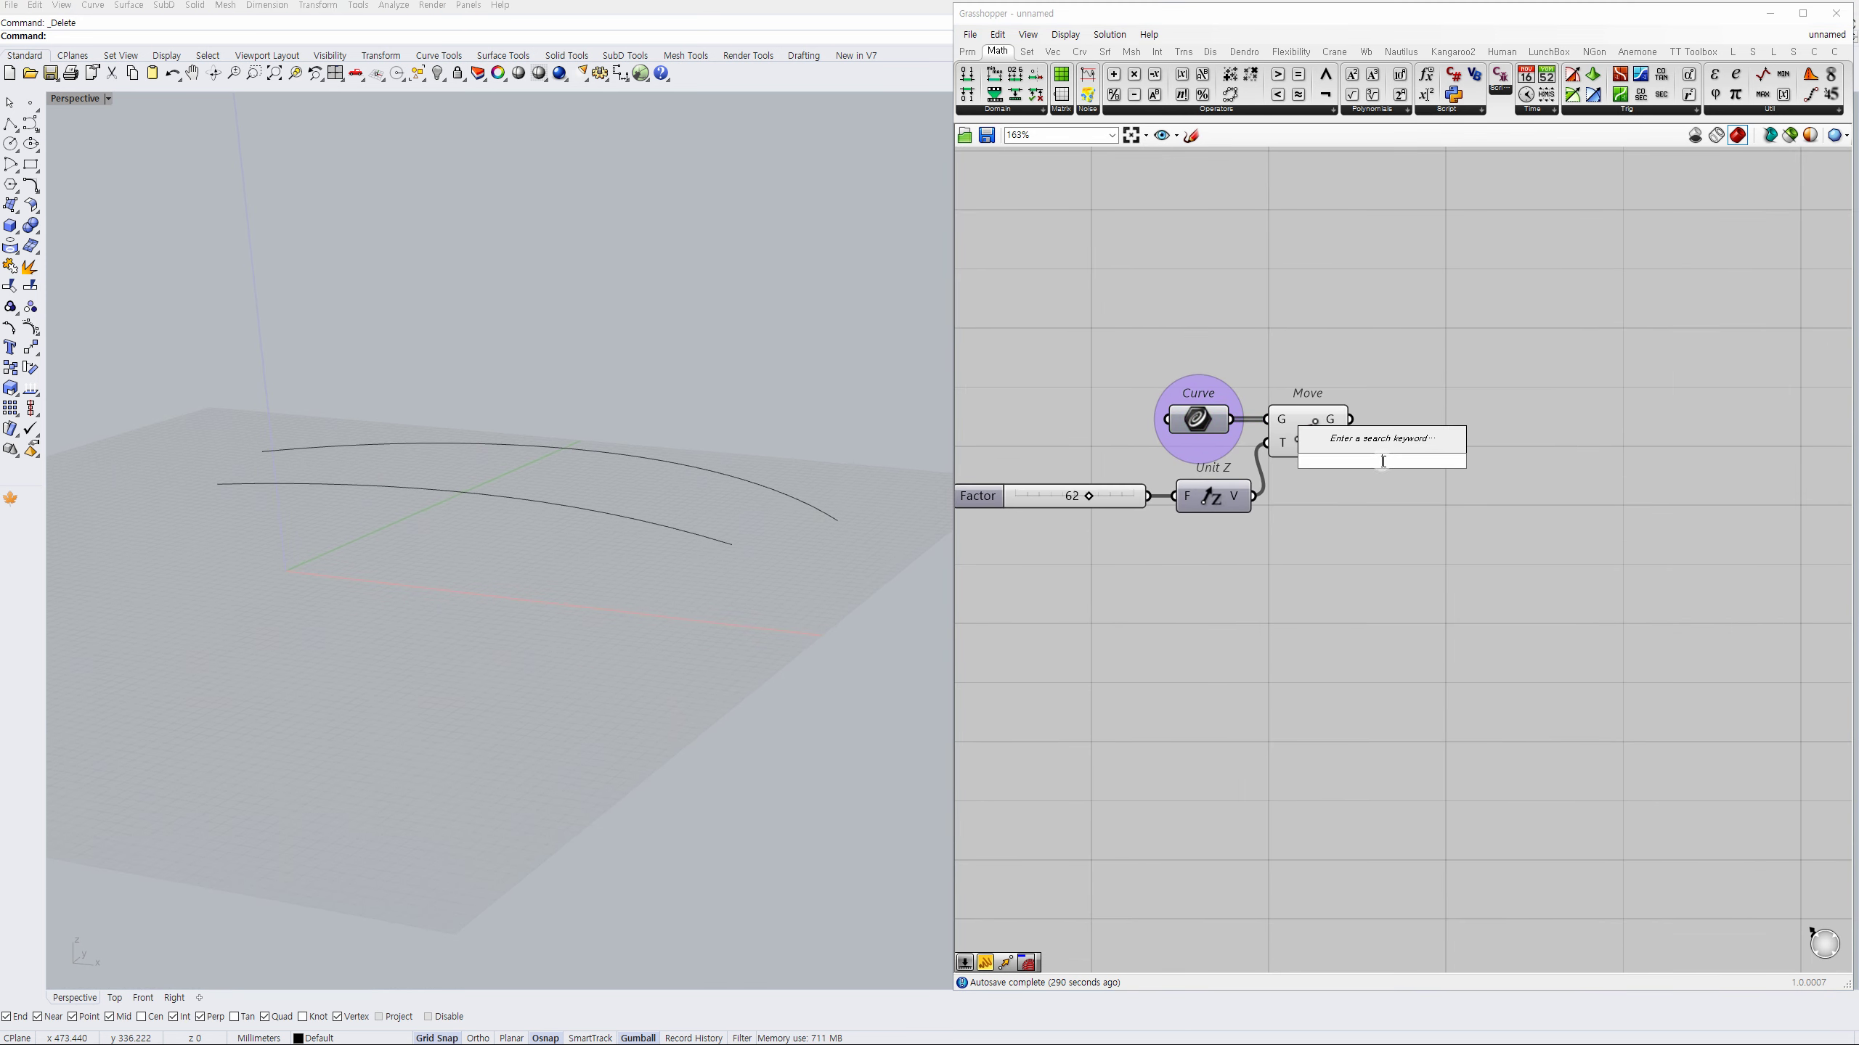
type("div c")
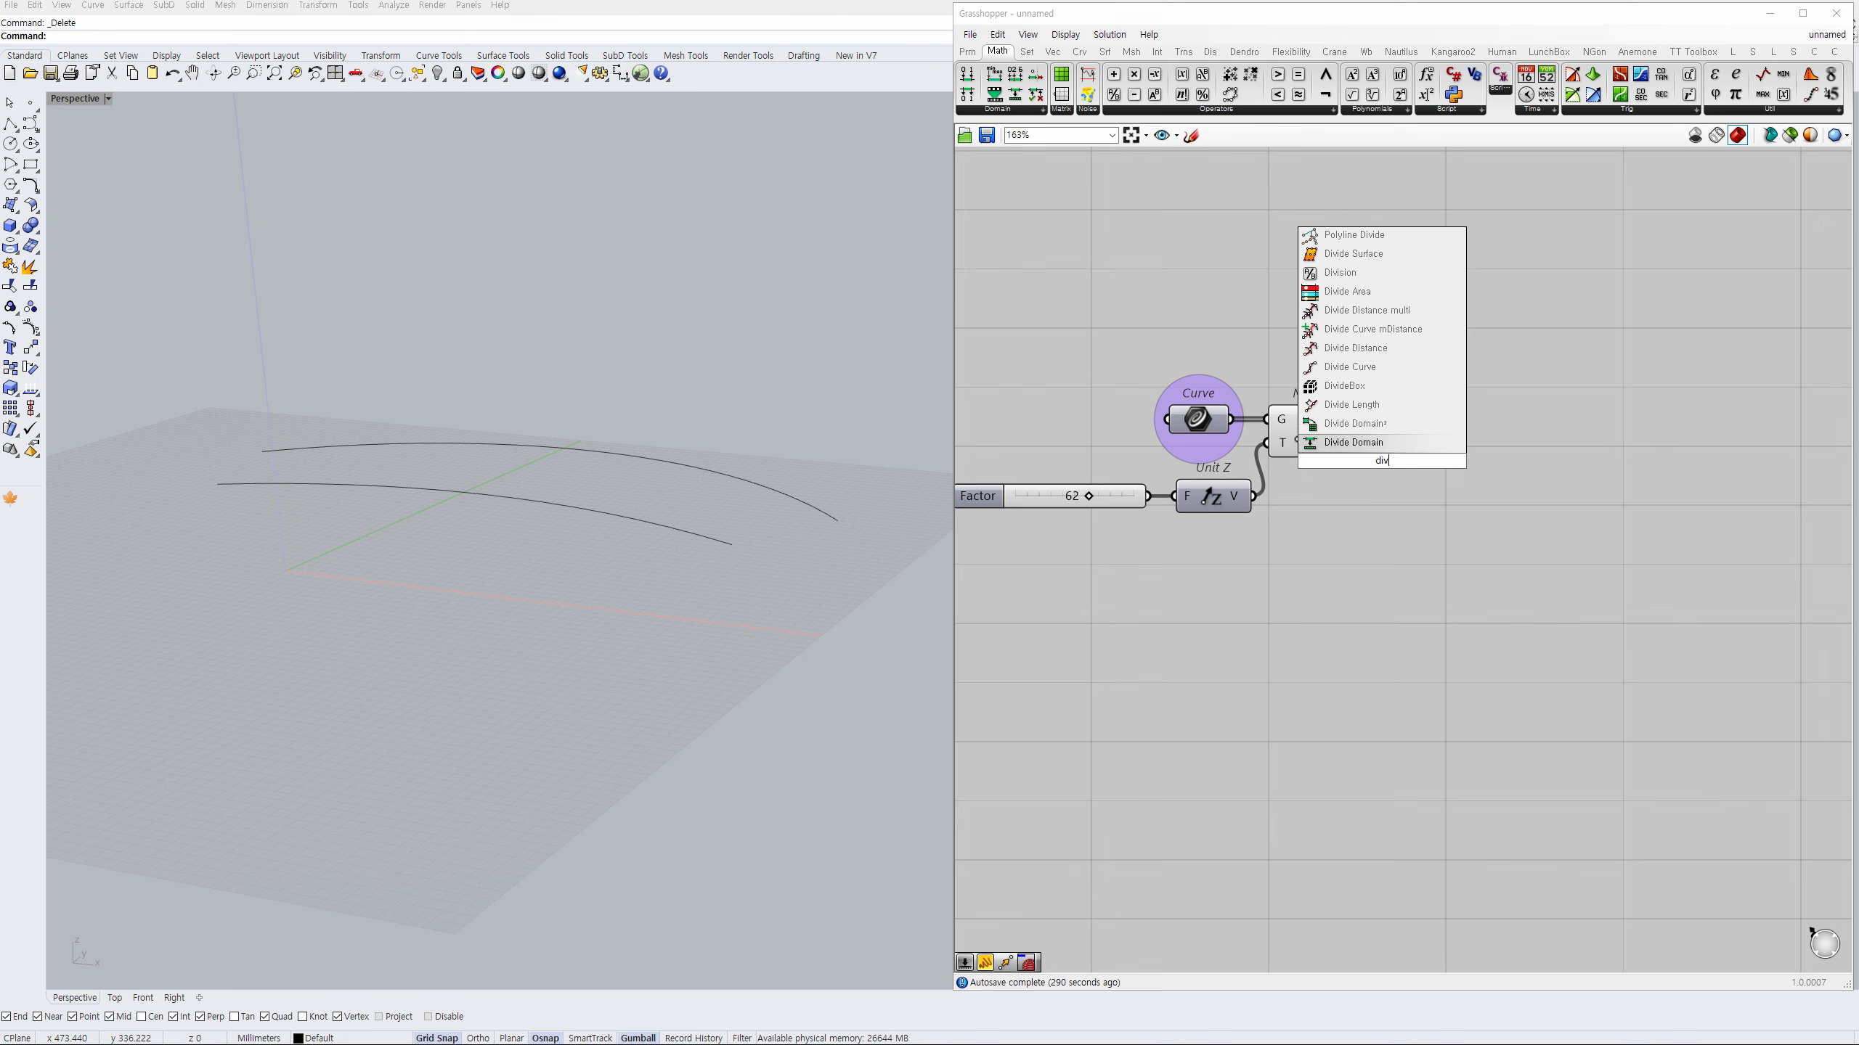
left_click(1364, 443)
left_click_drag(1376, 444, 1401, 448)
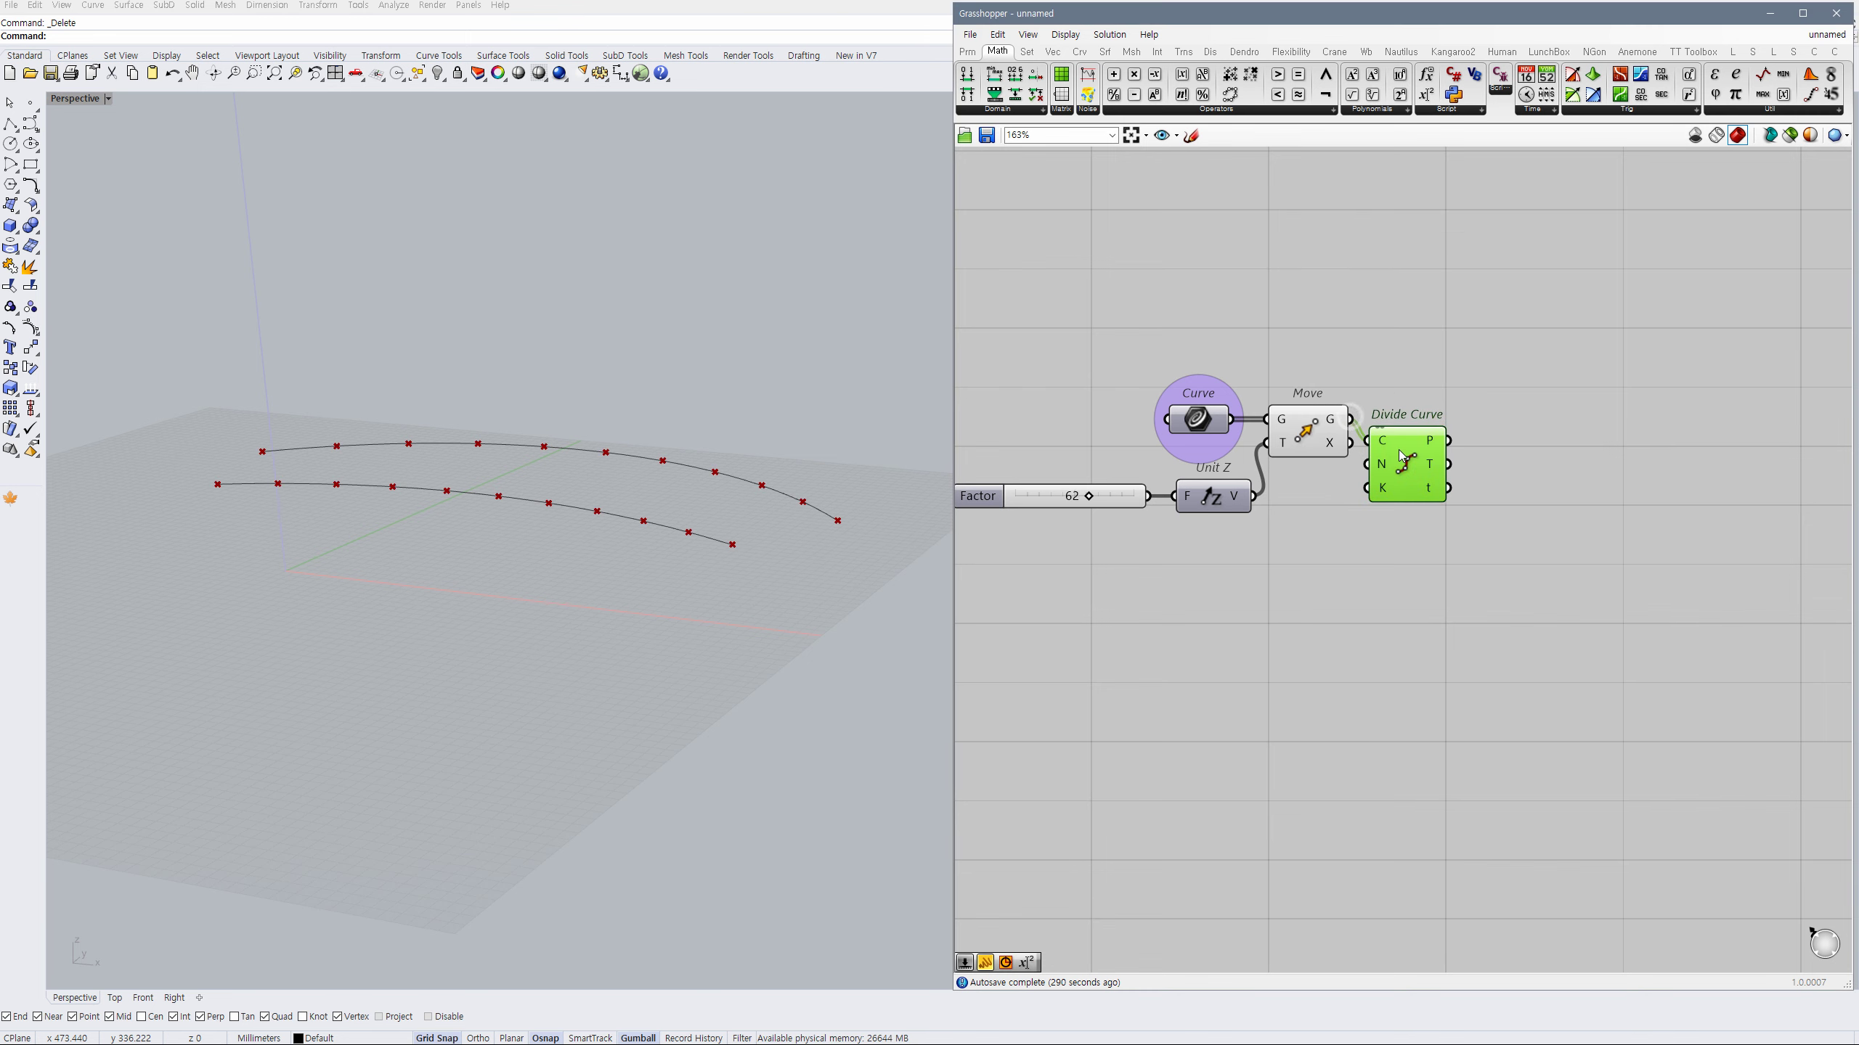
Add a number slider defined as 0<10<20 and connect it to Divide Curve's count input.
scroll(1380, 490, "down", 1)
double_click(1346, 498)
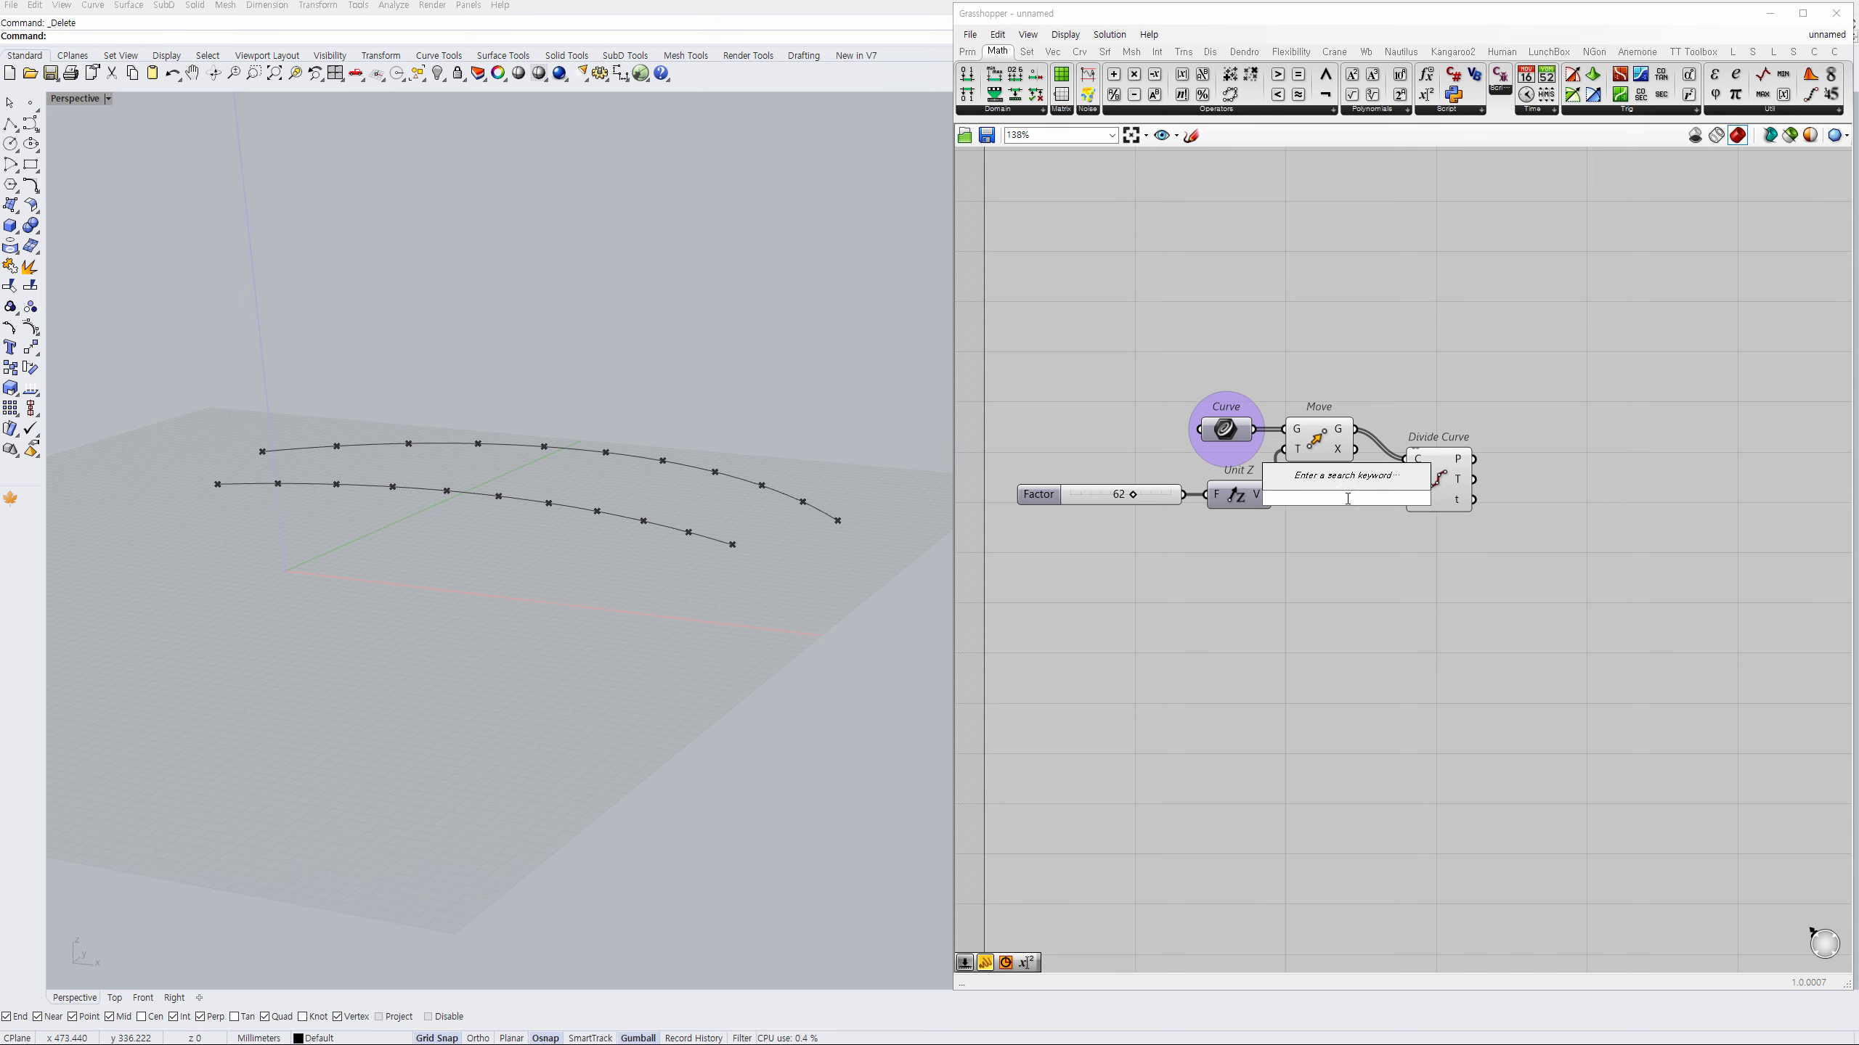
type("0<10")
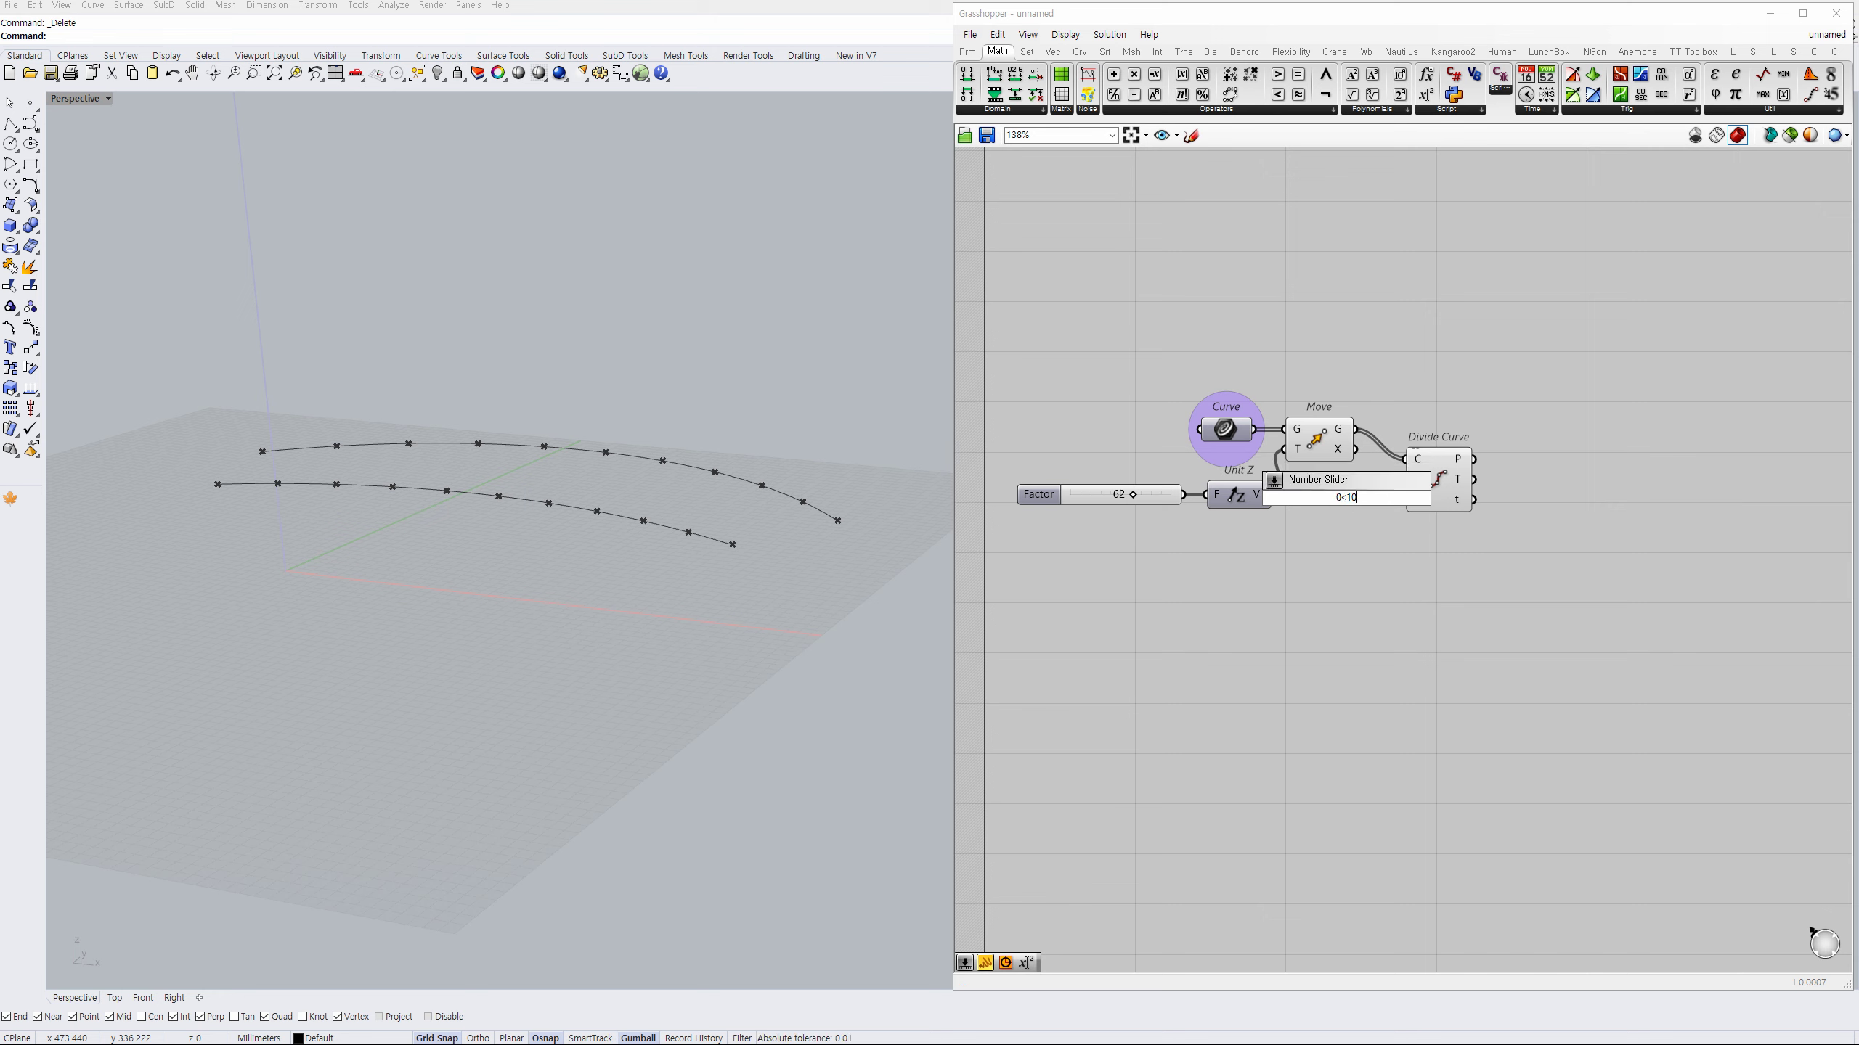
type("<20")
key("Return")
mouse_move(1366, 507)
left_mouse_down()
mouse_move(1329, 540)
mouse_move(1373, 533)
left_mouse_up()
left_click_drag(1434, 475, 1414, 464)
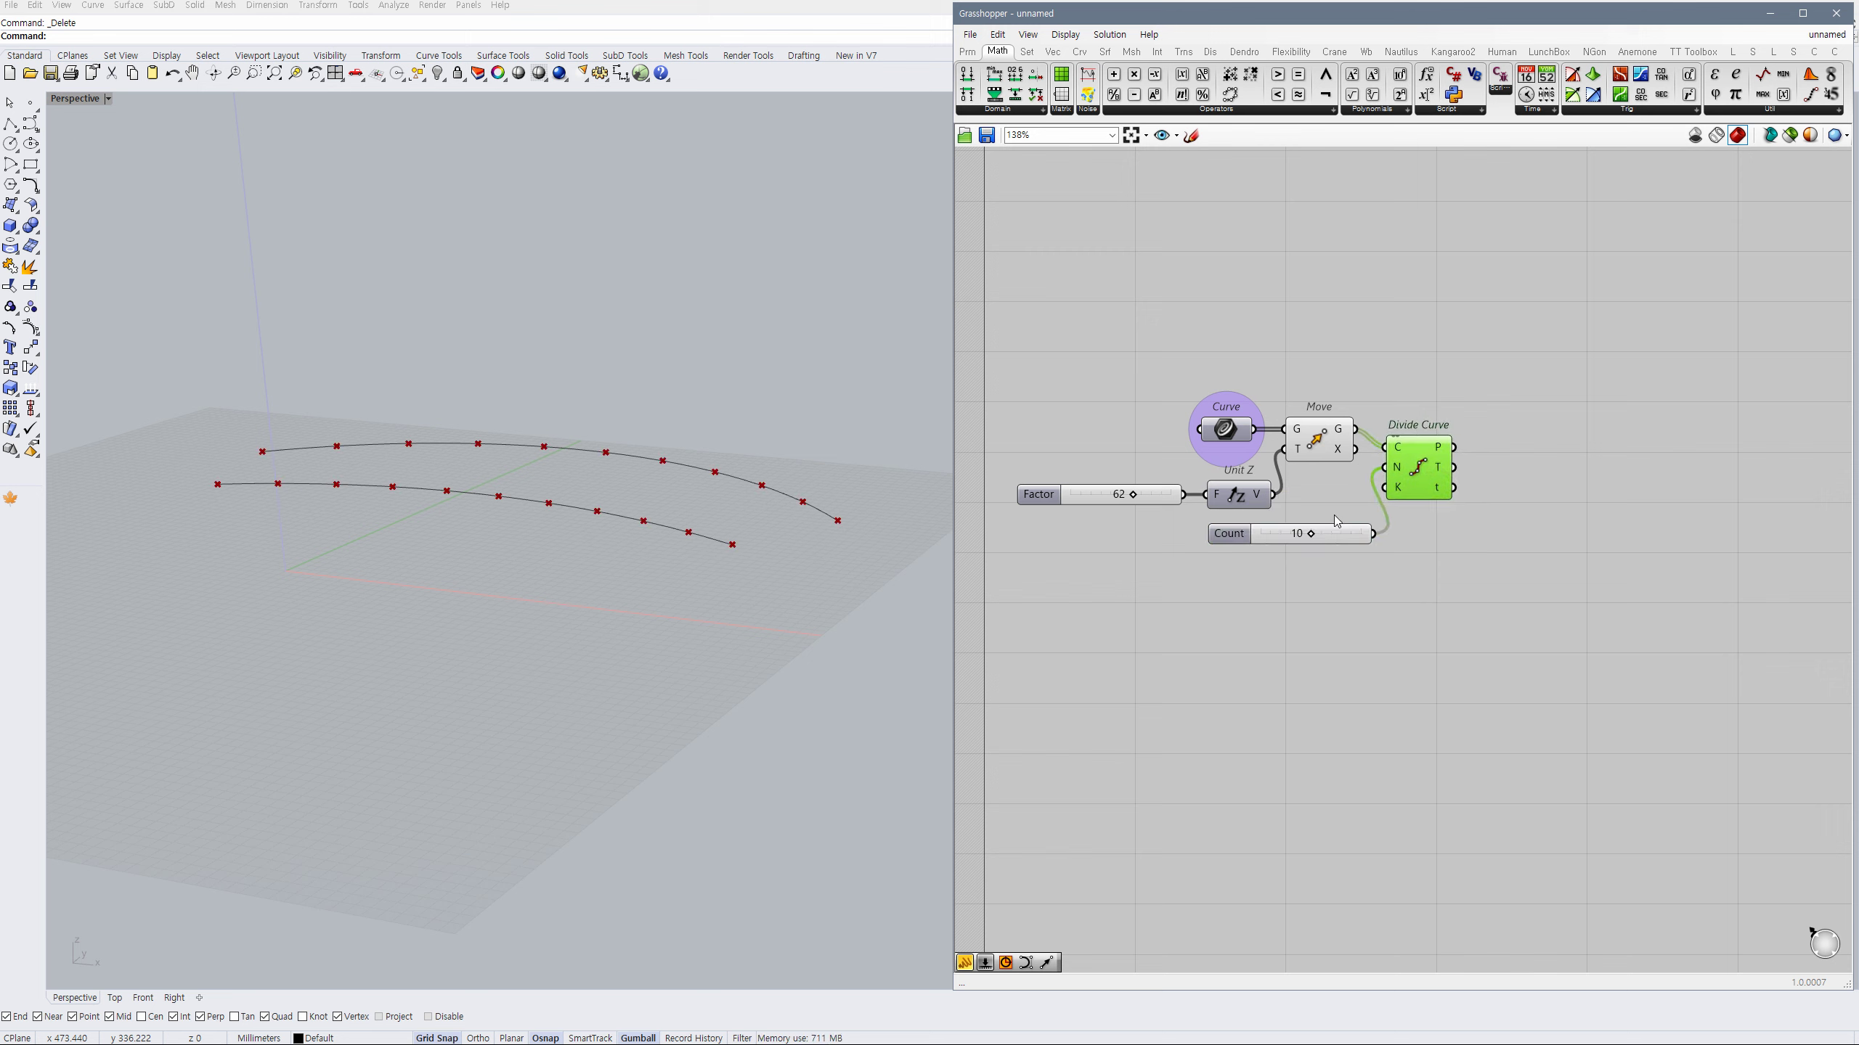
left_click_drag(1348, 535, 1340, 538)
Add a Flip Matrix component and connect Divide Curve's points output to it.
left_click(1320, 457)
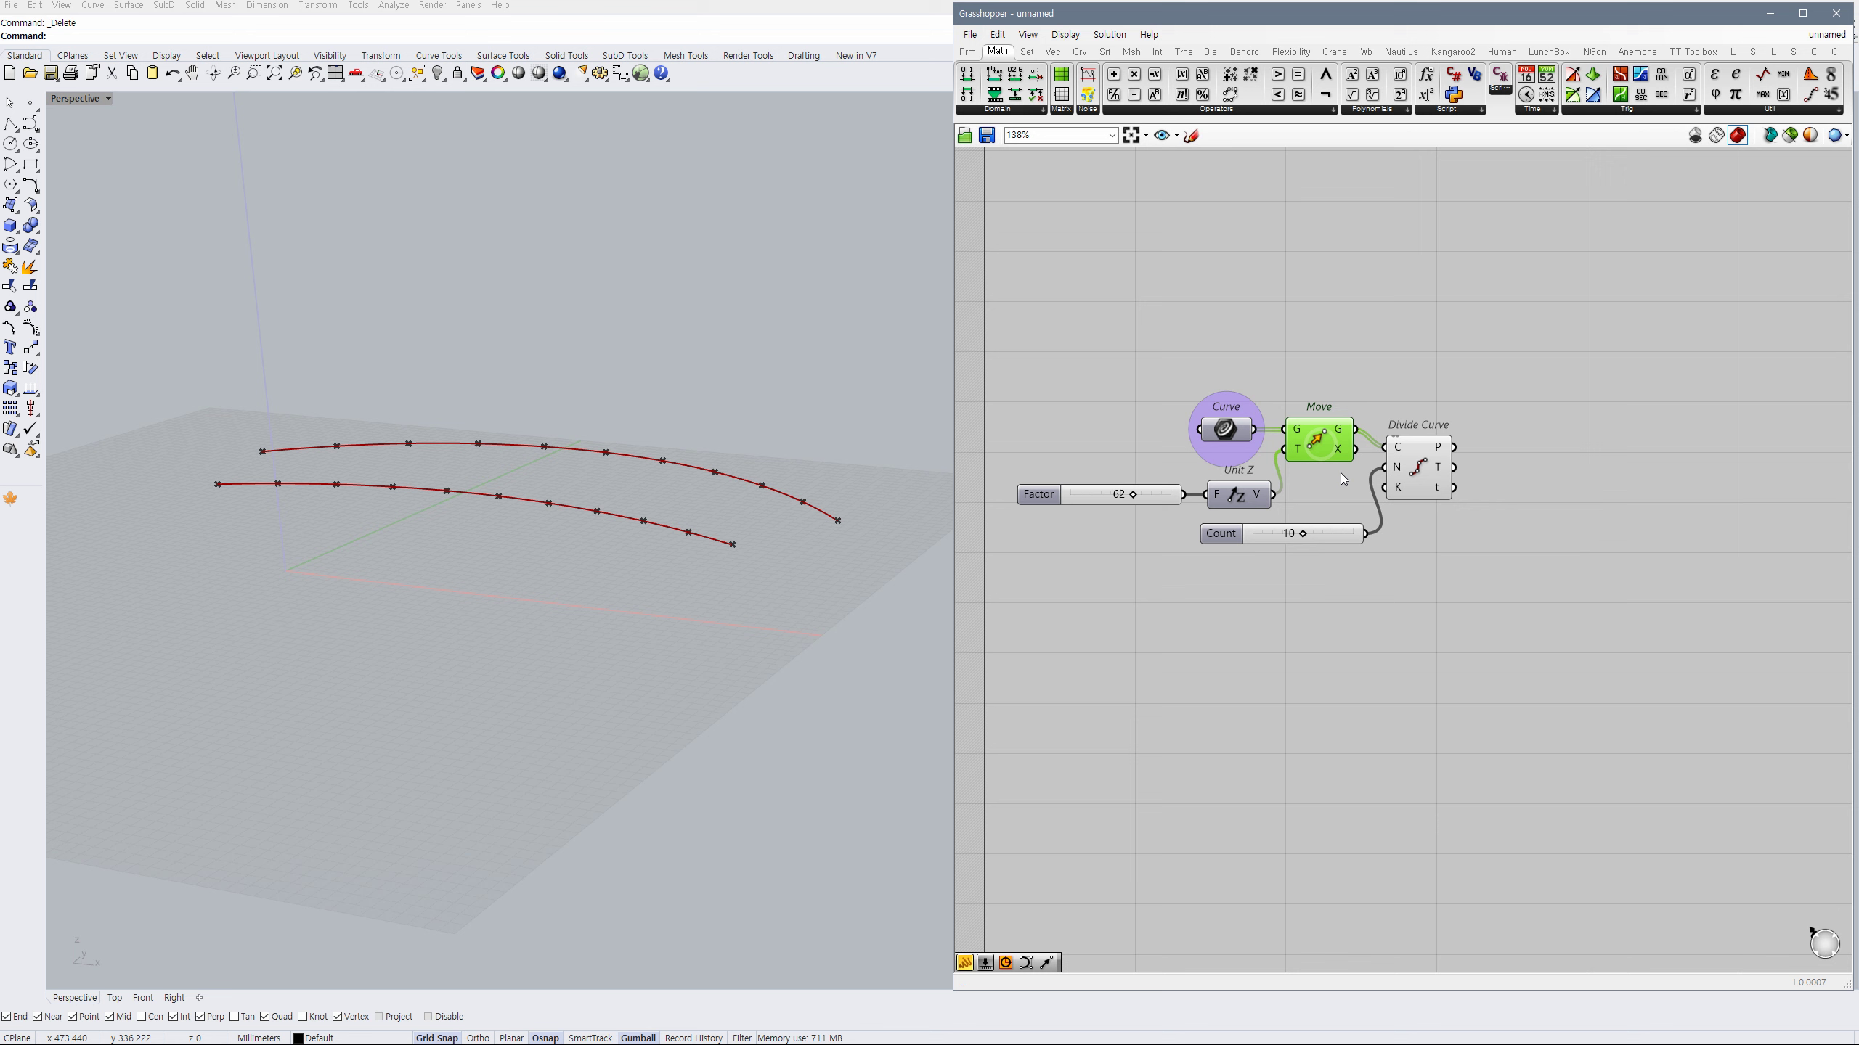
left_click(1503, 476)
right_click_drag(1503, 476, 1435, 468)
double_click(1433, 467)
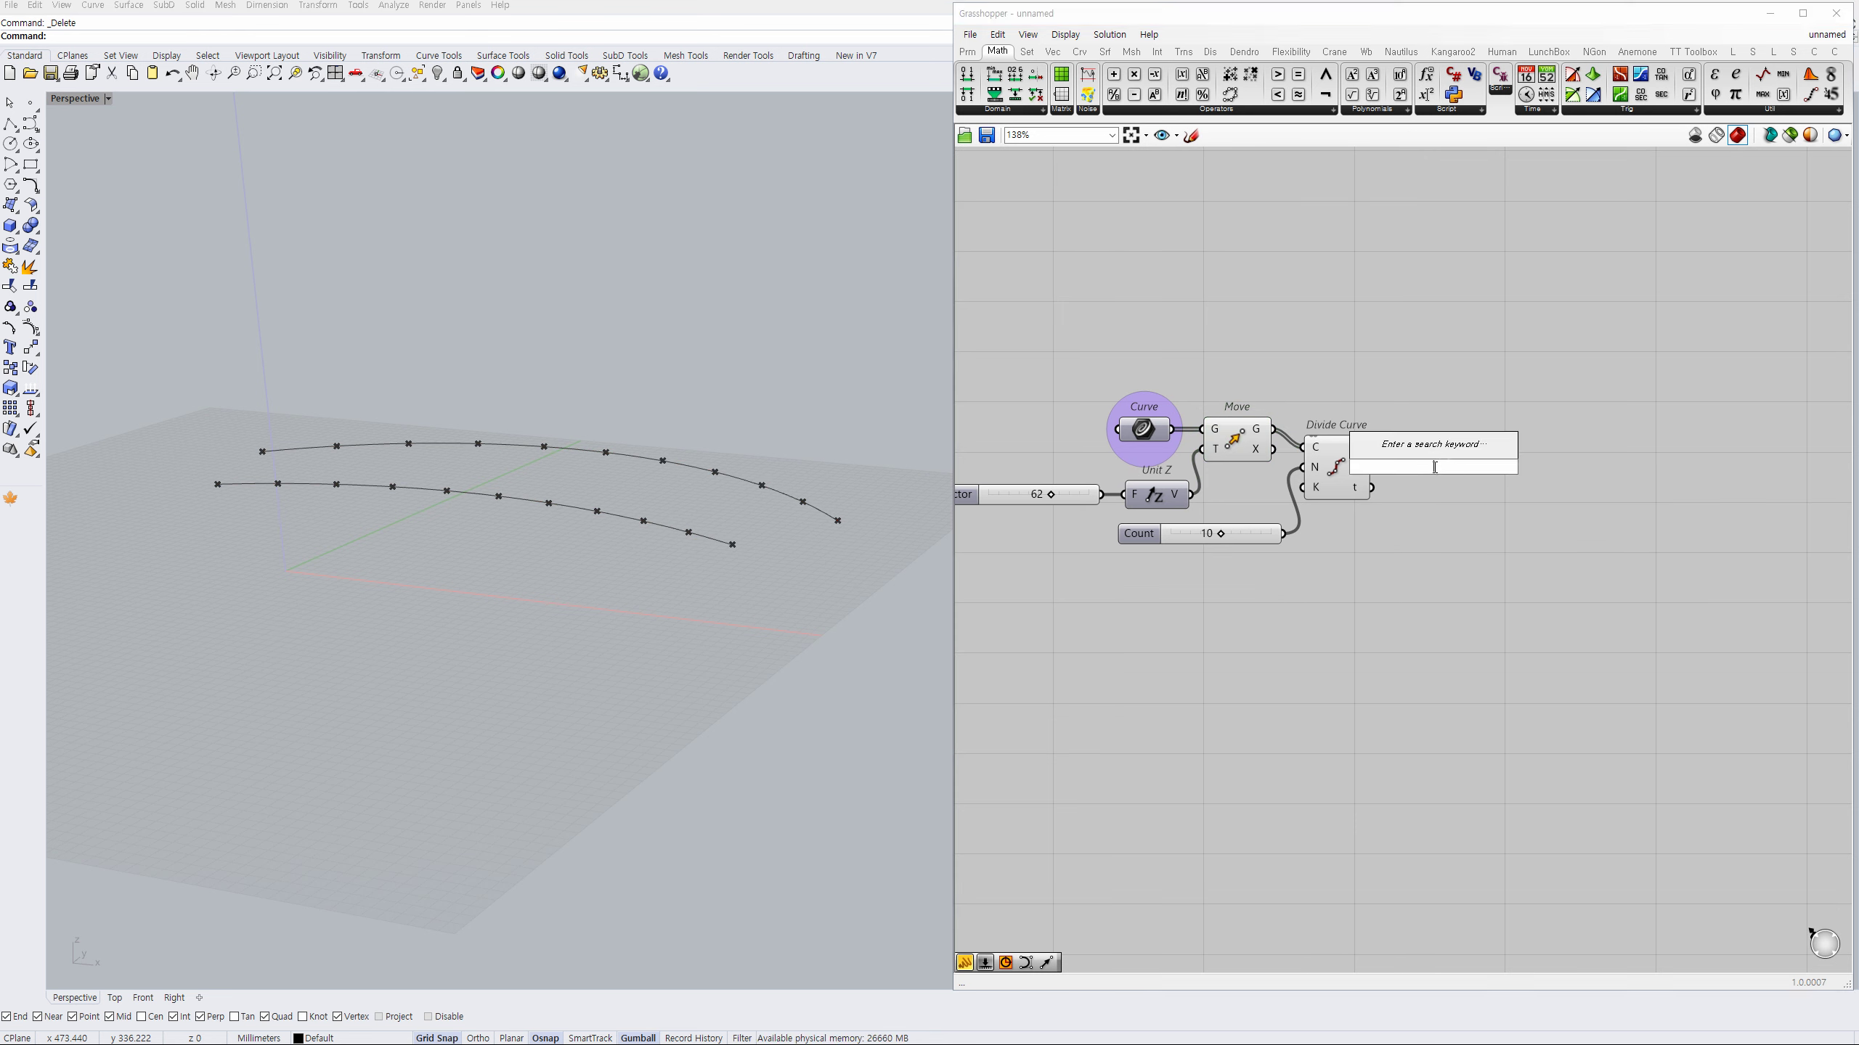
double_click(1435, 485)
type("flip")
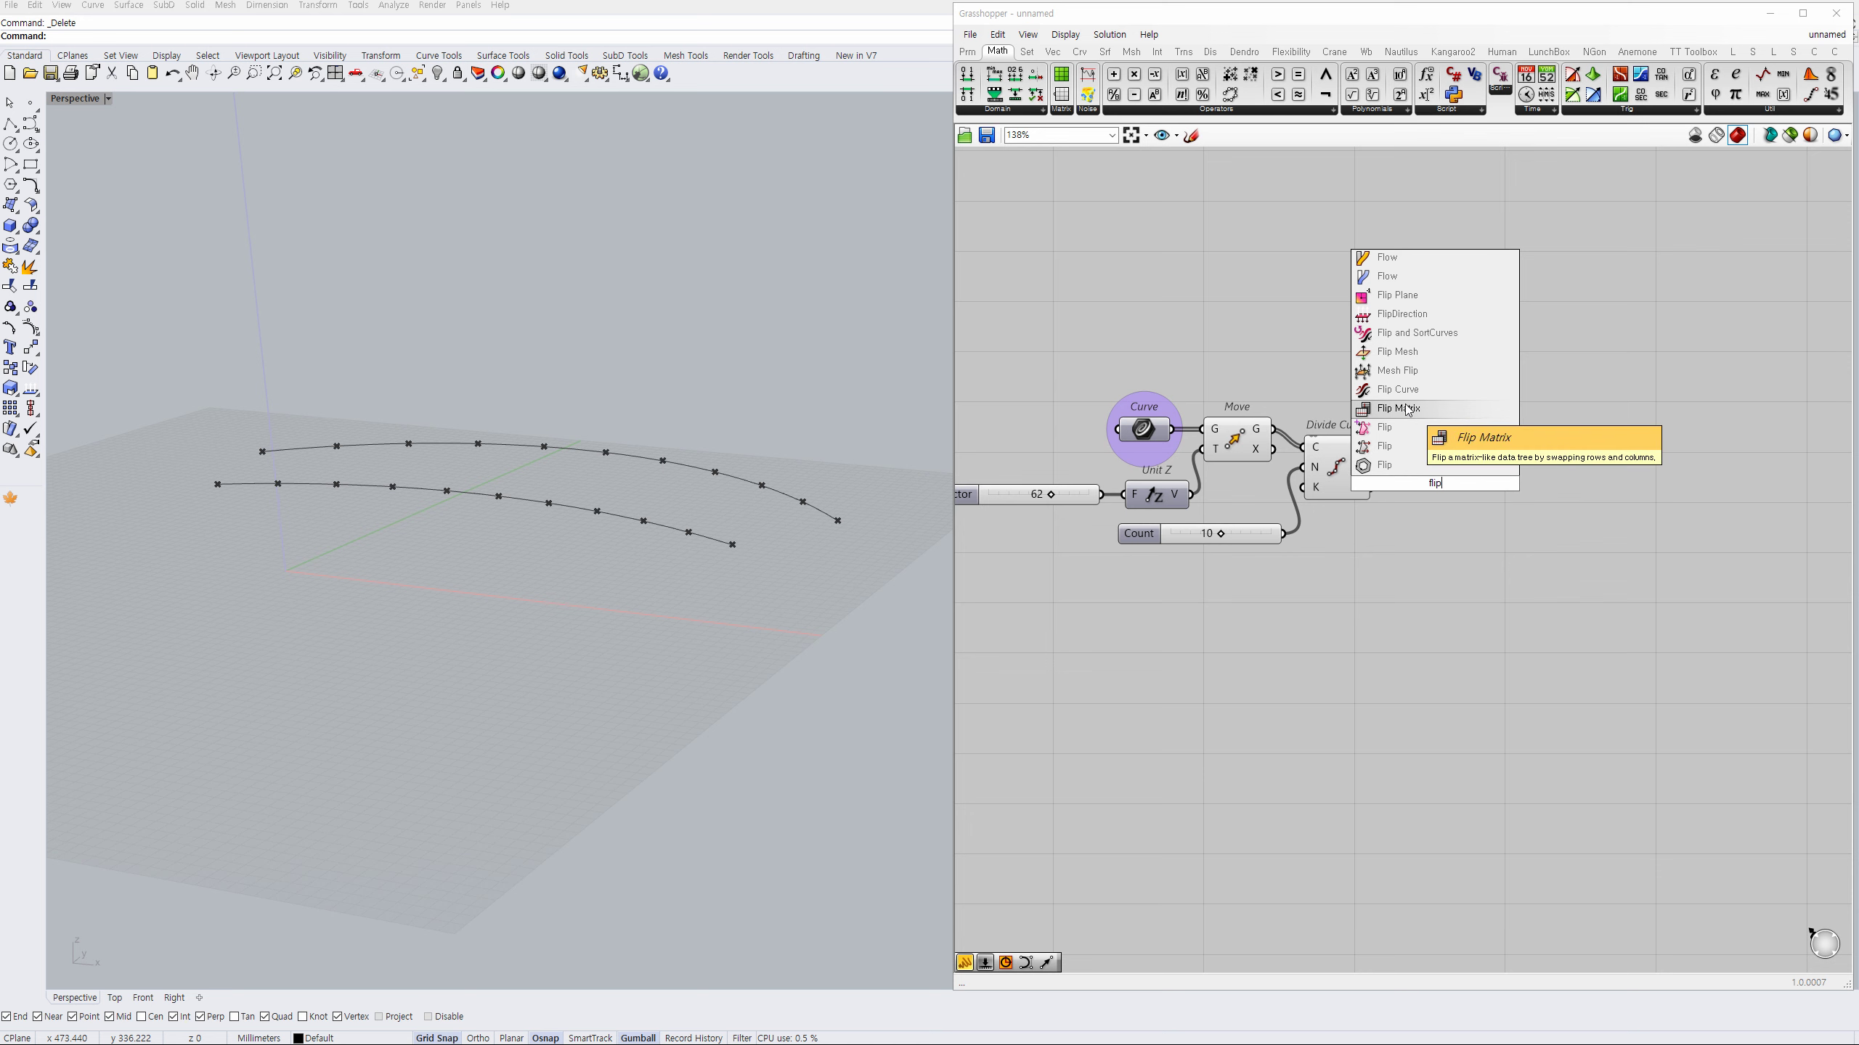
left_click(1395, 442)
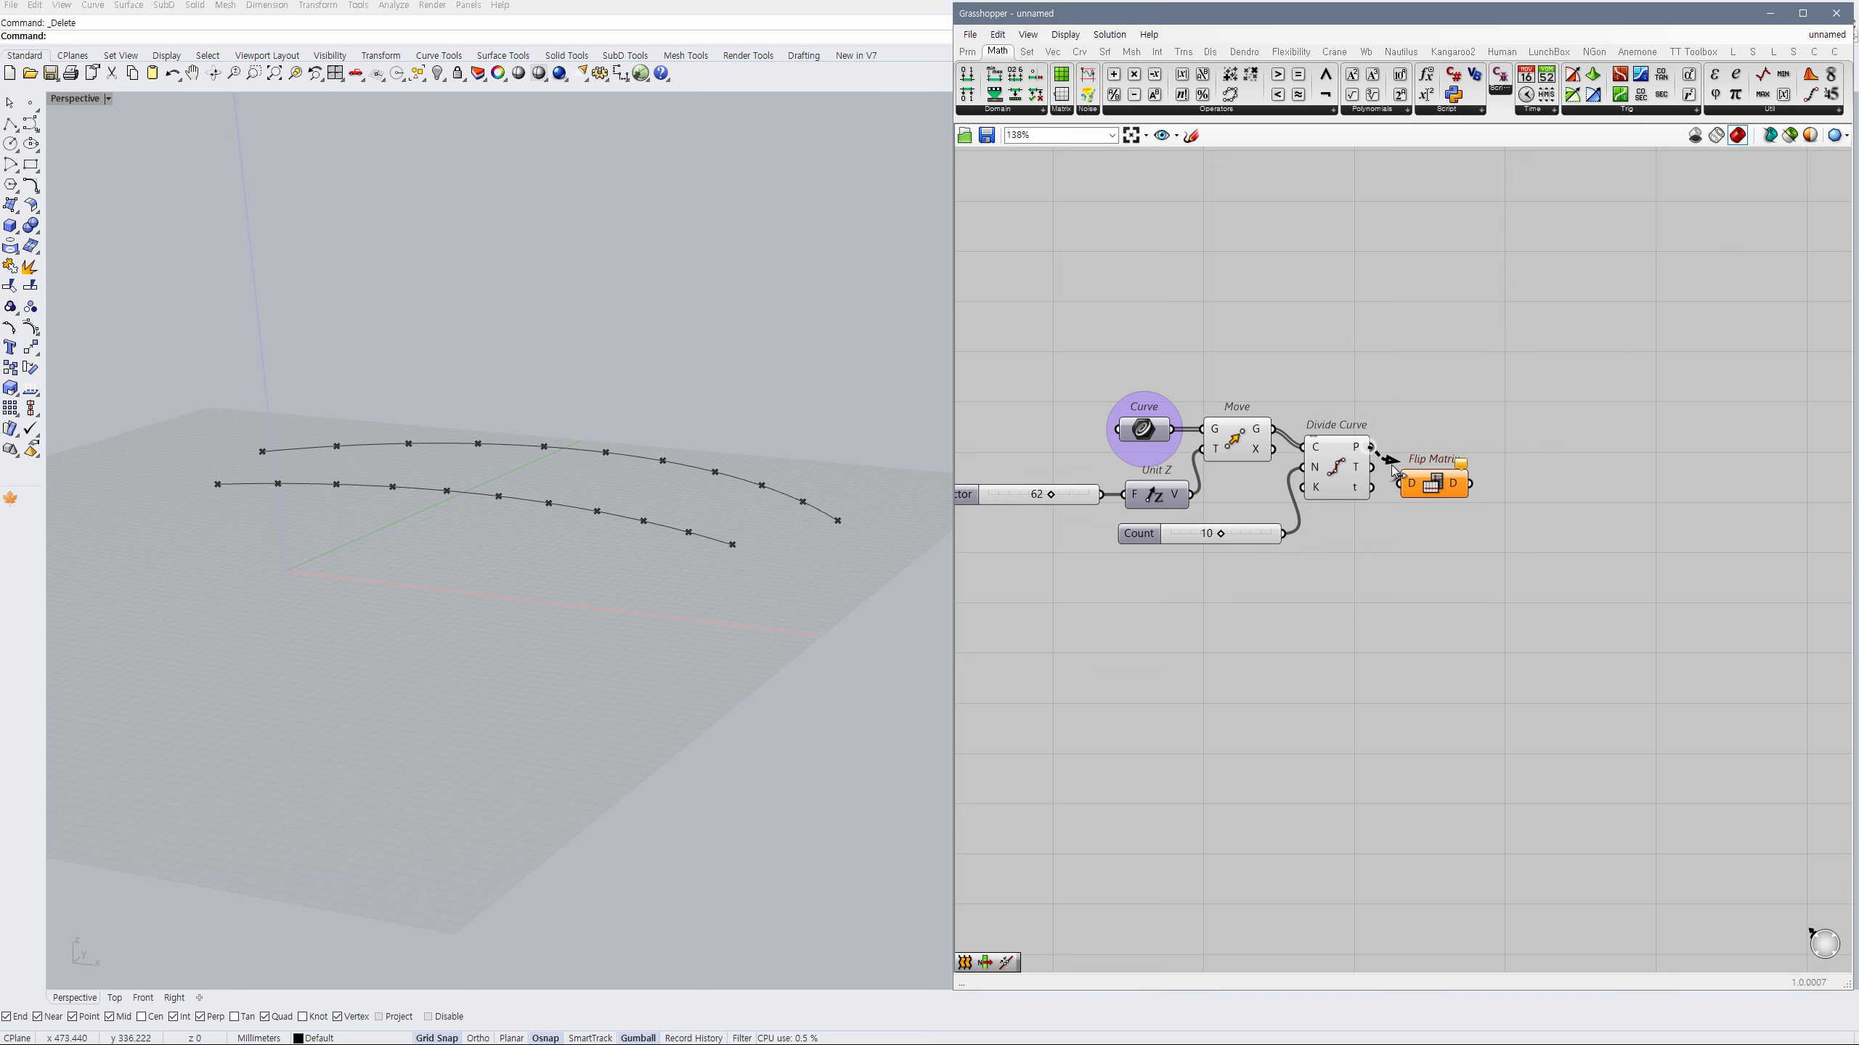
left_click_drag(1393, 465, 1399, 483)
Hide the previews of Move and Divide Curve, and turn on the preview of Flip Matrix.
left_click_drag(1435, 487, 1263, 462)
middle_click(1285, 459)
left_click(1286, 405)
left_click(1433, 447)
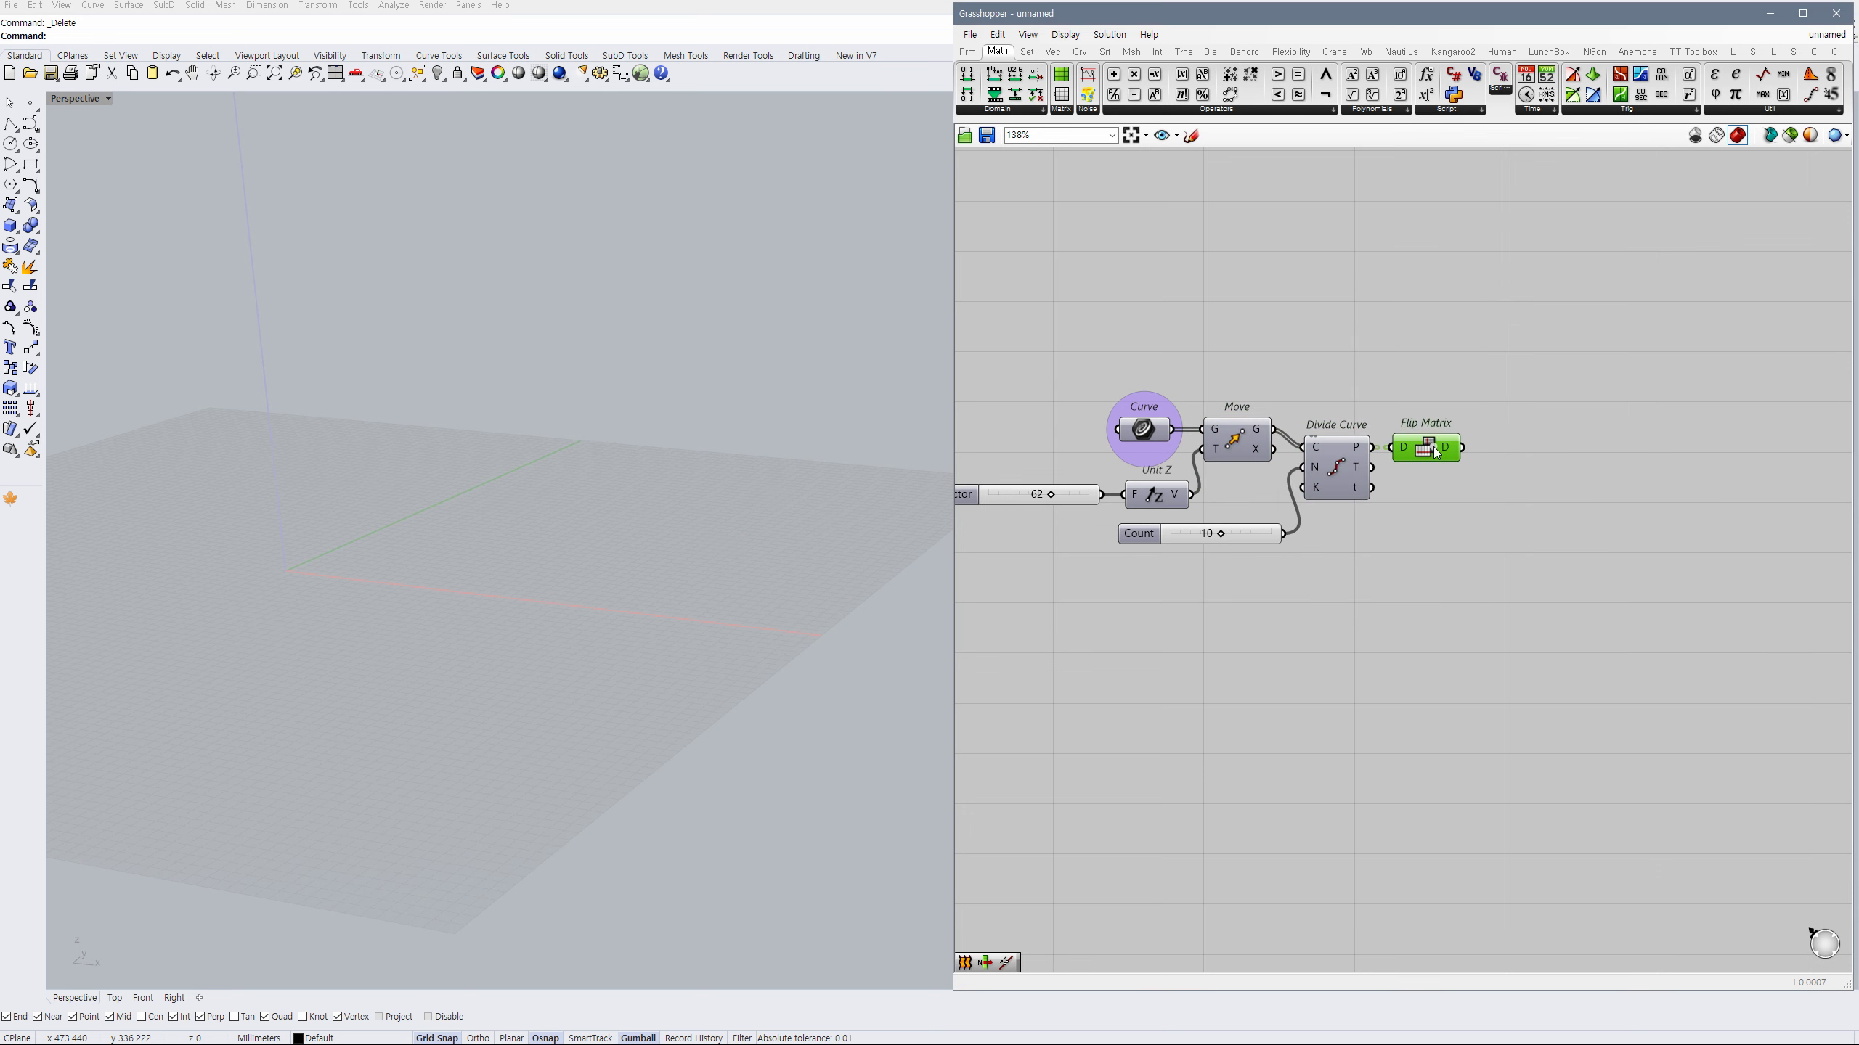
key("ctrl+q")
Add a List Item component fed by Flip Matrix and give it an additional +1 output.
right_click_drag(1482, 469, 1427, 478)
double_click(1434, 475)
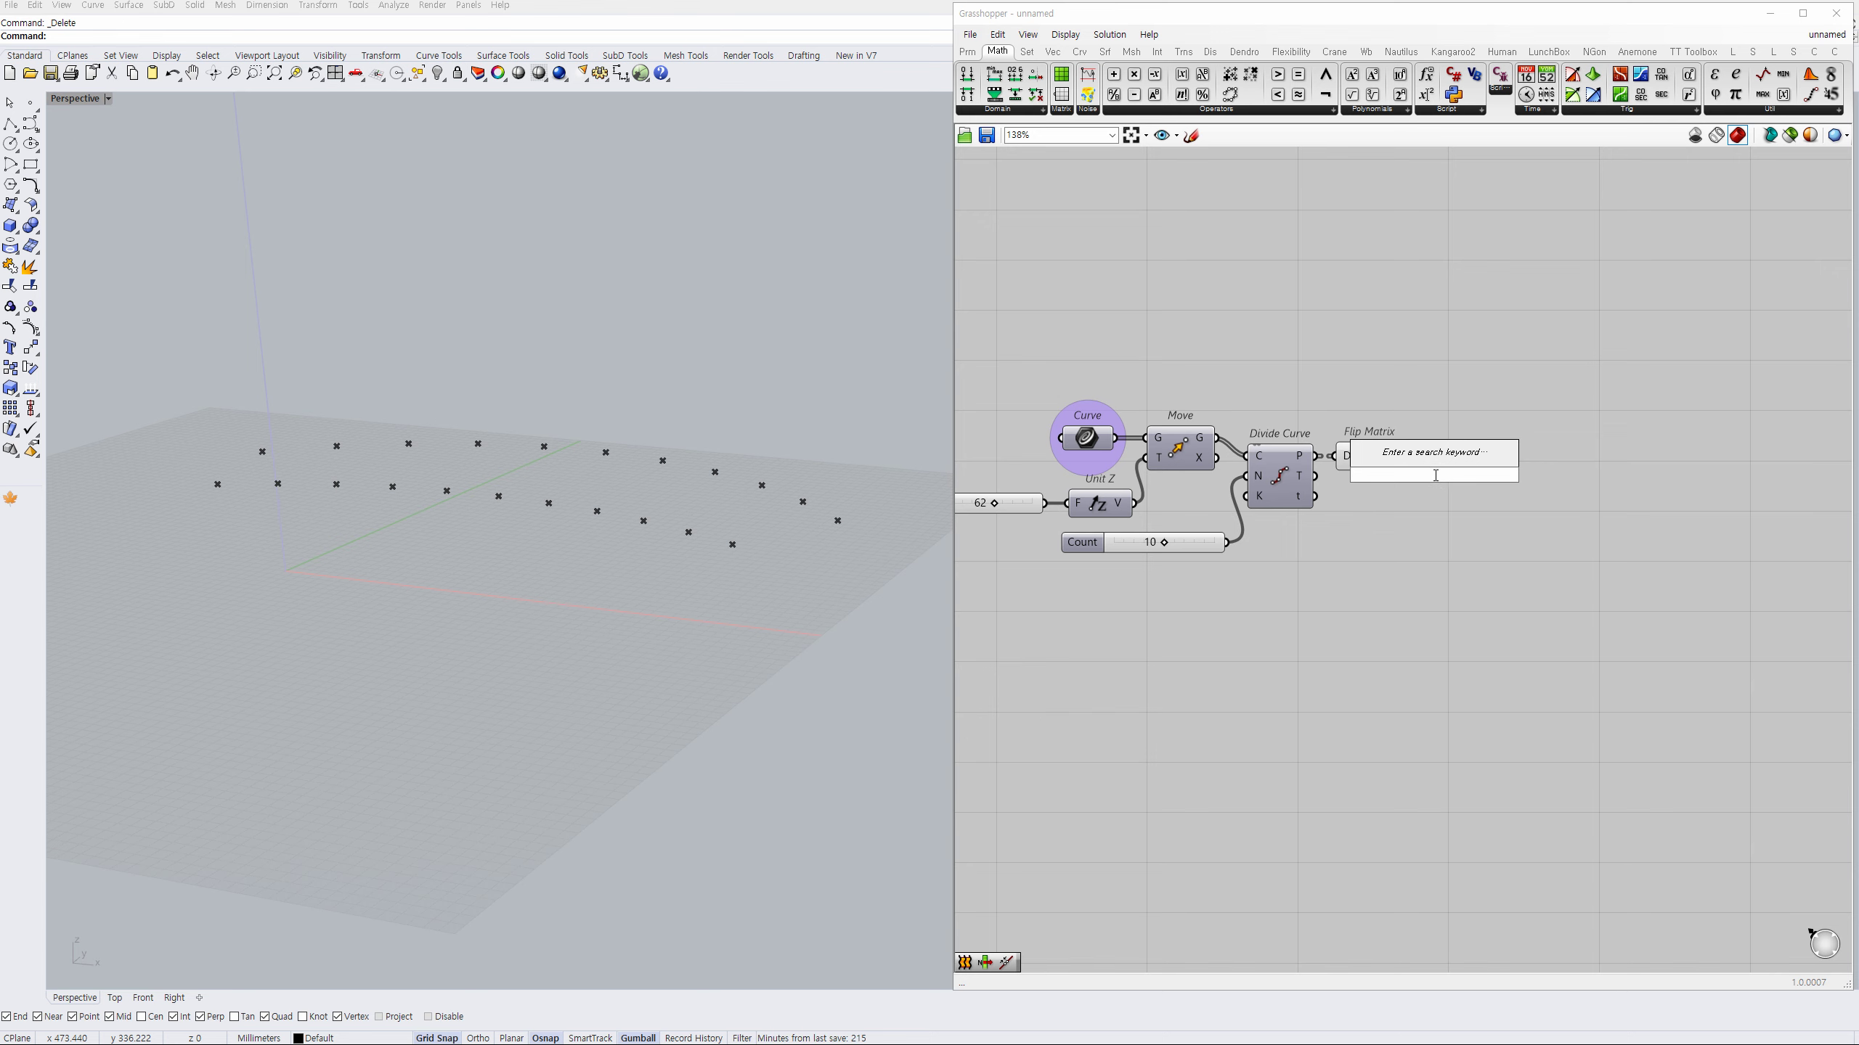
type("list item")
key("Return")
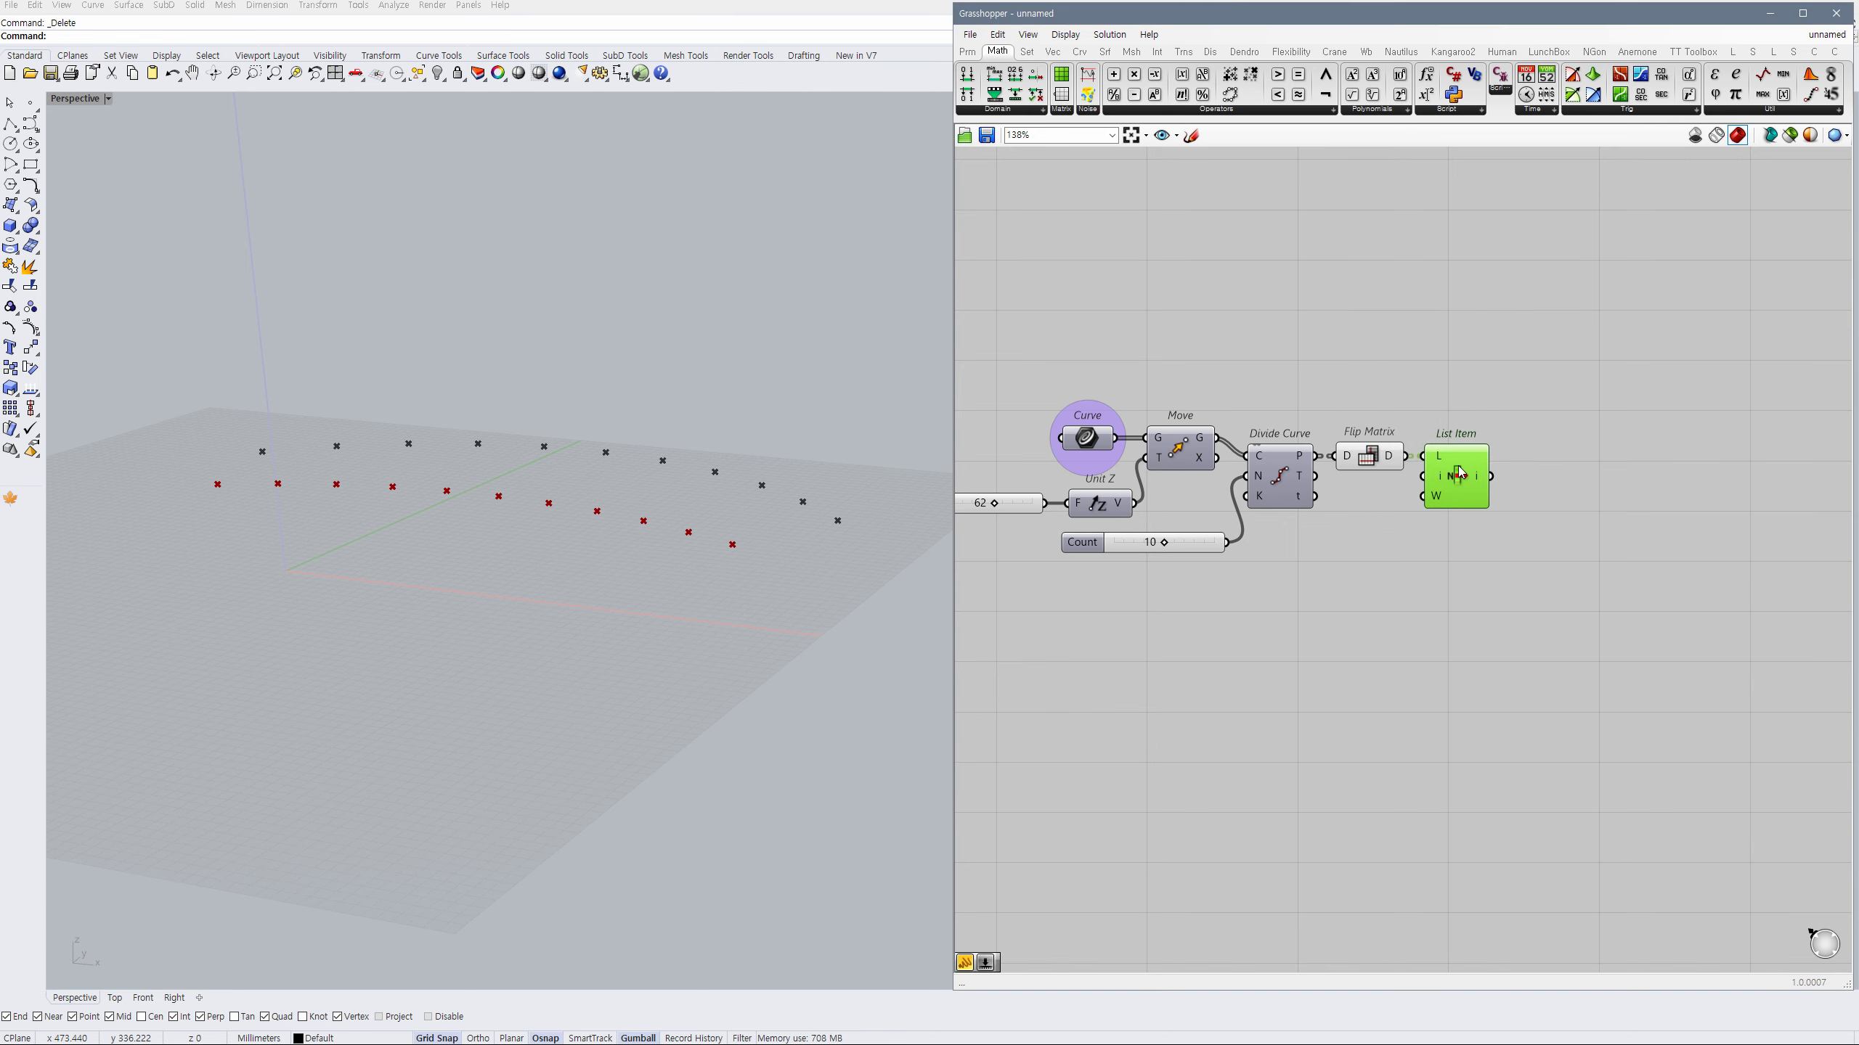
scroll(1476, 485, "up", 5)
left_click(1453, 523)
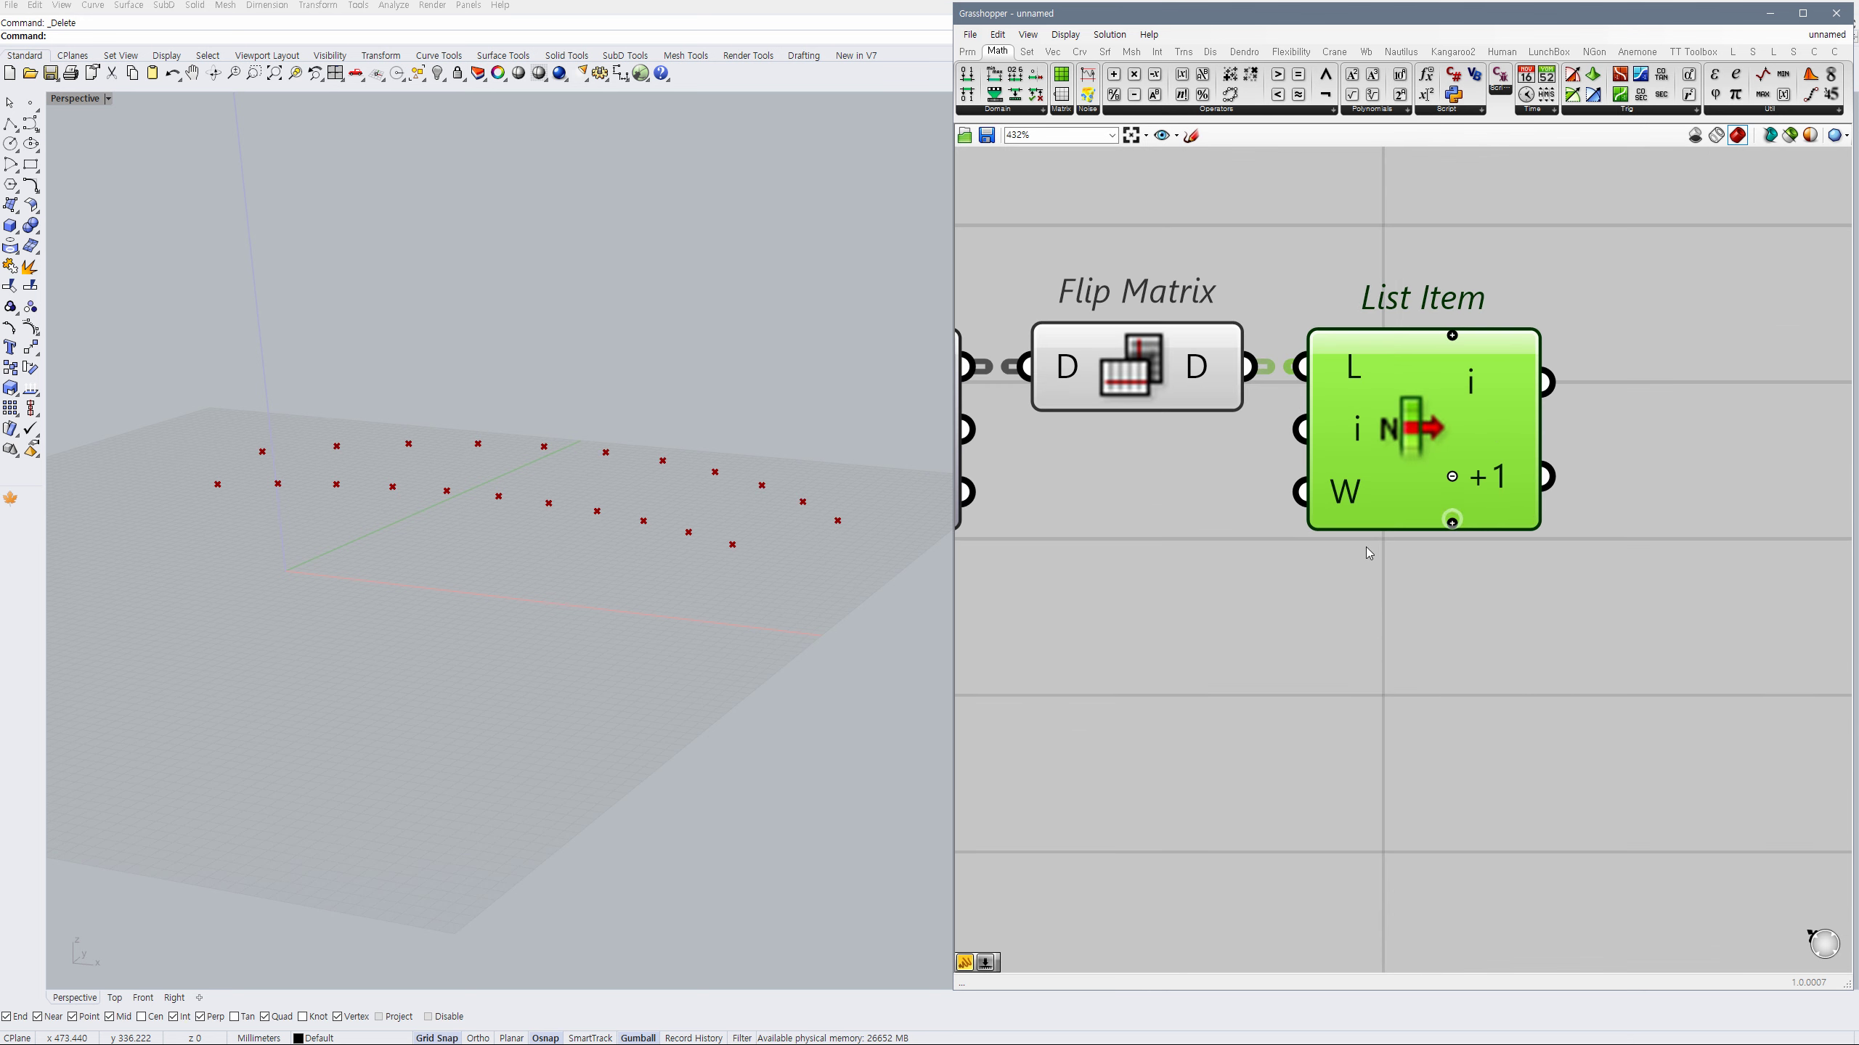
scroll(1361, 545, "down", 5)
left_click_drag(1360, 525, 1357, 525)
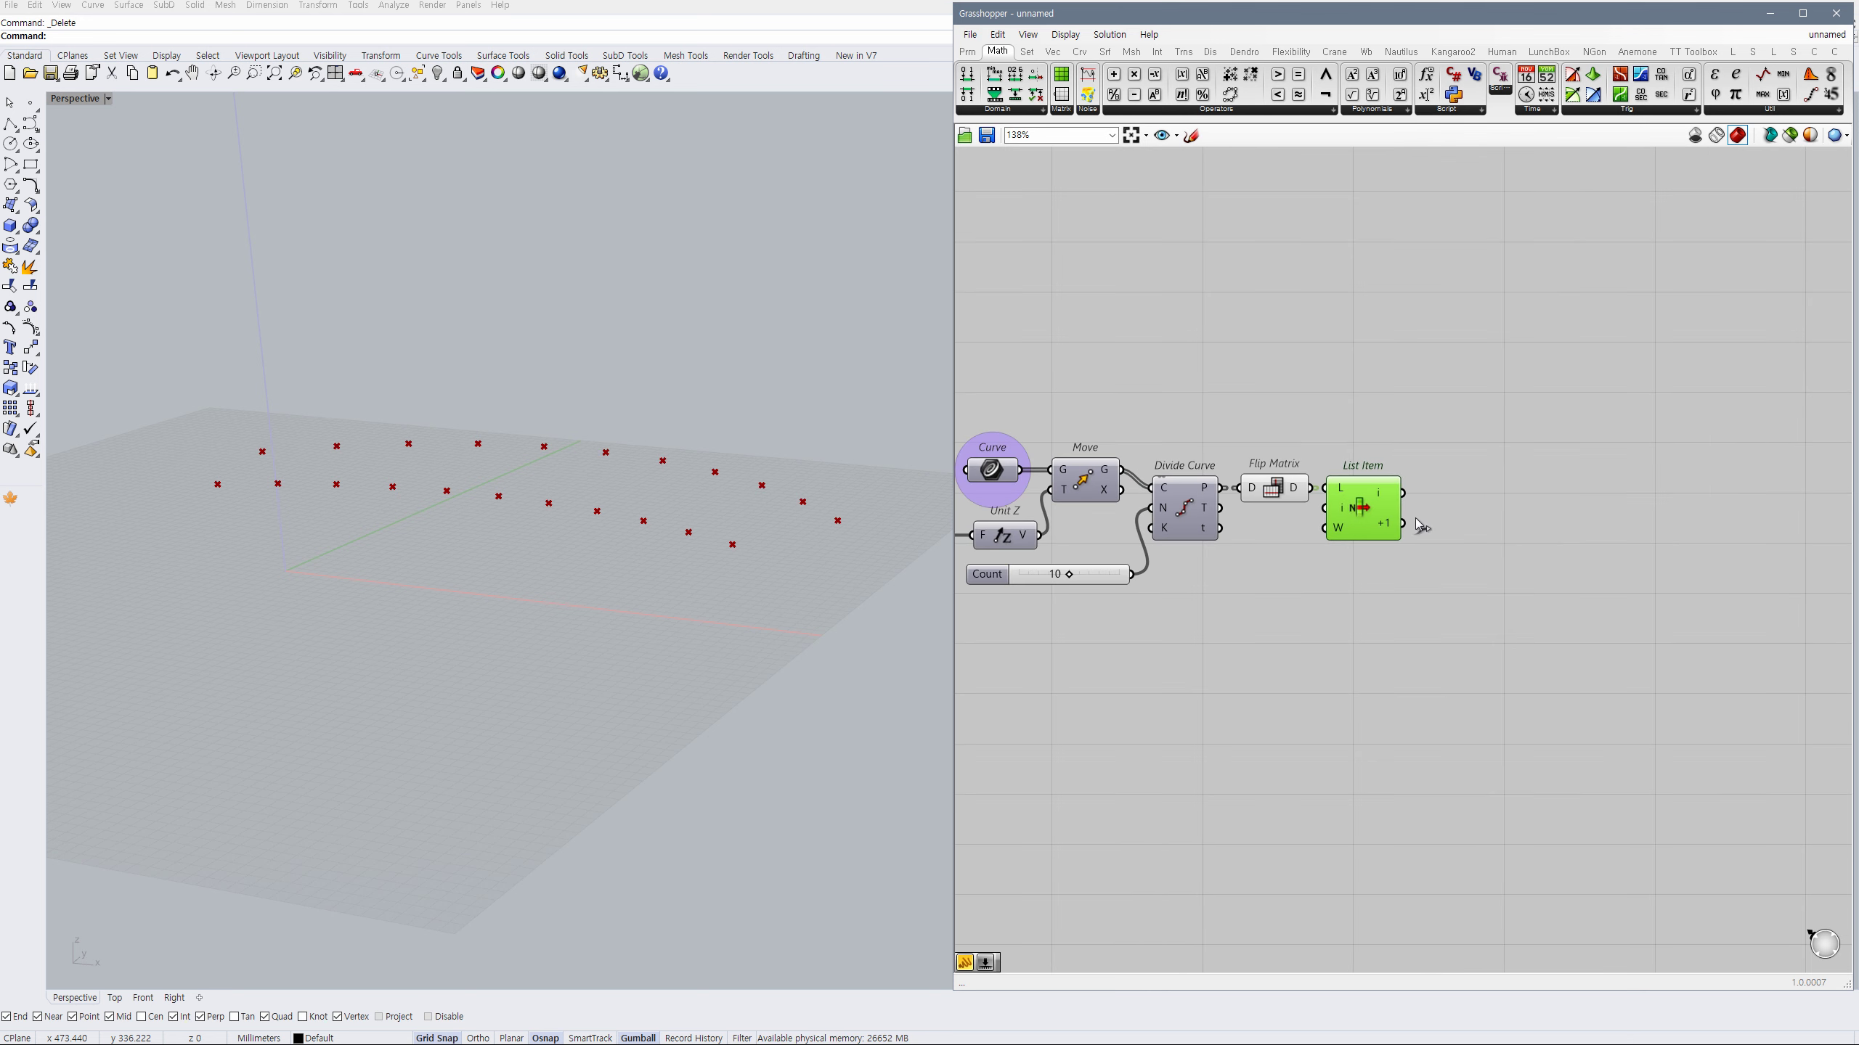
Hide the preview of the Flip Matrix component.
left_click(1528, 518)
right_click_drag(1528, 519, 1435, 527)
right_click_drag(785, 507, 805, 546)
left_click(1335, 560)
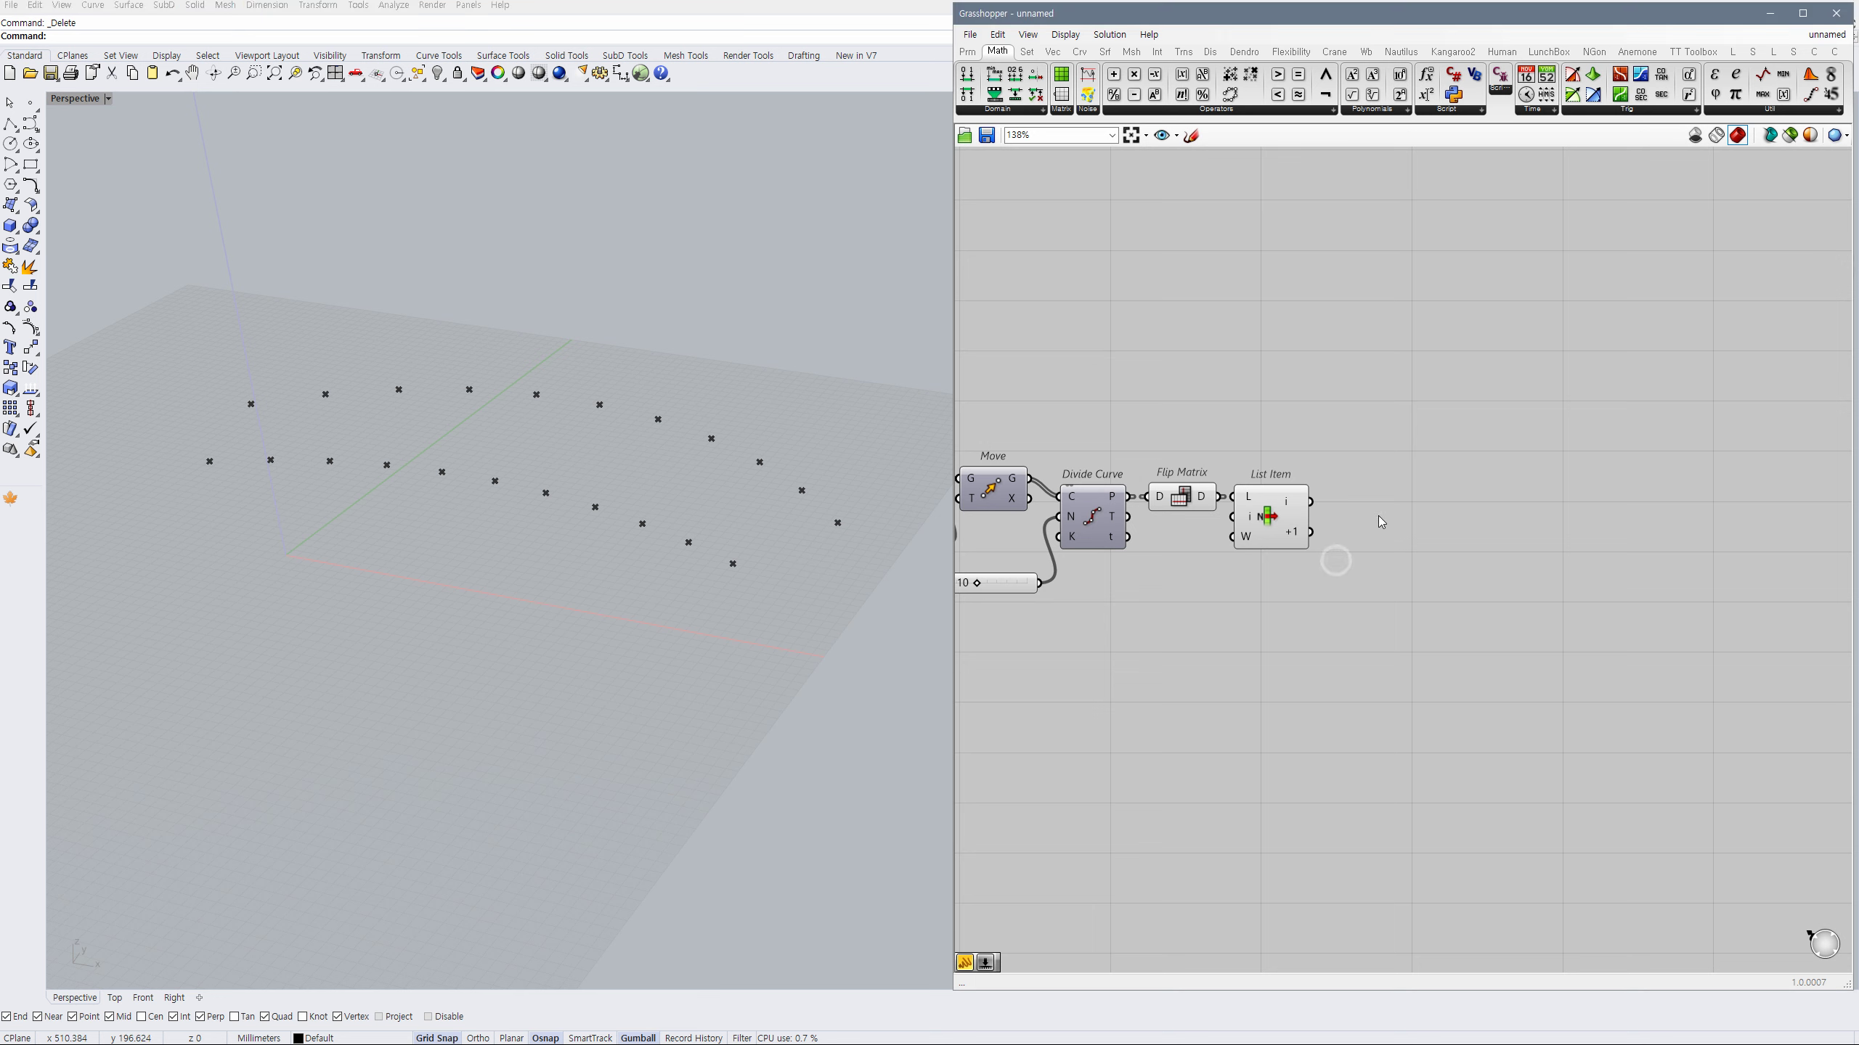
left_click(1198, 498)
Add a Distance component and connect List Item's i and +1 outputs to its A and B inputs.
double_click(1383, 523)
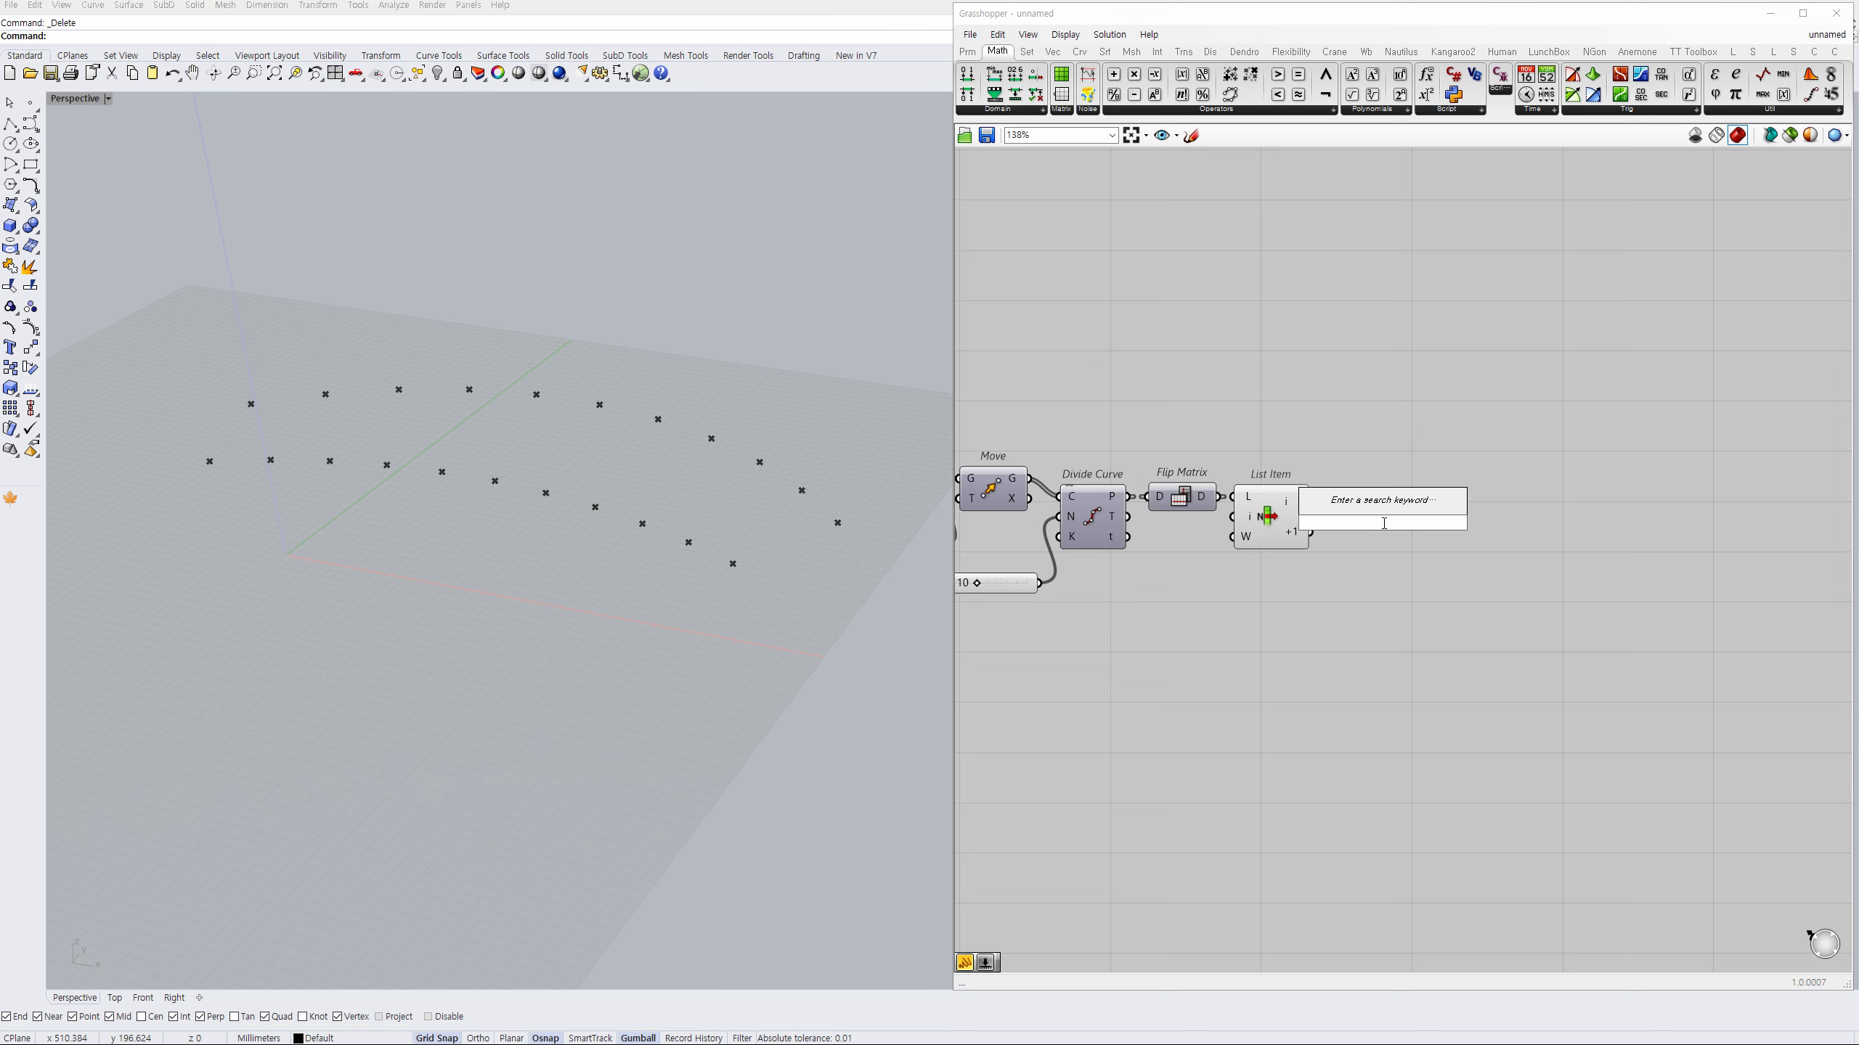
type("distance")
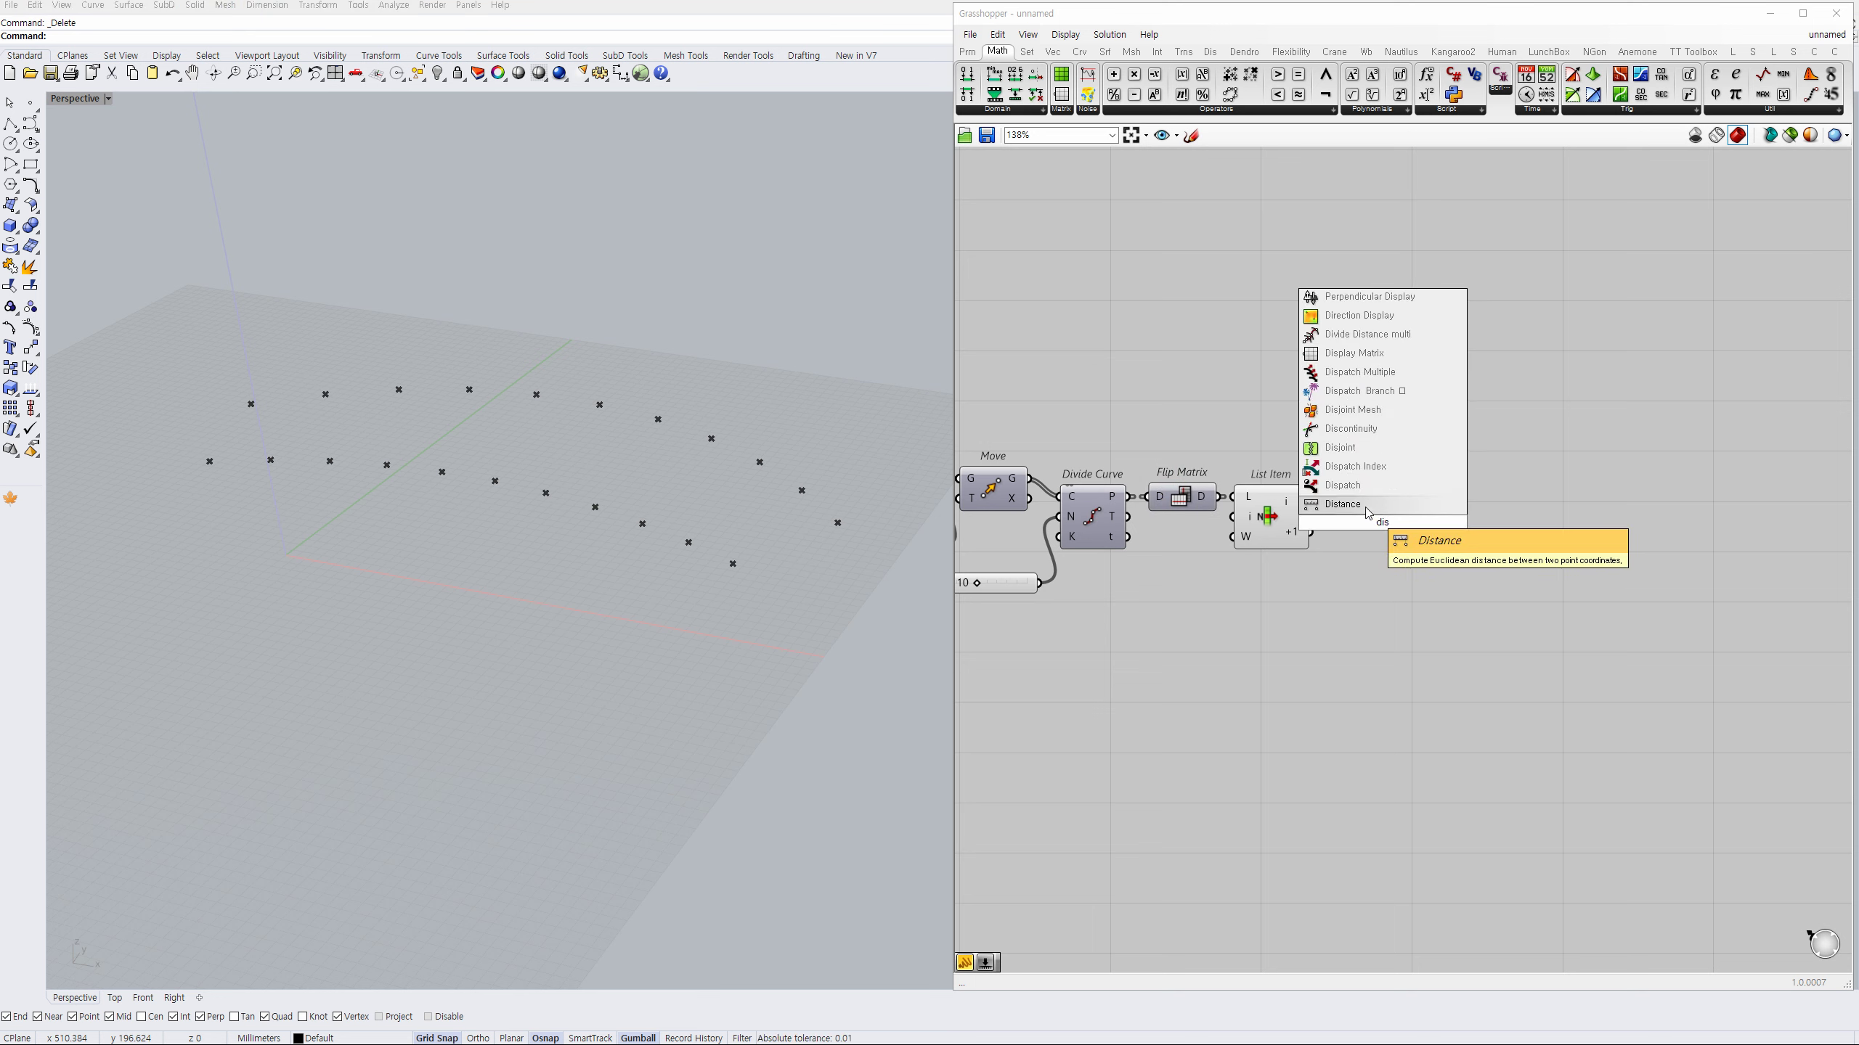
key("Return")
left_click_drag(1312, 502, 1348, 533)
left_click_drag(1395, 538, 1387, 559)
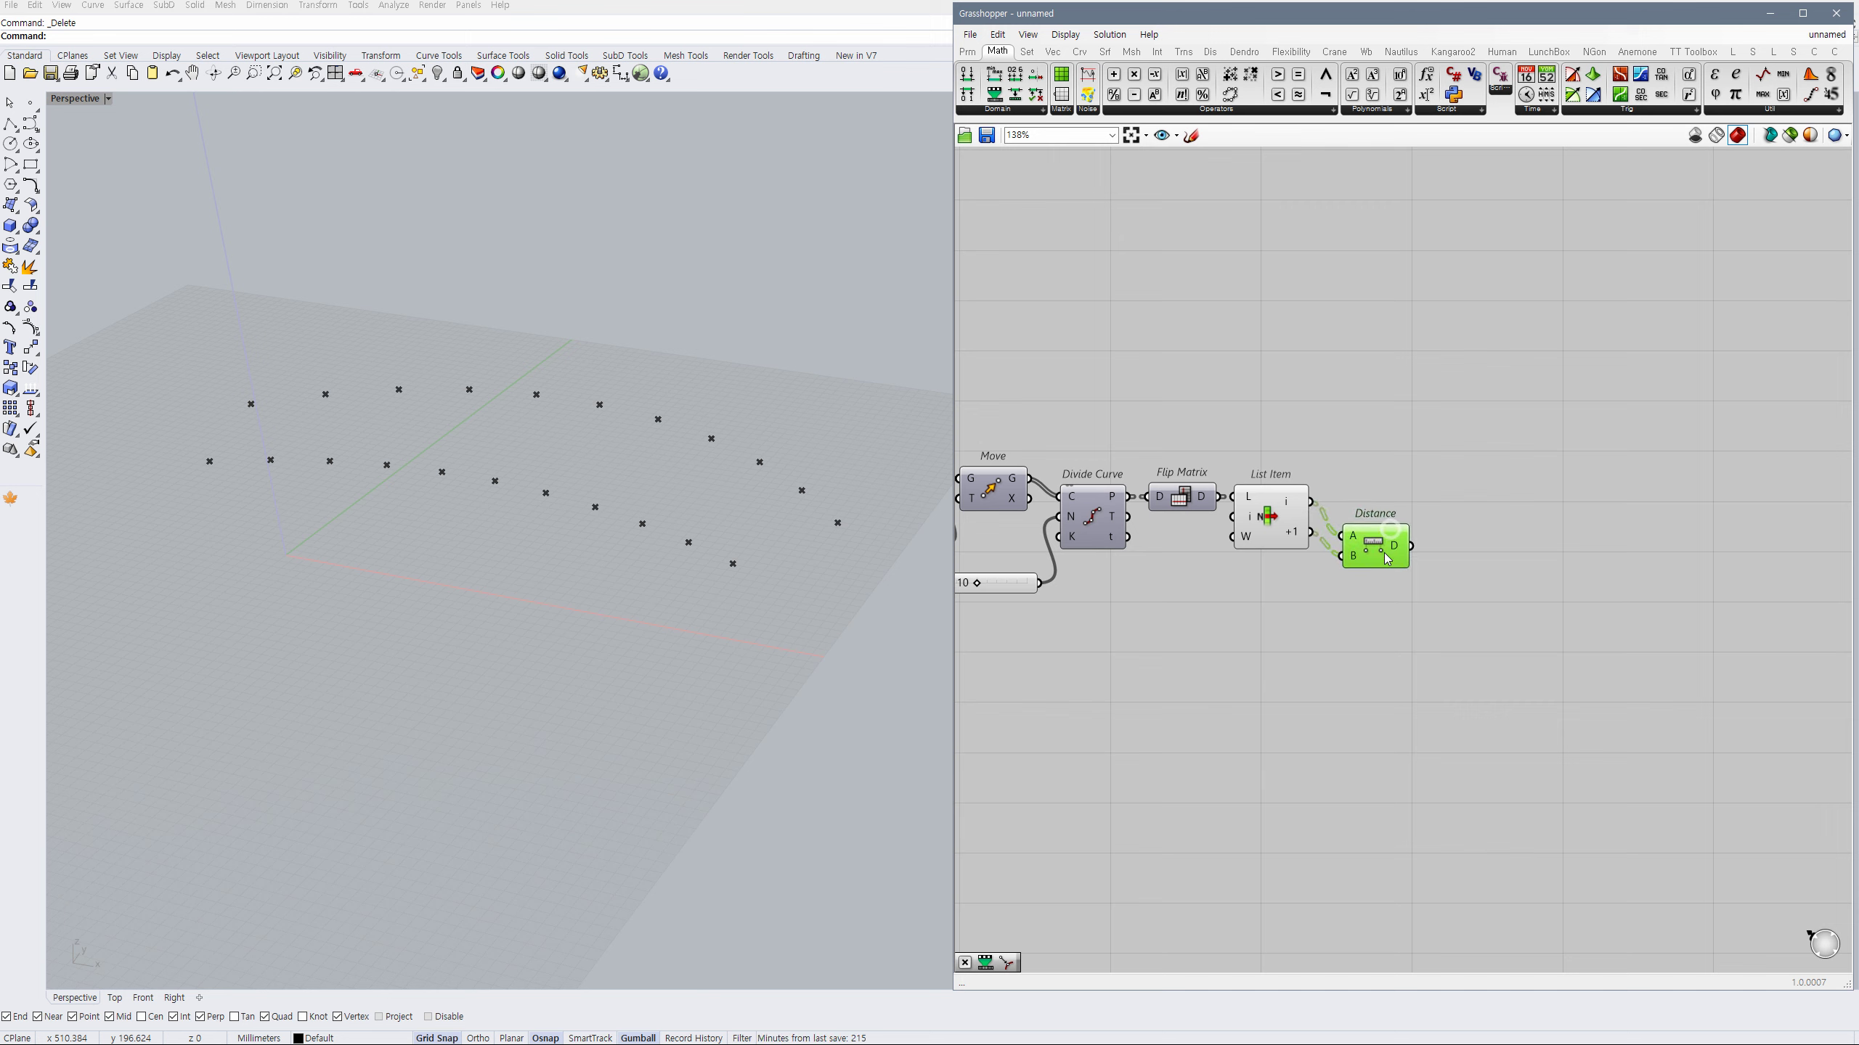
Add a Multiplication component and connect Distance's D output to its A input.
double_click(1462, 543)
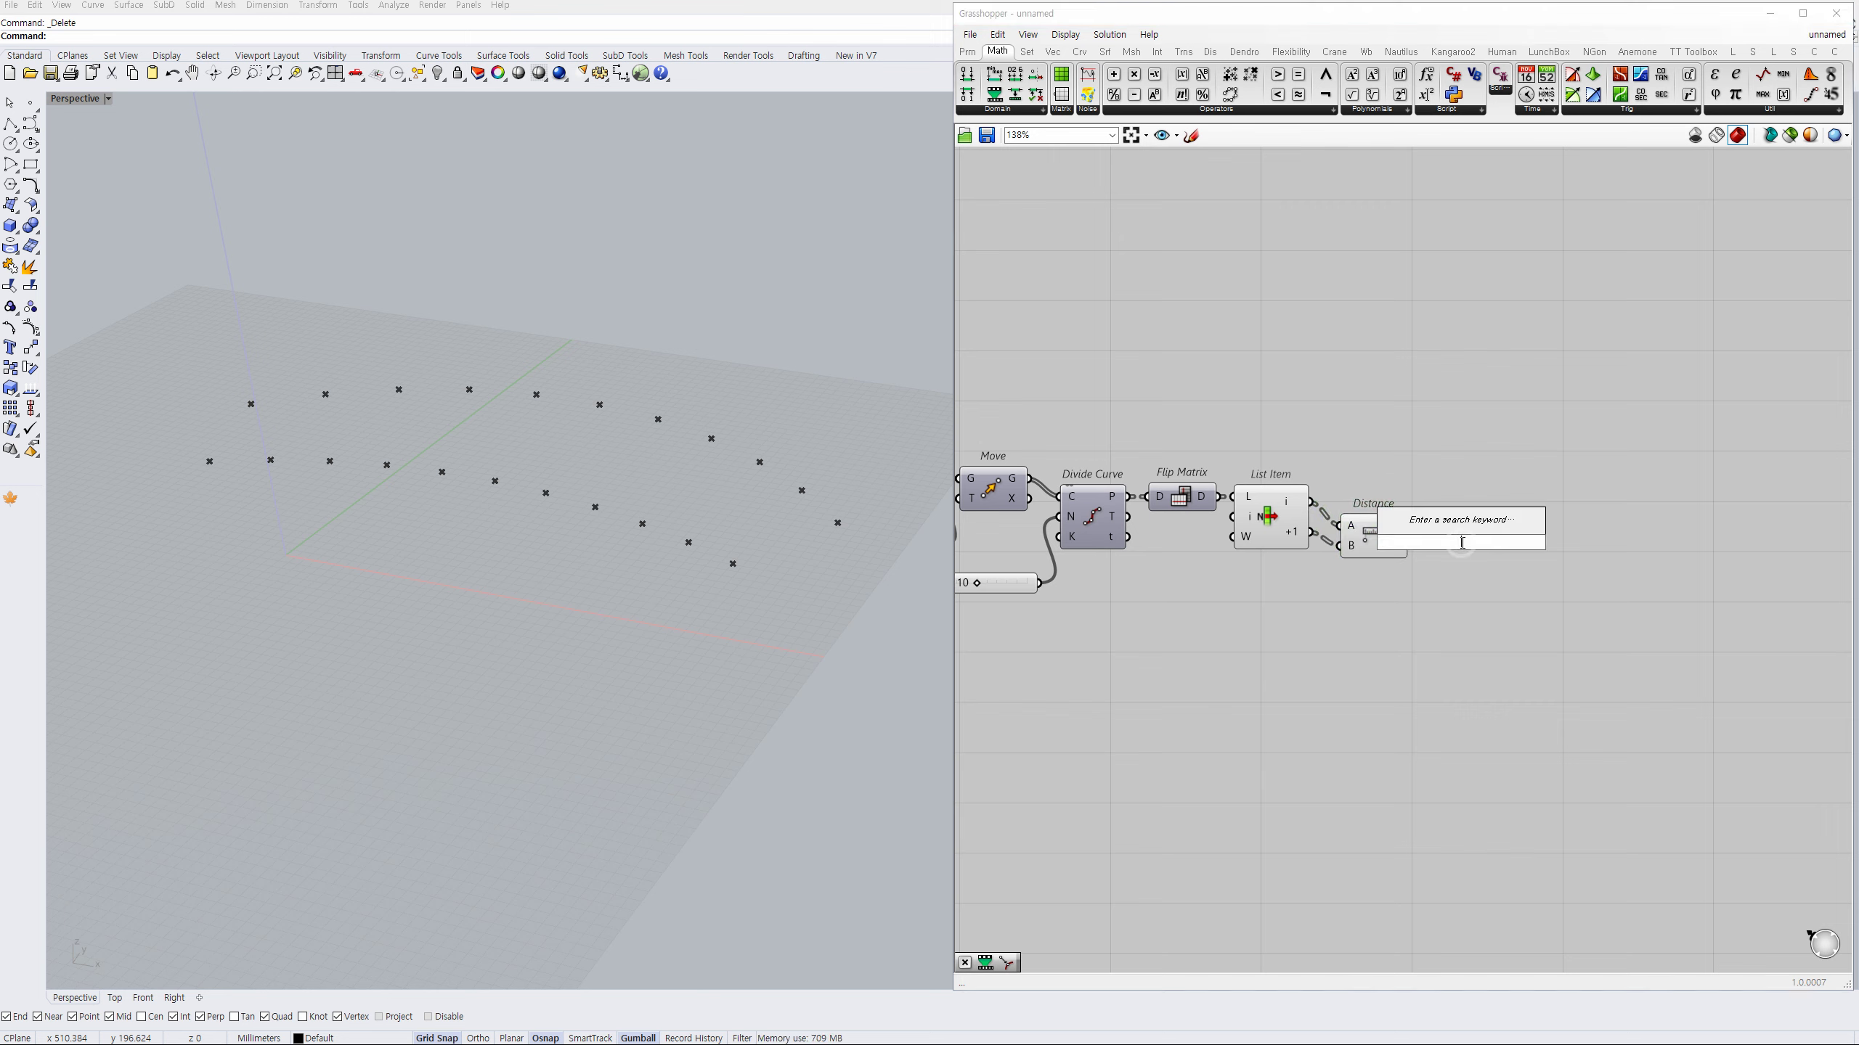
type("*")
key("Return")
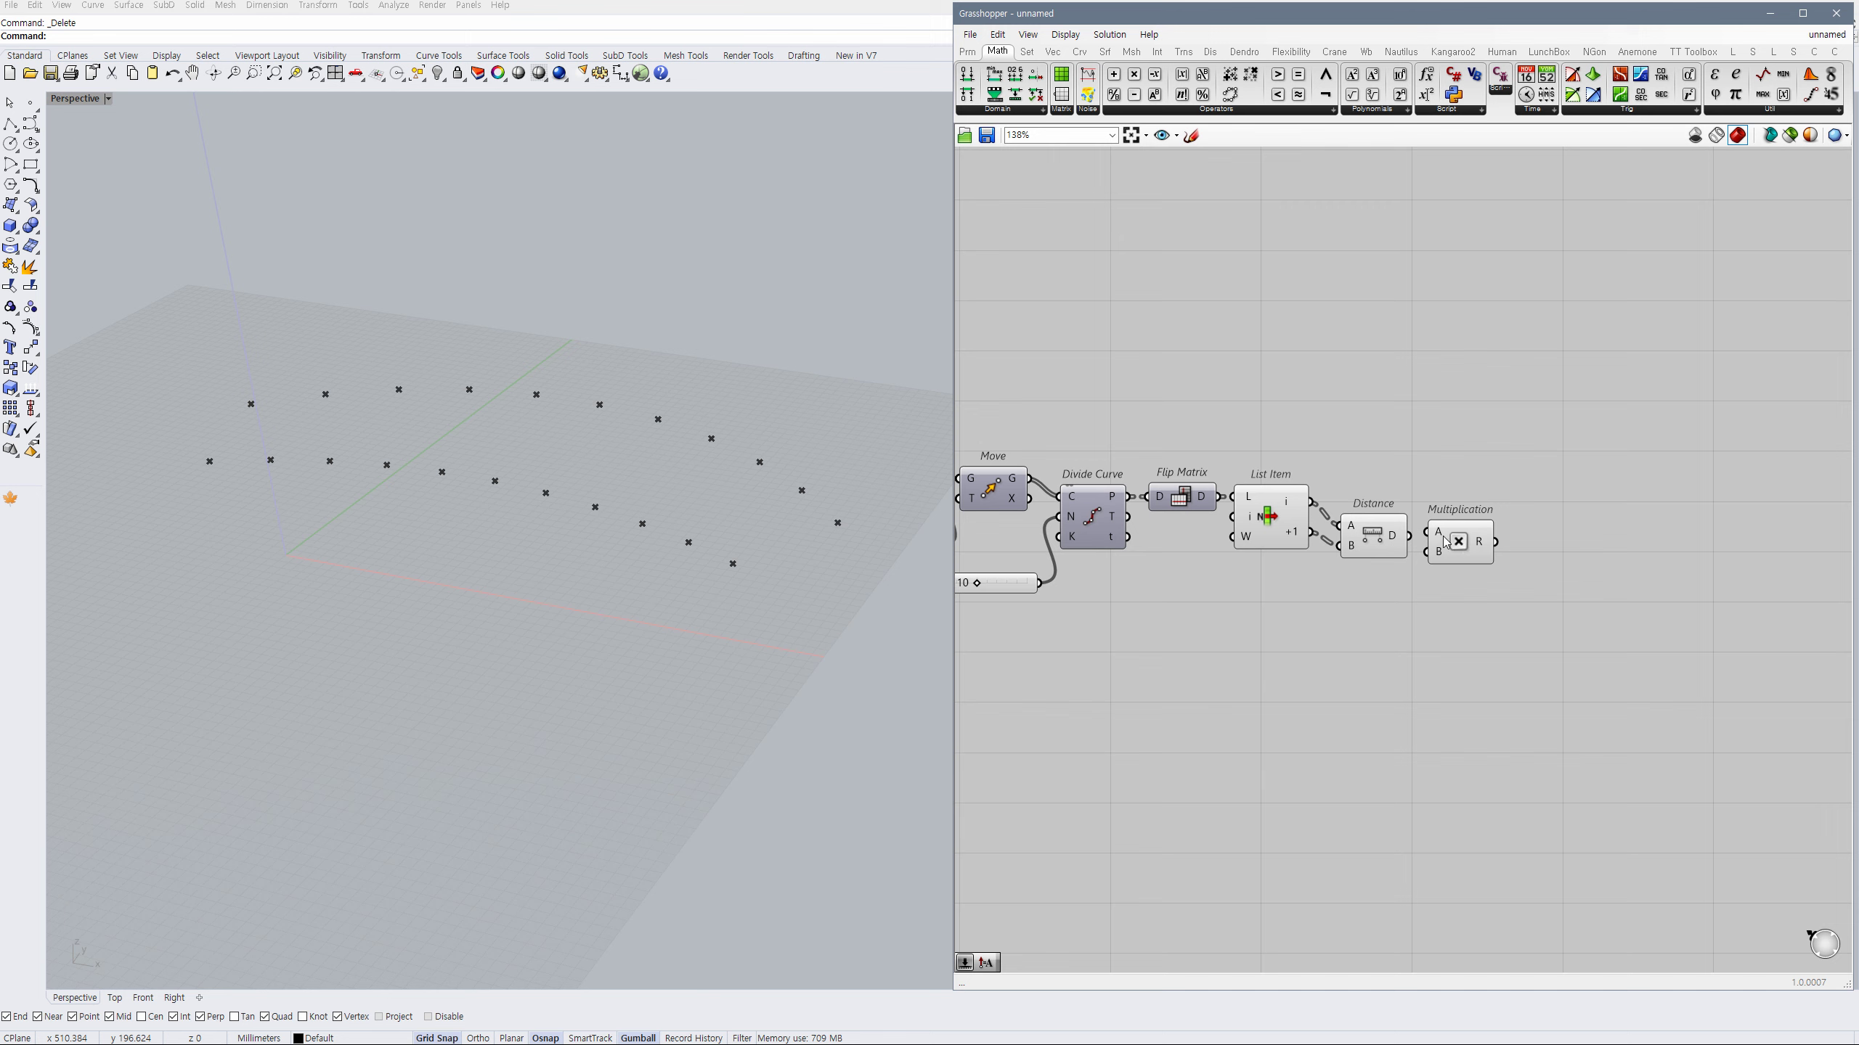
left_click_drag(1424, 538, 1420, 542)
left_click(1385, 593)
Add a number slider ranging from 1 to 1.1, with value 1.000, and connect it to Multiplication's B input.
double_click(1354, 586)
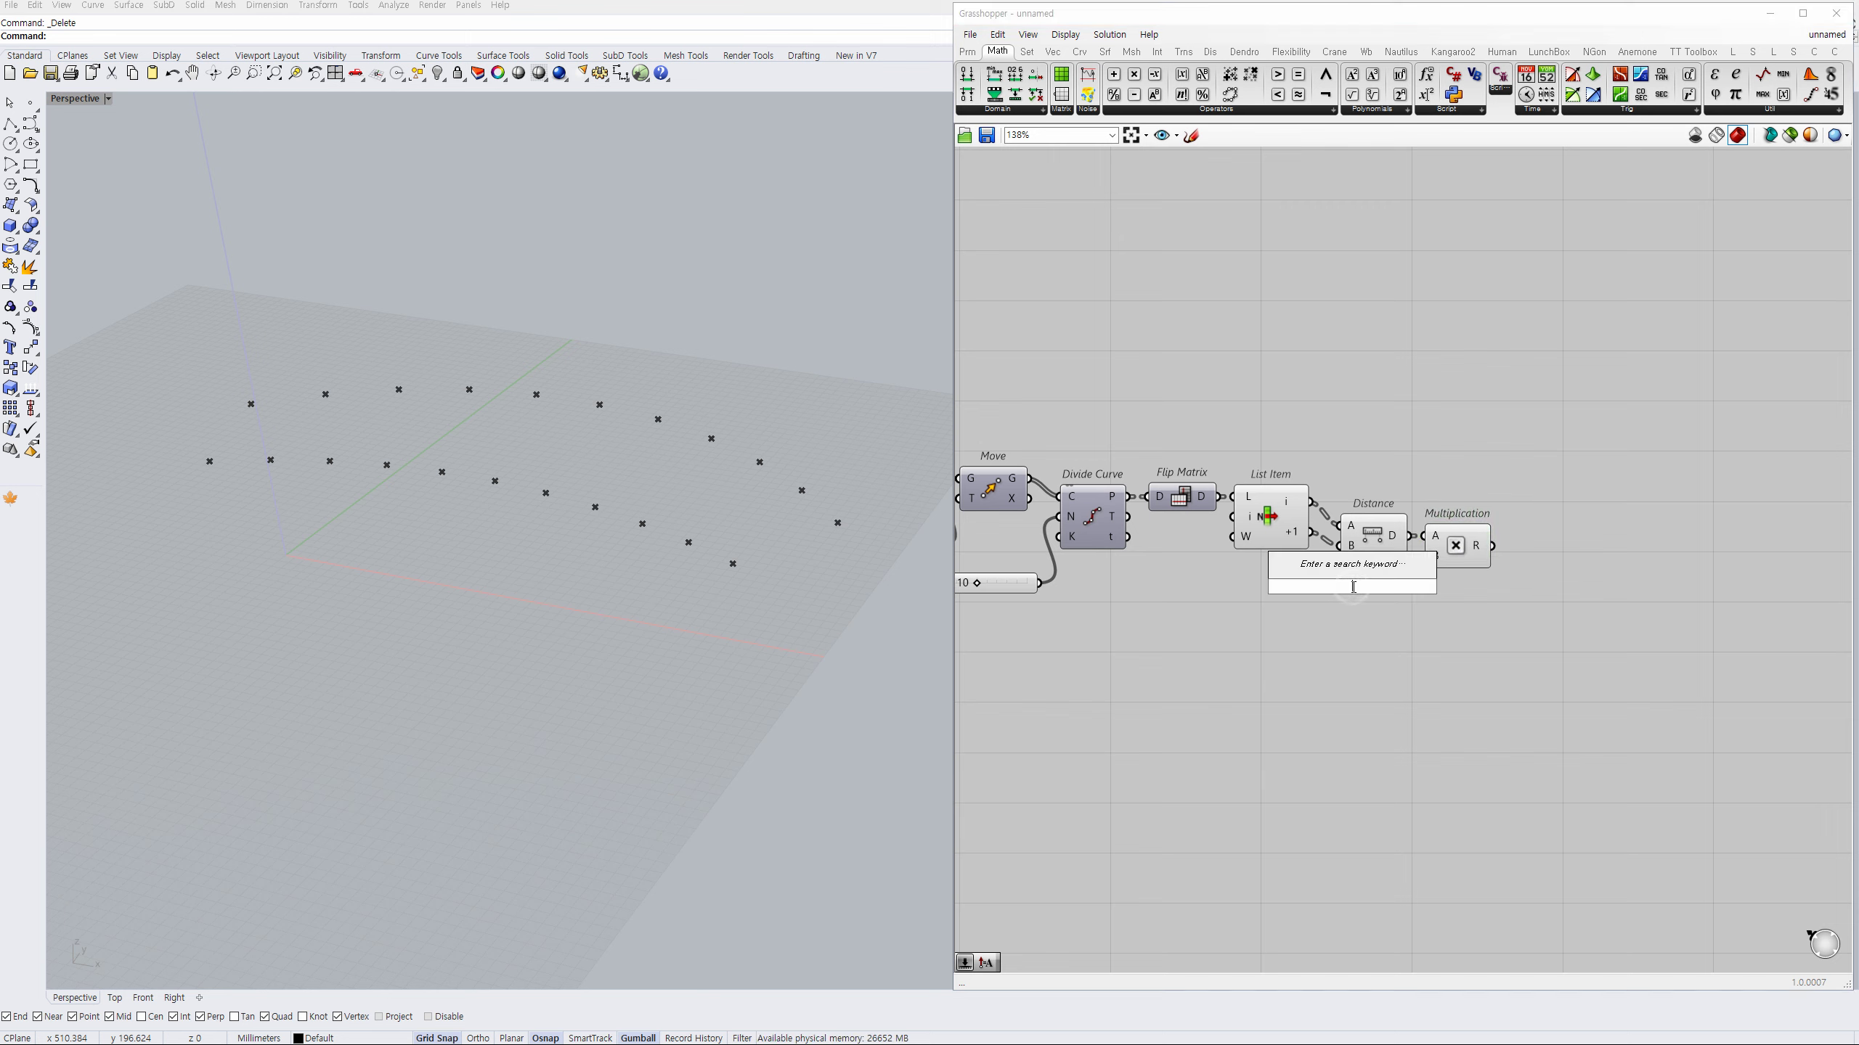
type("1")
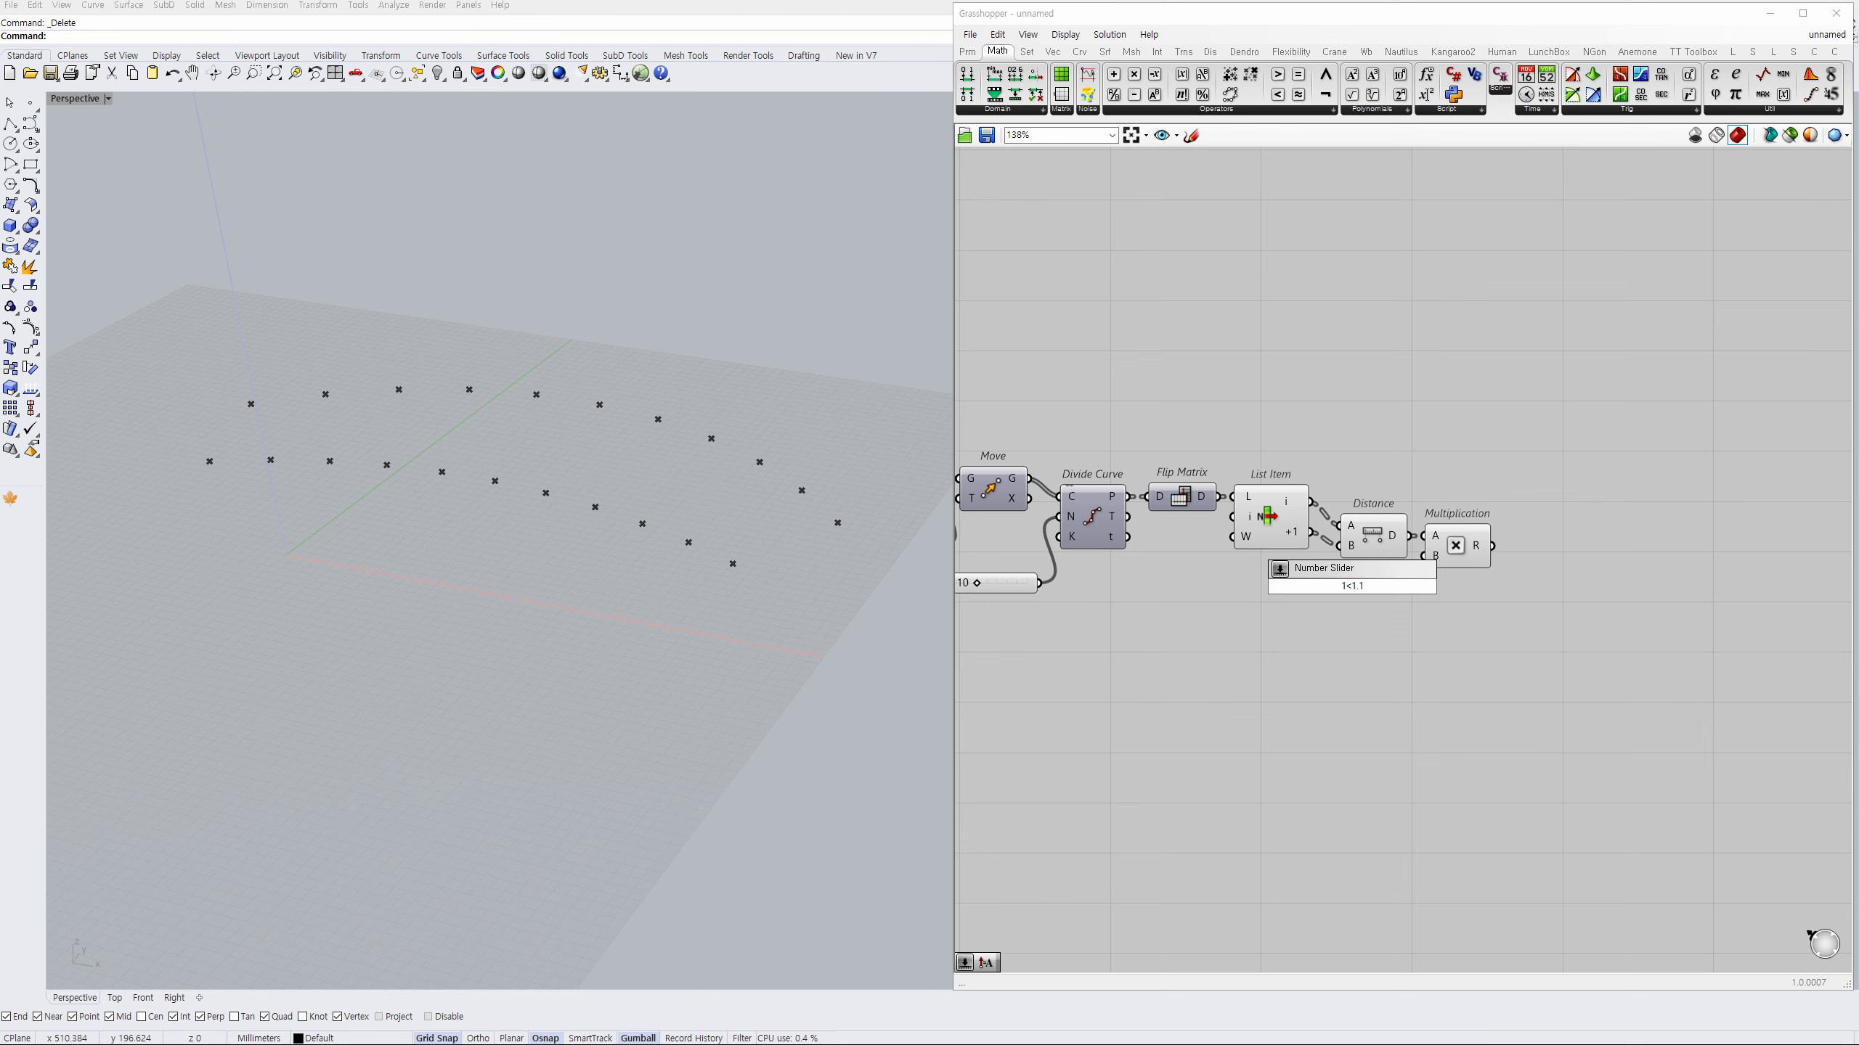
type("<1.1")
key("Return")
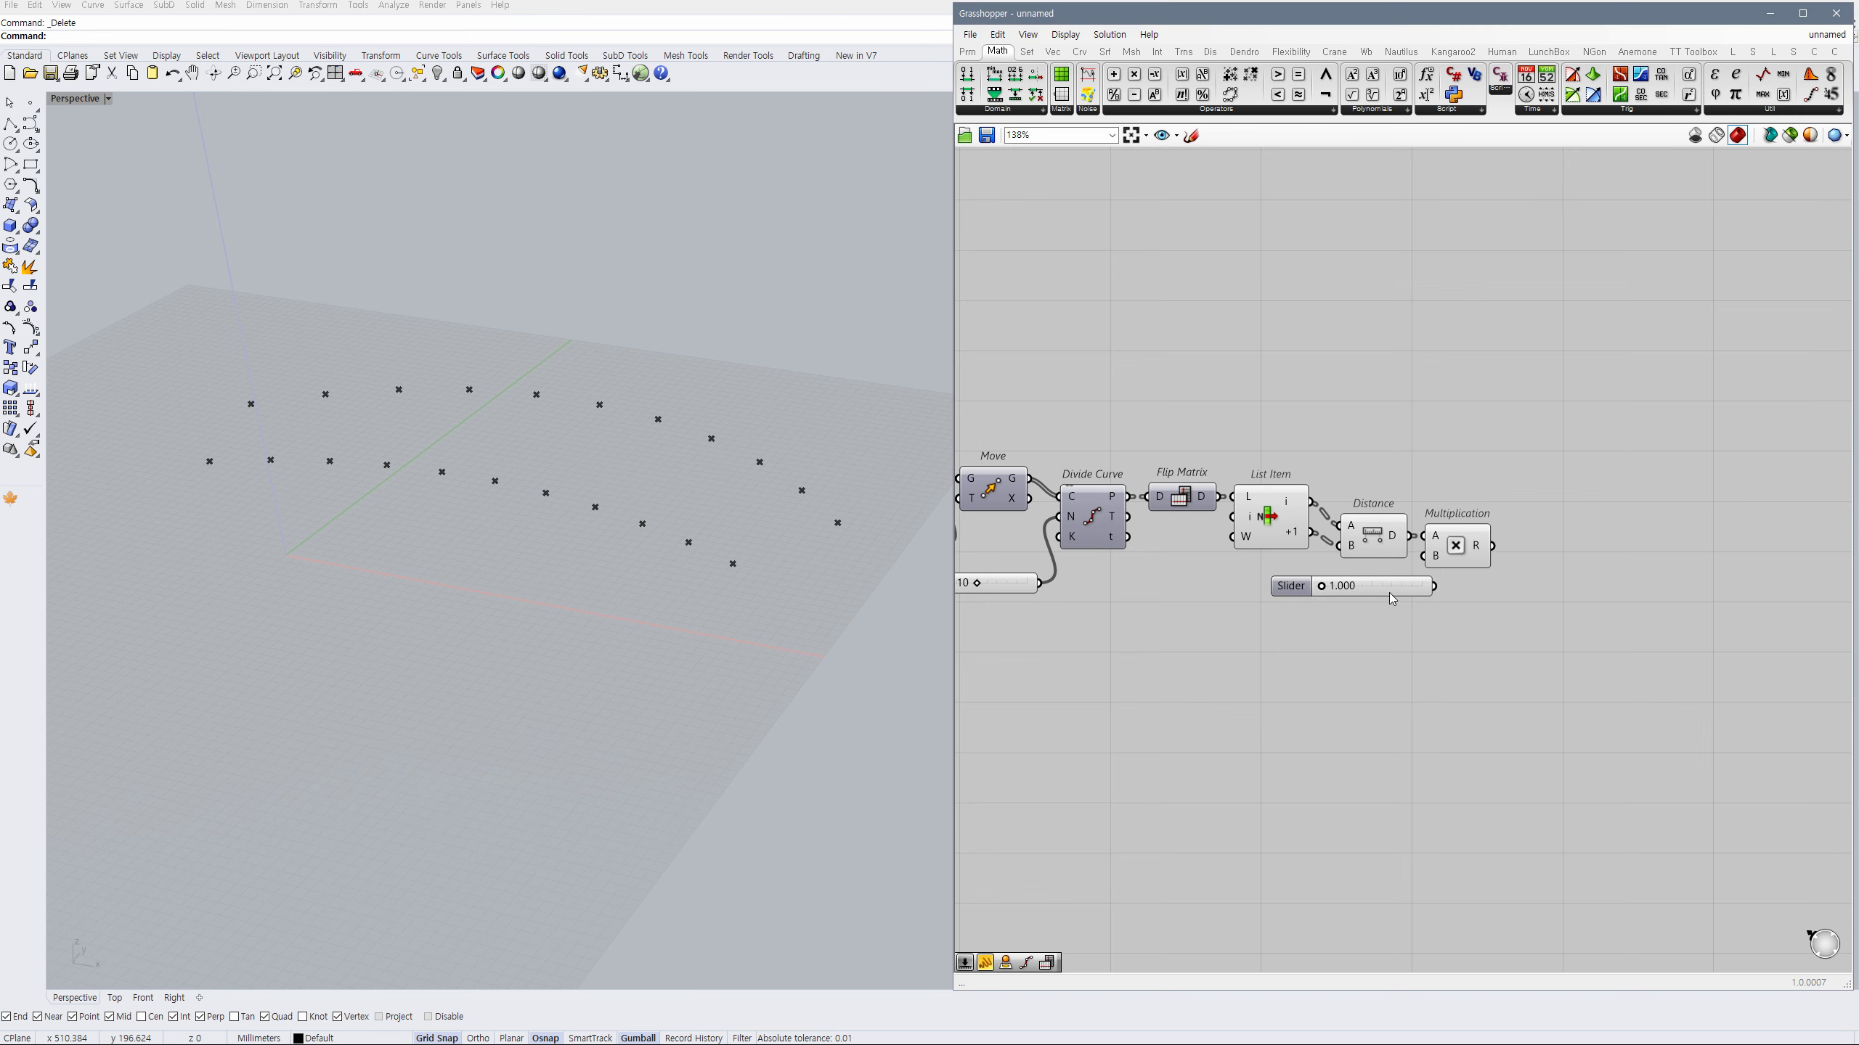
scroll(1436, 556, "up", 2)
left_click_drag(1428, 548, 1442, 587)
scroll(1391, 596, "down", 3)
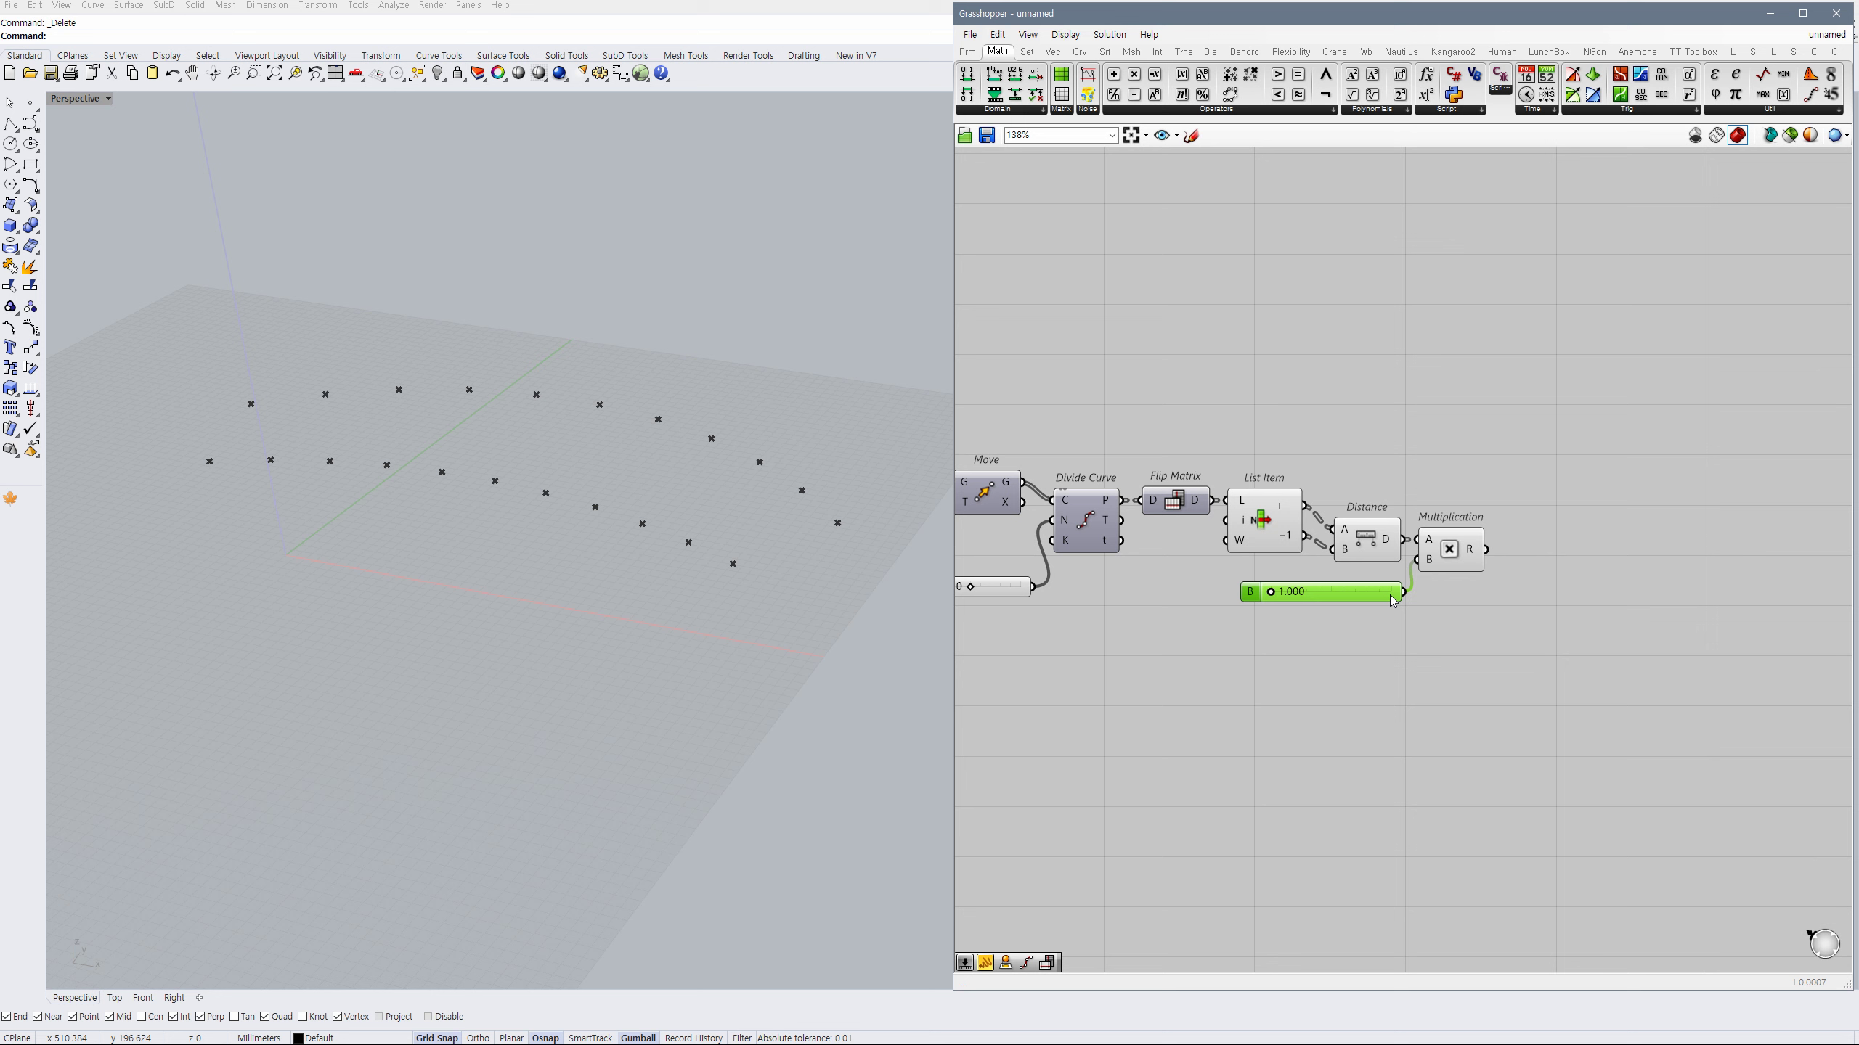
Add a Catenary component and connect List Item's i and +1 outputs to its A and B inputs.
double_click(1505, 522)
type("caten")
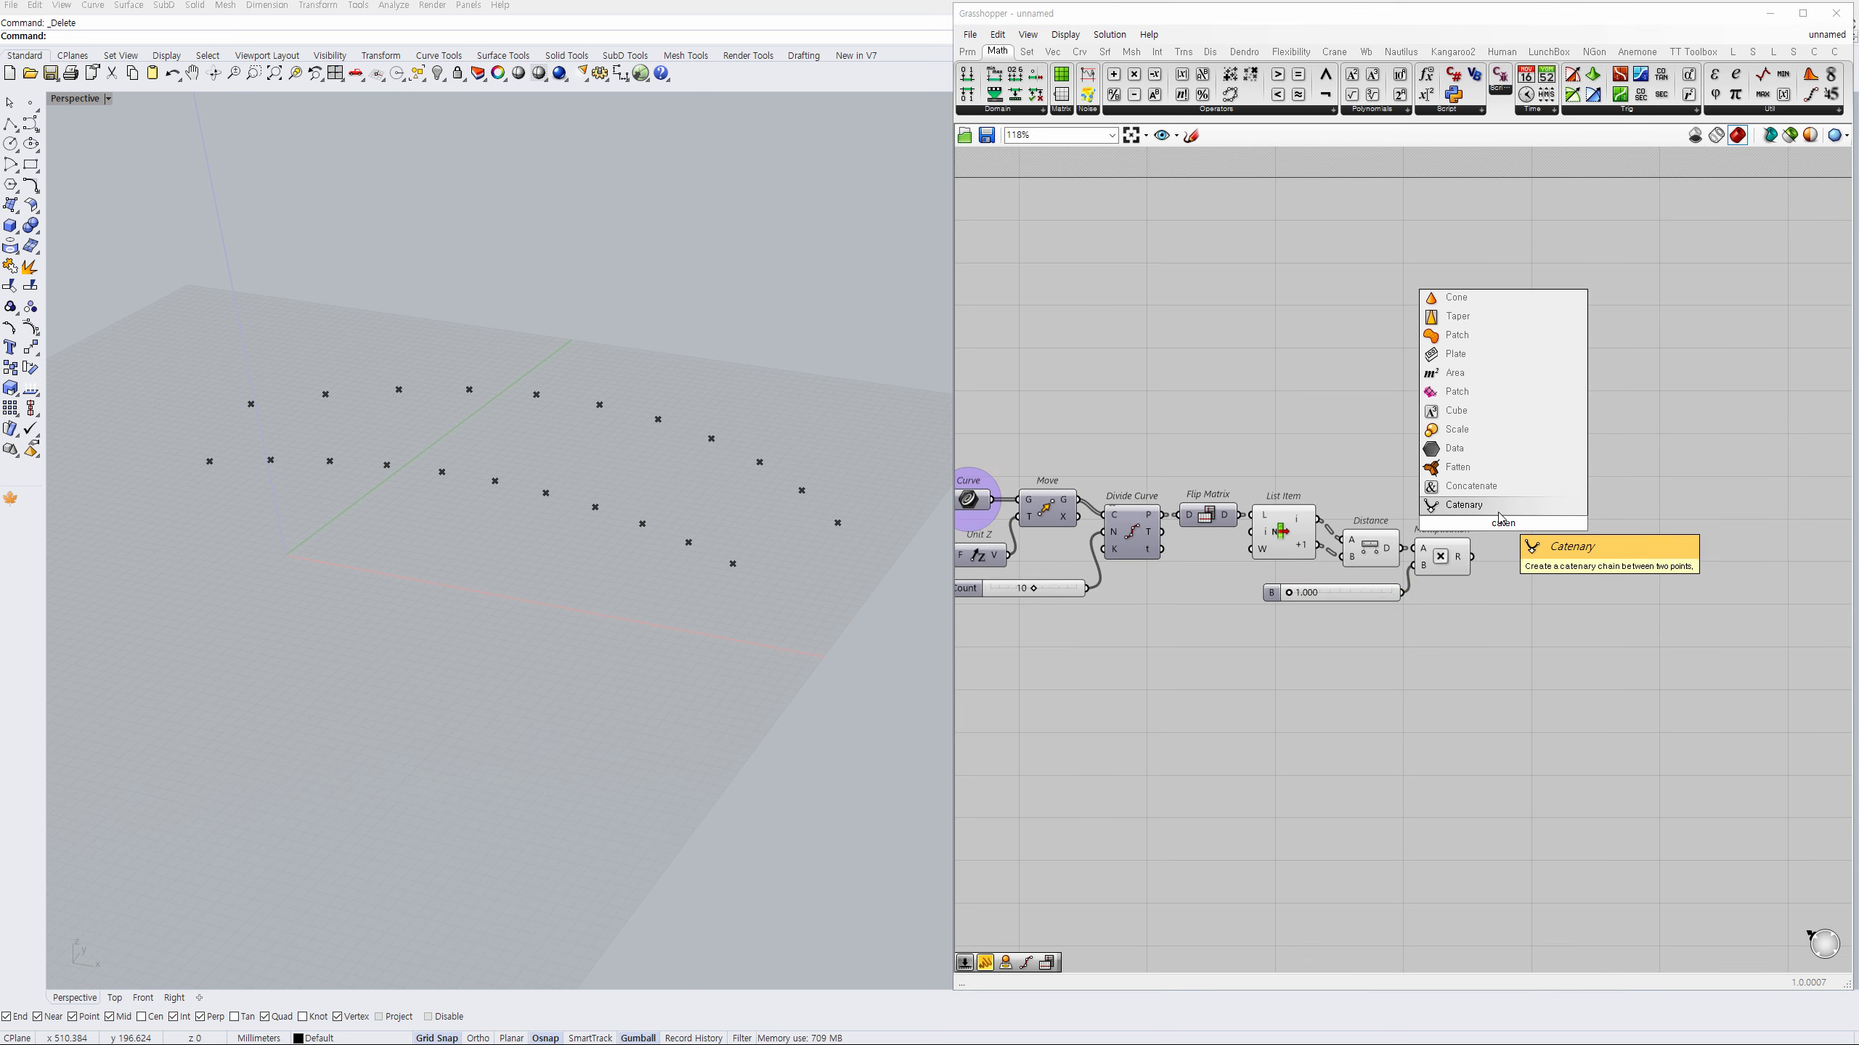
key("Return")
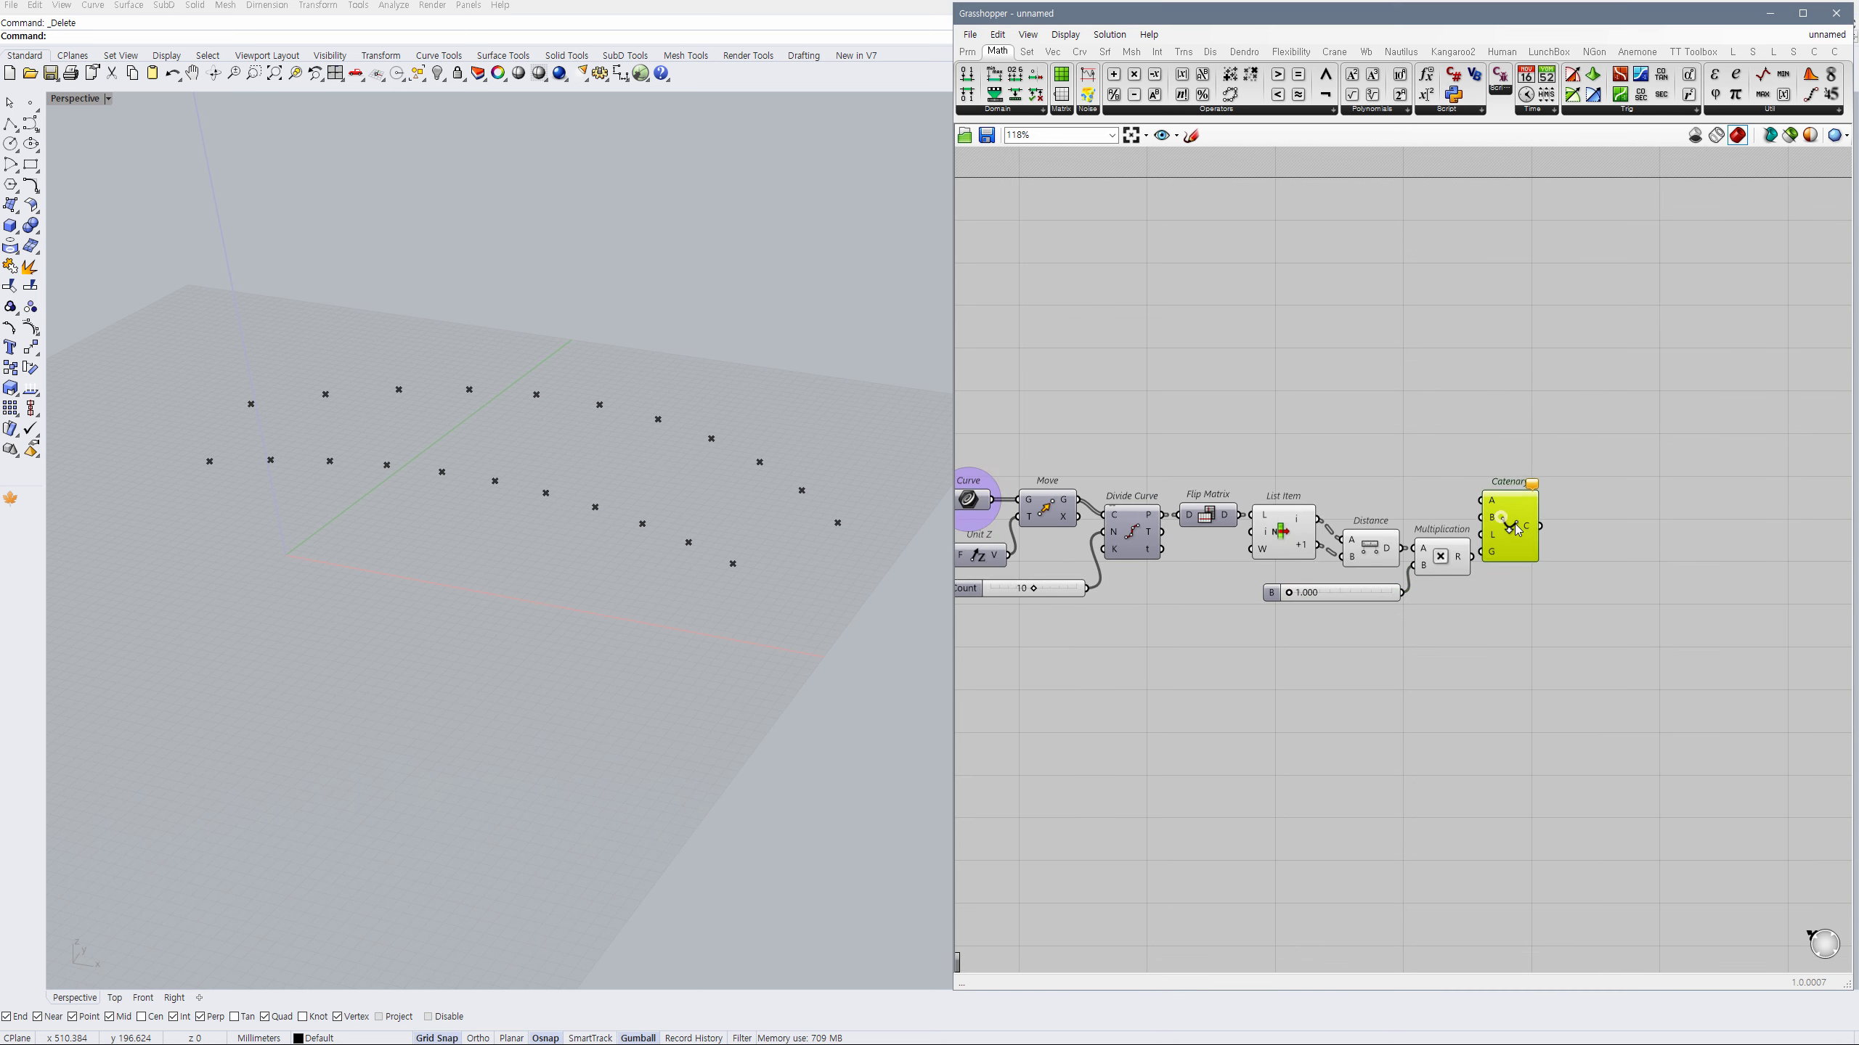
scroll(1363, 513, "up", 2)
left_click(1367, 554)
left_click_drag(1462, 575, 1463, 606)
left_click_drag(1298, 515, 1547, 498)
left_click_drag(1581, 502, 1302, 551)
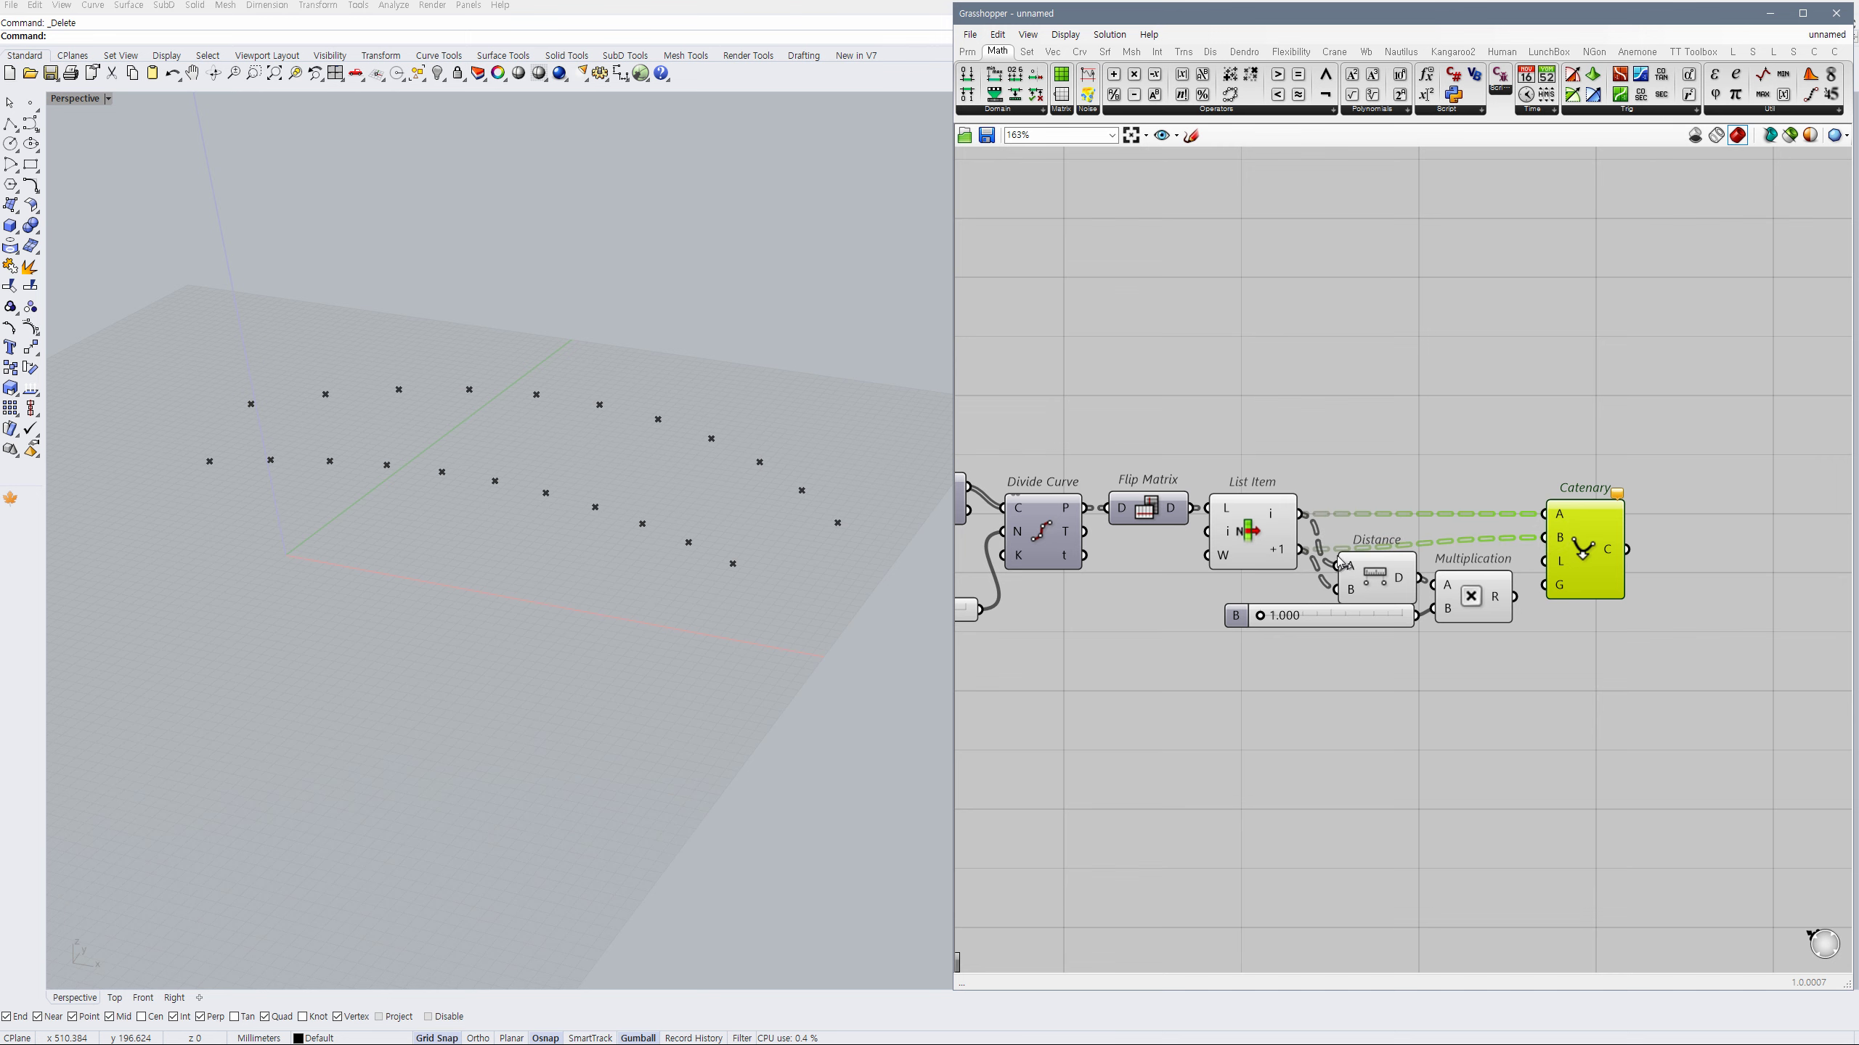
Rearrange the Multiplication component and its slider, and connect Multiplication's R output to Catenary's L input.
left_click_drag(1383, 619, 1481, 597)
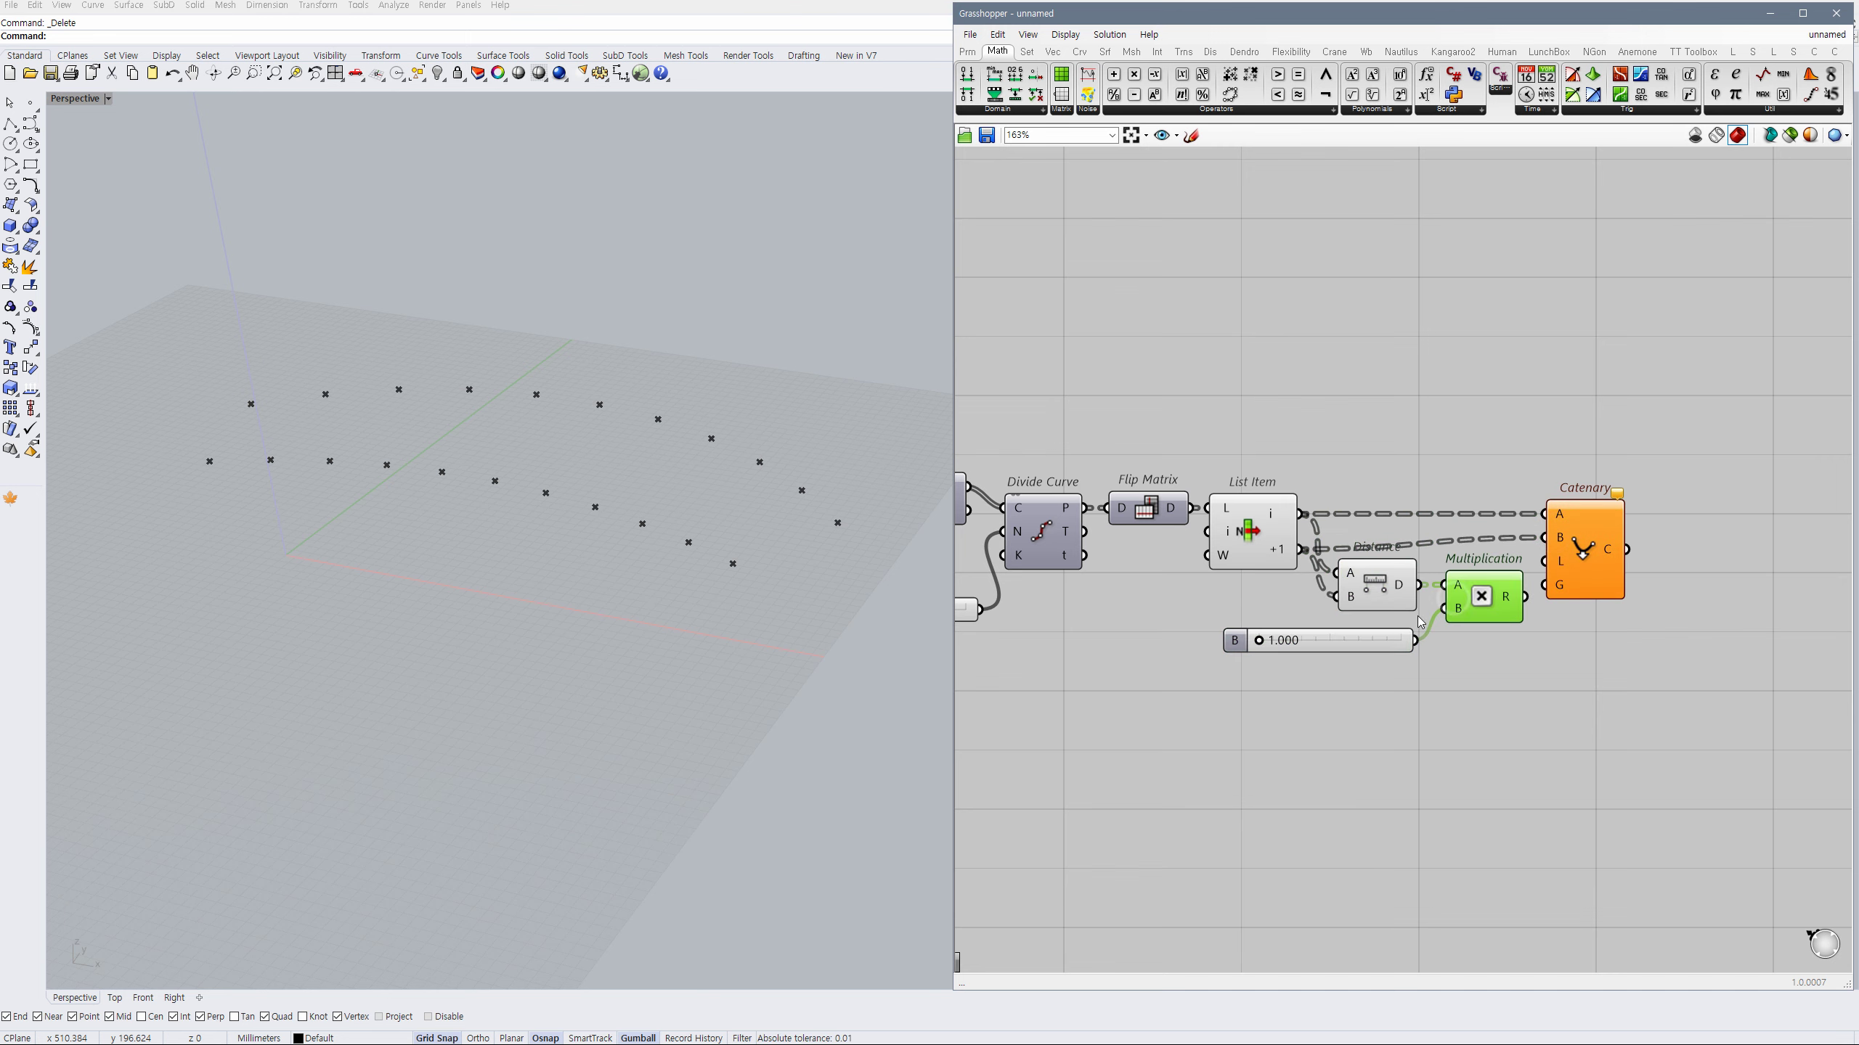
left_click(1374, 634)
right_click_drag(1534, 632, 1496, 614)
left_click(1496, 615)
left_click_drag(1544, 551, 1486, 579)
left_click(1494, 608)
Set the slider feeding Multiplication to 1.009.
scroll(1259, 609, "up", 2)
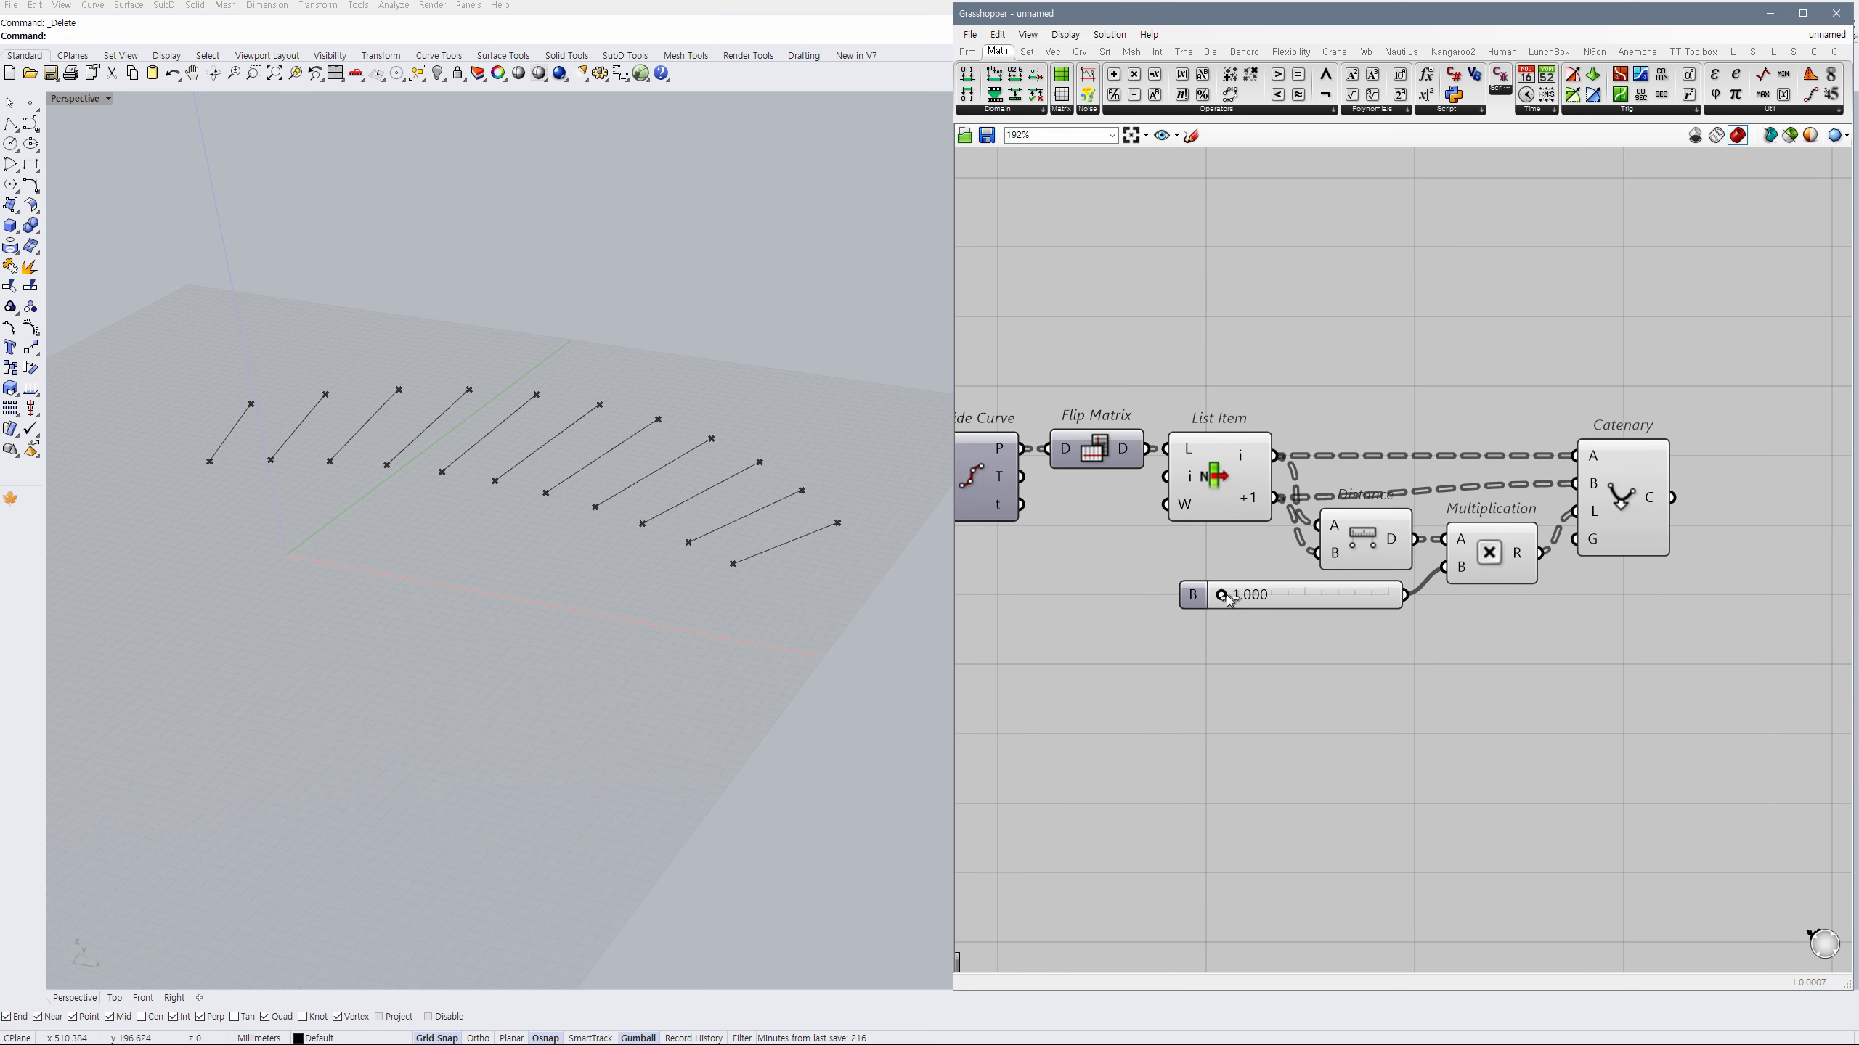
left_click_drag(1227, 599, 1247, 599)
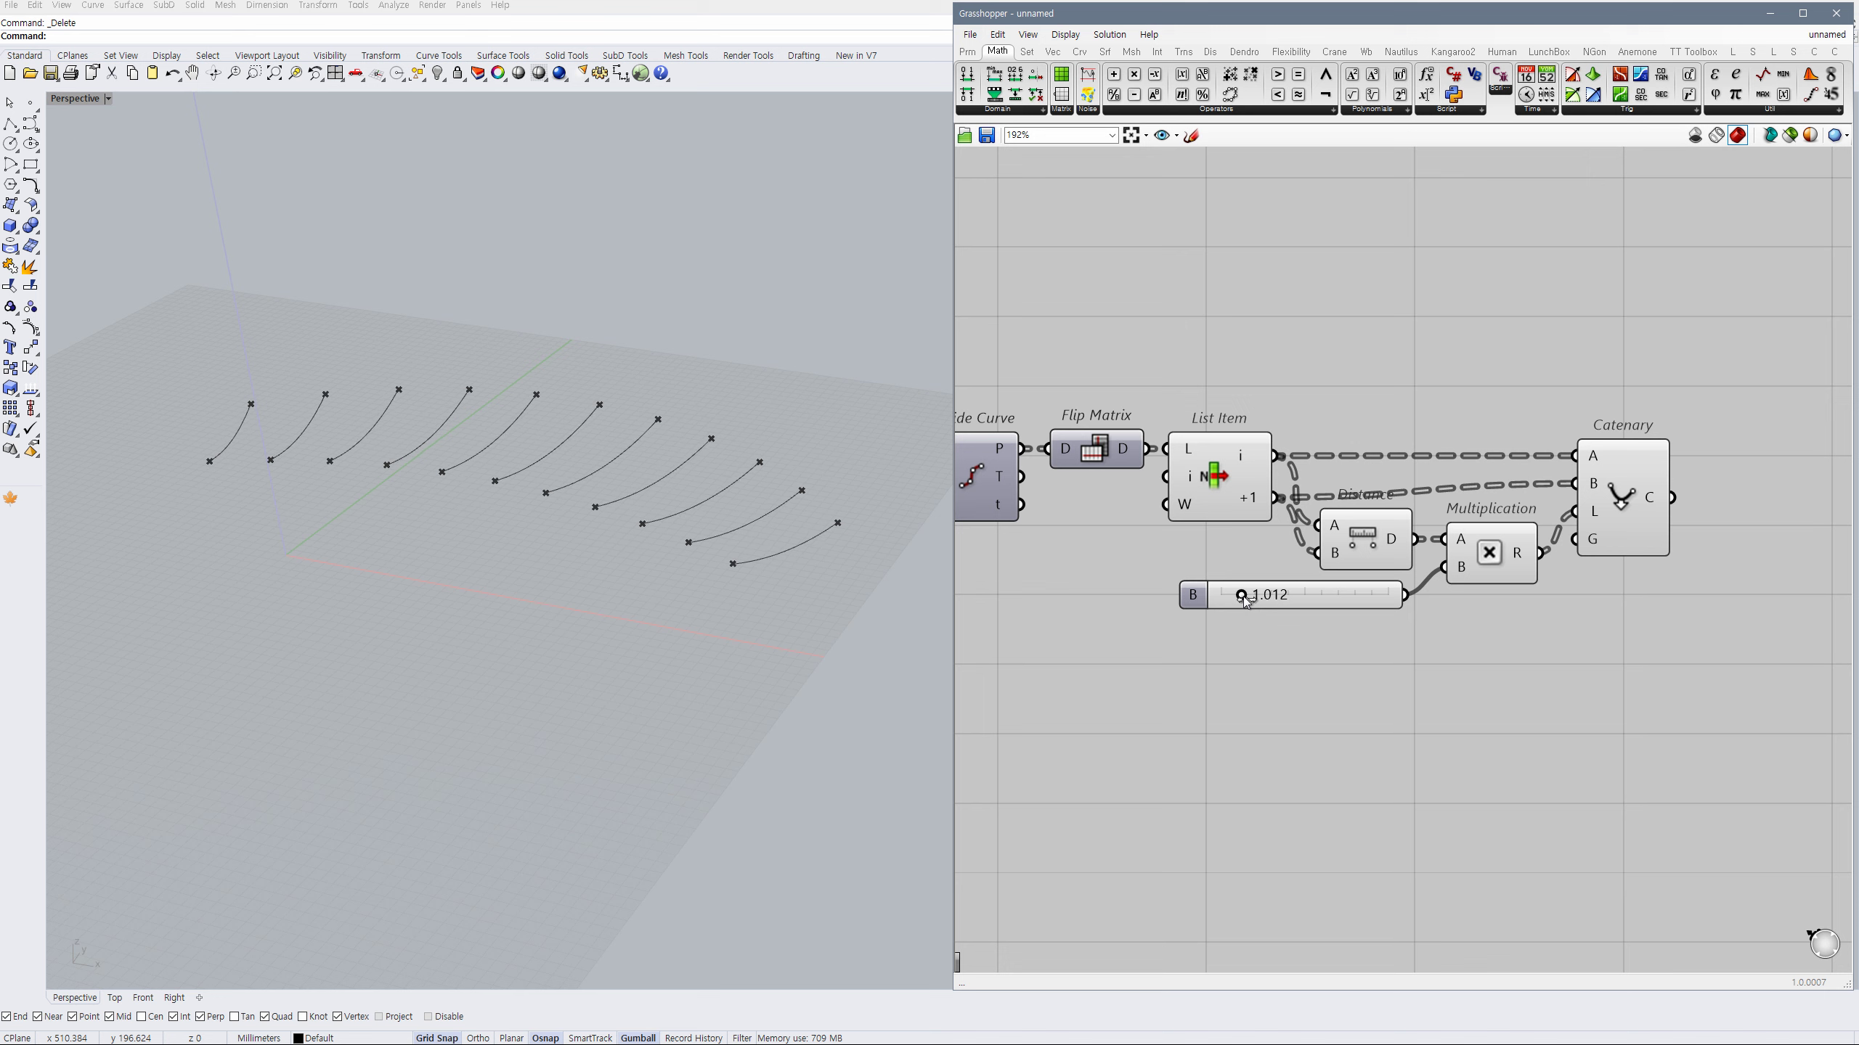
left_click_drag(1246, 601, 1241, 600)
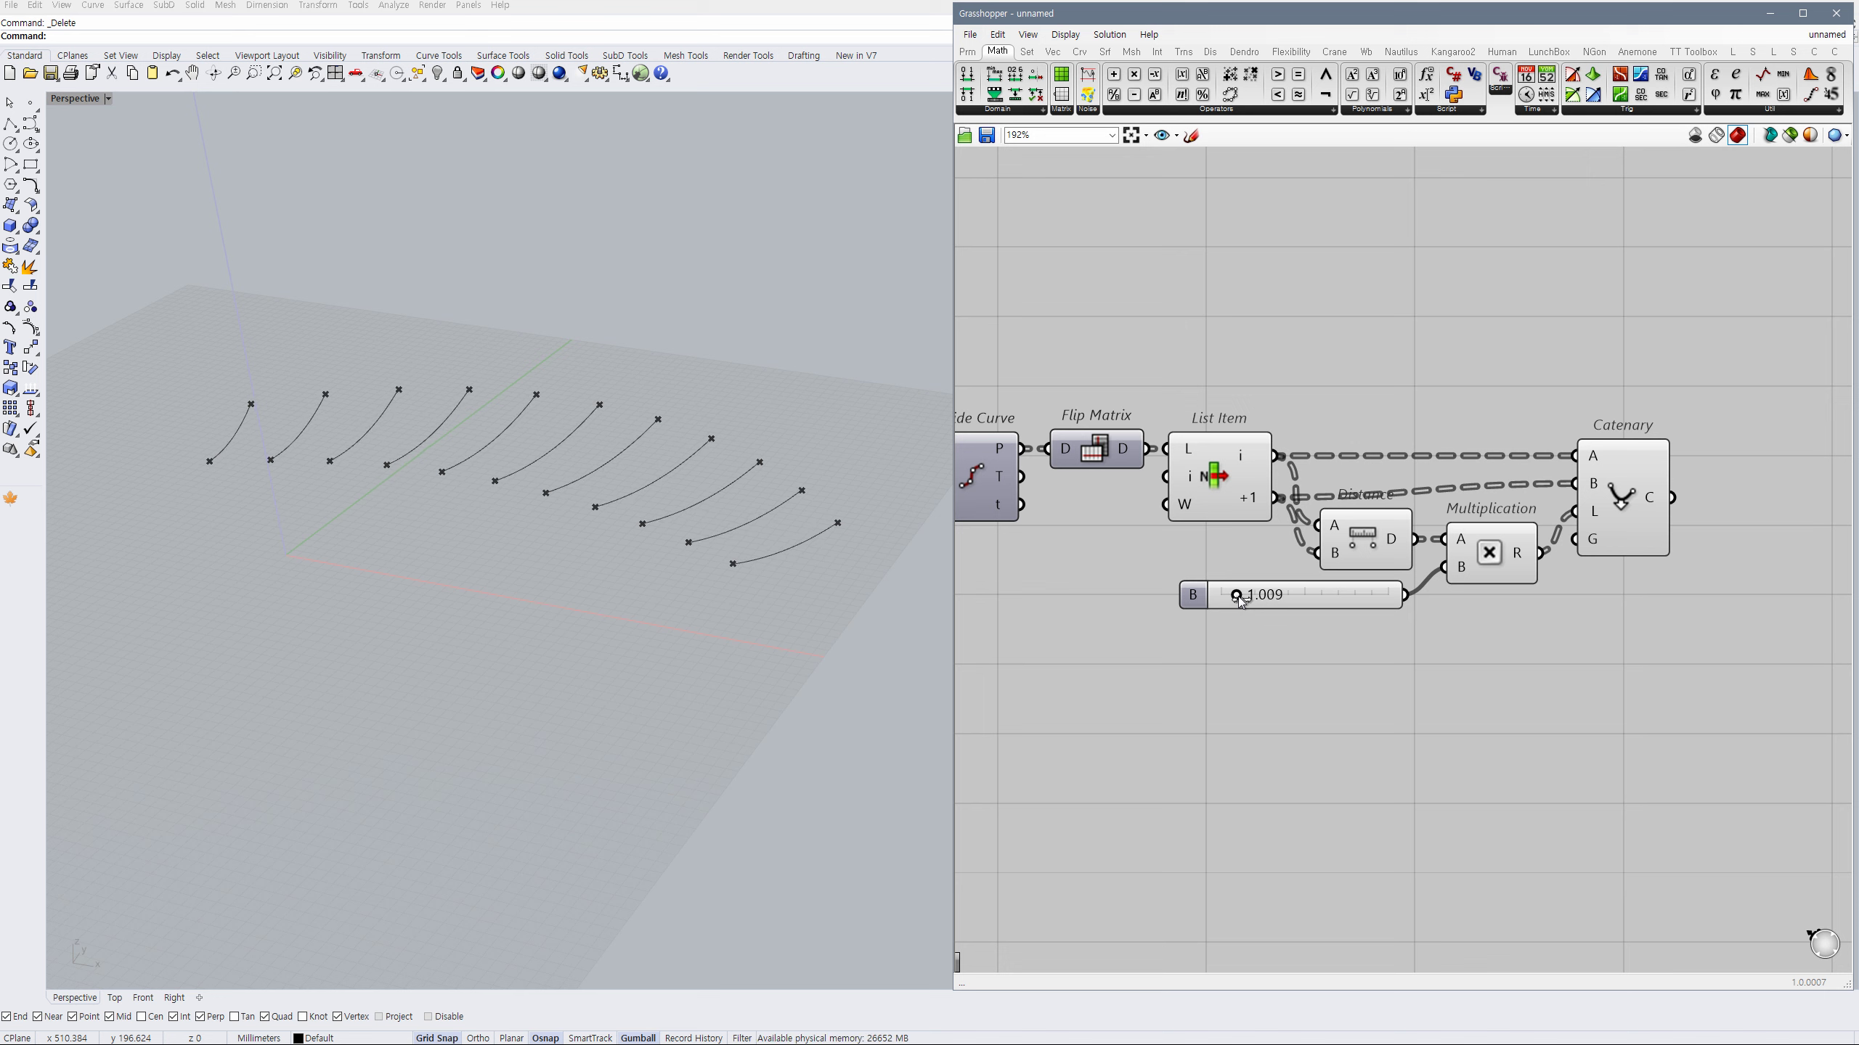
Set the maximum of the Multiplication slider's numeric domain to 1.01, keeping its value at 1.009.
double_click(1198, 601)
double_click(1220, 634)
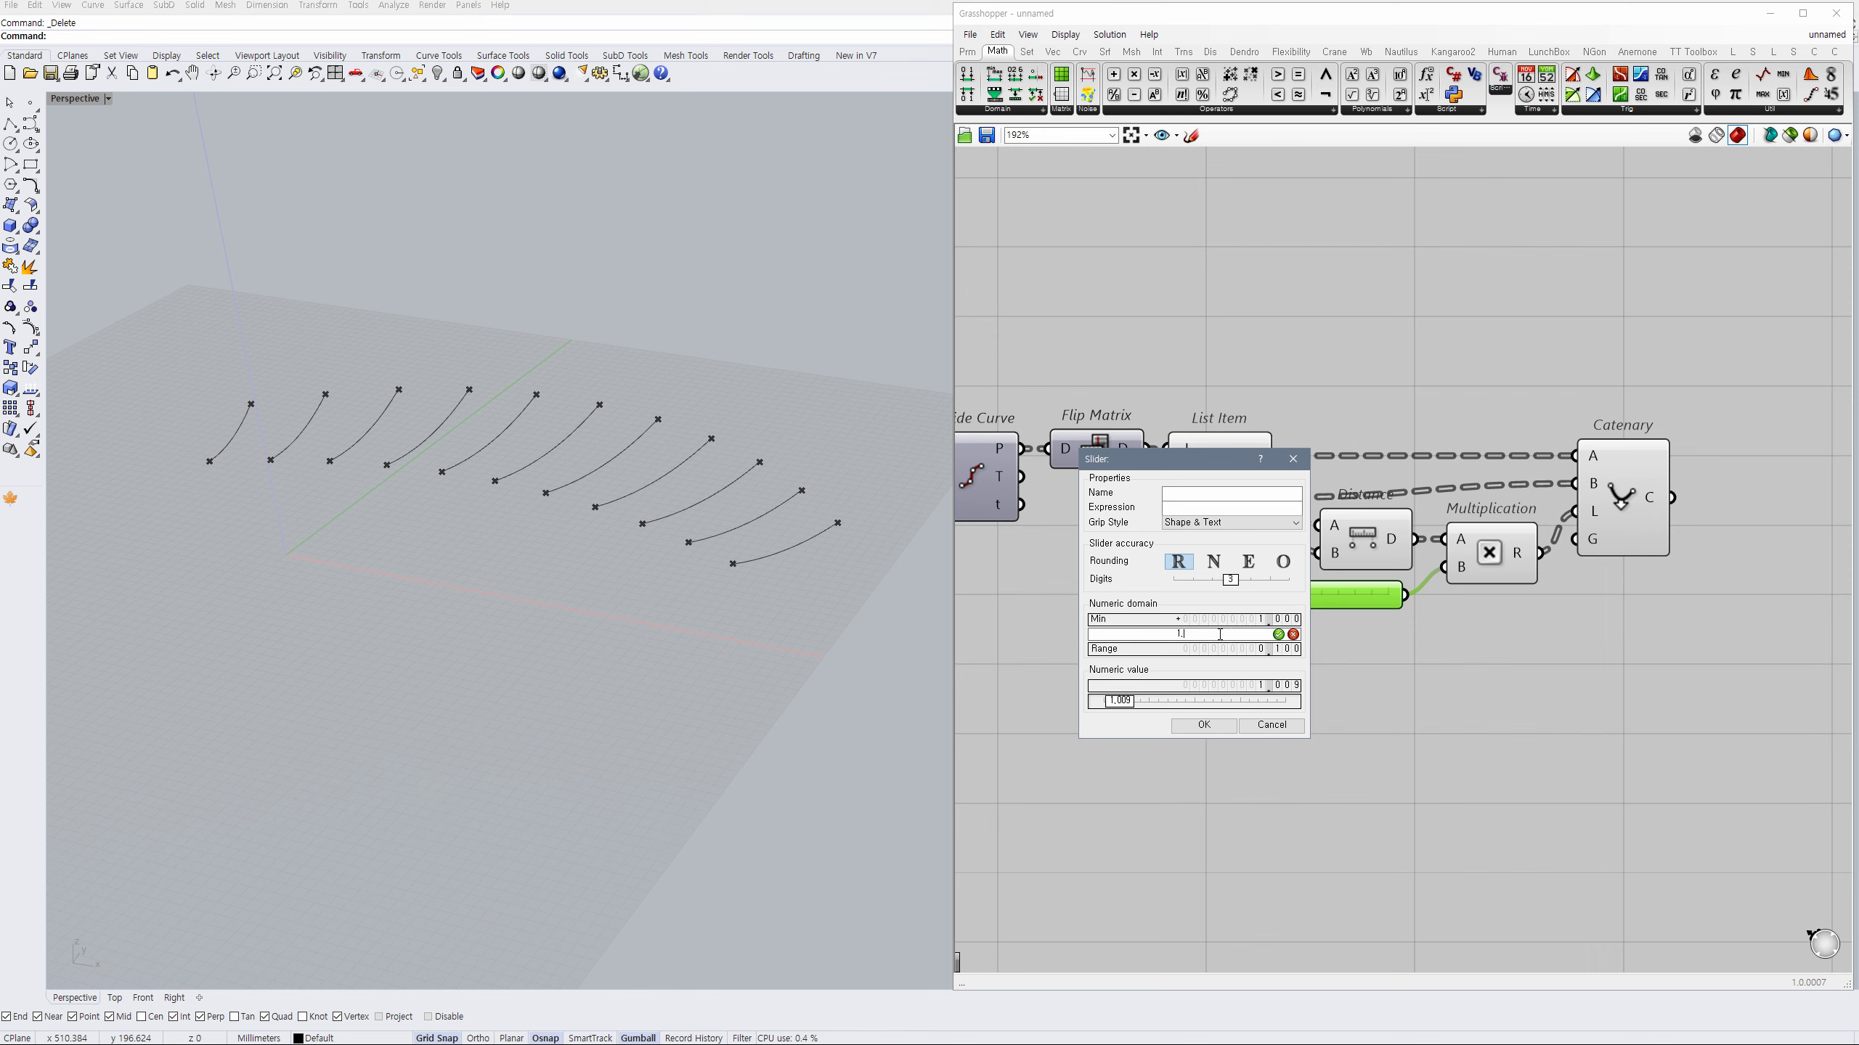
type("1.01")
left_click(1279, 634)
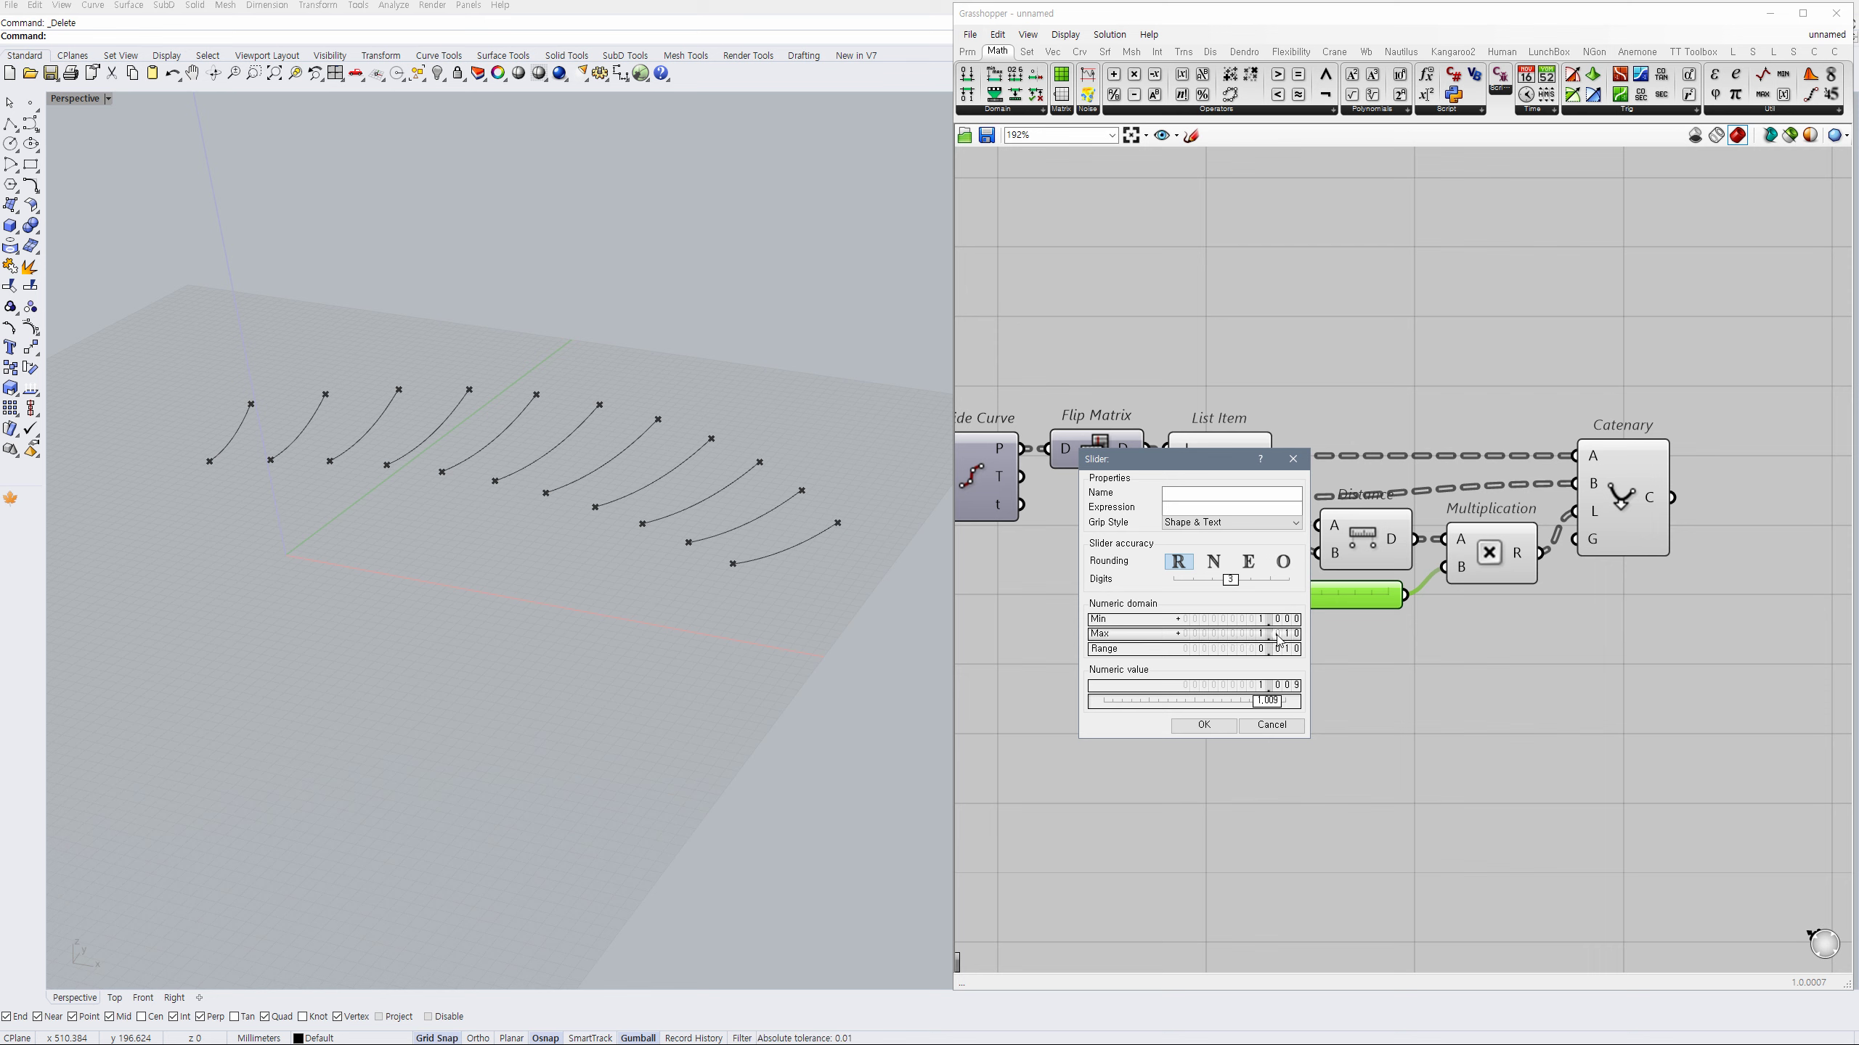
left_click(1204, 725)
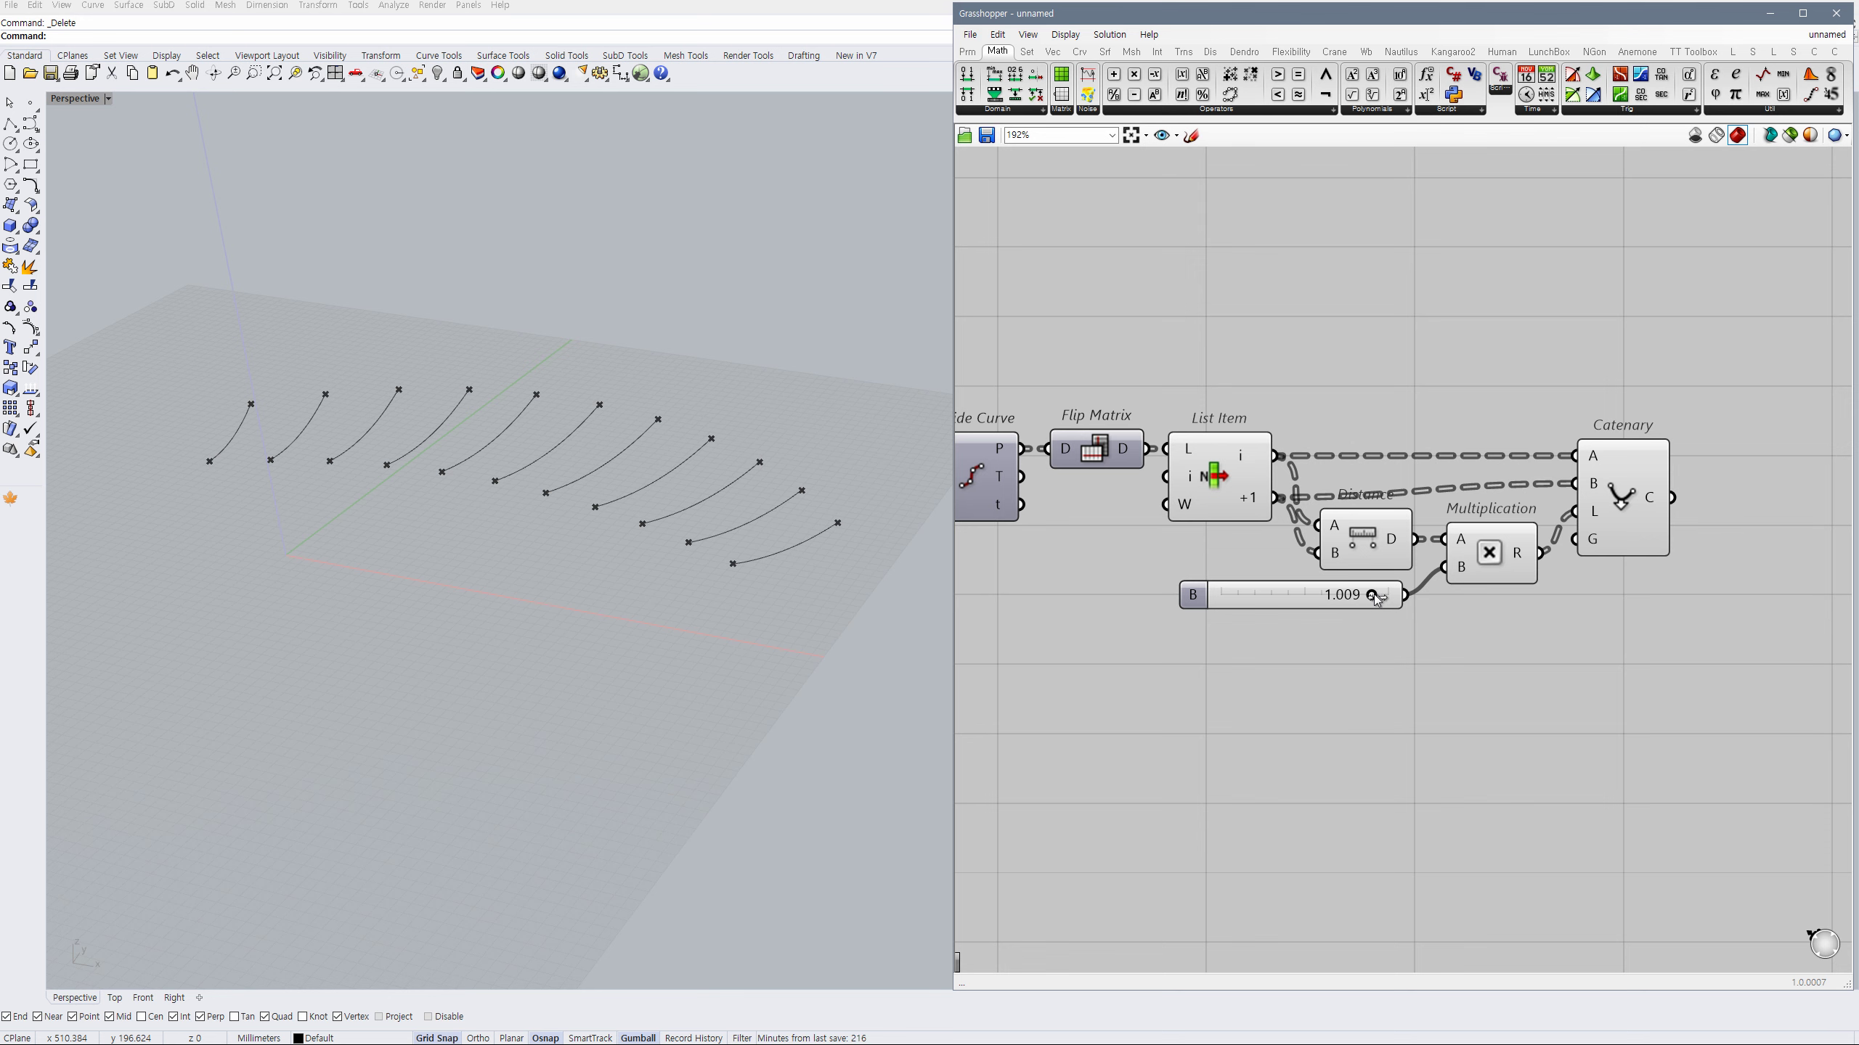
mouse_move(1379, 602)
left_mouse_down()
mouse_move(1278, 603)
mouse_move(1376, 610)
left_mouse_up()
Put the Multiplication slider into a group of its own.
scroll(1380, 609, "down", 2)
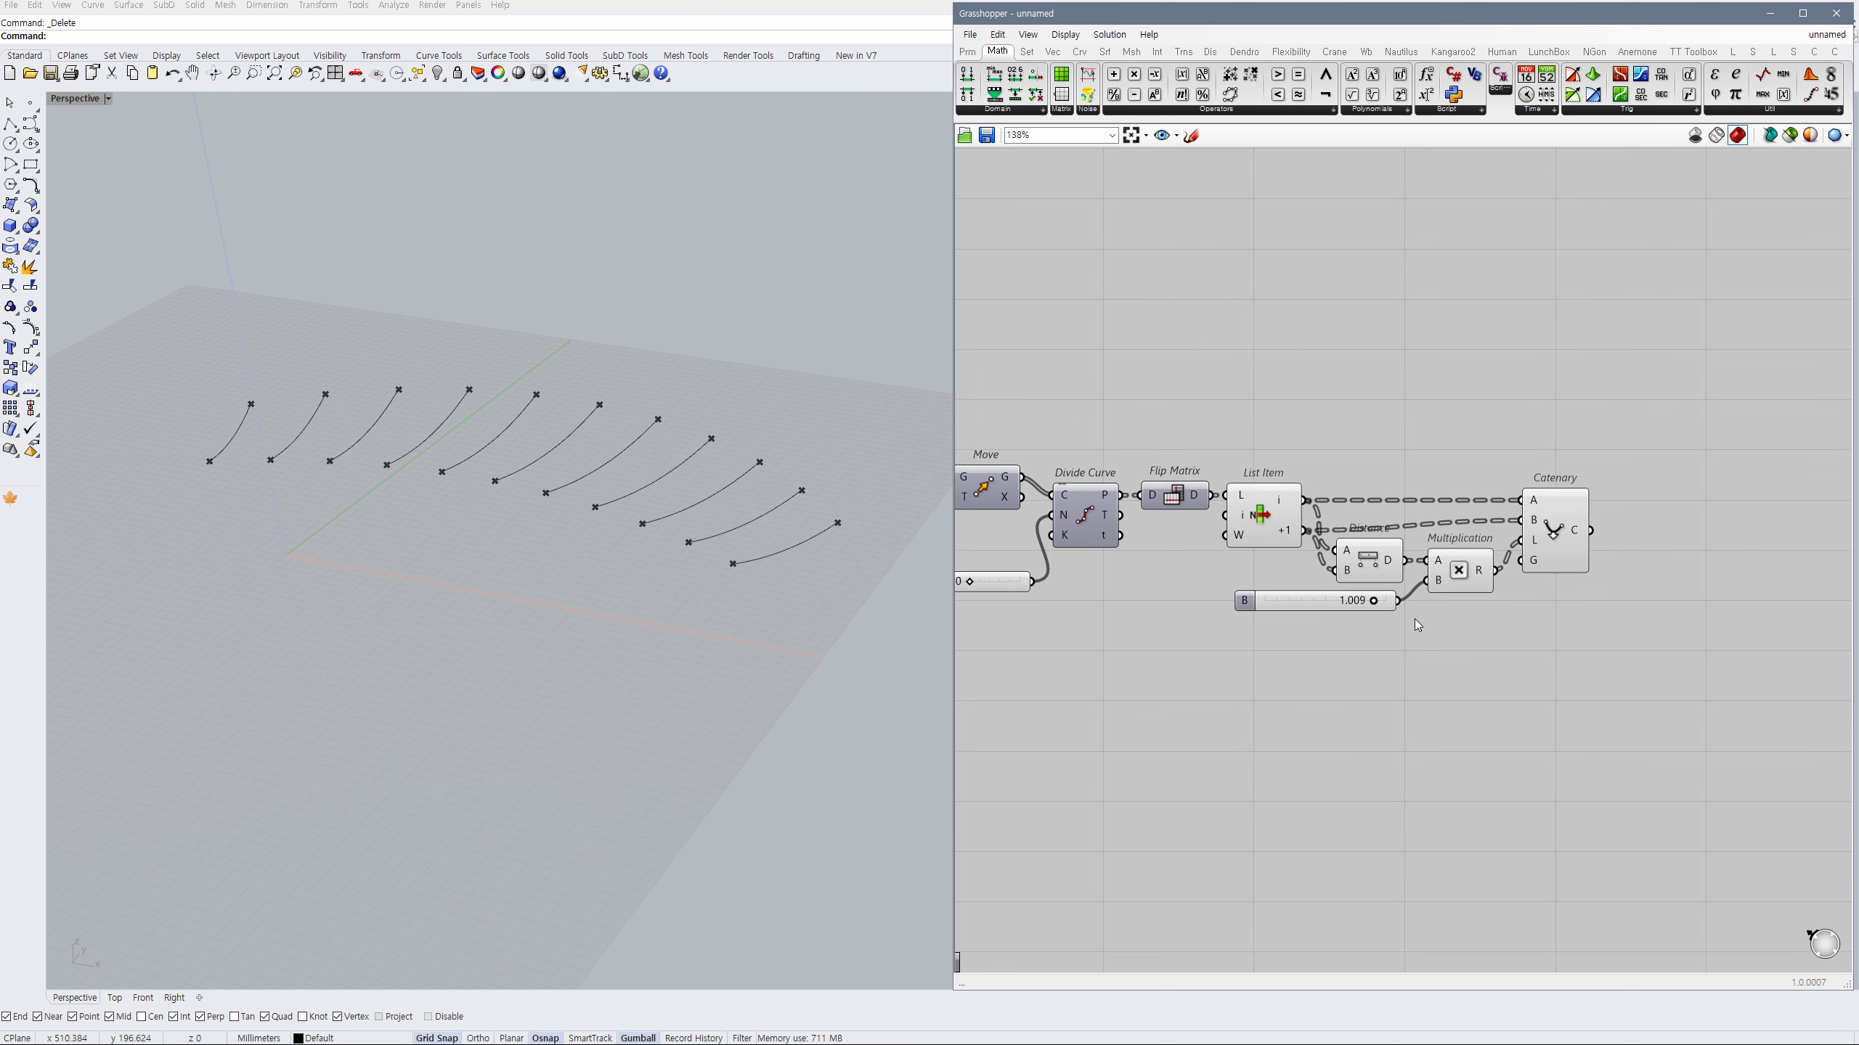
left_click(1171, 563)
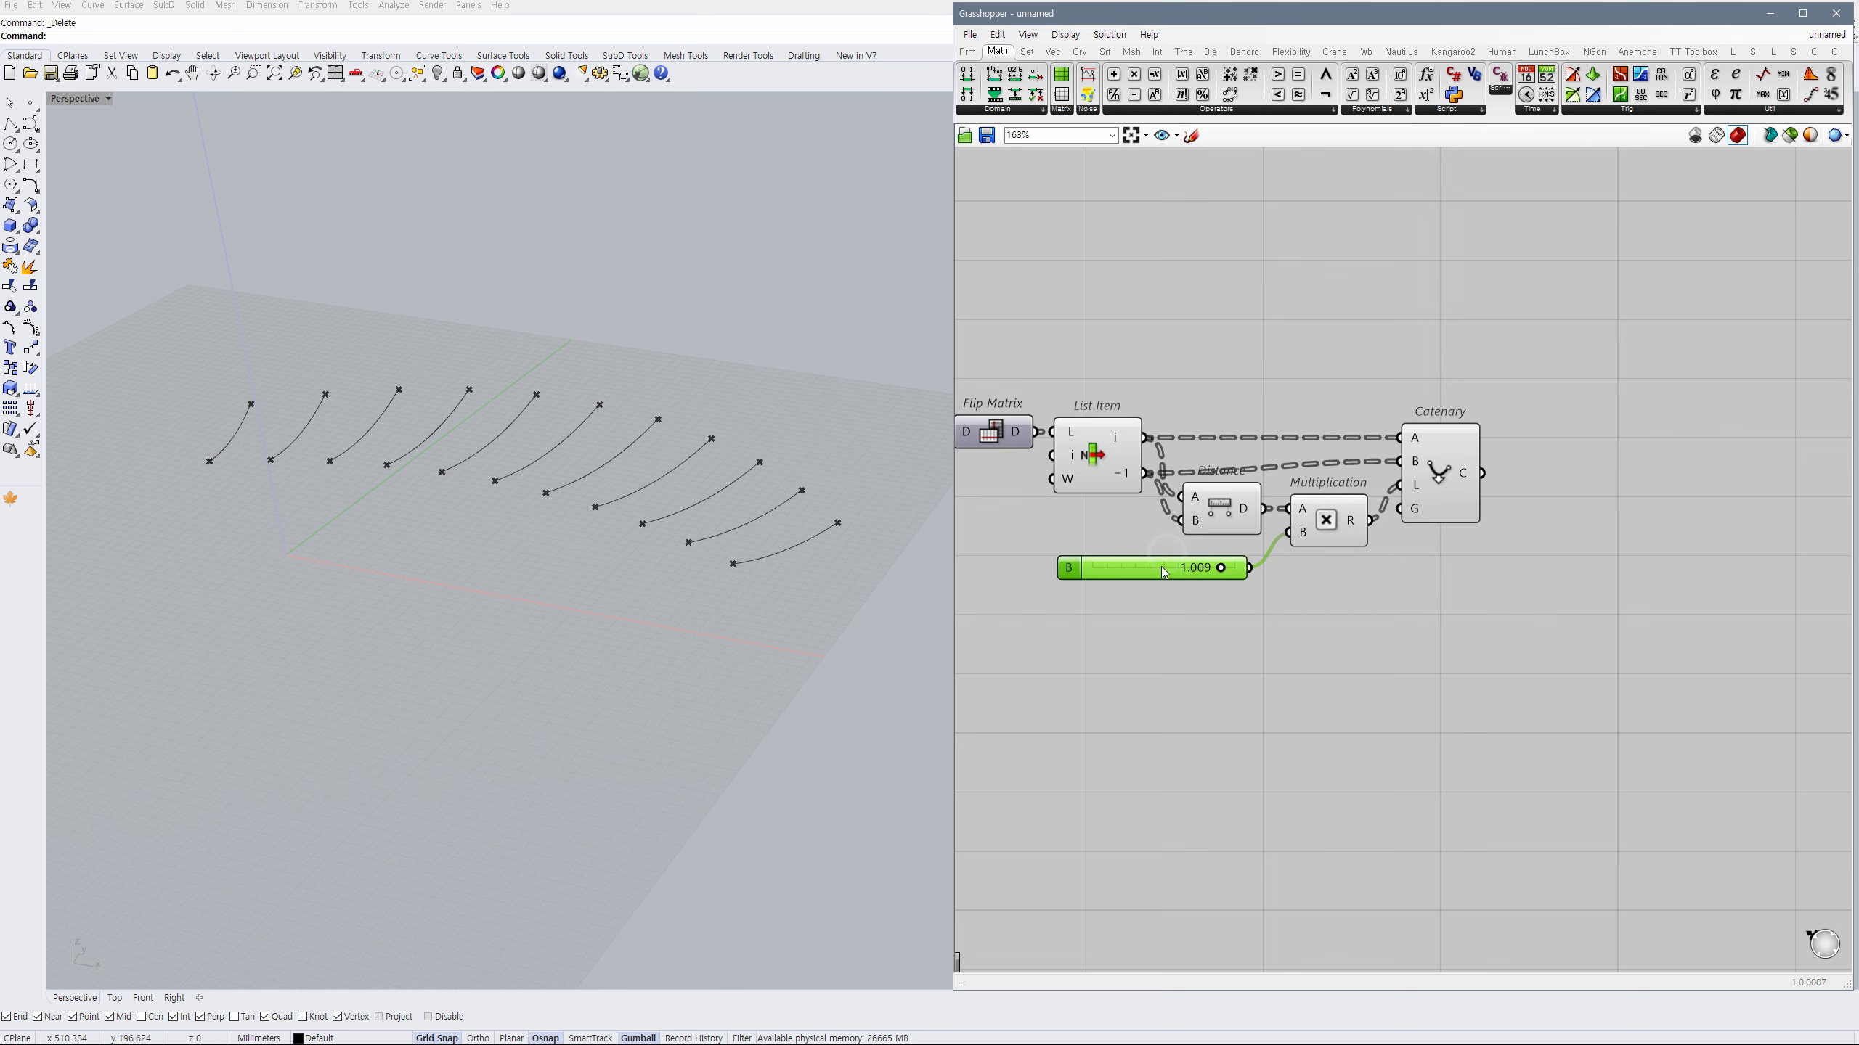
key("ctrl+g")
scroll(1350, 602, "down", 2)
right_click_drag(1380, 585, 1367, 586)
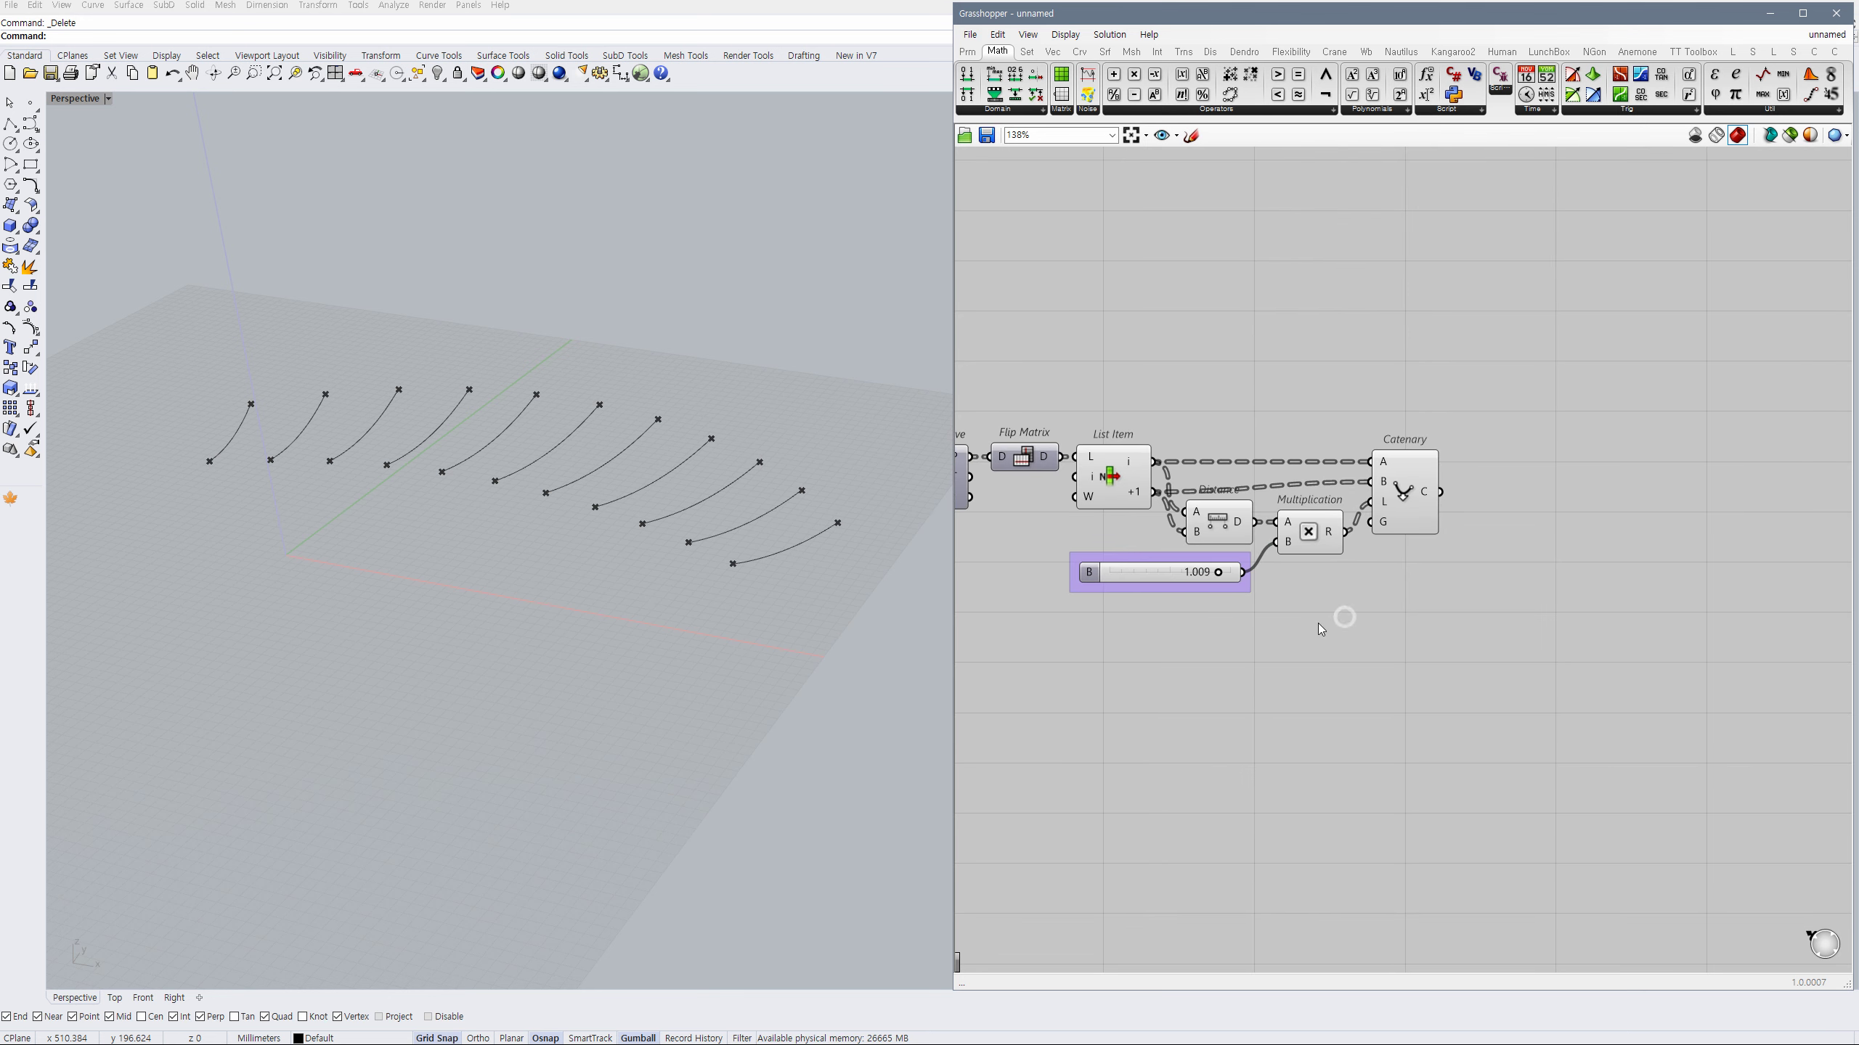
Add a Merge component and a Unit Z component below the grouped slider.
double_click(1318, 623)
type("merge")
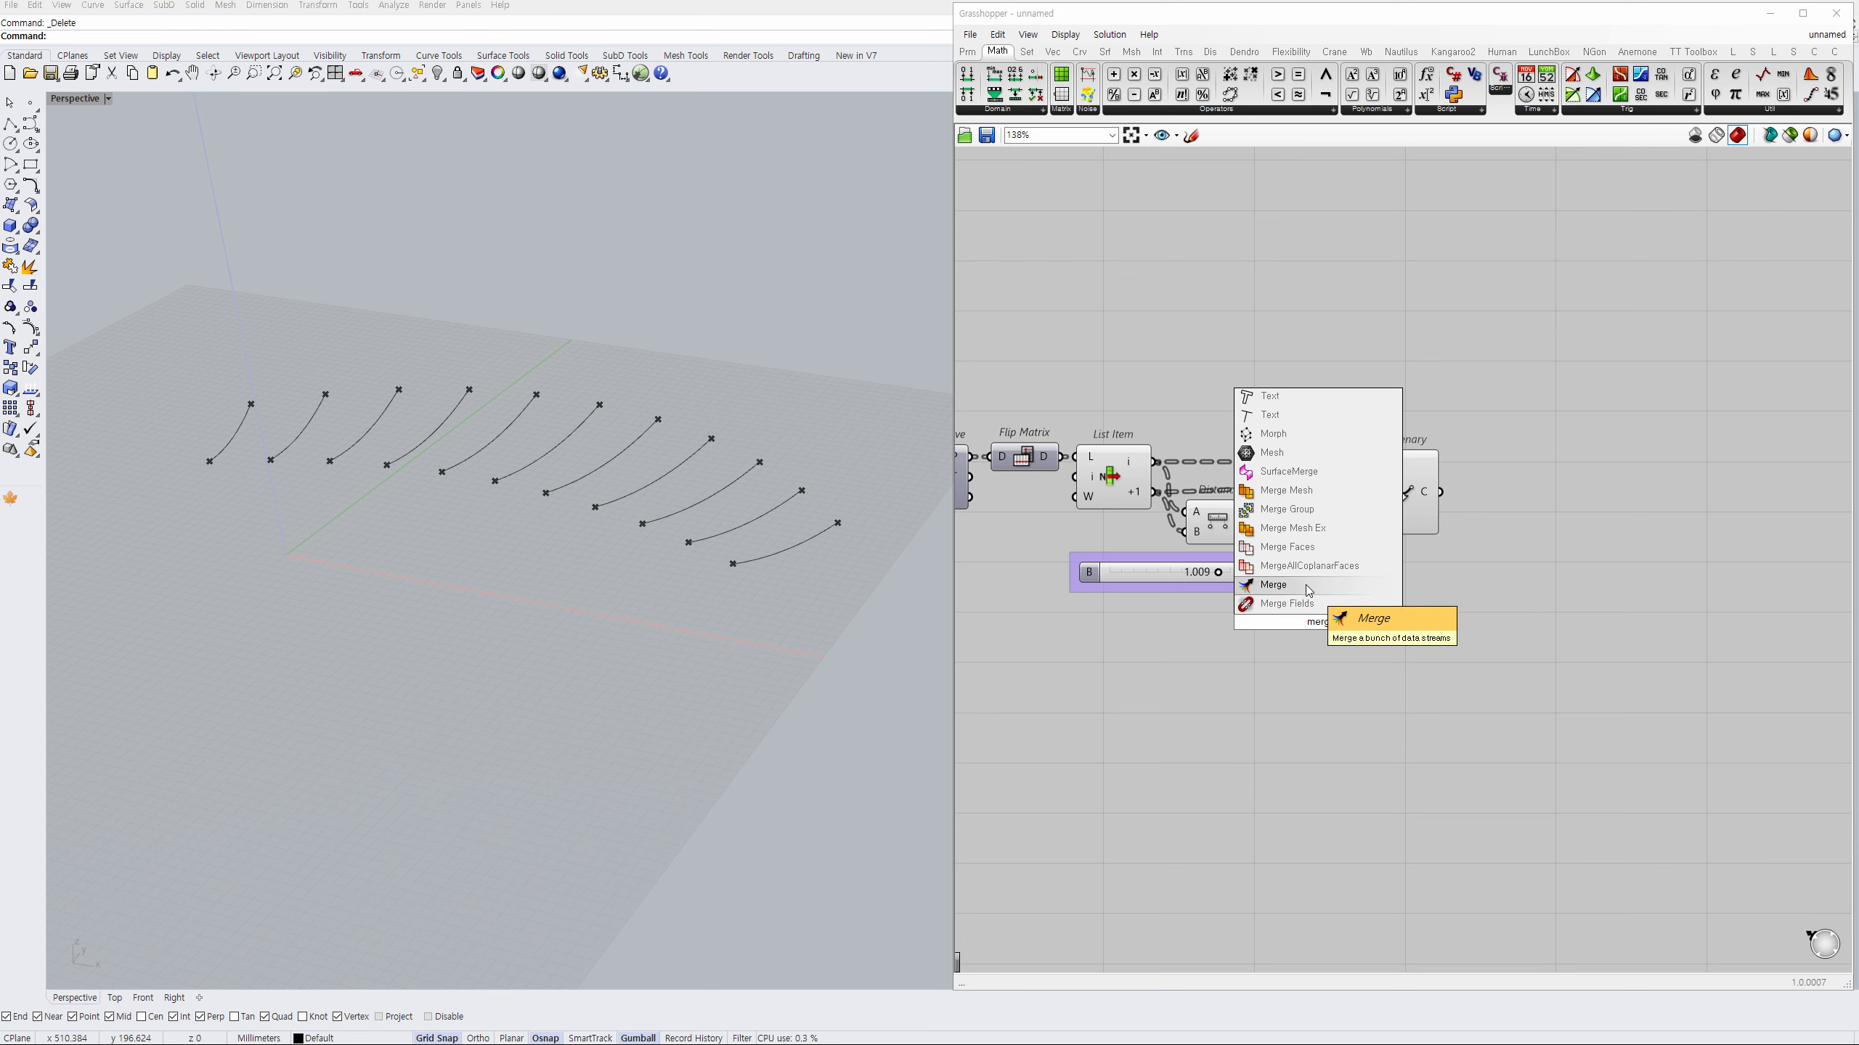
left_click(1305, 586)
double_click(1211, 617)
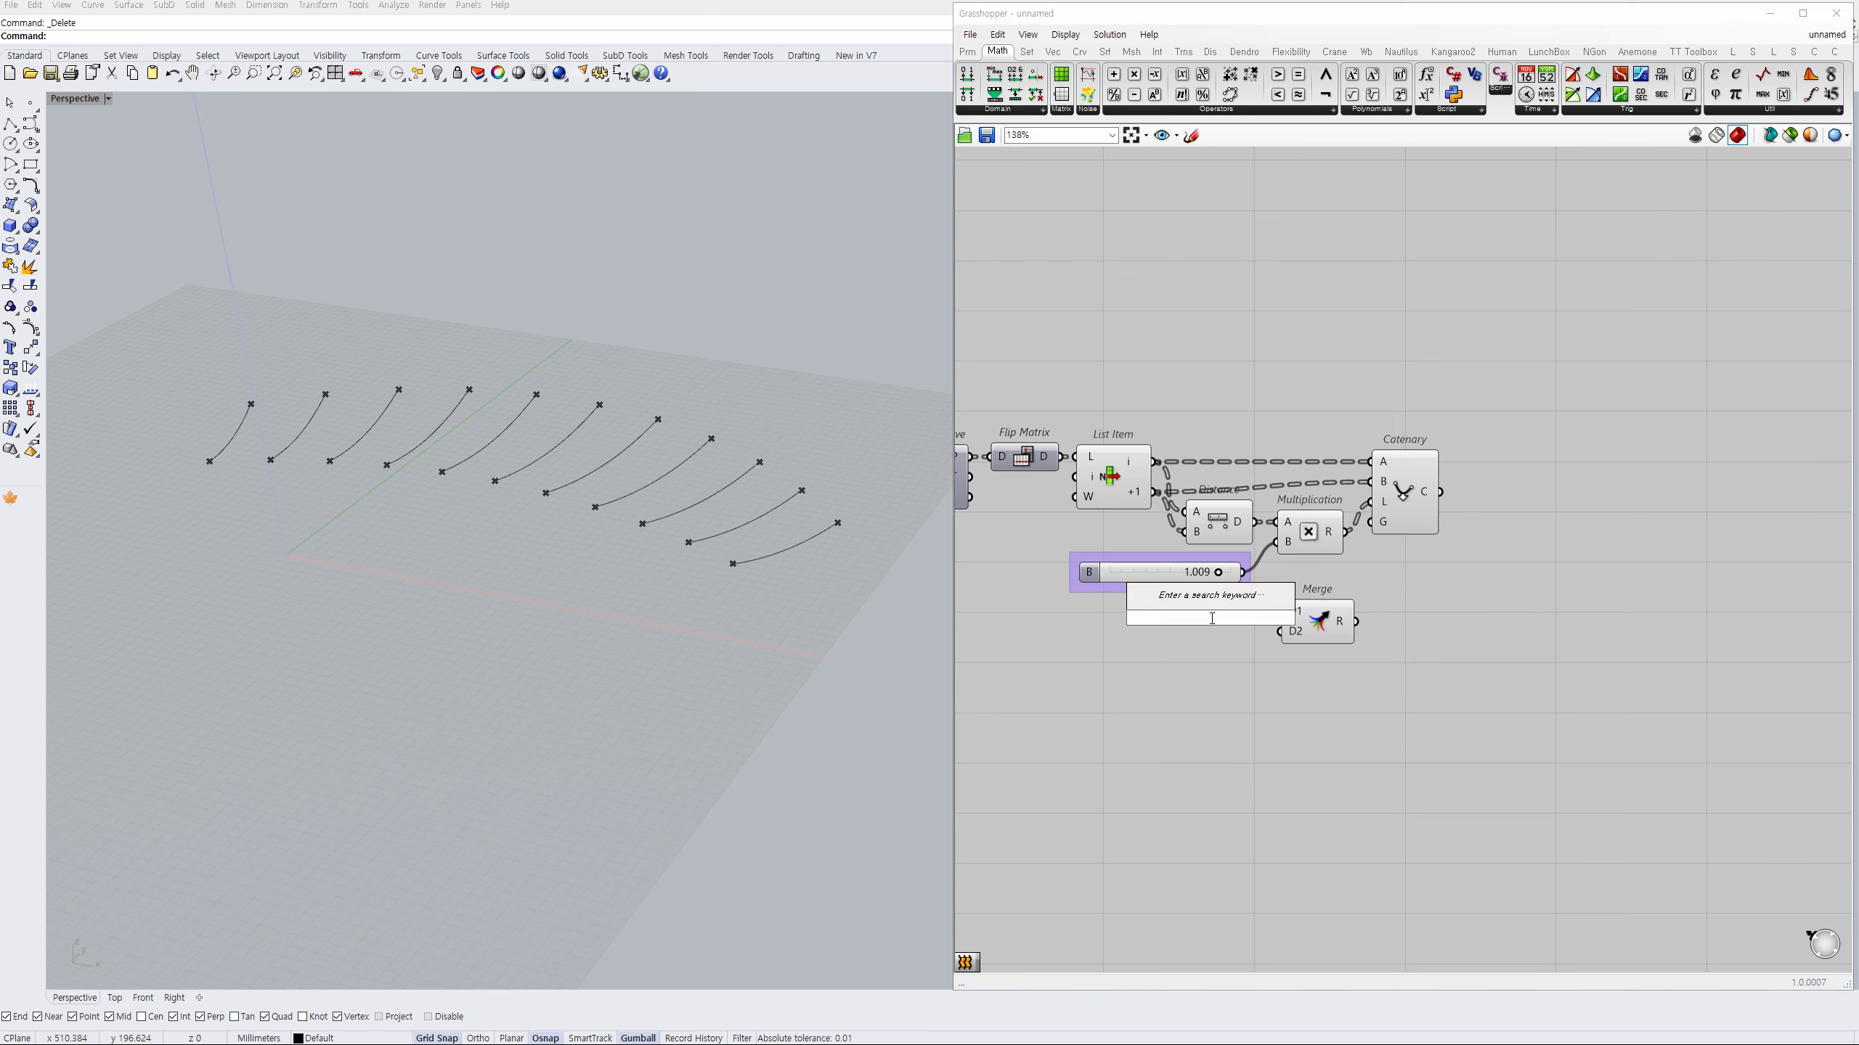
type("z")
left_click(1191, 599)
left_click_drag(1220, 617, 1203, 627)
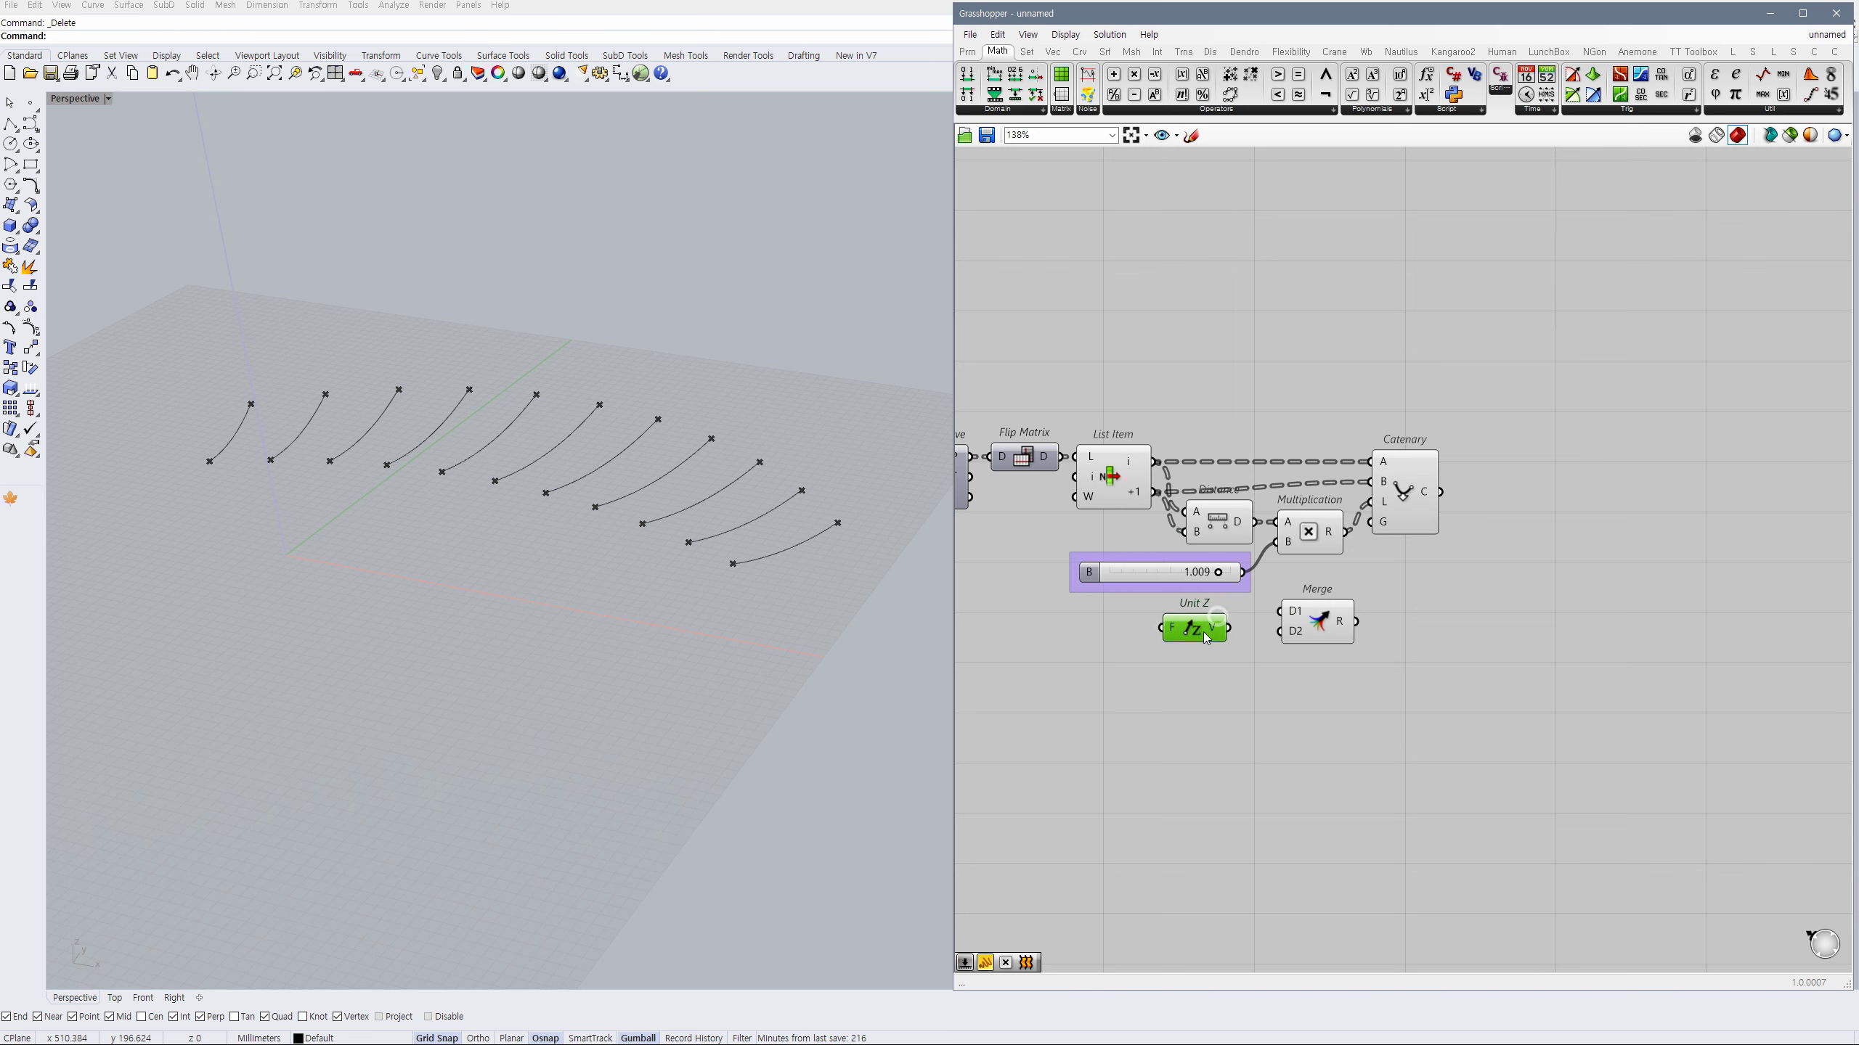
left_click(1227, 665)
Add a Reverse component fed by Unit Z, and connect Reverse to Merge's D1 and Unit Z to its D2.
double_click(1256, 664)
type("reverse")
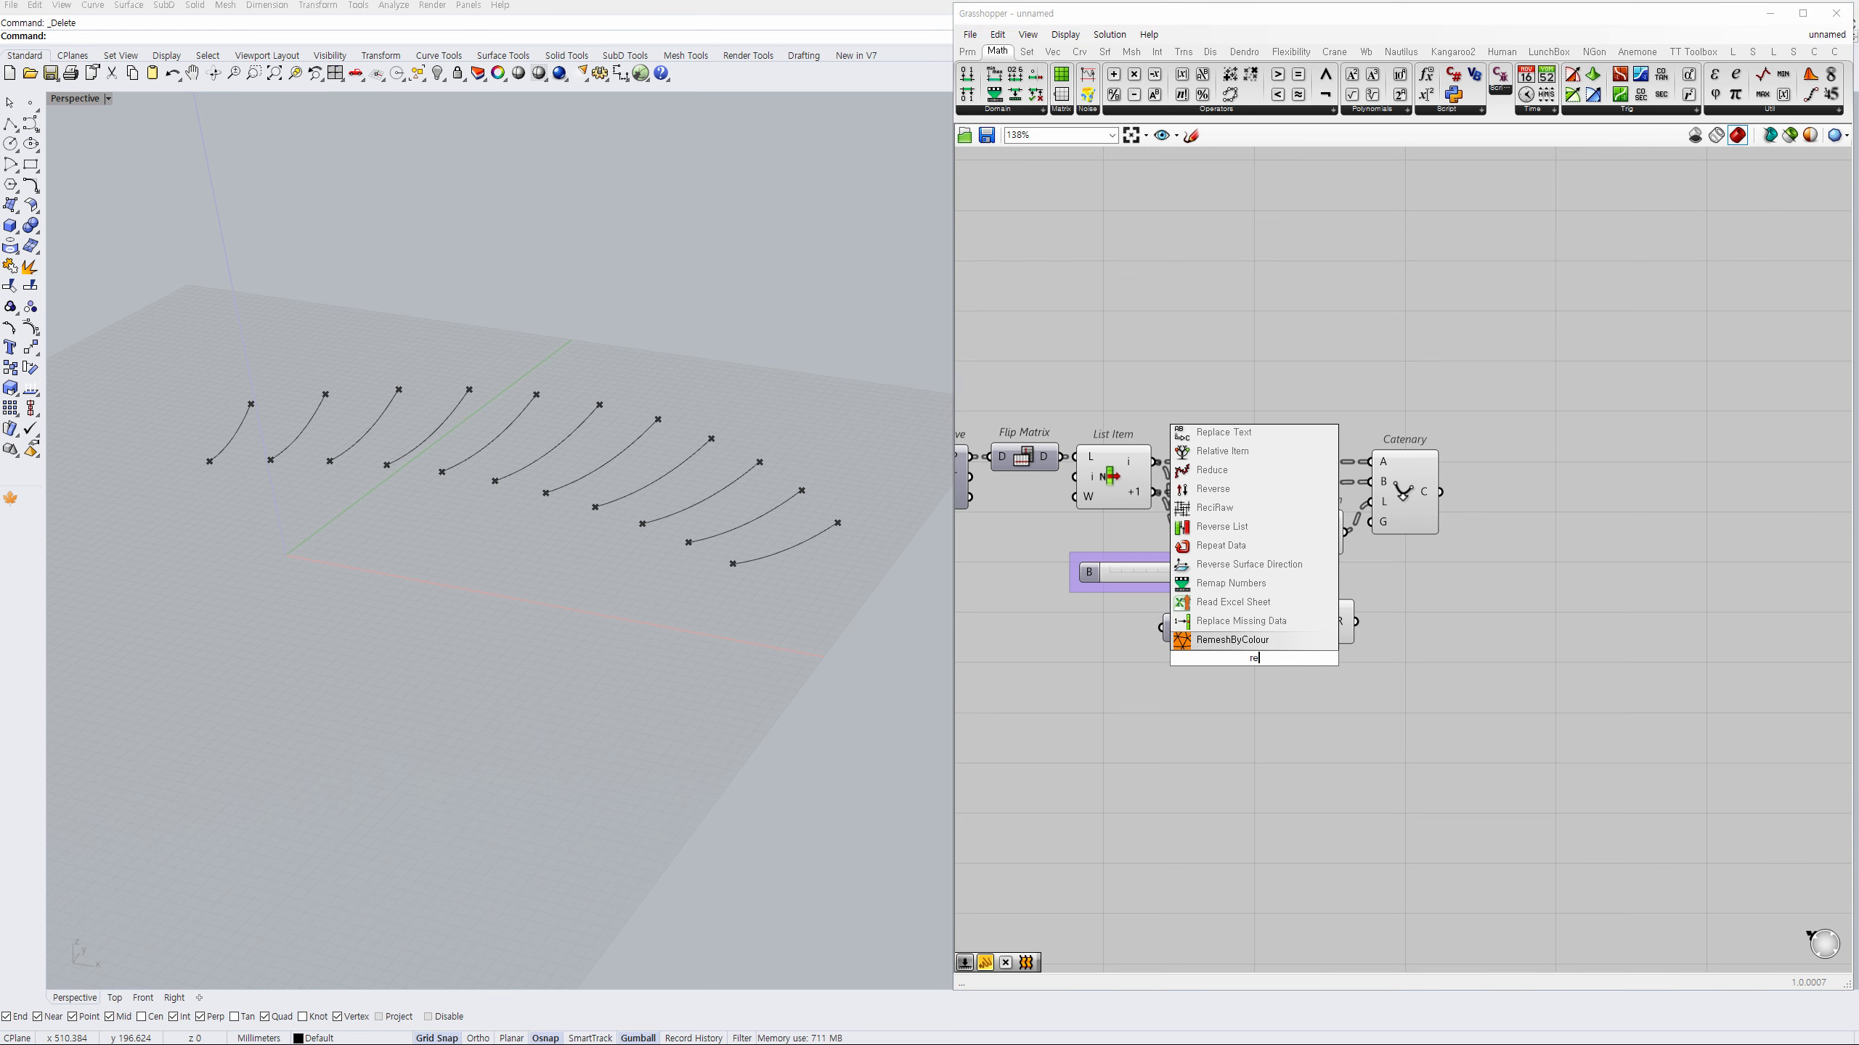
left_click(1231, 642)
mouse_move(1216, 630)
left_mouse_down()
mouse_move(1193, 636)
mouse_move(1238, 651)
mouse_move(1221, 608)
mouse_move(1204, 633)
left_mouse_up()
left_click_drag(1183, 630, 1282, 612)
mouse_move(1280, 631)
left_mouse_down()
mouse_move(1211, 638)
mouse_move(1316, 636)
left_mouse_up()
Remove Merge's unused D3 input and connect its R output to Catenary's G input.
scroll(1306, 656, "up", 4)
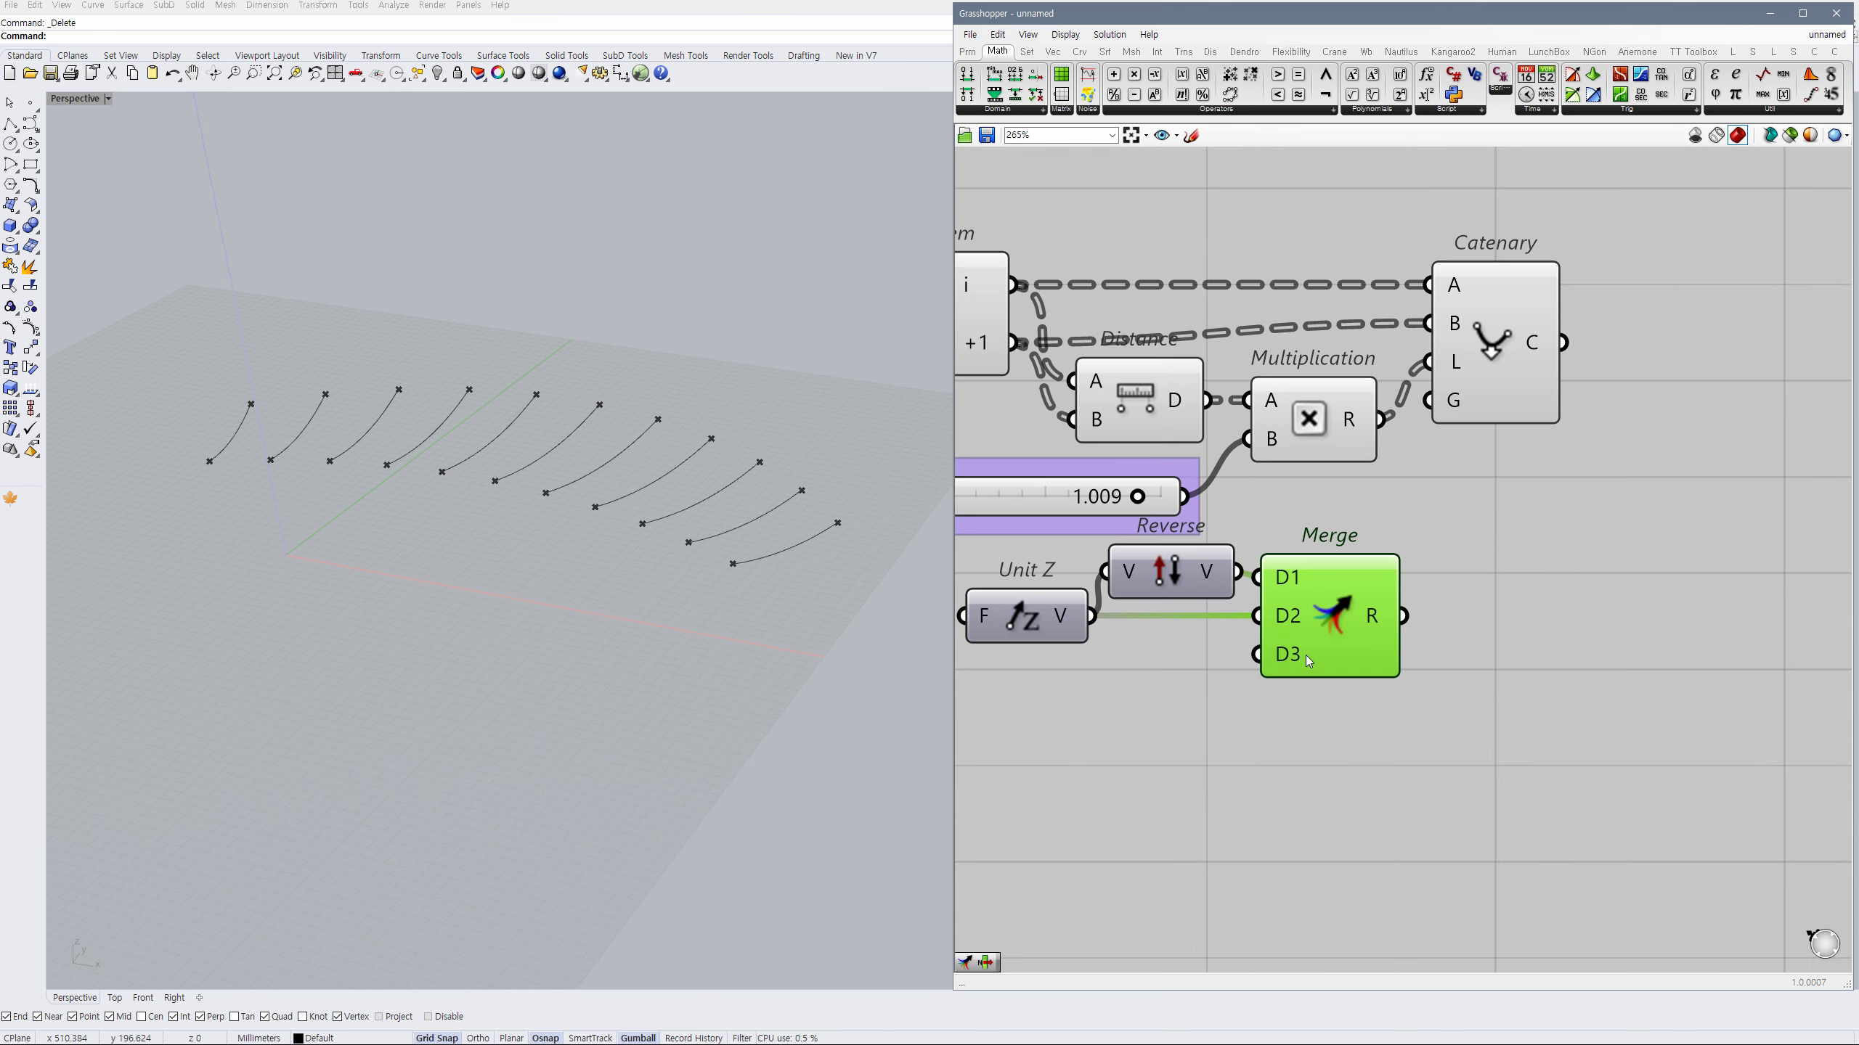
scroll(1309, 661, "up", 2)
left_click(1311, 658)
scroll(1402, 639, "down", 2)
left_click(1403, 639)
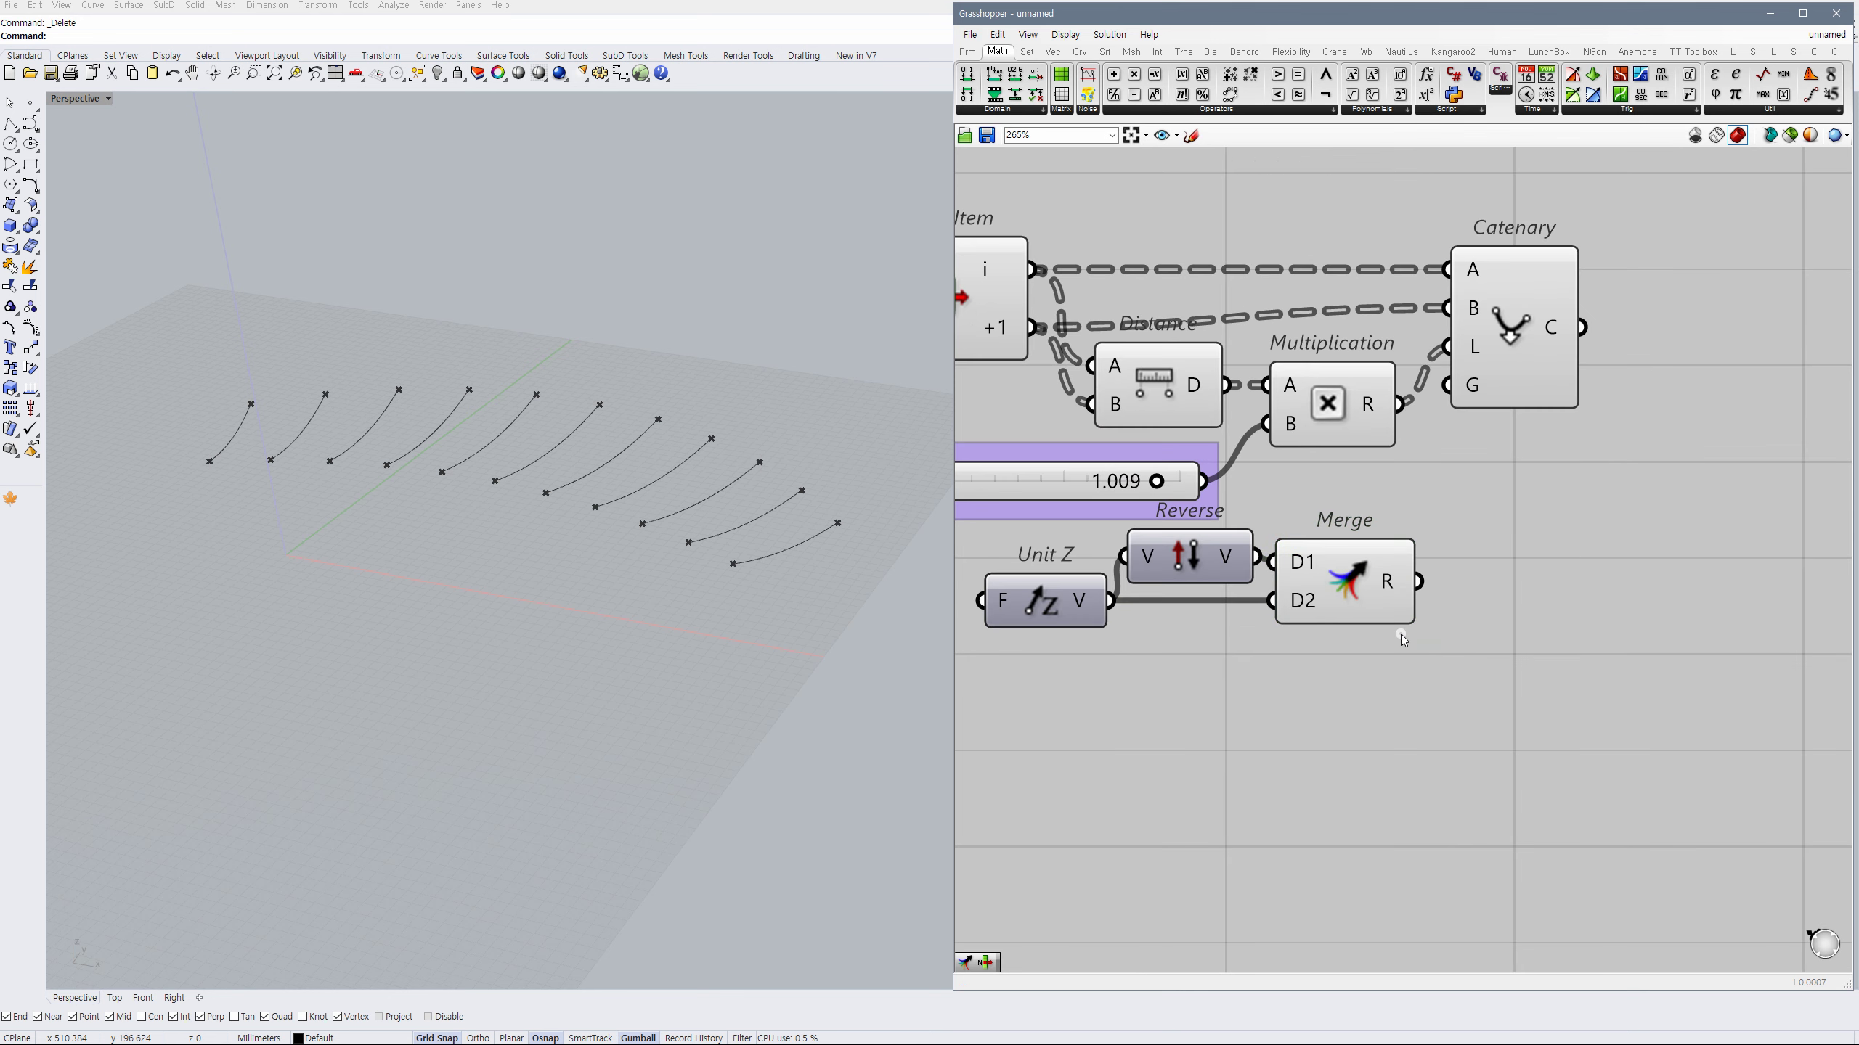
left_click_drag(1419, 582, 1448, 385)
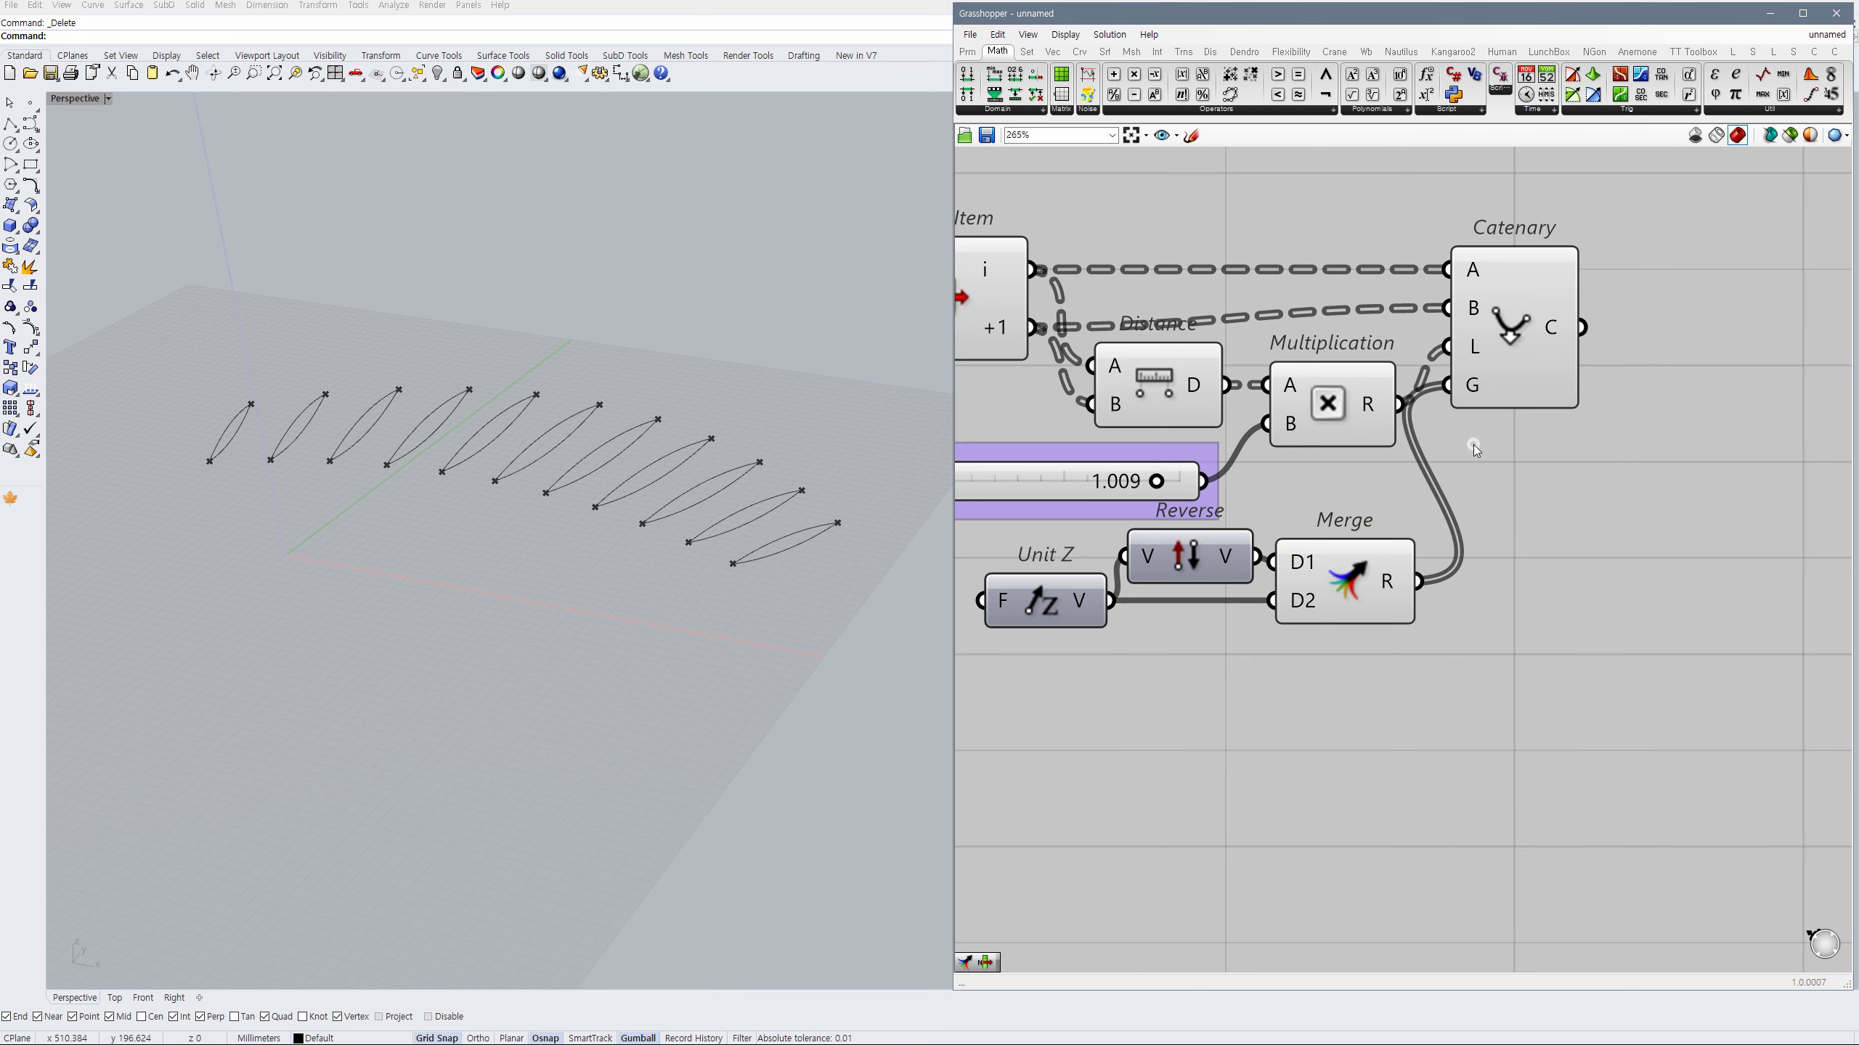
left_click(1339, 405)
Hide the preview of the List Item component.
scroll(1338, 405, "down", 4)
right_click_drag(1157, 381, 1160, 411)
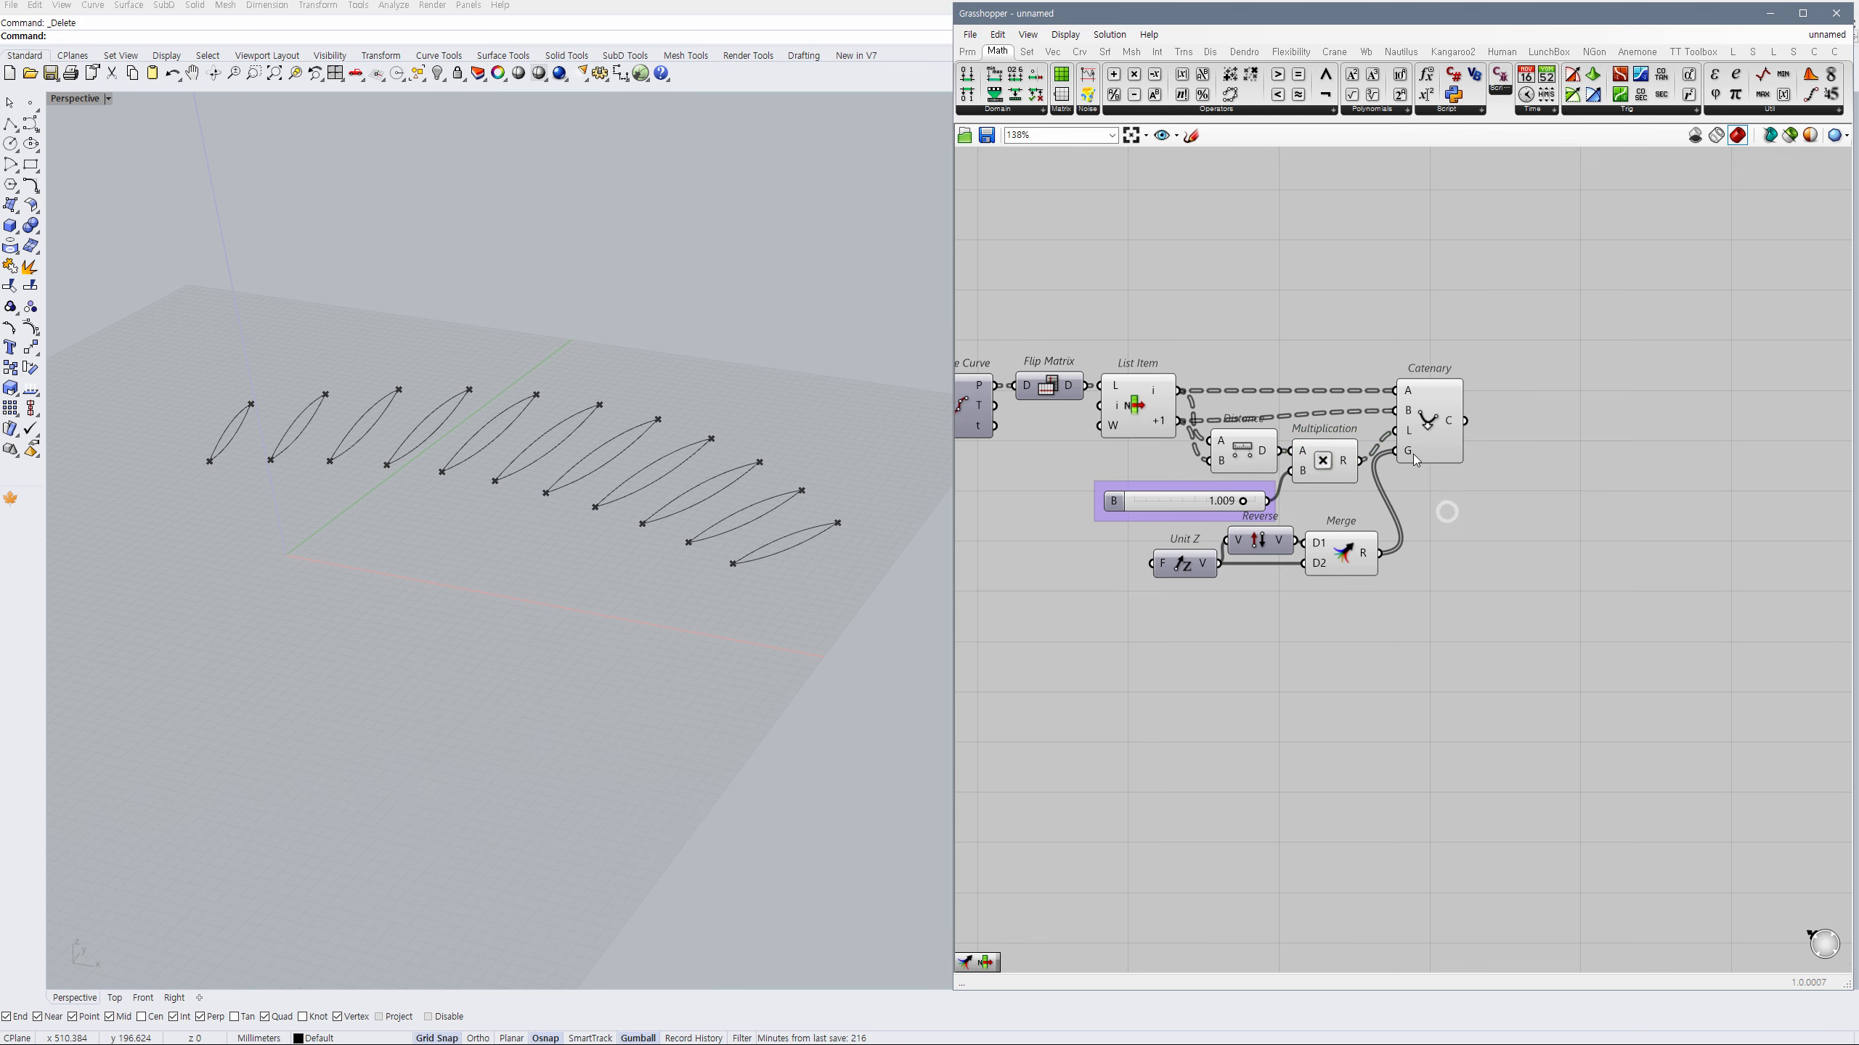
left_click(1160, 411)
key("ctrl+q")
left_click(1501, 523)
Add a second Flip Matrix component and connect Catenary's C output to it.
left_click(1430, 433)
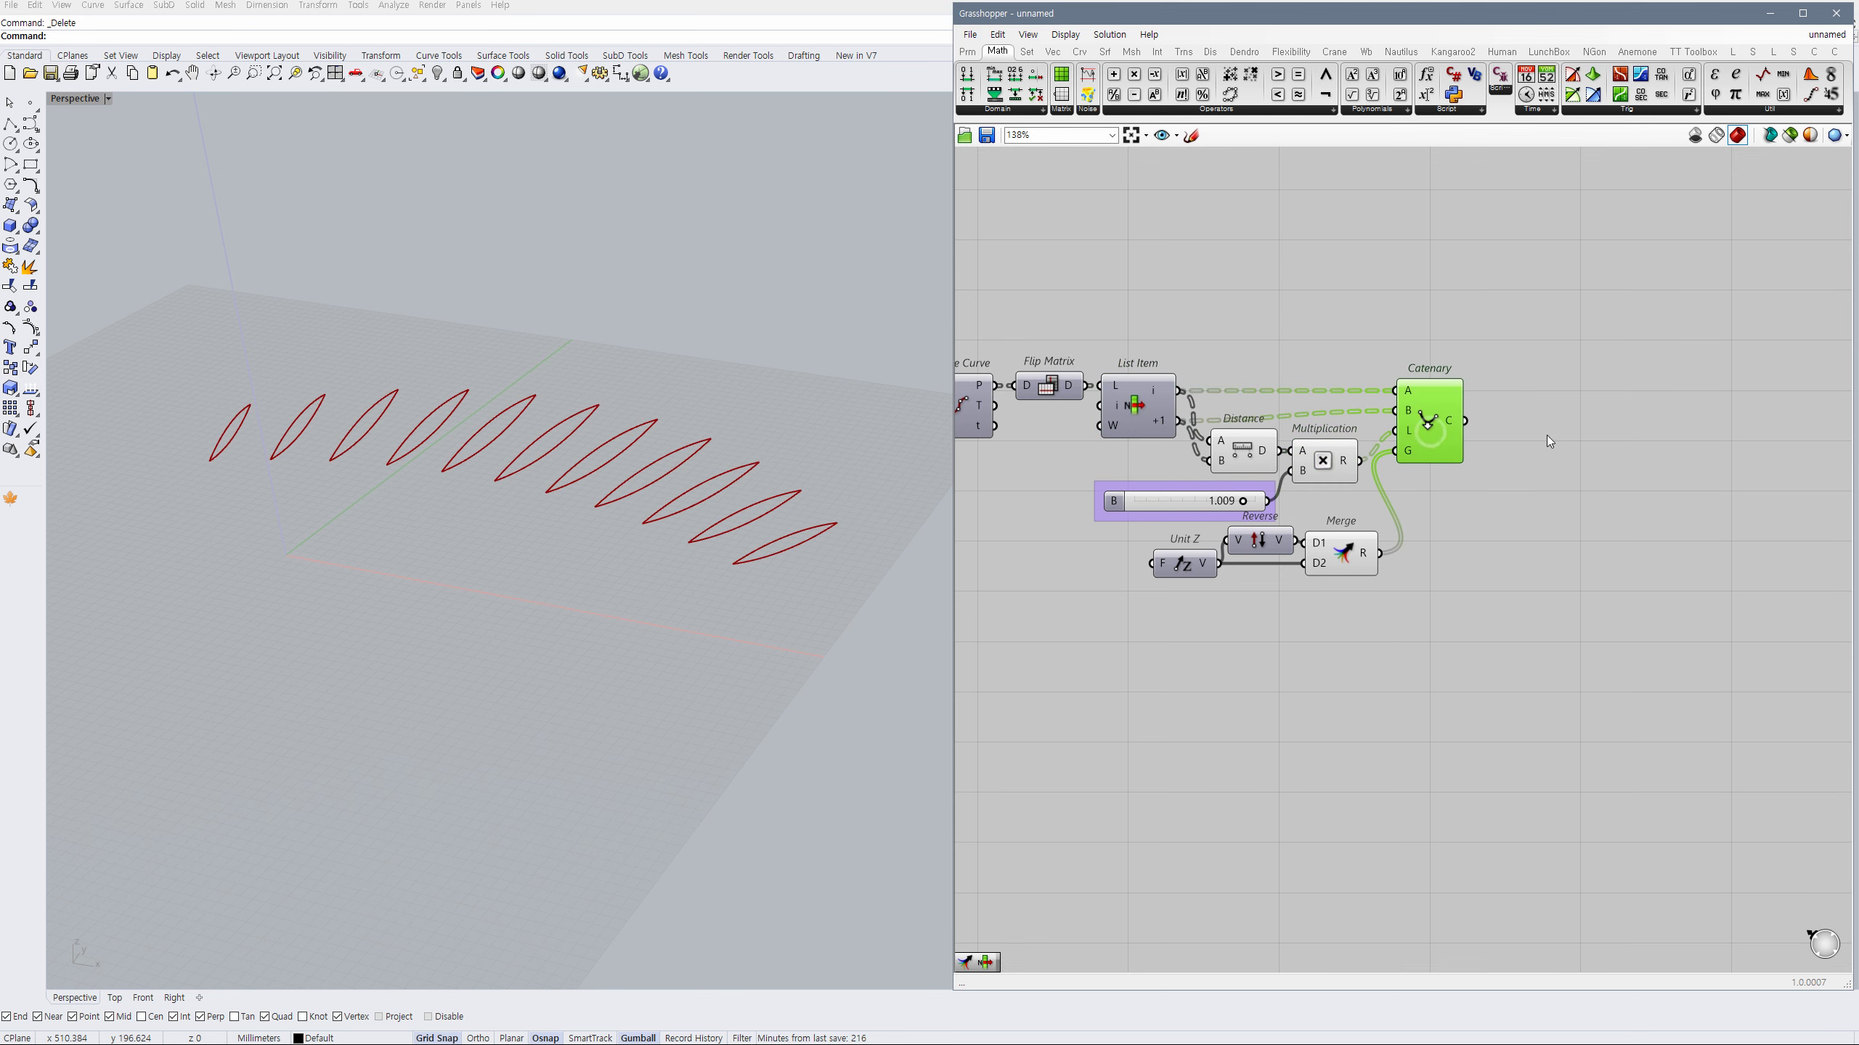
right_click_drag(1533, 438, 1438, 460)
left_click(1438, 459)
double_click(1398, 446)
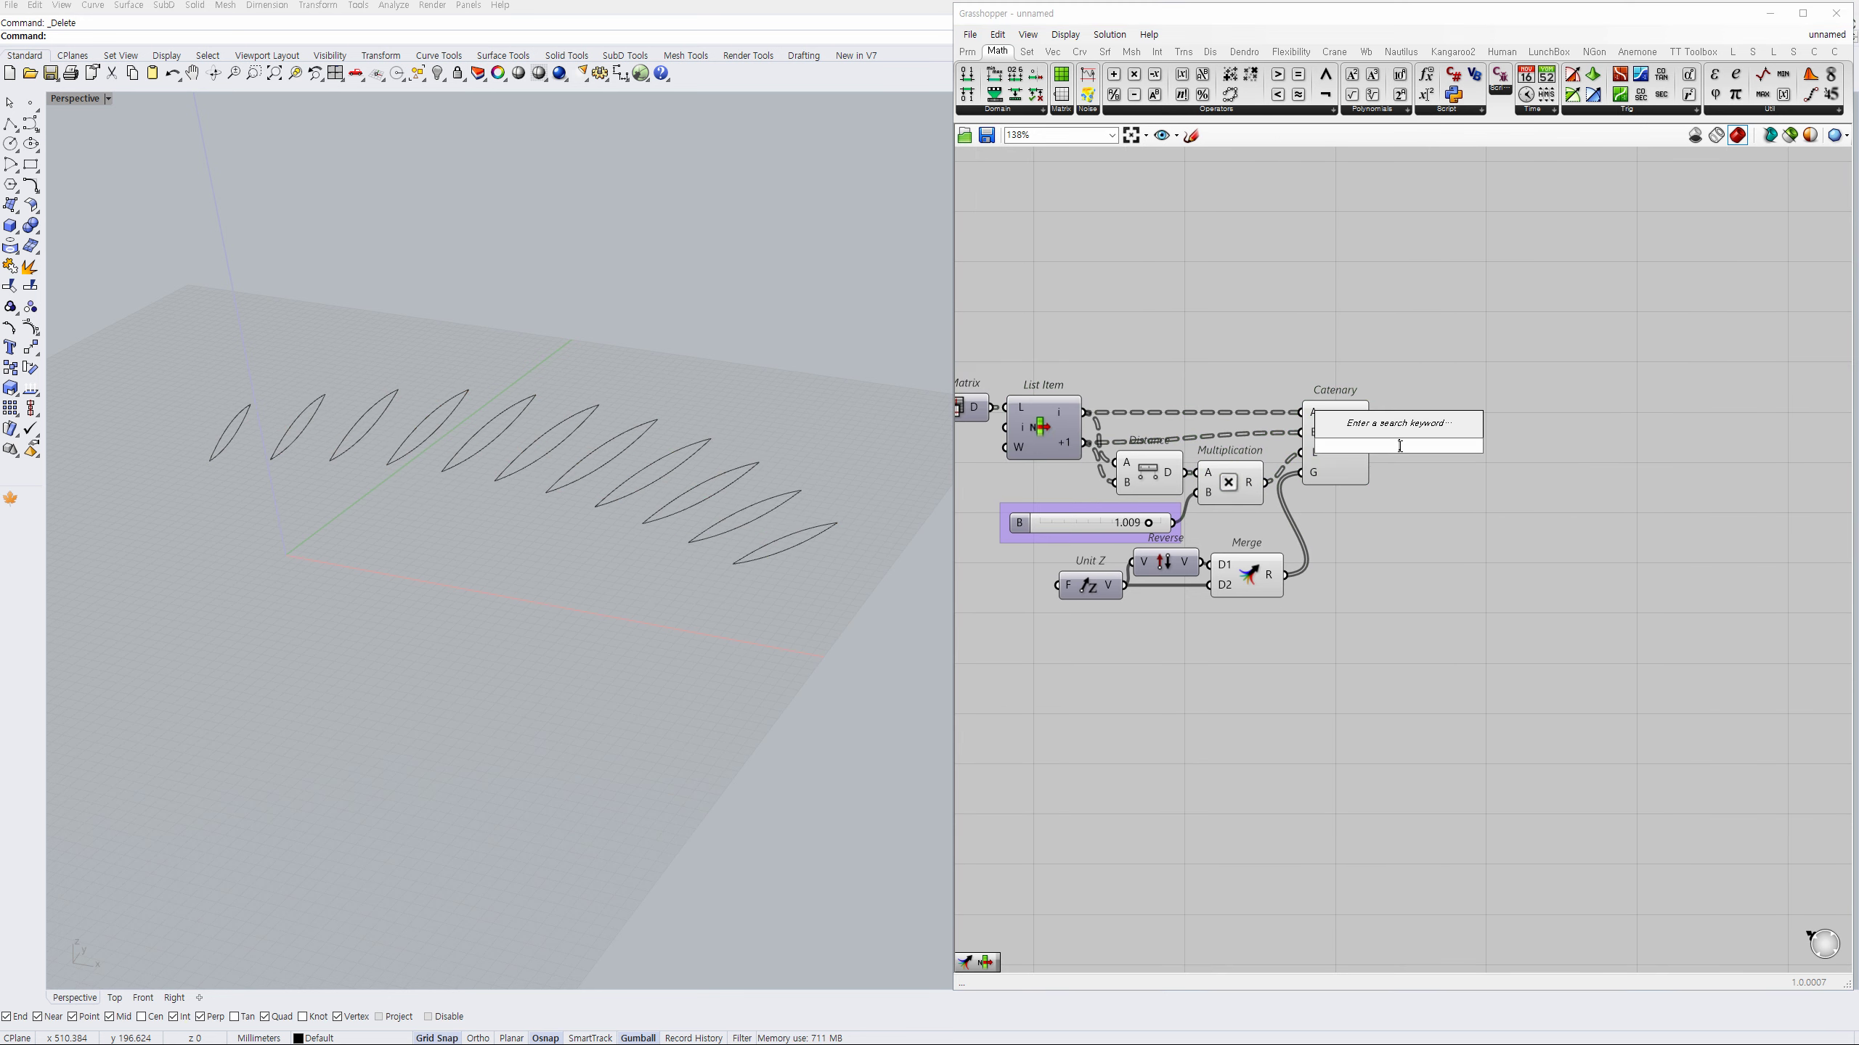
type("flip")
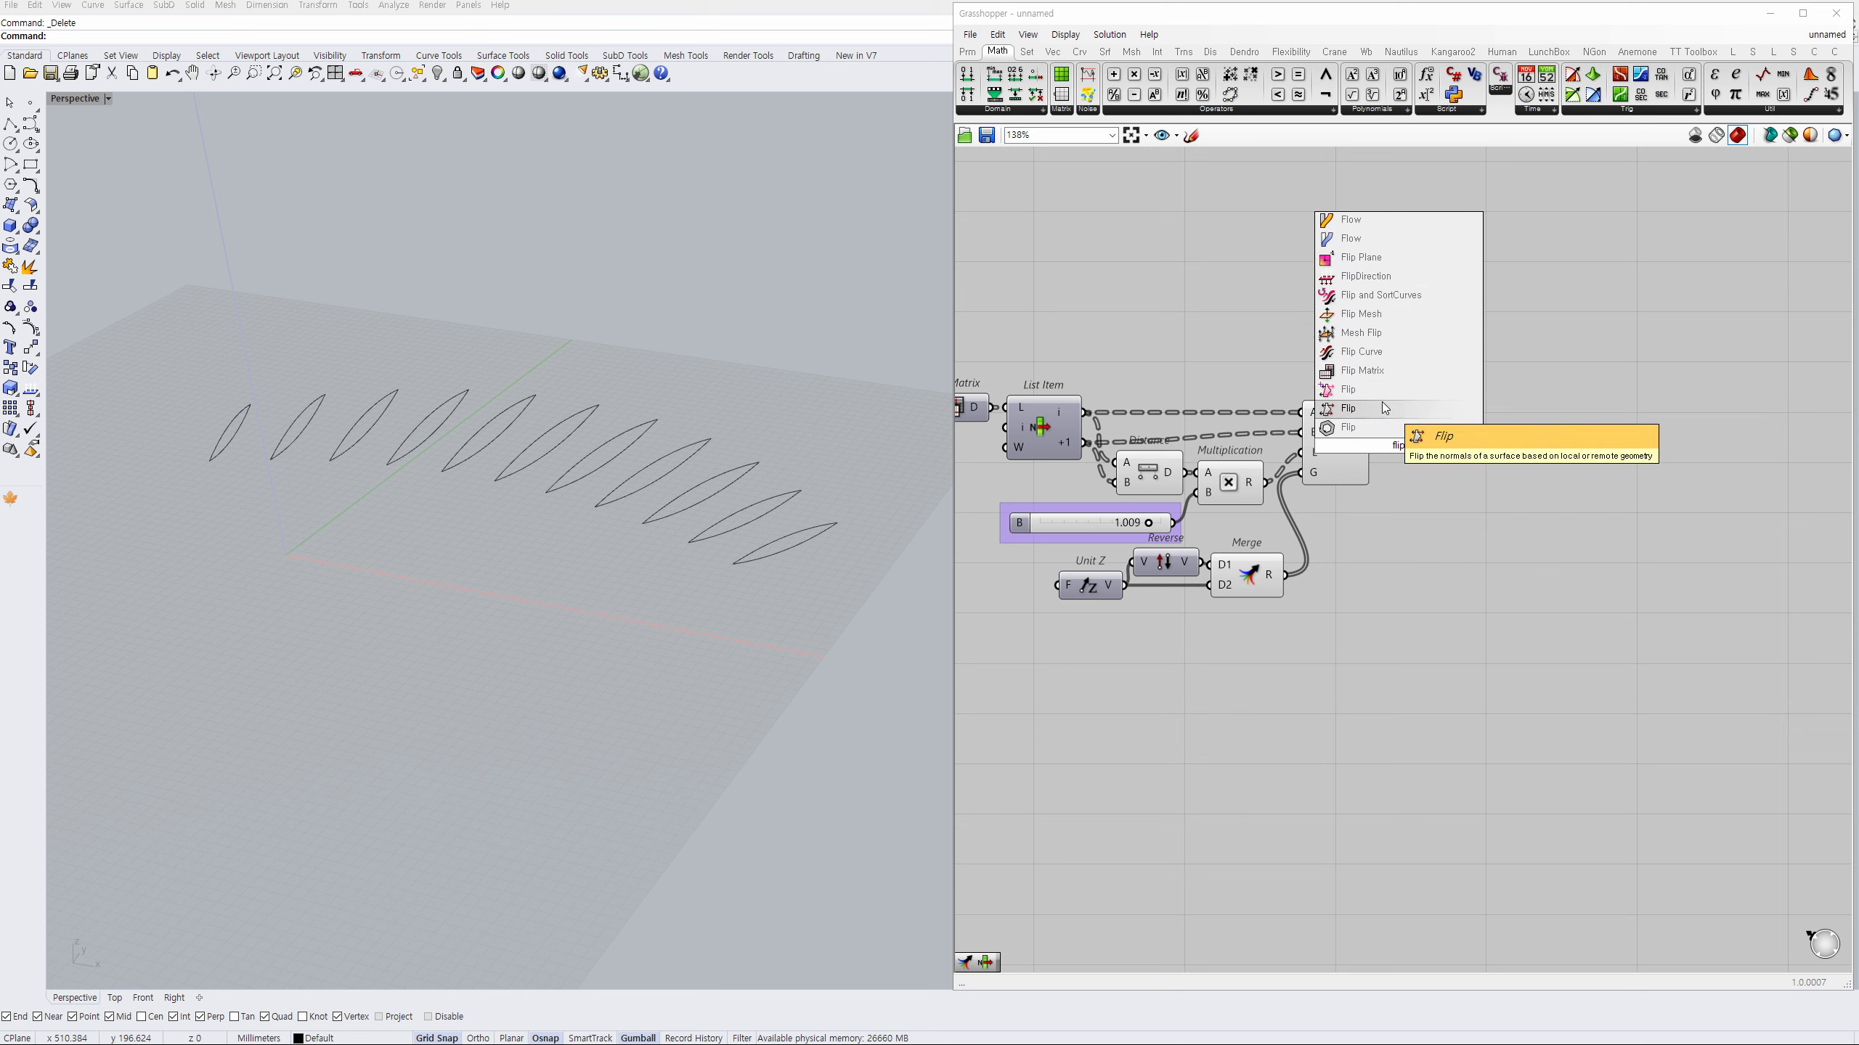
left_click(1378, 371)
mouse_move(1394, 450)
left_mouse_down()
mouse_move(1421, 447)
mouse_move(1371, 442)
left_mouse_up()
Hide the preview of the Catenary component.
left_click(1343, 437)
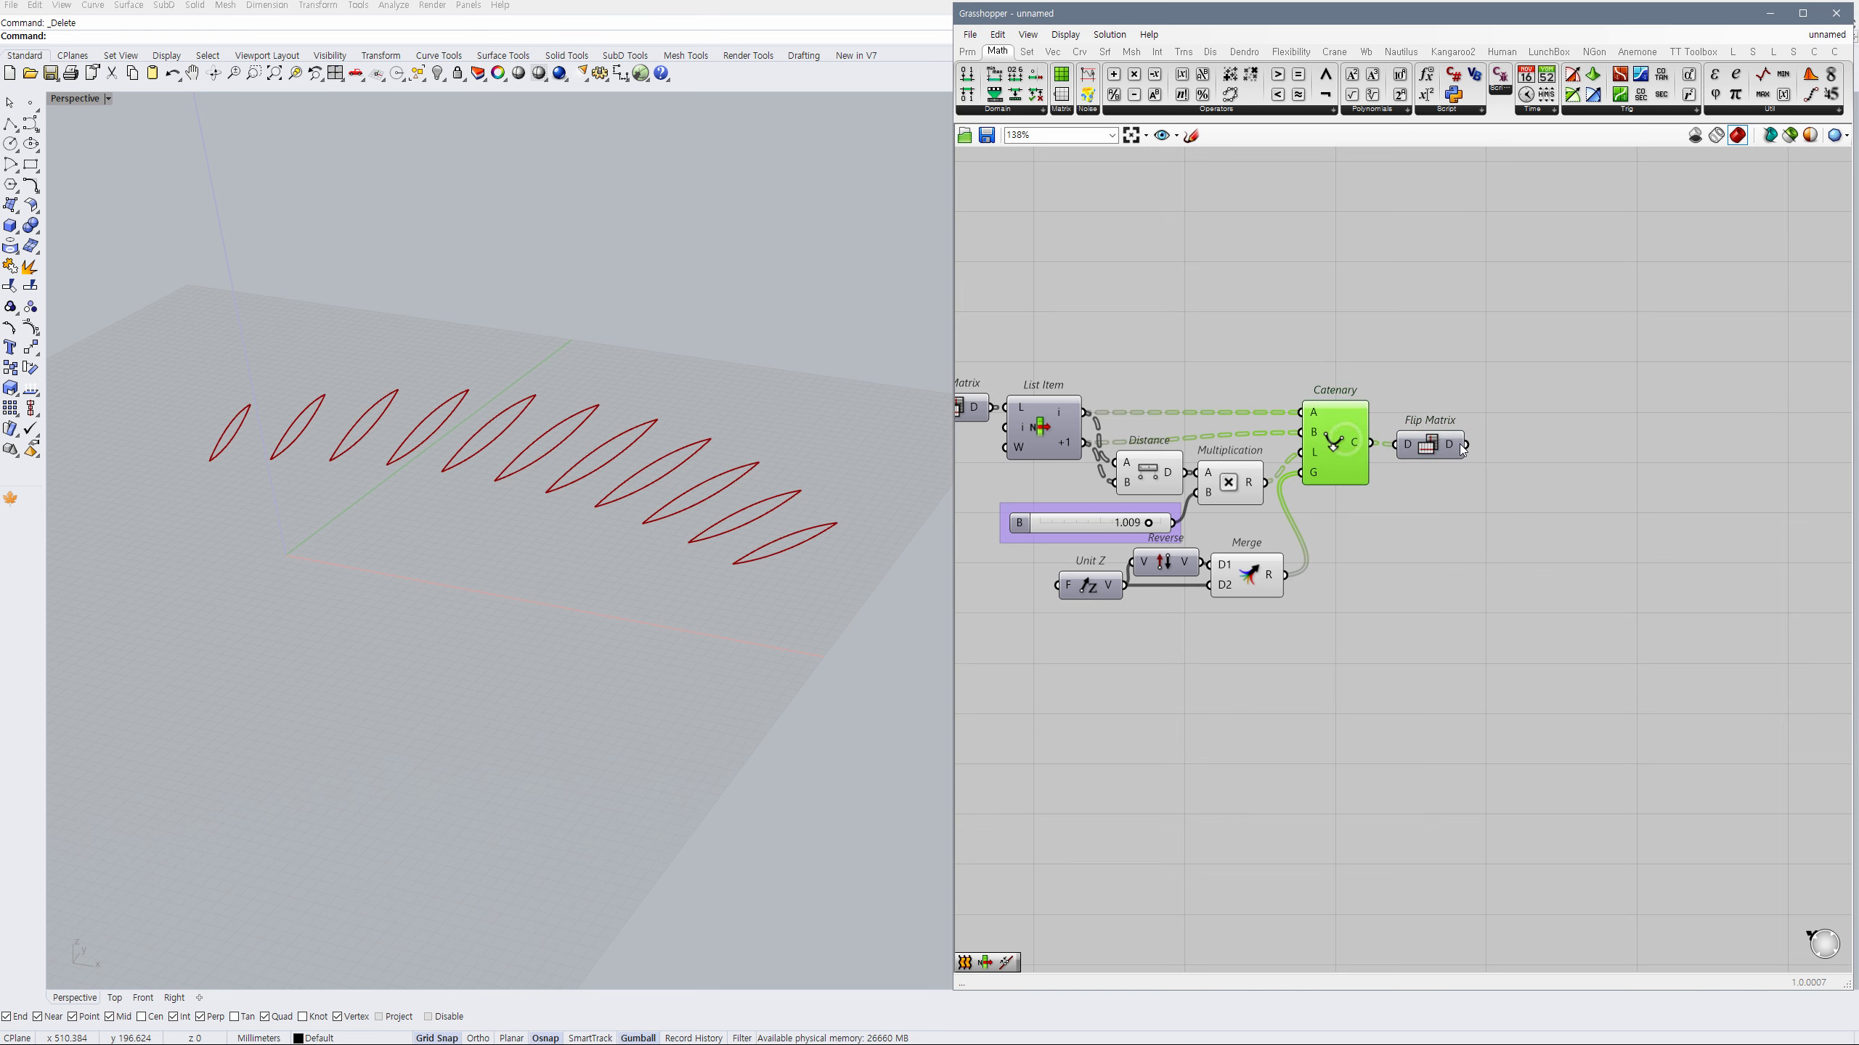
key("ctrl+q")
left_click(1436, 440)
Add a Loft component and connect the second Flip Matrix's output to its C input.
double_click(1516, 442)
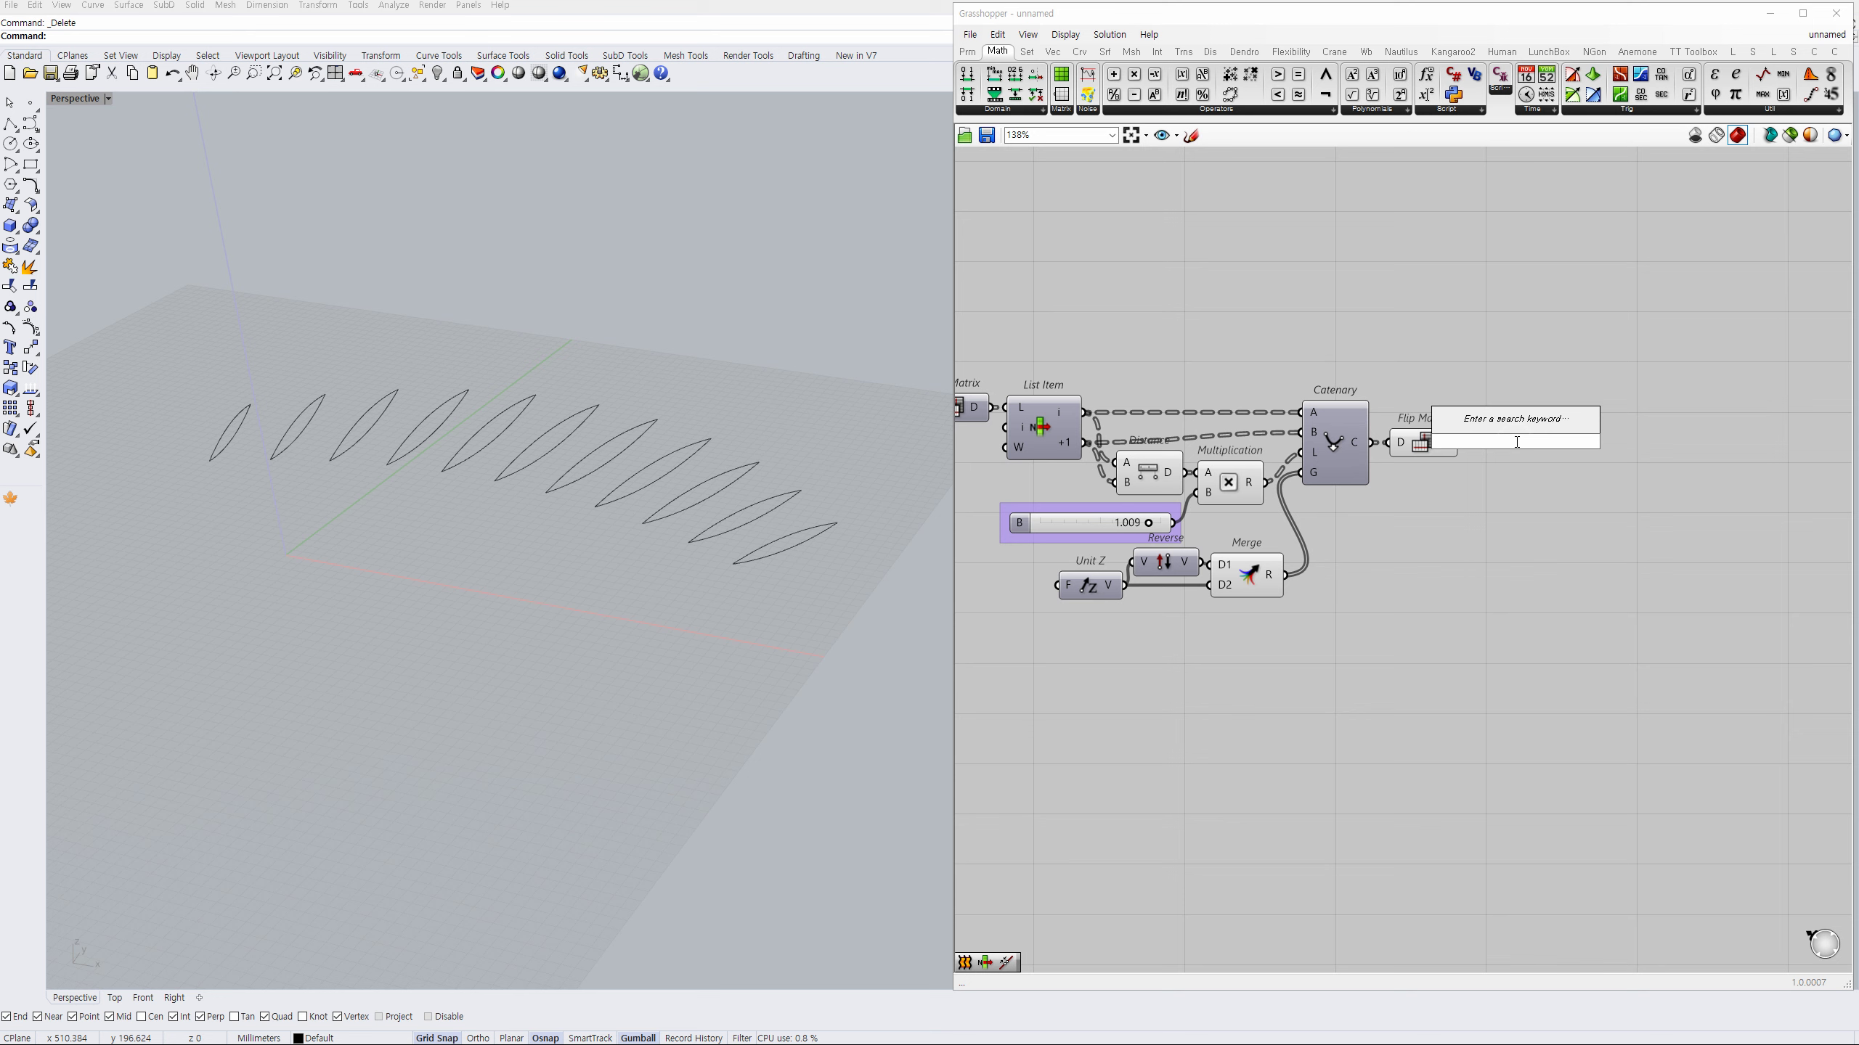
type("loft")
left_click(1503, 426)
left_click_drag(1482, 432, 1527, 452)
left_click(1469, 504)
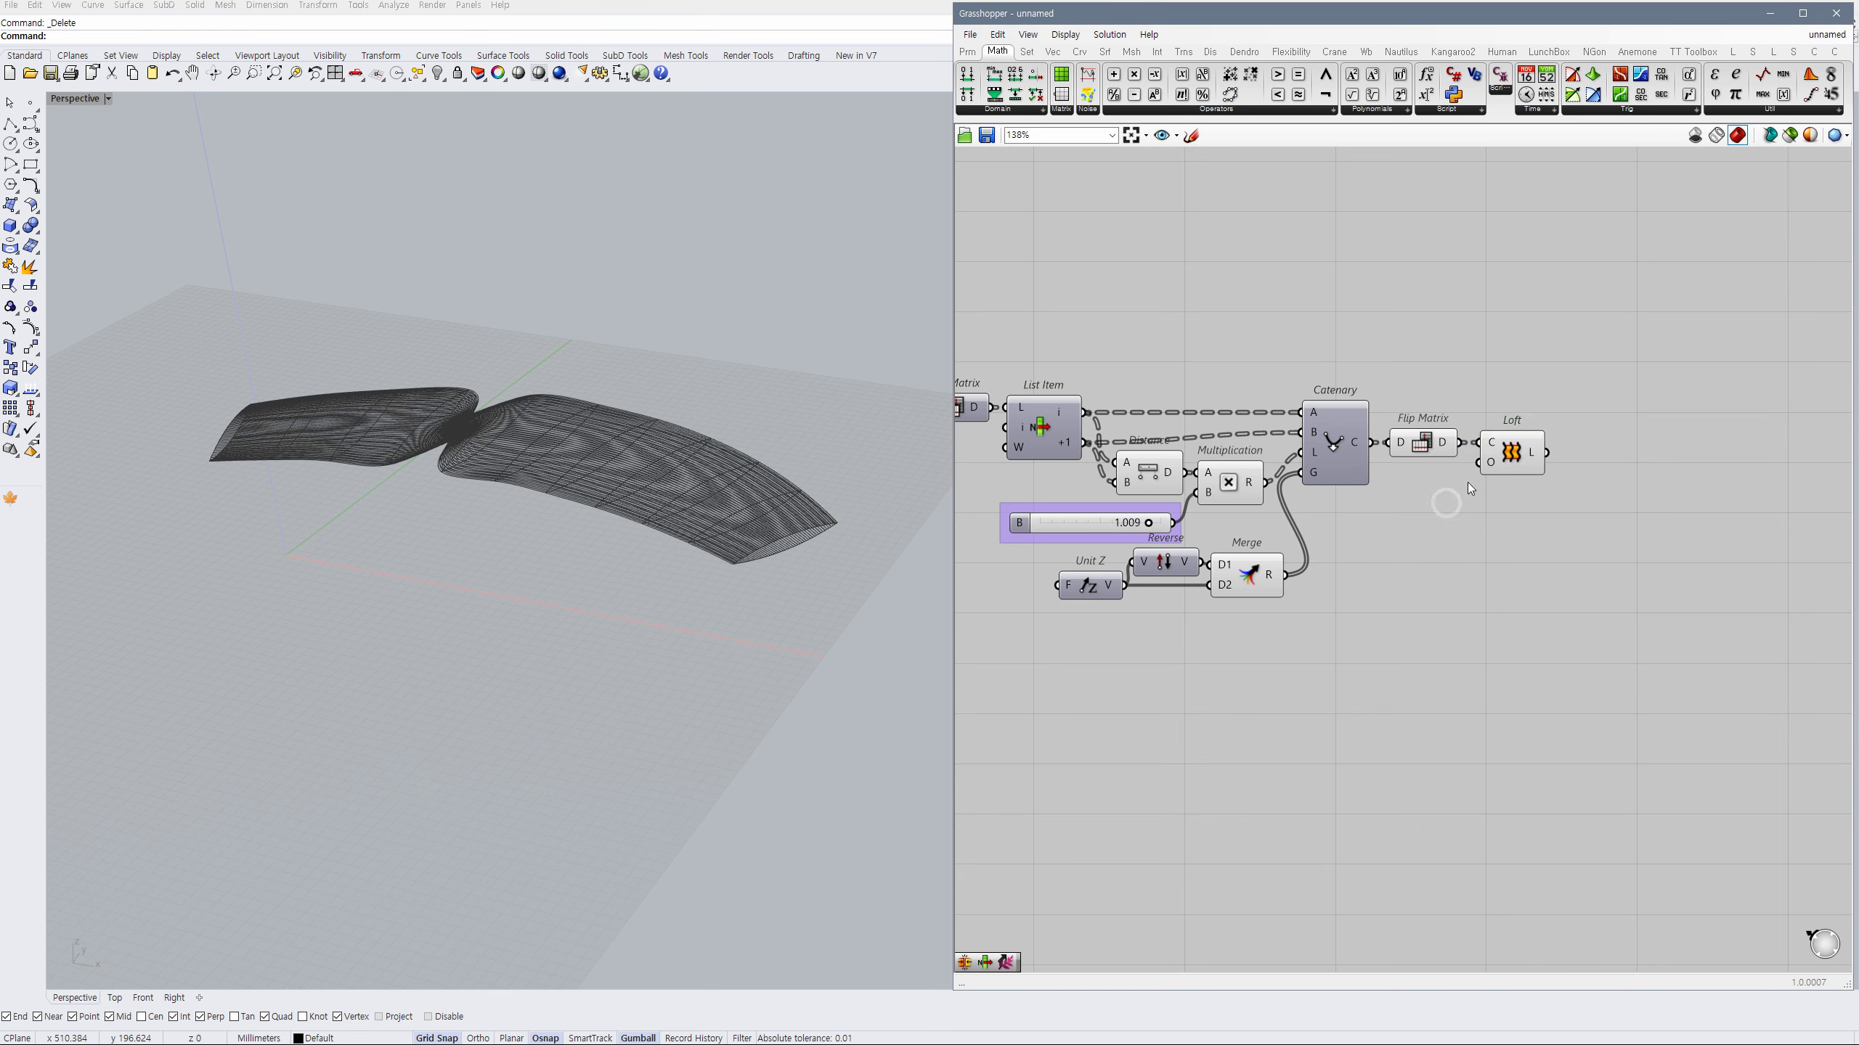
Turn off Align sections in the Loft component's loft options and commit the change.
right_click(1499, 472)
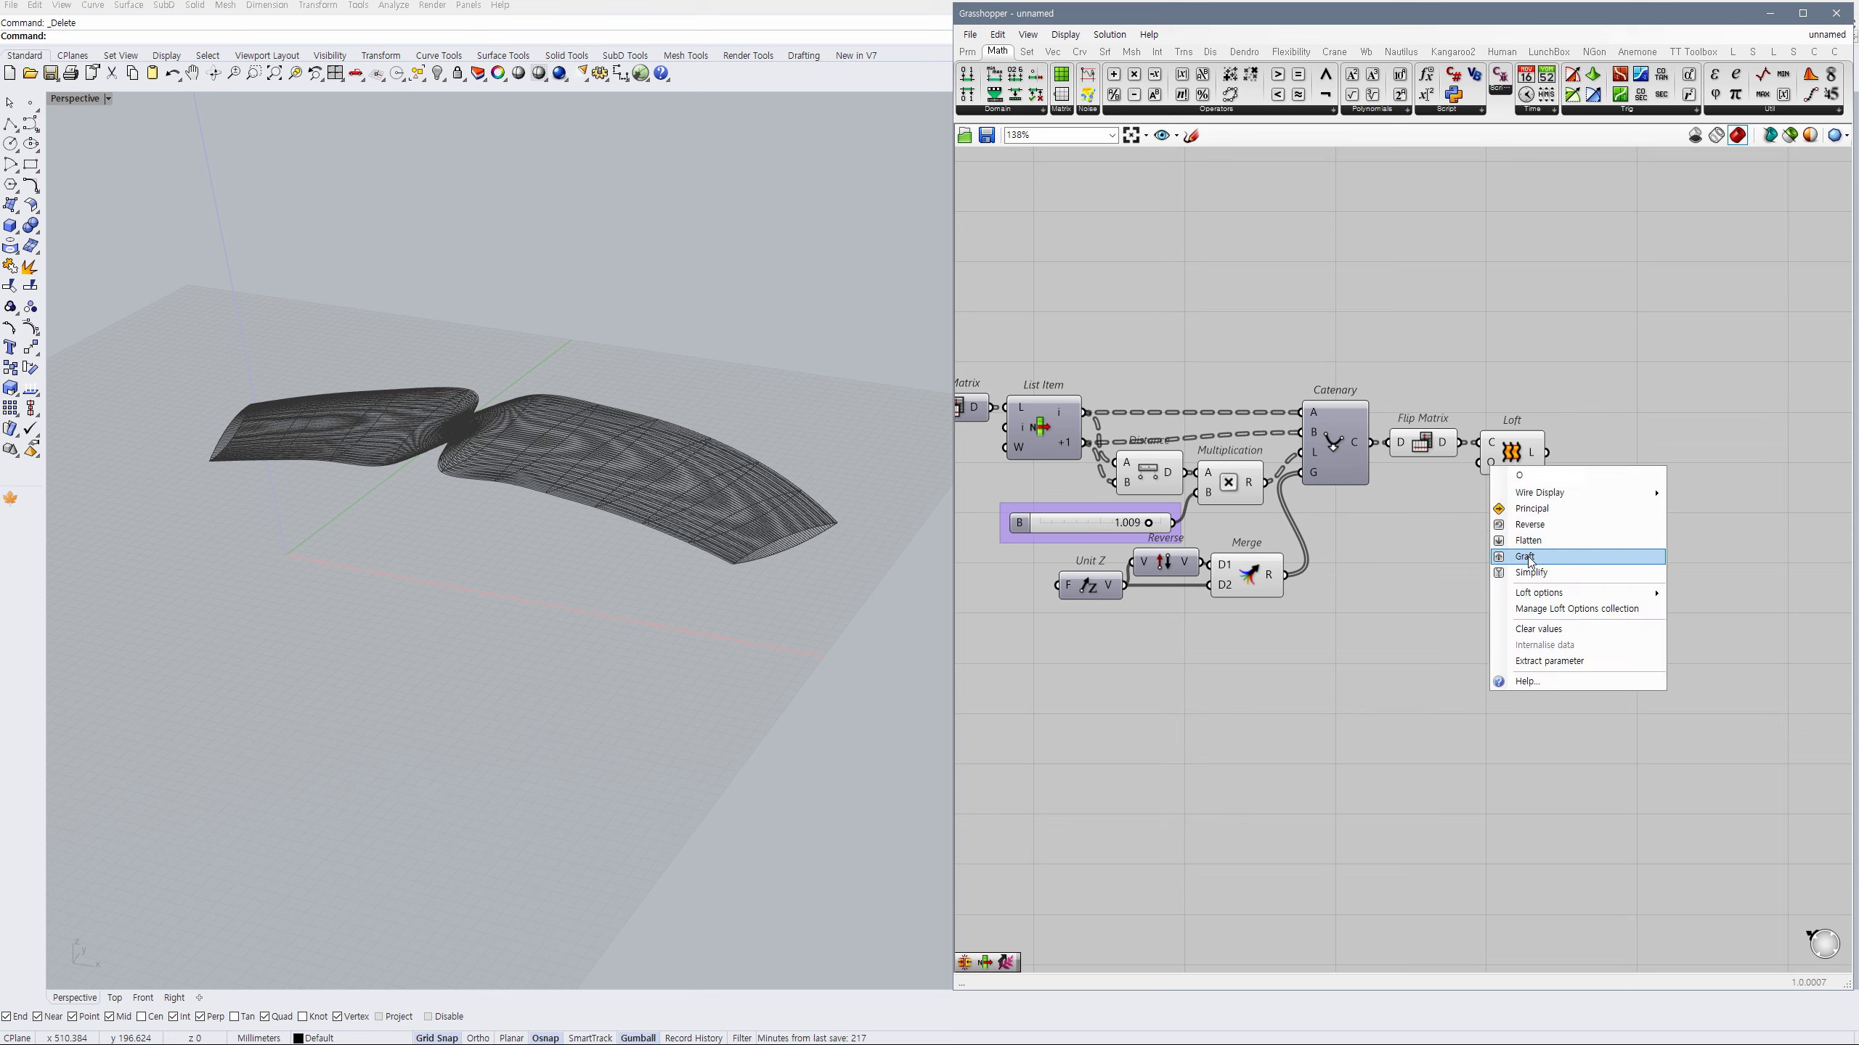
mouse_move(1531, 597)
left_click(1698, 610)
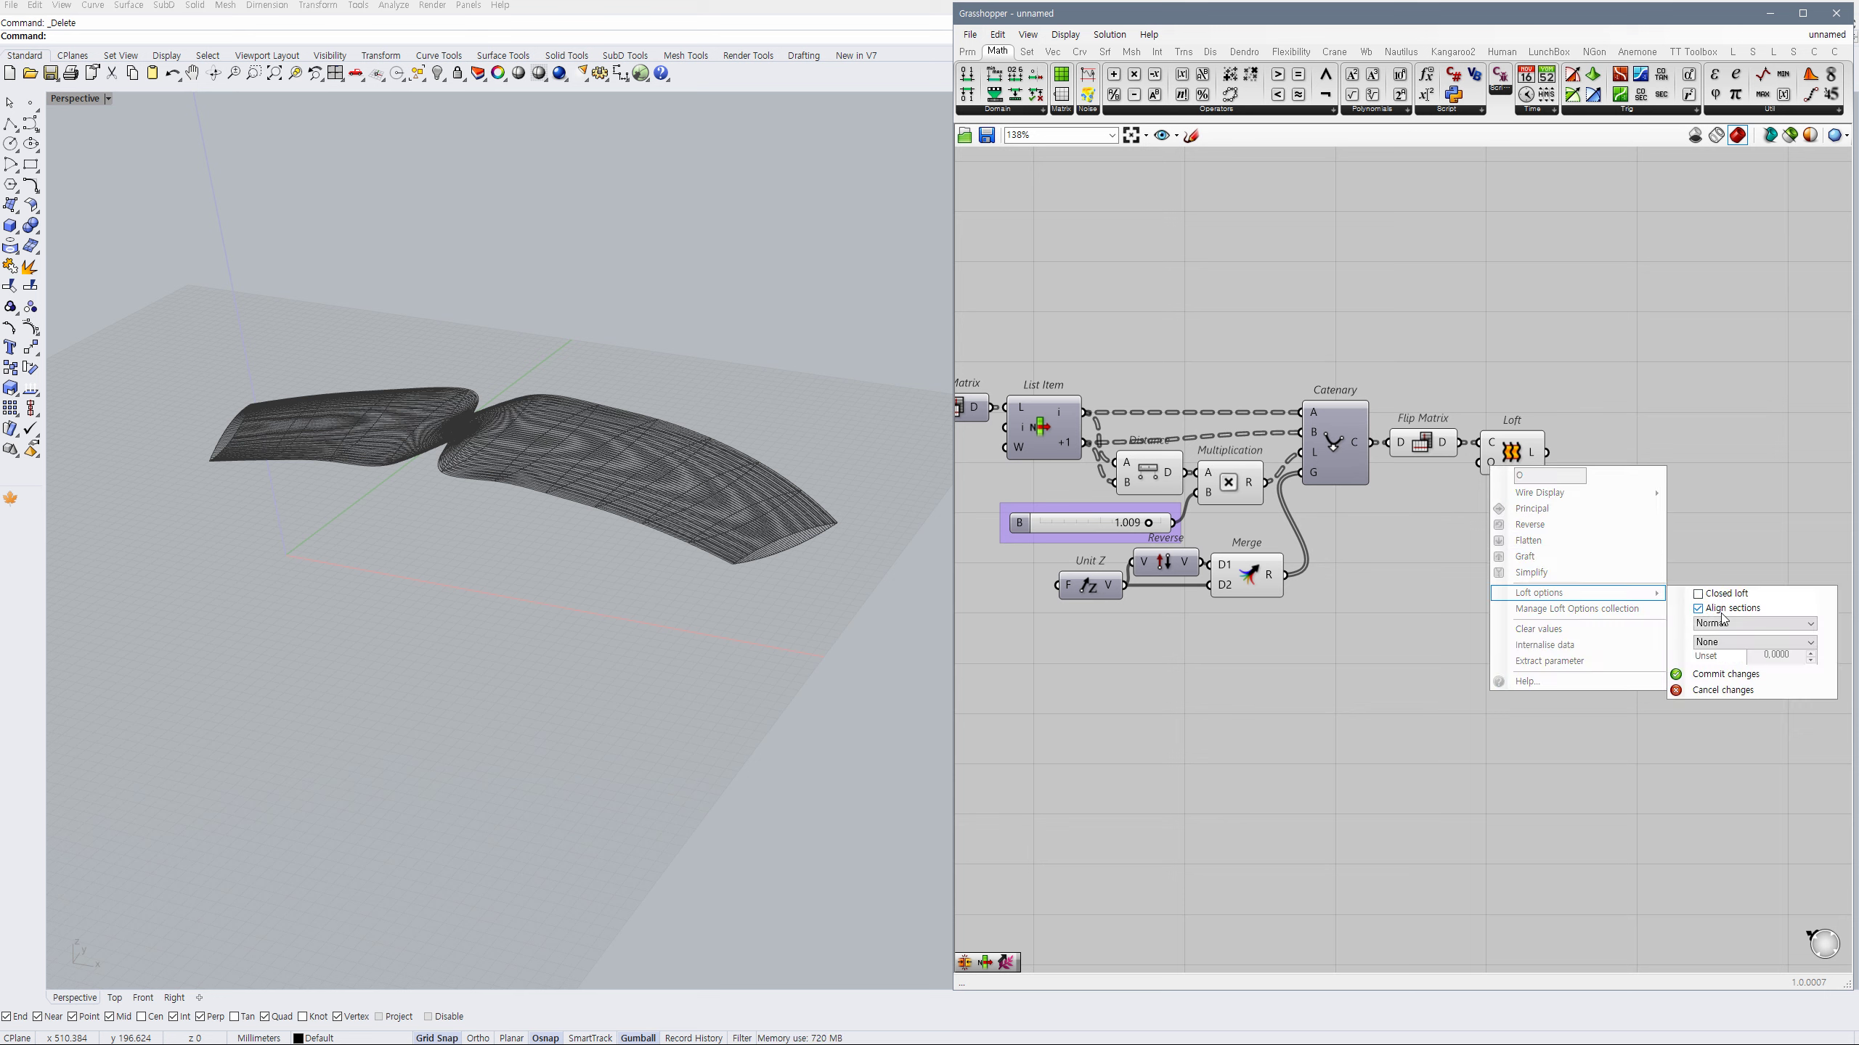
left_click(1725, 674)
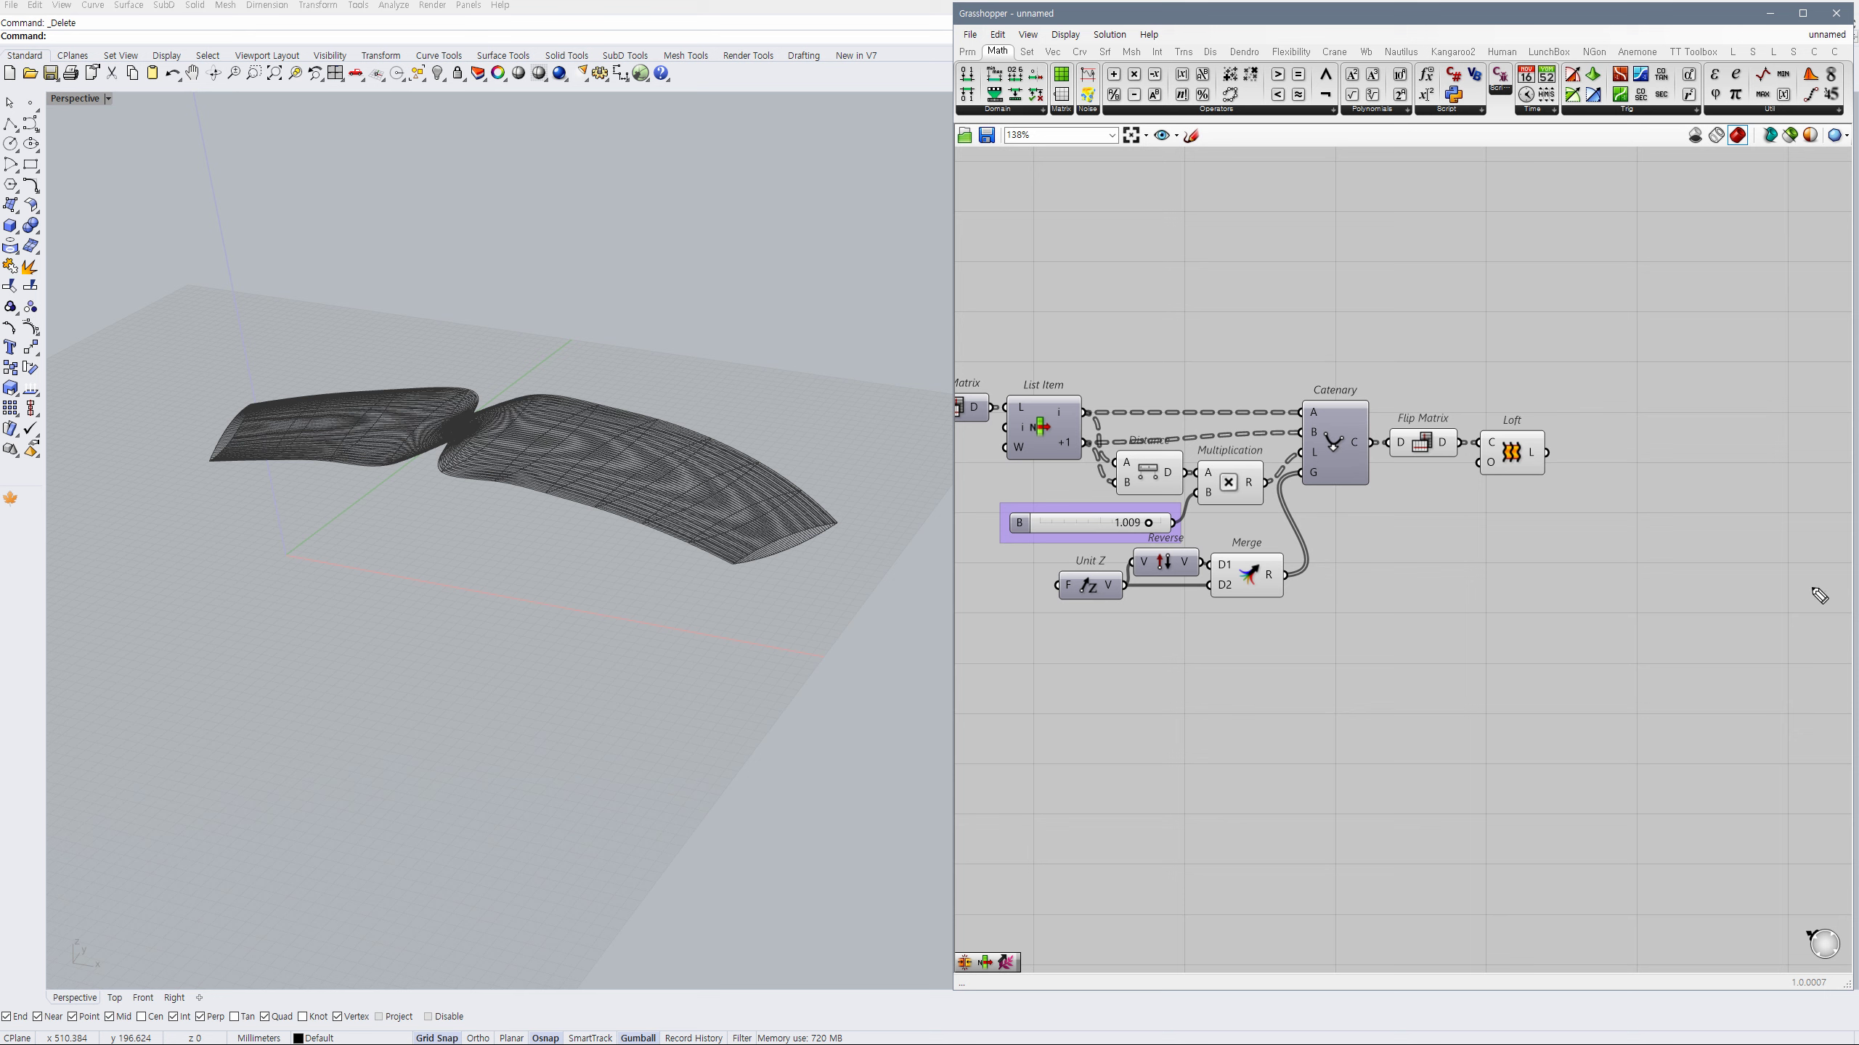
right_click(1494, 471)
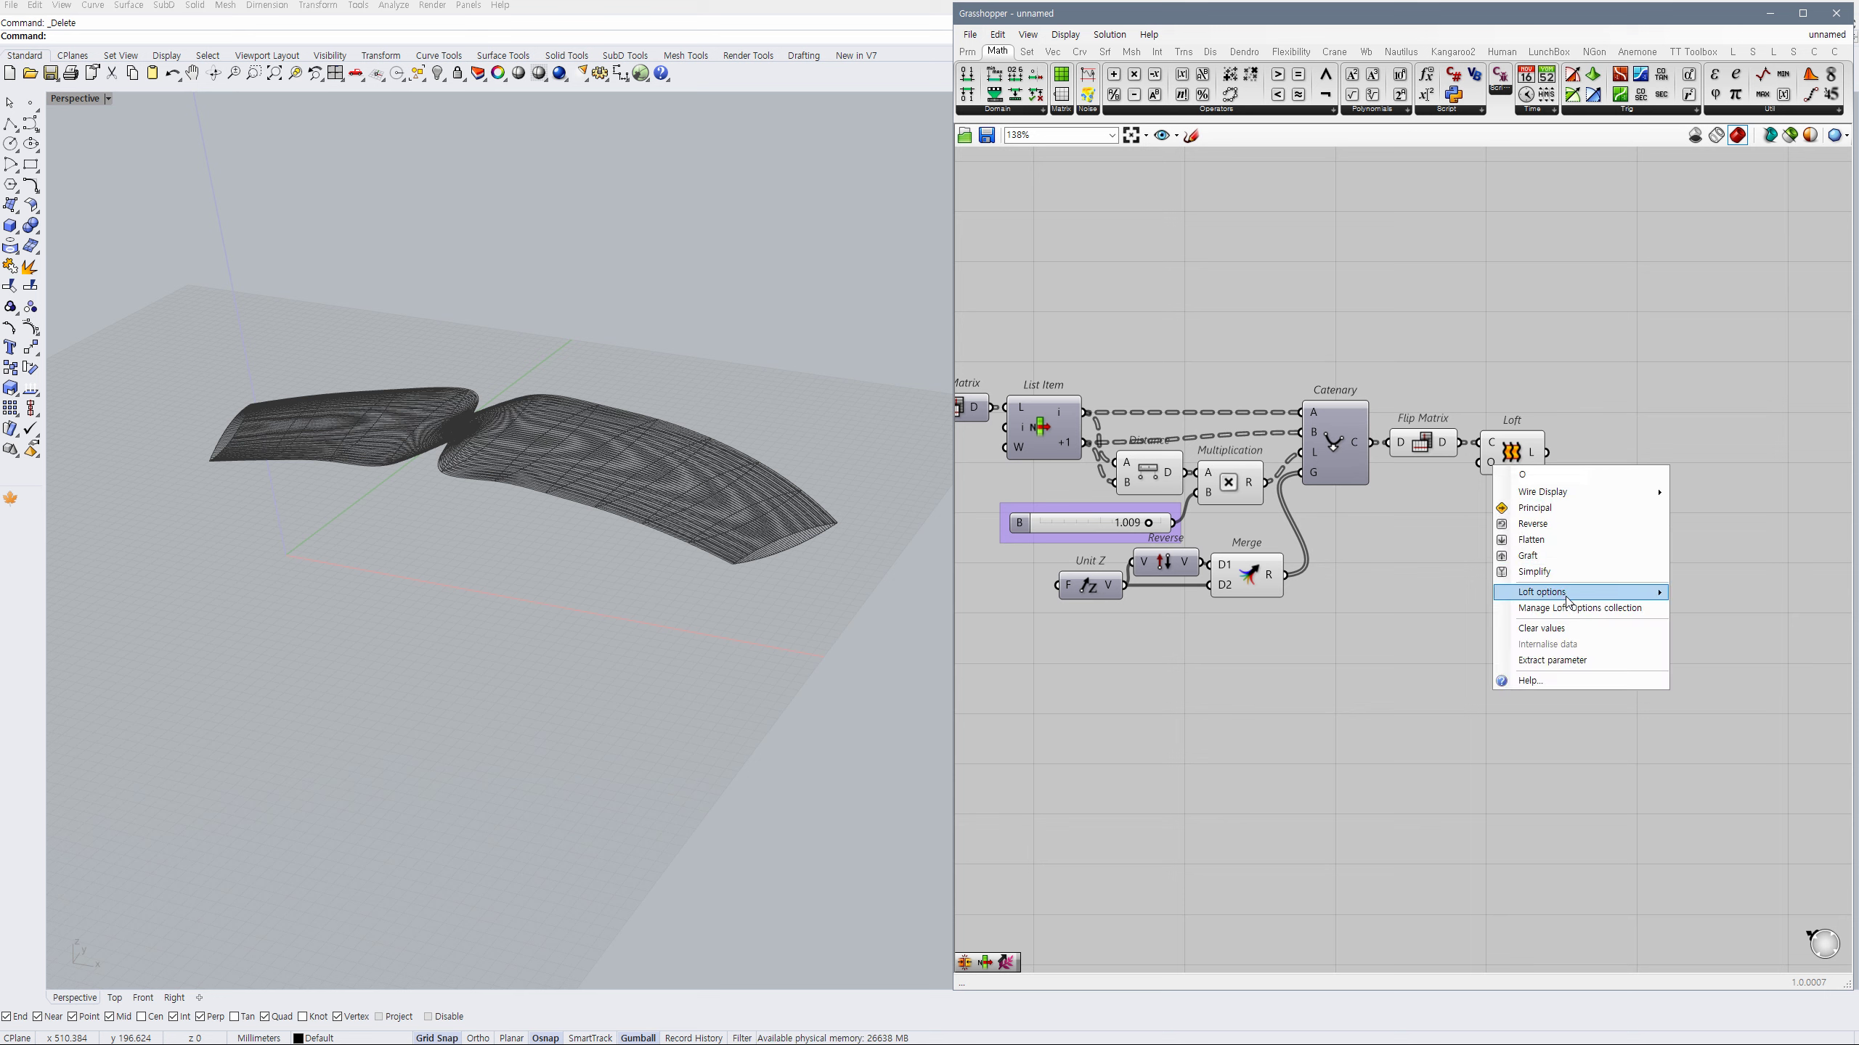
mouse_move(1573, 592)
left_click(1702, 609)
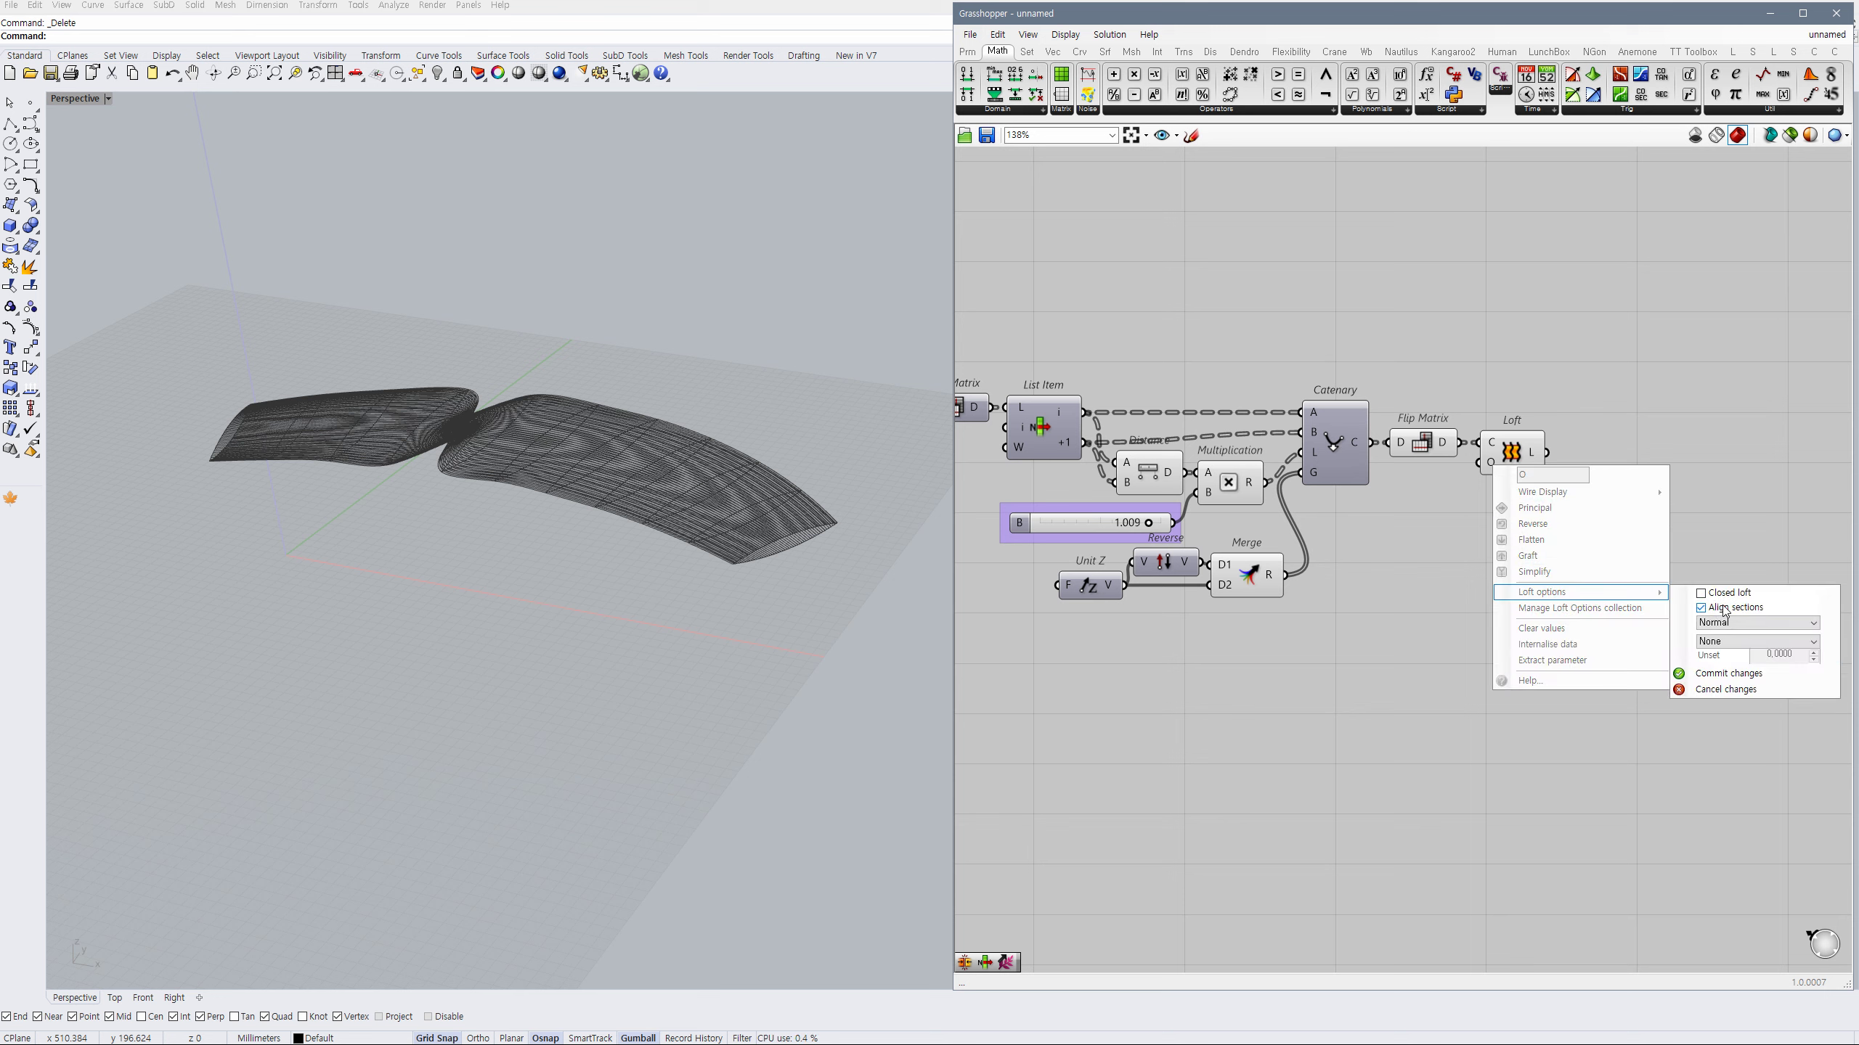
left_click(1727, 673)
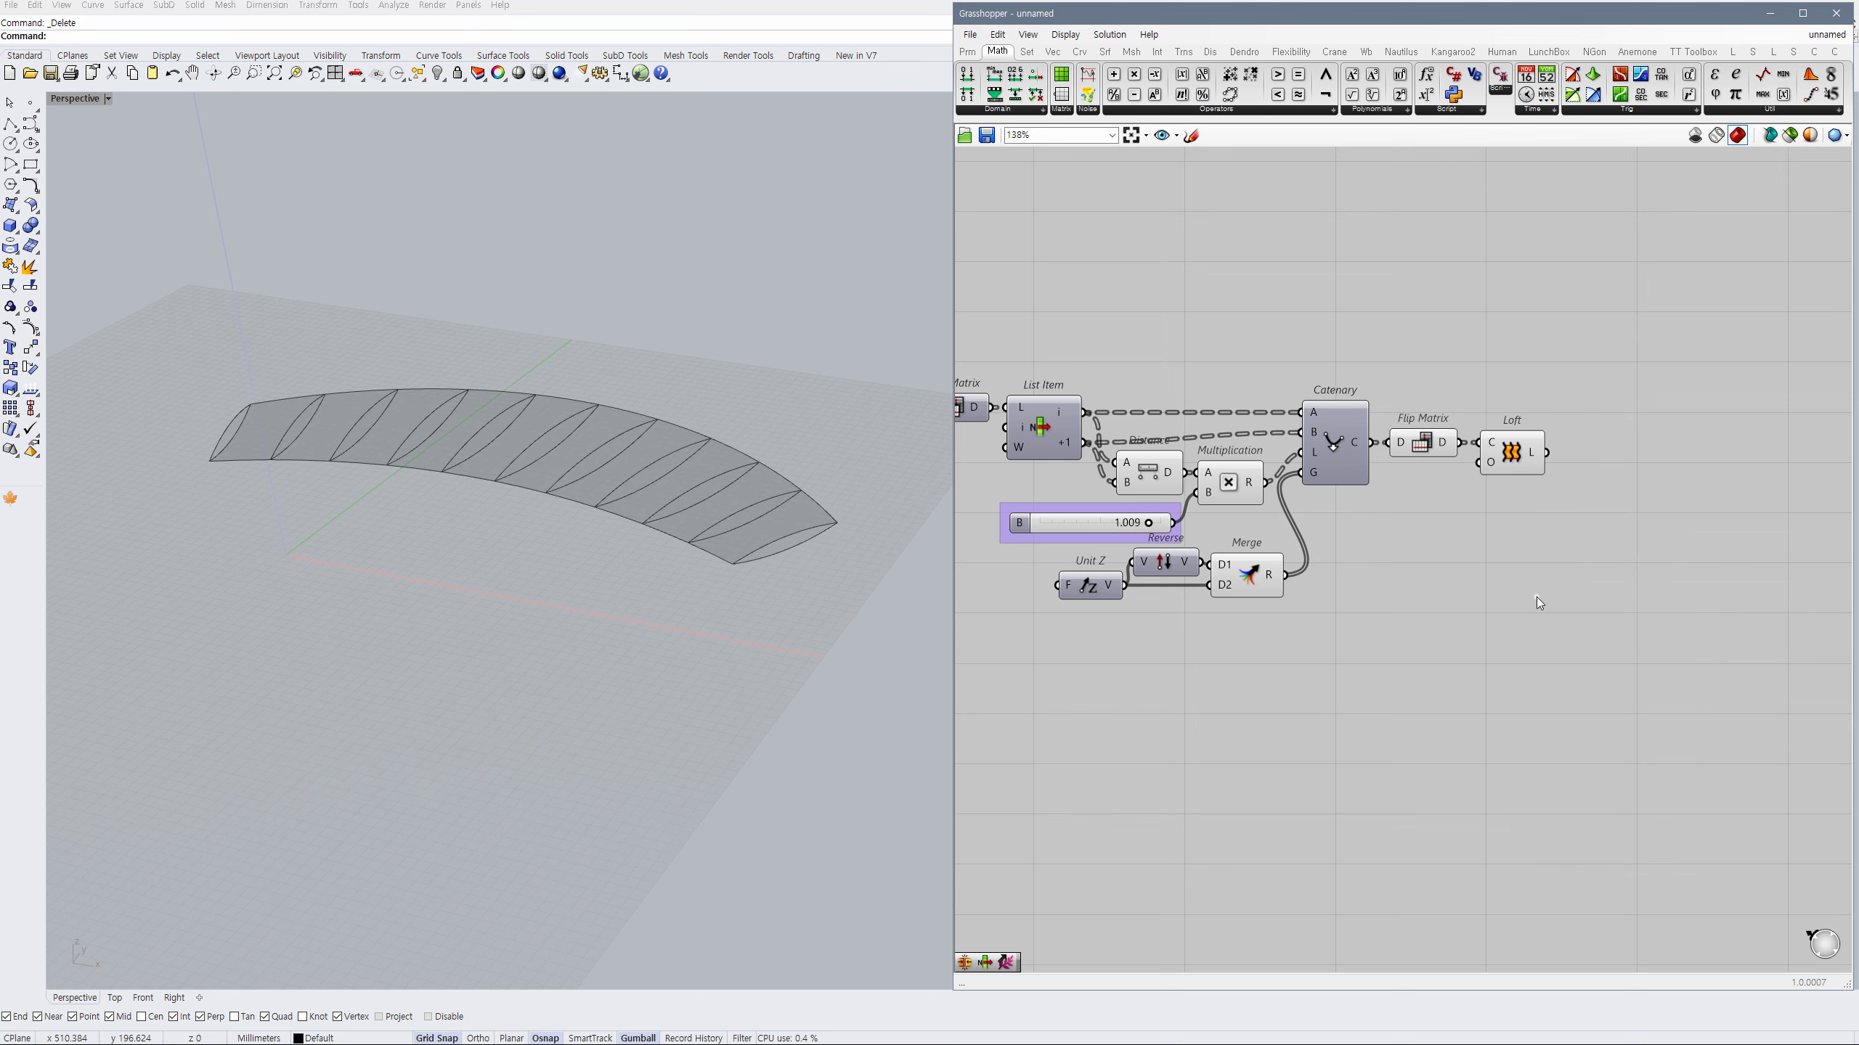
Hide the preview of the Flip Matrix component that feeds the Loft.
left_click(1539, 459)
key("ctrl+Left")
key("ctrl+q")
left_click(1595, 485)
right_click_drag(1613, 492, 1470, 522)
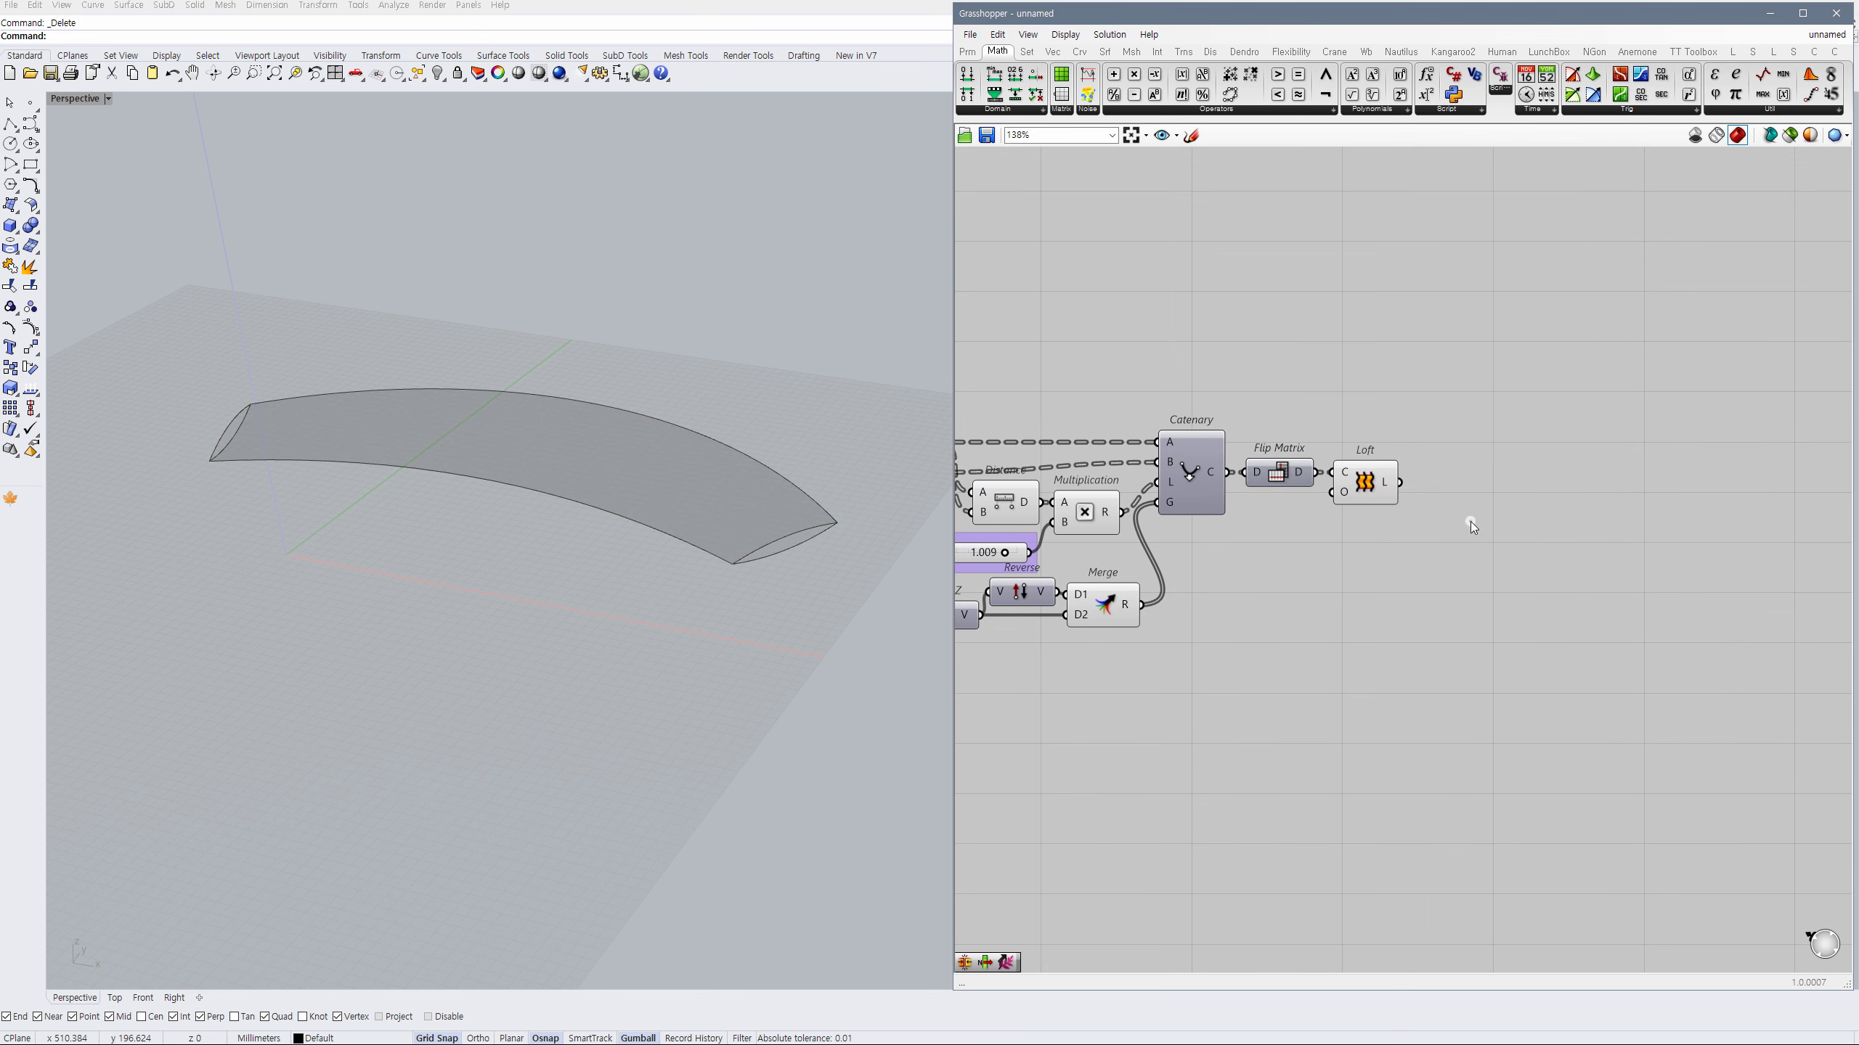
right_click_drag(848, 538, 809, 570)
scroll(770, 477, "up", 3)
scroll(814, 579, "down", 3)
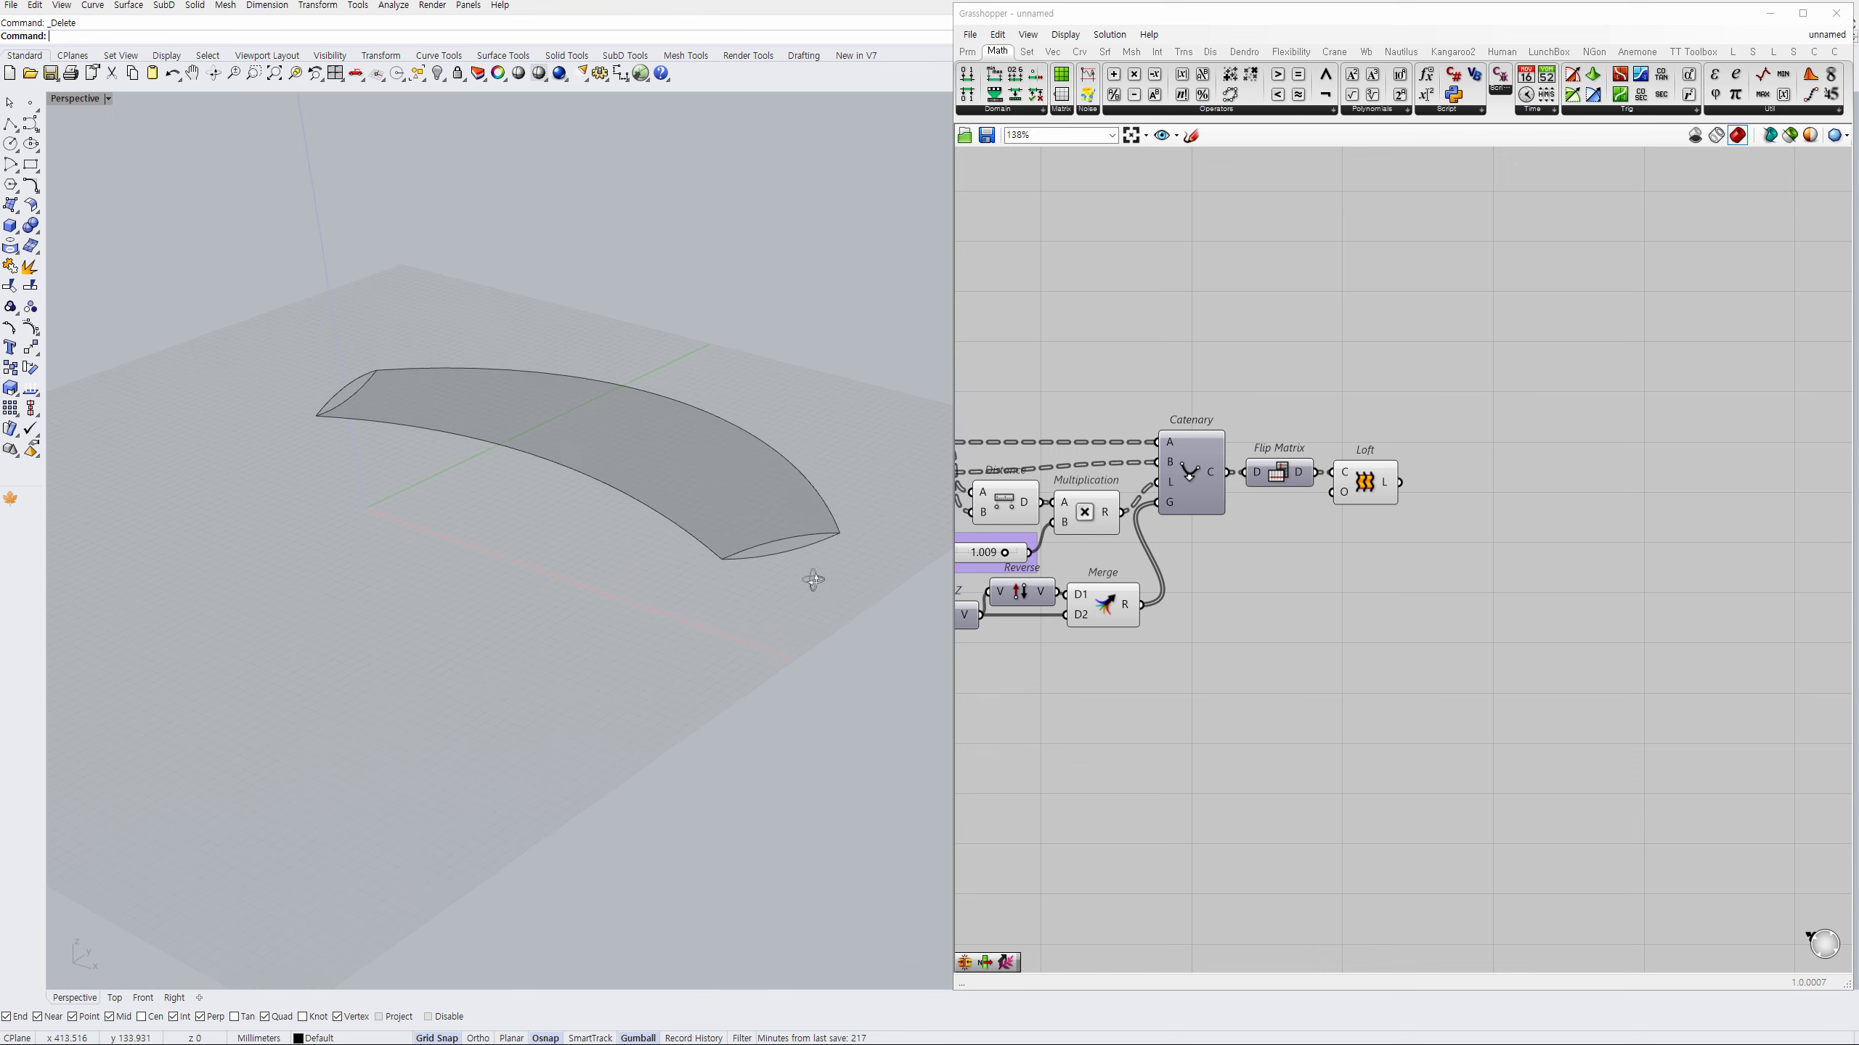
Flatten the L output of the Loft component.
double_click(1409, 495)
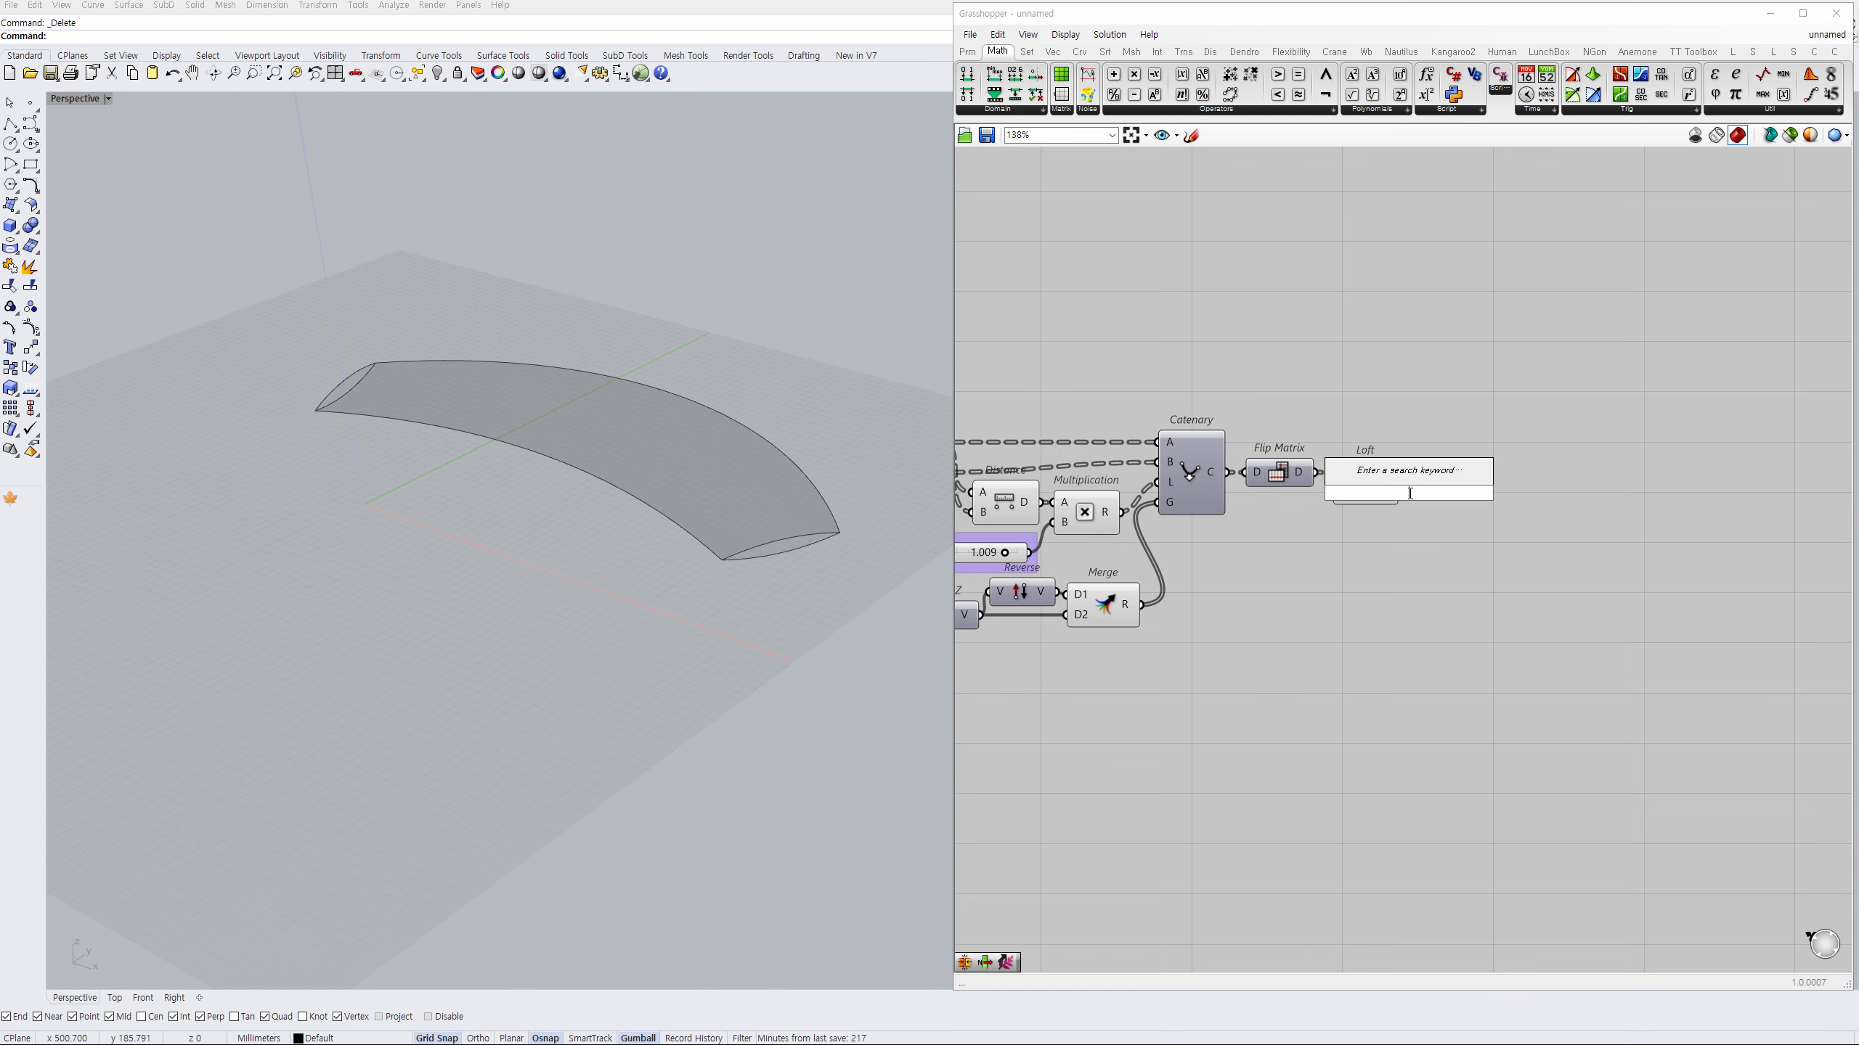
key("Escape")
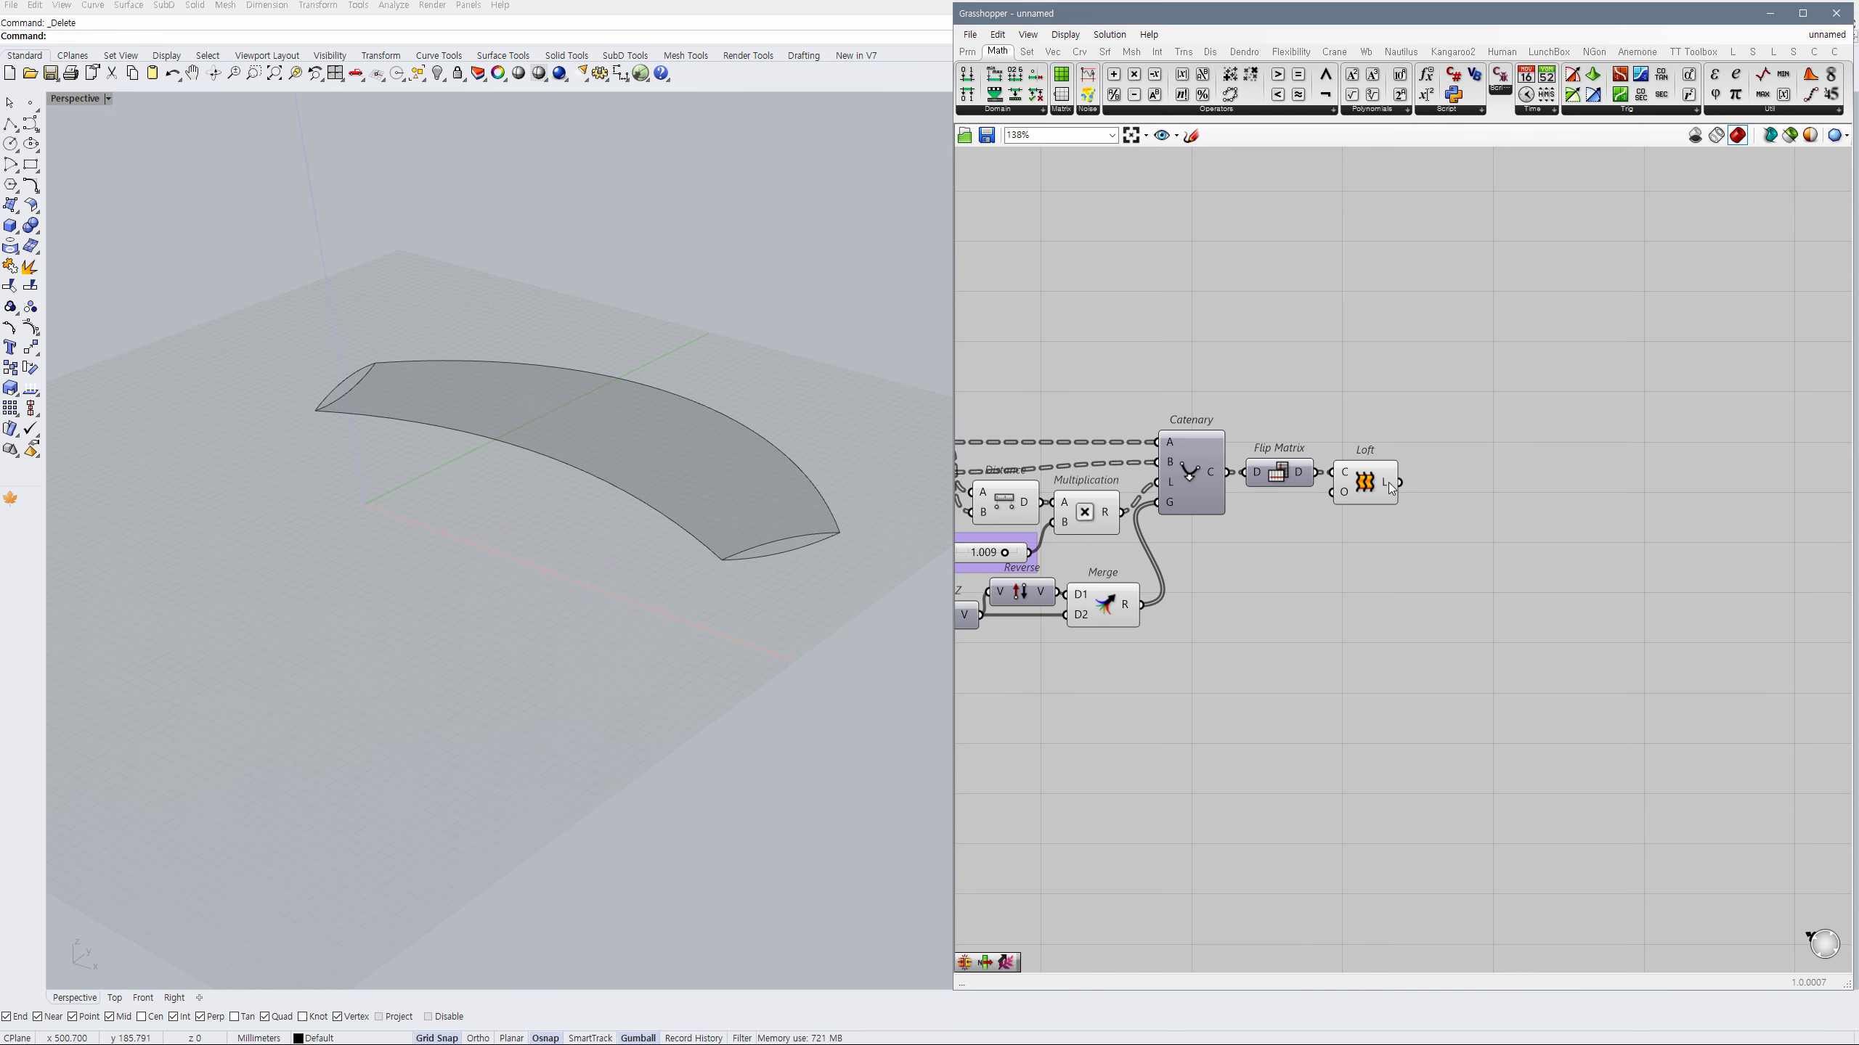
right_click(1392, 485)
left_click(1423, 541)
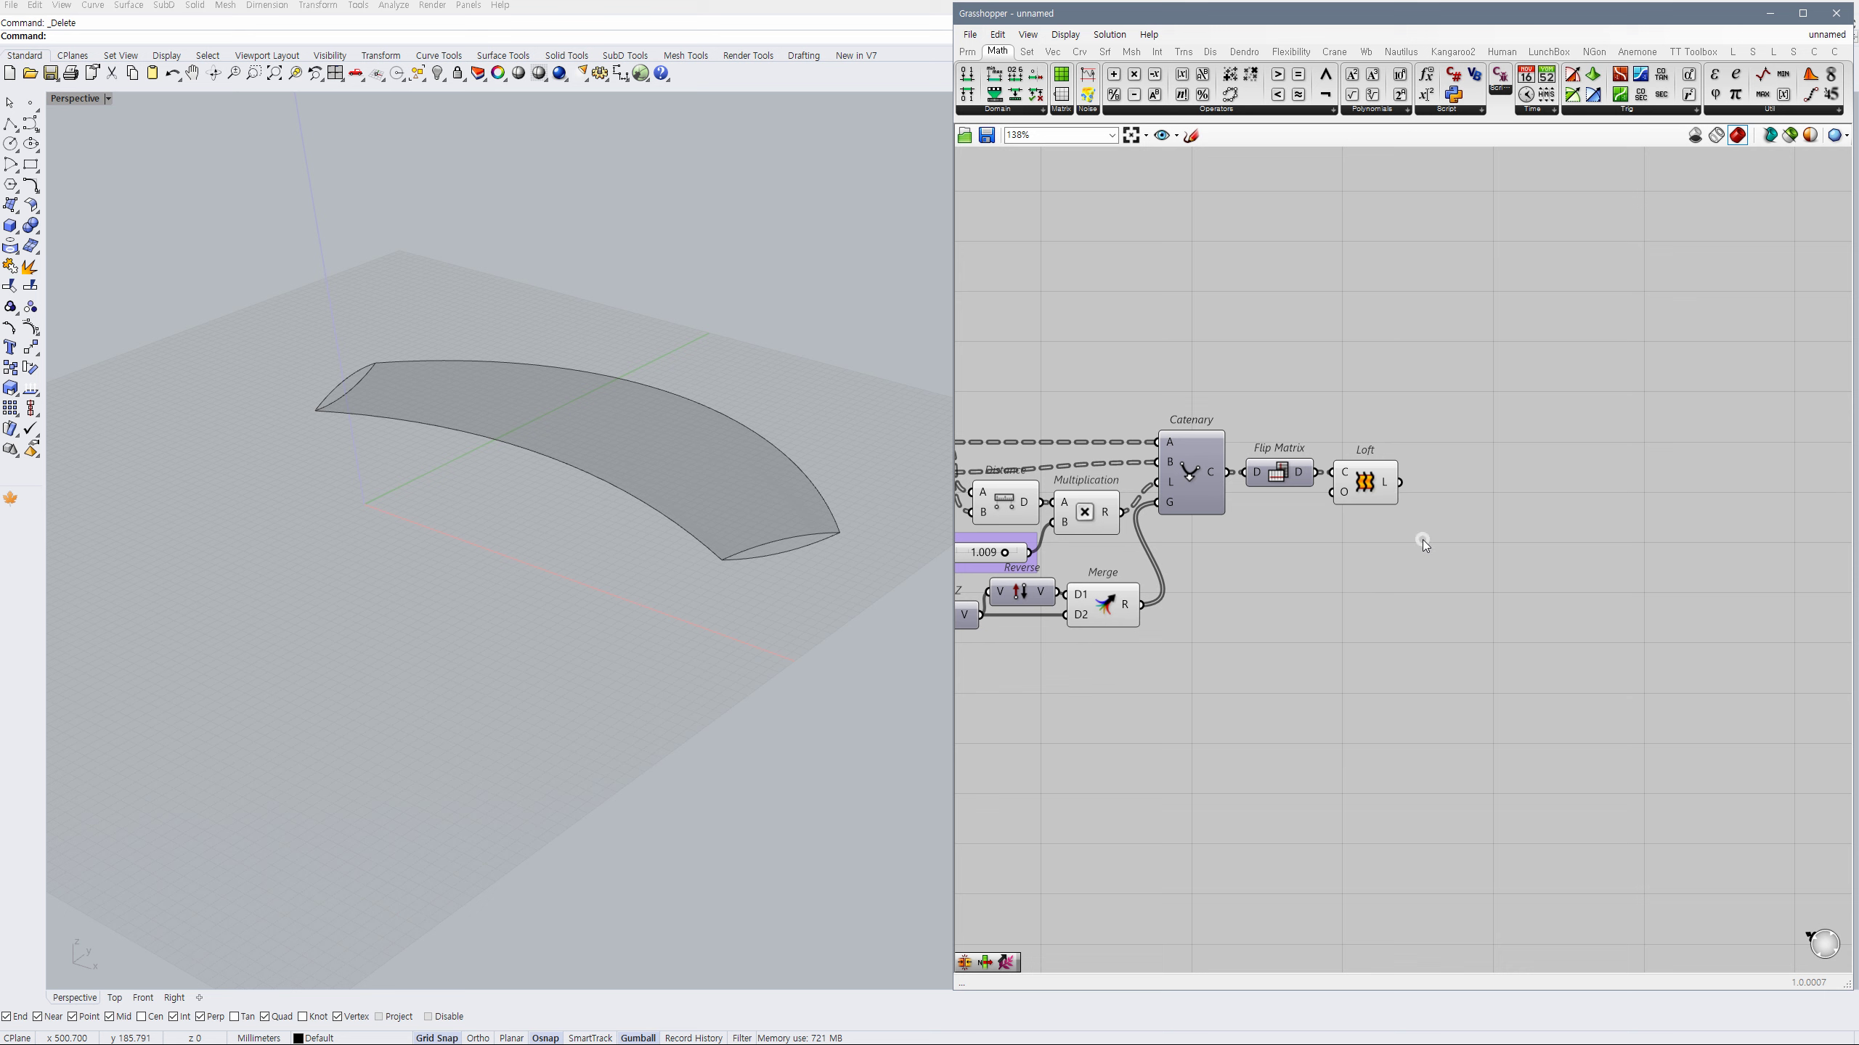
Add a List Item component and connect Loft's flattened L output to its L input.
double_click(1489, 517)
type("it")
left_click(1460, 499)
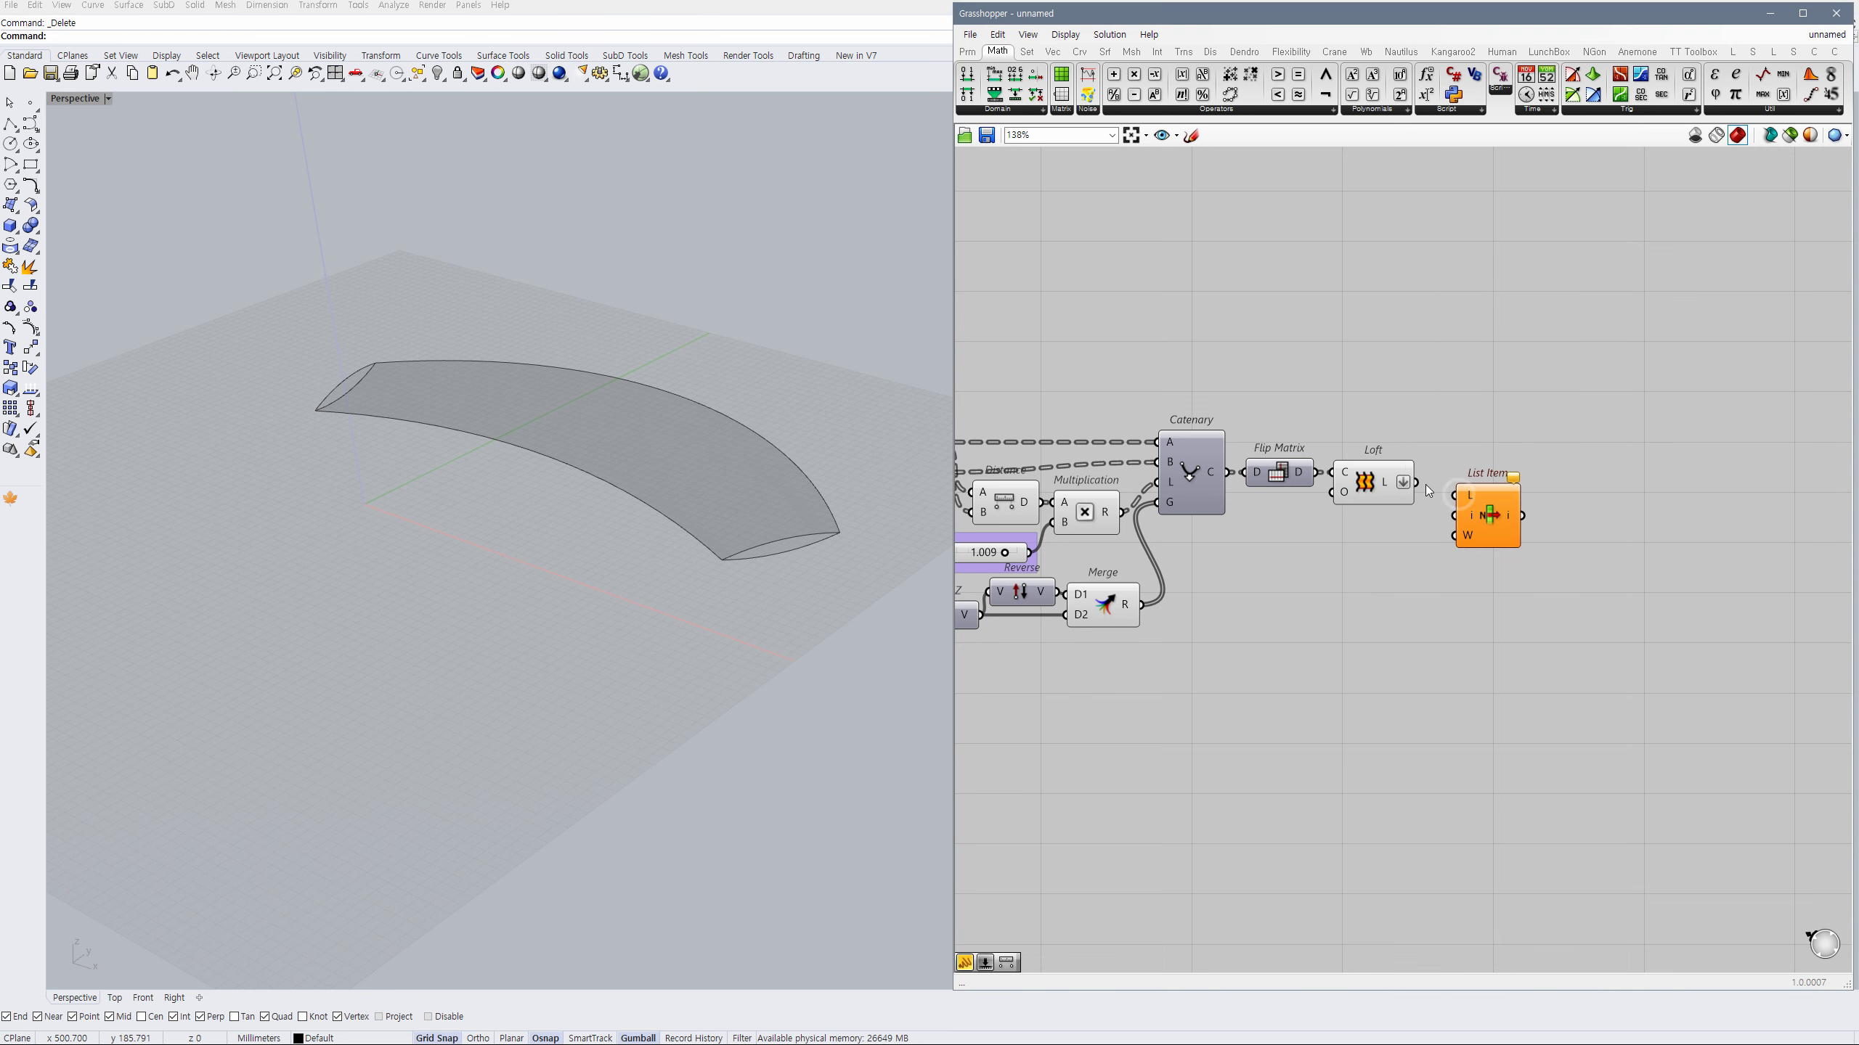
left_click_drag(1501, 506, 1478, 487)
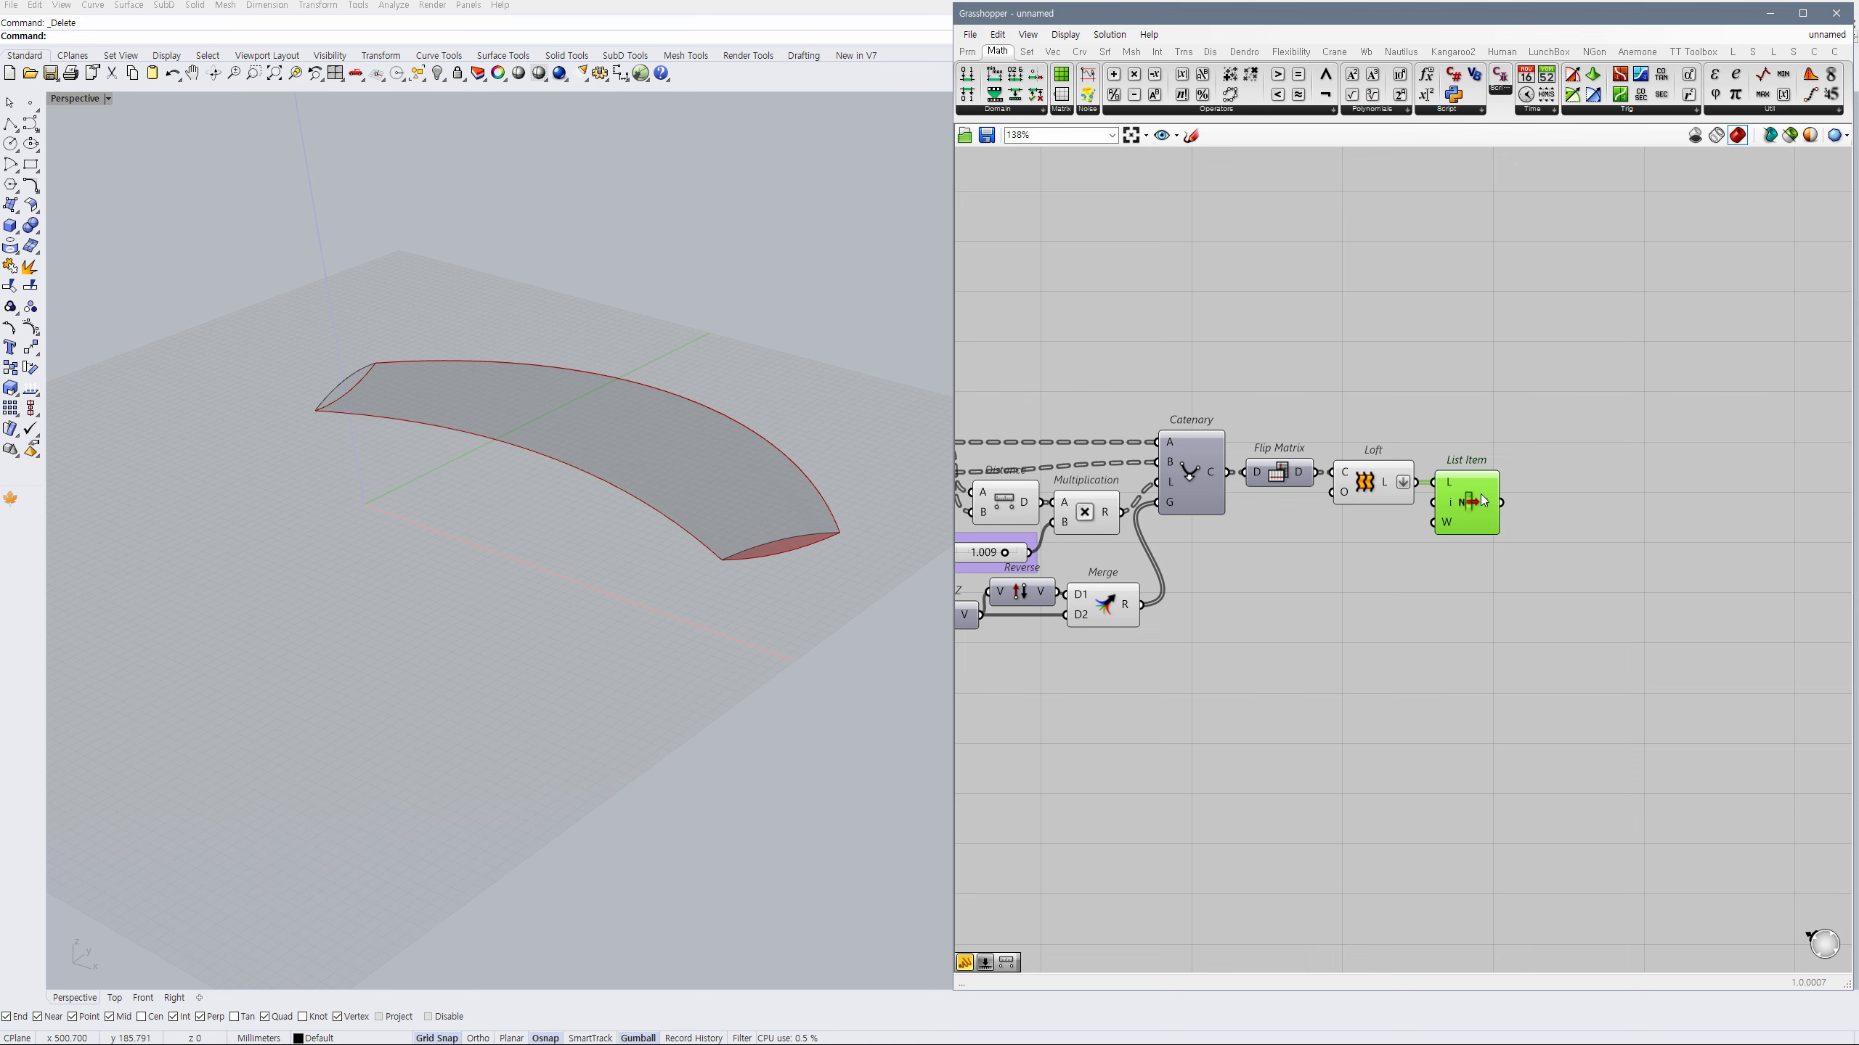
scroll(1525, 516, "up", 5)
left_click(1522, 529)
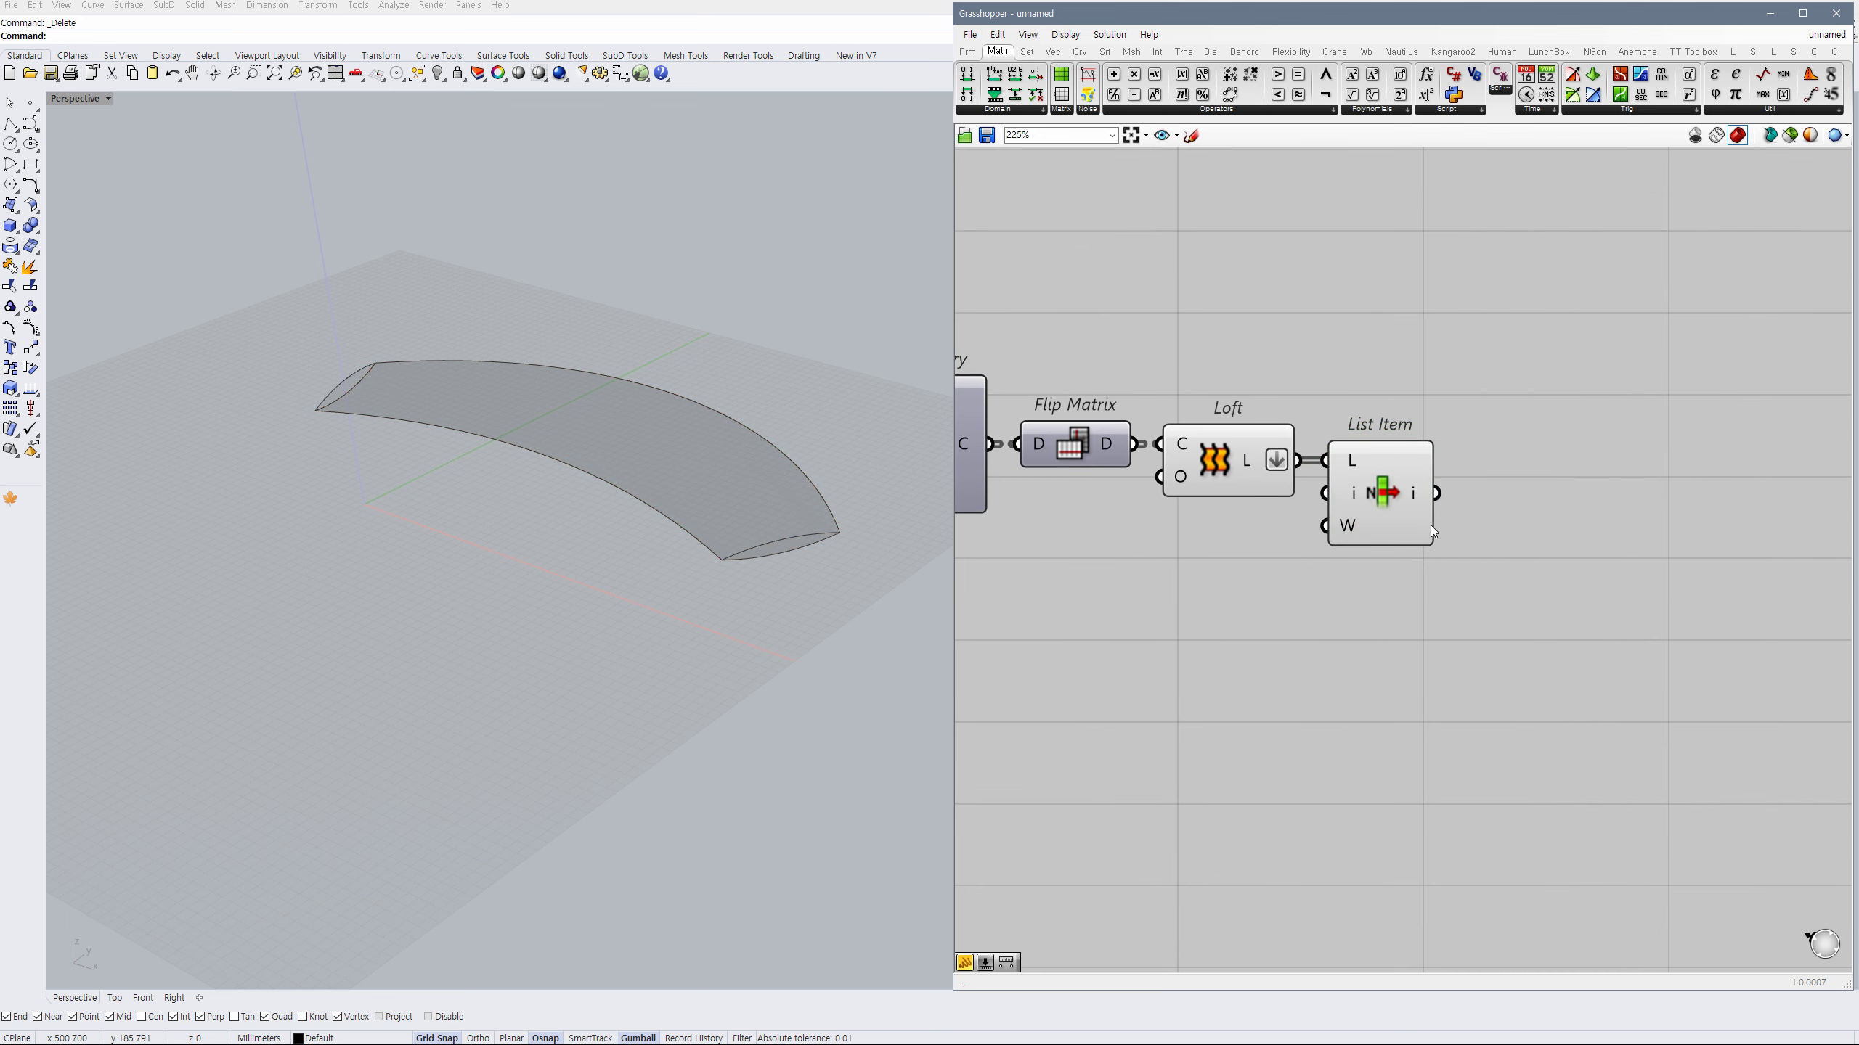
left_click_drag(1400, 519, 1395, 519)
mouse_move(856, 520)
right_mouse_down()
mouse_move(850, 435)
mouse_move(876, 506)
right_mouse_up()
right_click_drag(1458, 525, 1432, 512)
left_click(1449, 526)
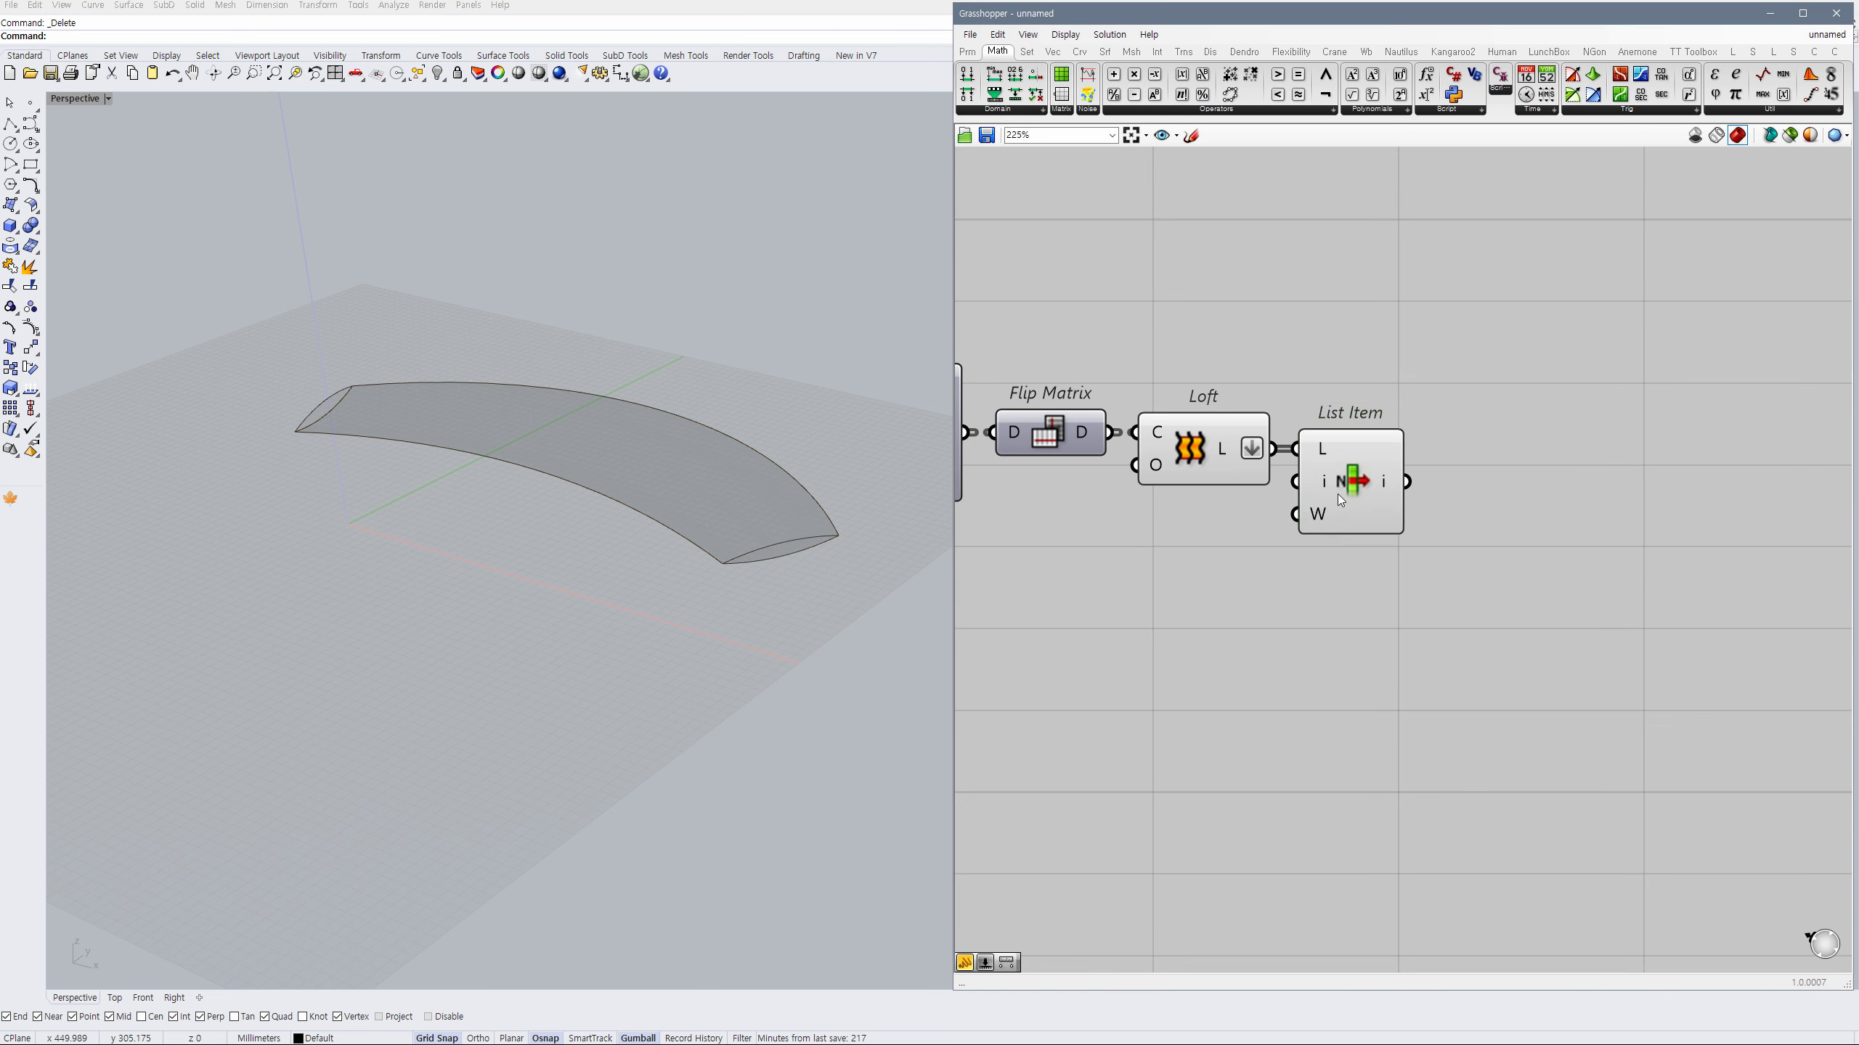
Add an Isotrim component and connect the new List Item's i output to its S input.
double_click(1459, 532)
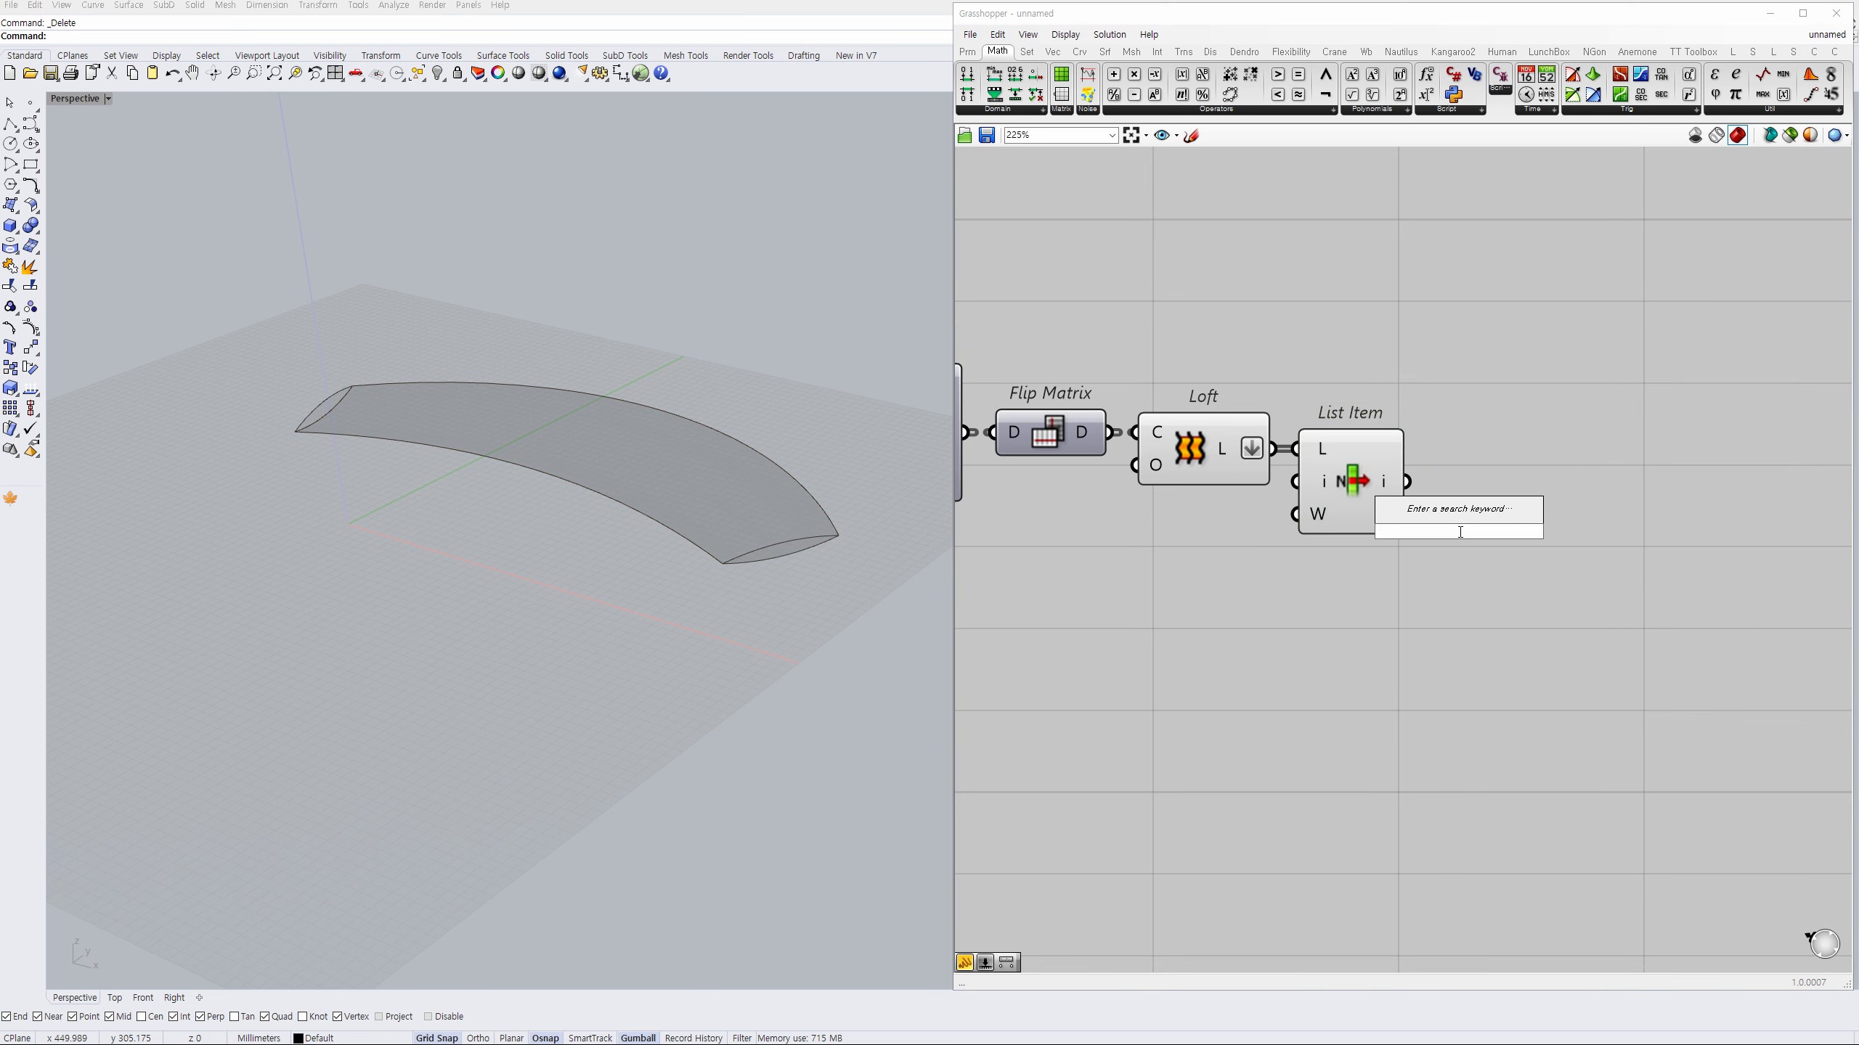
type("iso")
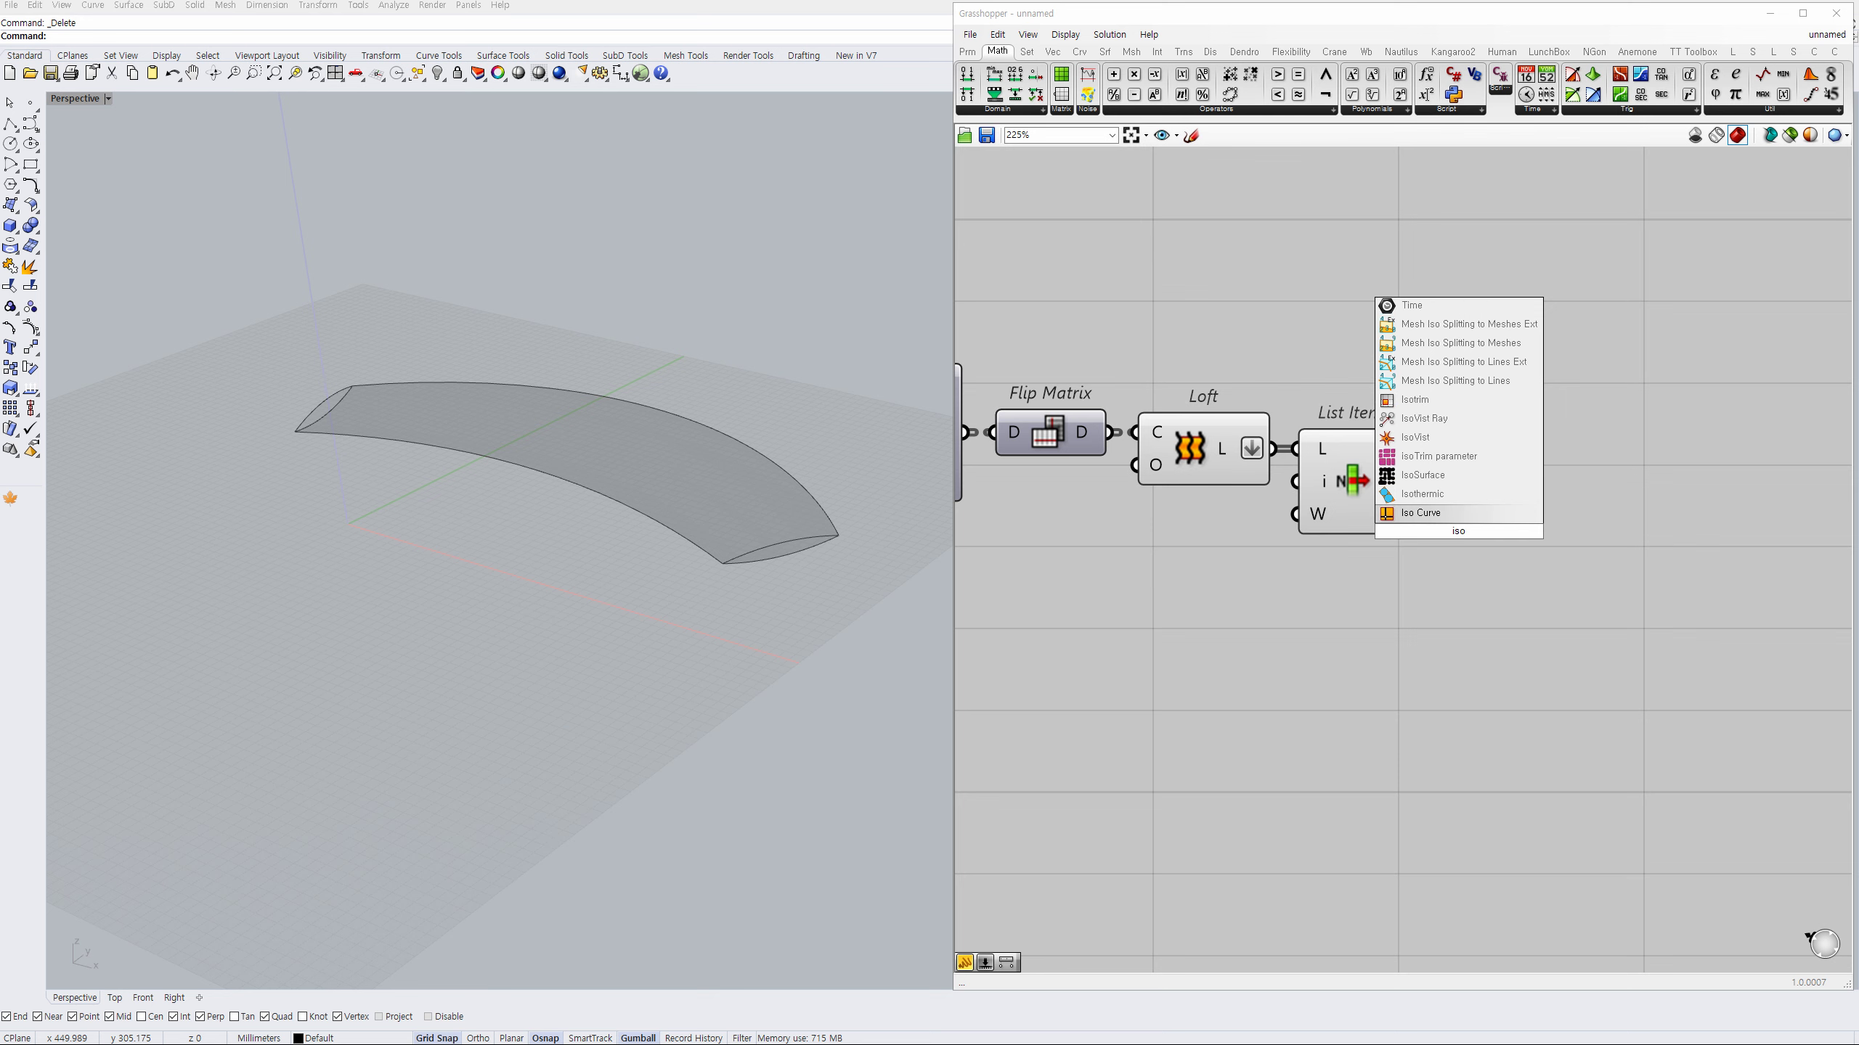
left_click(1423, 401)
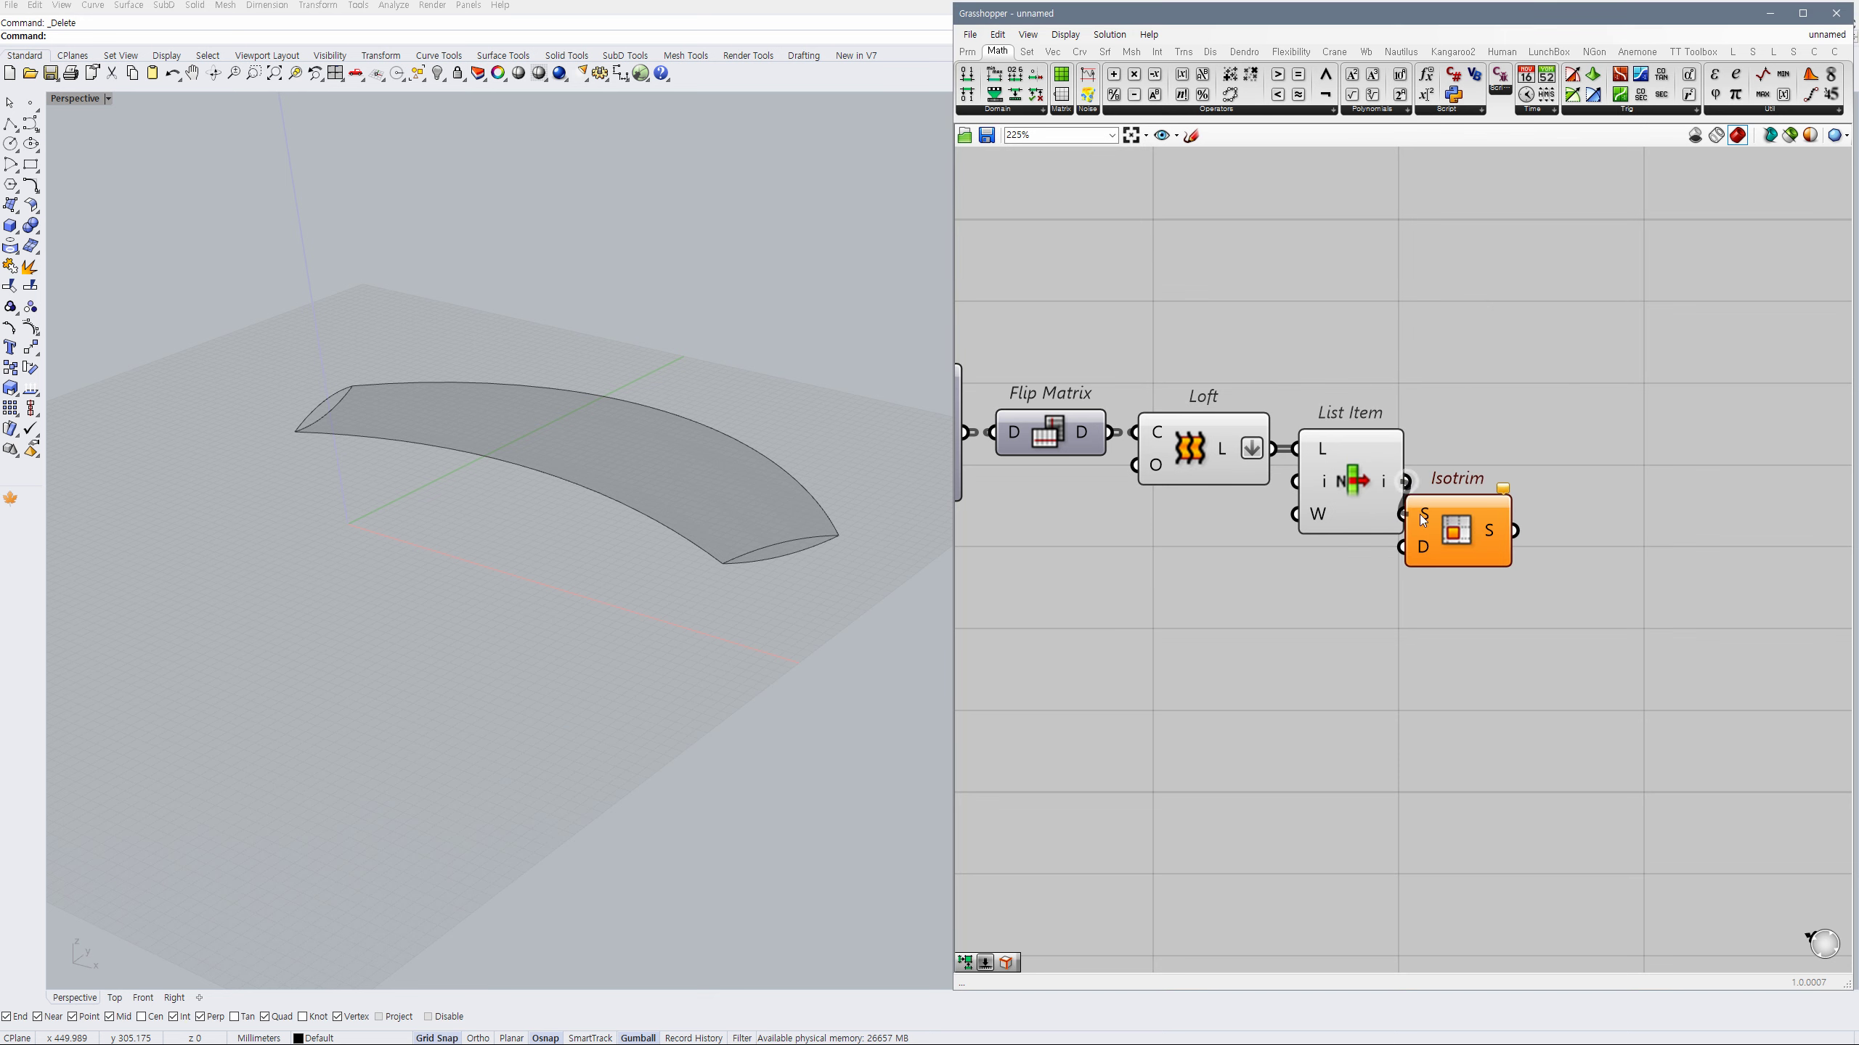
left_click_drag(1421, 514, 1523, 490)
left_click(1444, 530)
Add a +1 output to the List Item component that follows the Loft.
scroll(1444, 530, "up", 4)
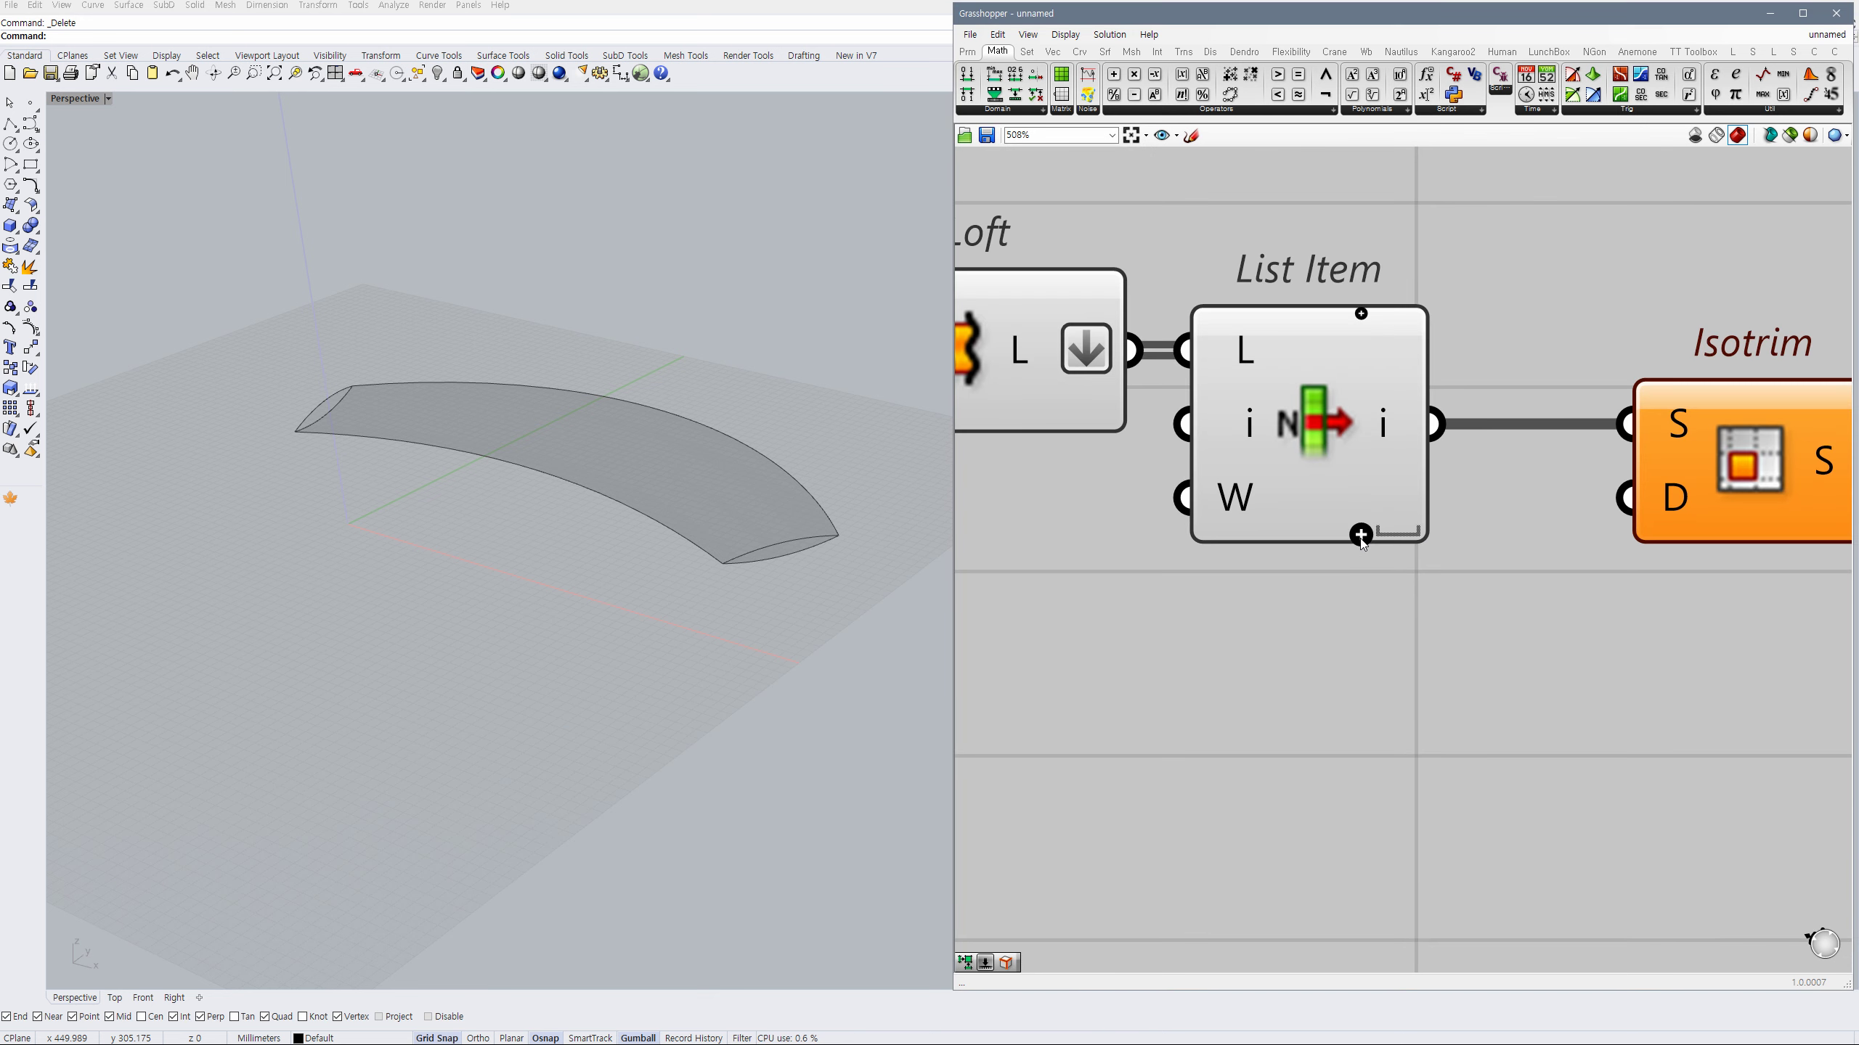
scroll(1446, 521, "down", 3)
scroll(1440, 515, "down", 3)
left_click(1378, 478)
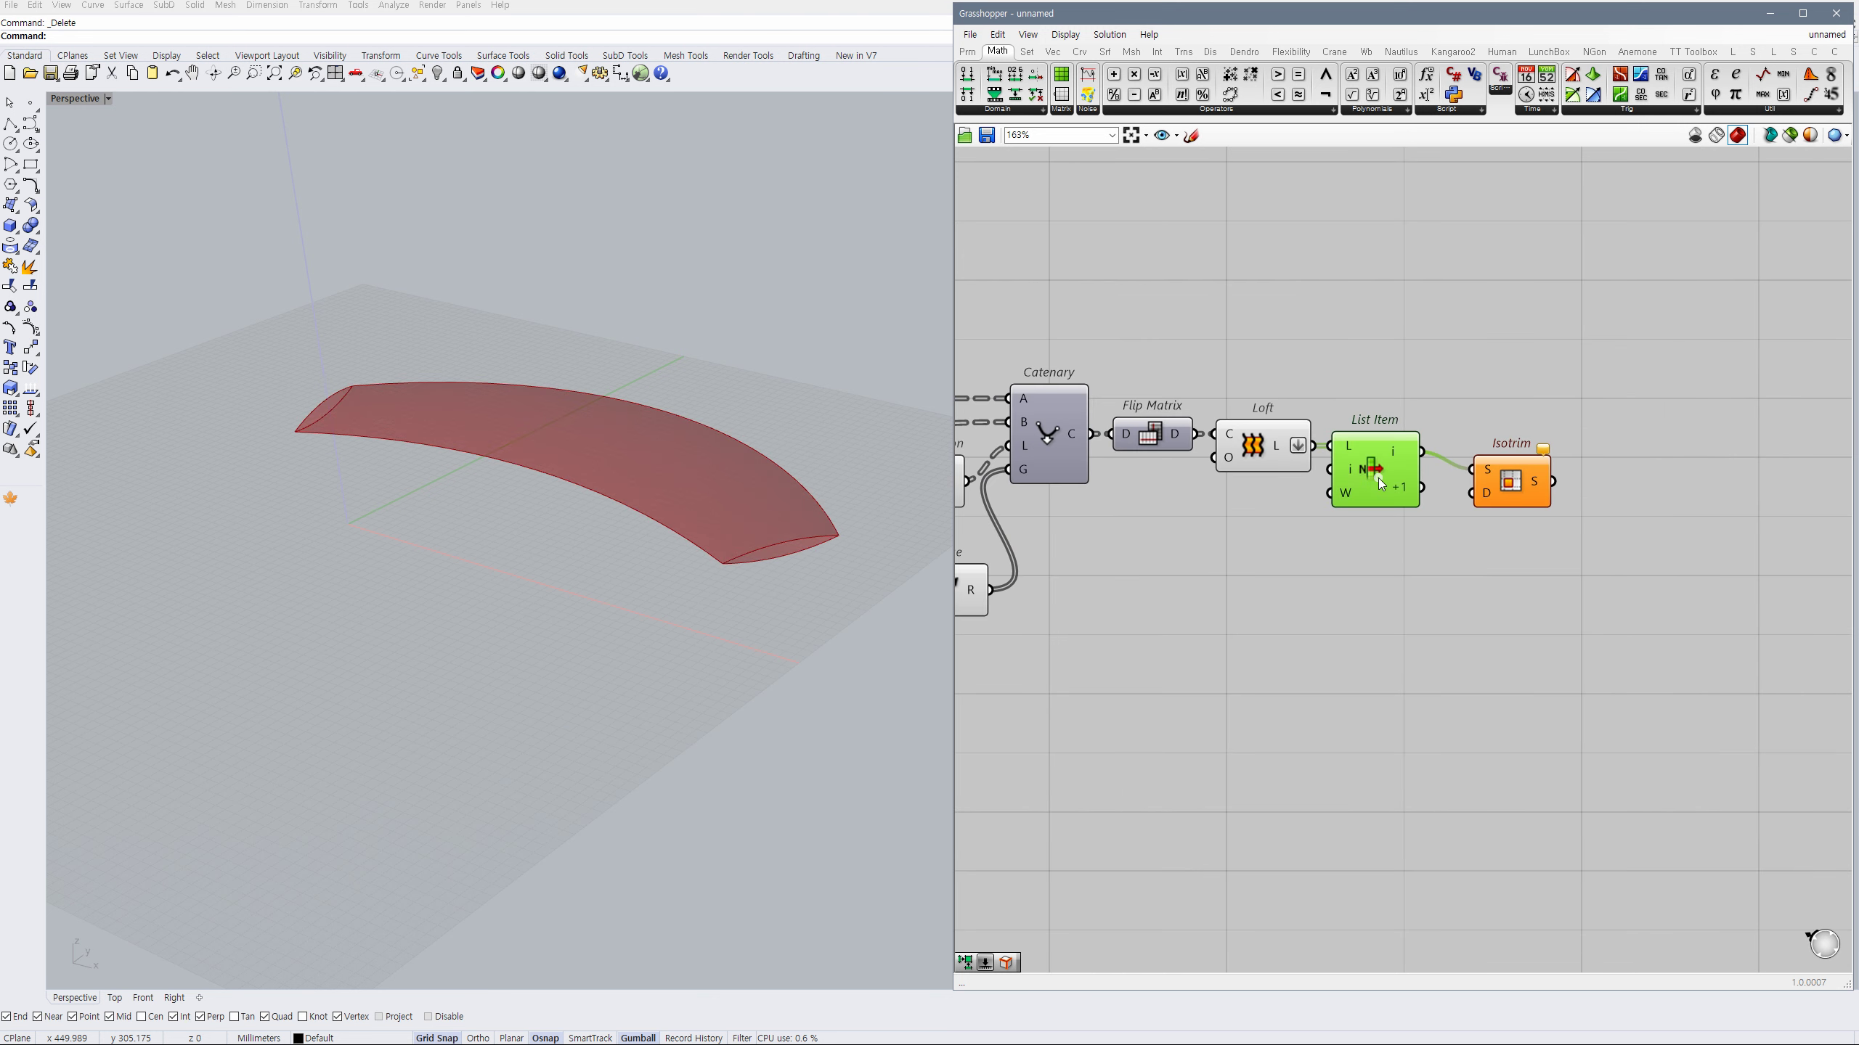
left_click(1321, 560)
scroll(798, 509, "up", 3)
mouse_move(798, 509)
right_mouse_down()
mouse_move(787, 462)
mouse_move(795, 516)
right_mouse_up()
Reverse the List Item's L input and feed Isotrim's S input from the +1 output instead.
right_click(1351, 463)
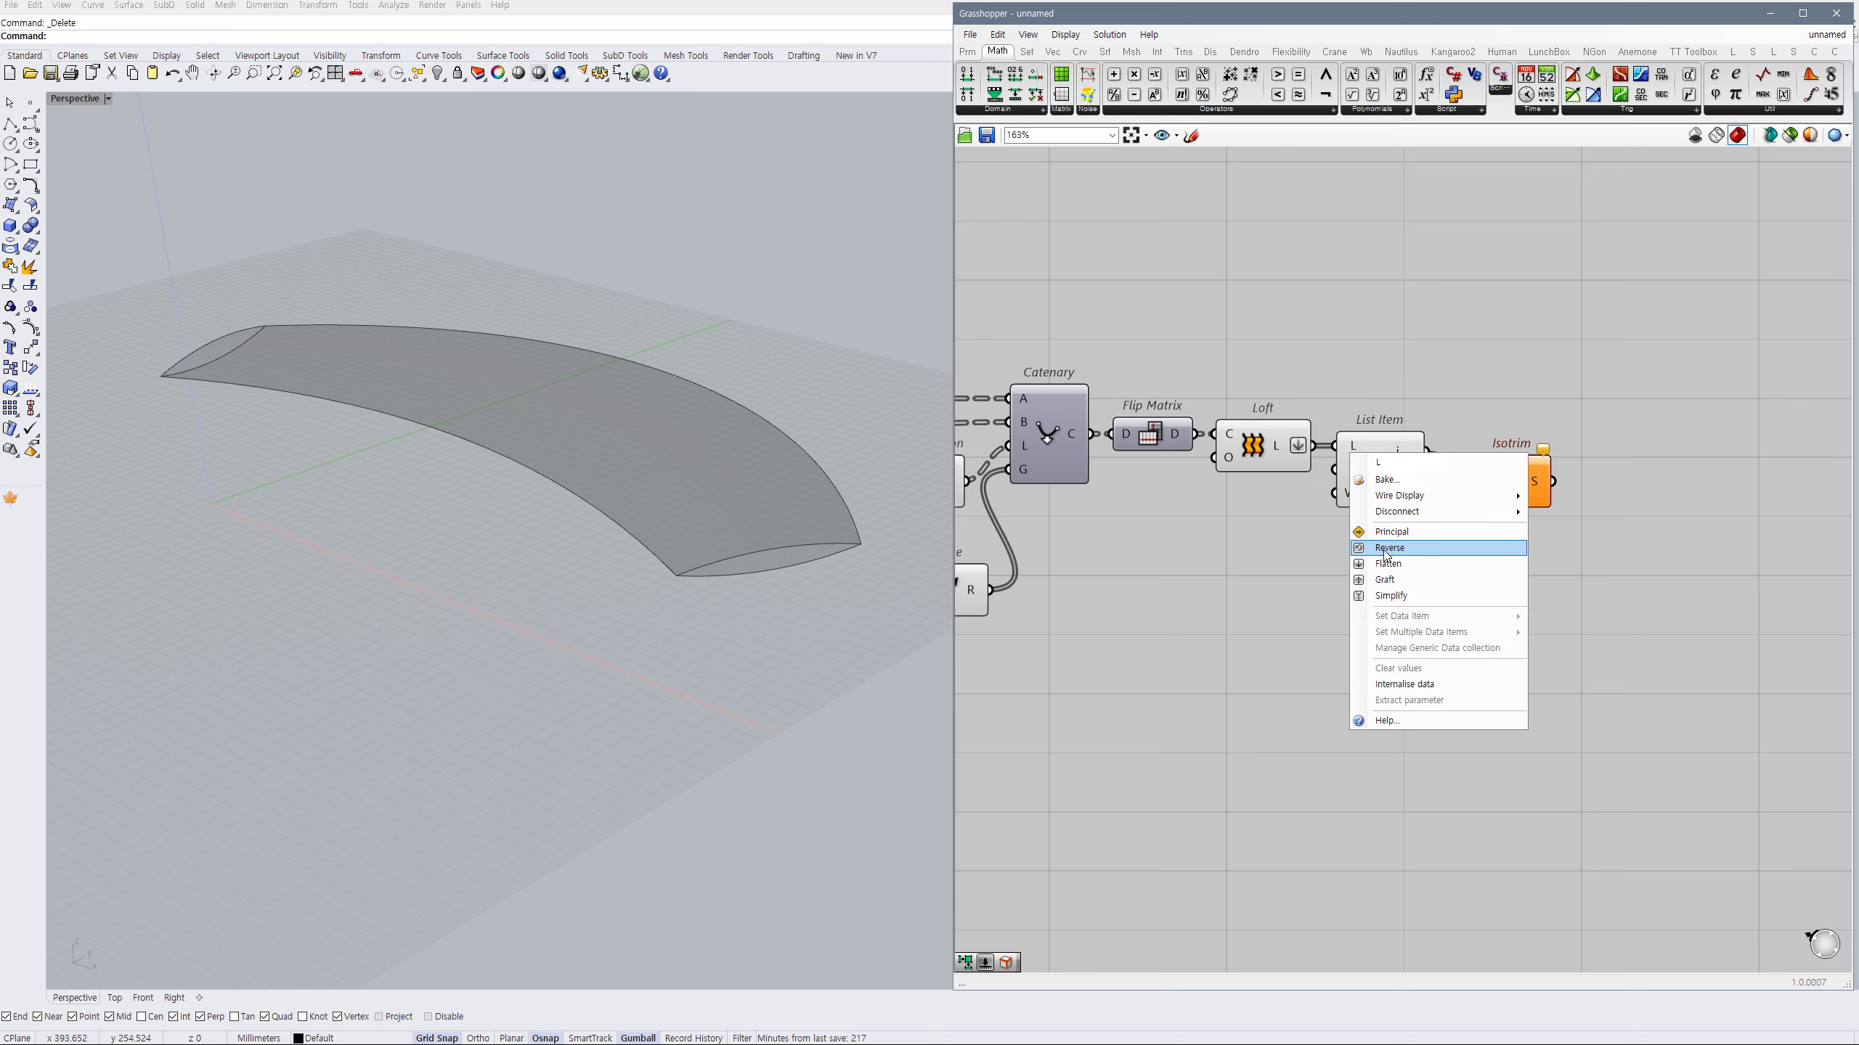
left_click(1387, 552)
left_click(1388, 480)
left_click_drag(1388, 480, 1528, 503)
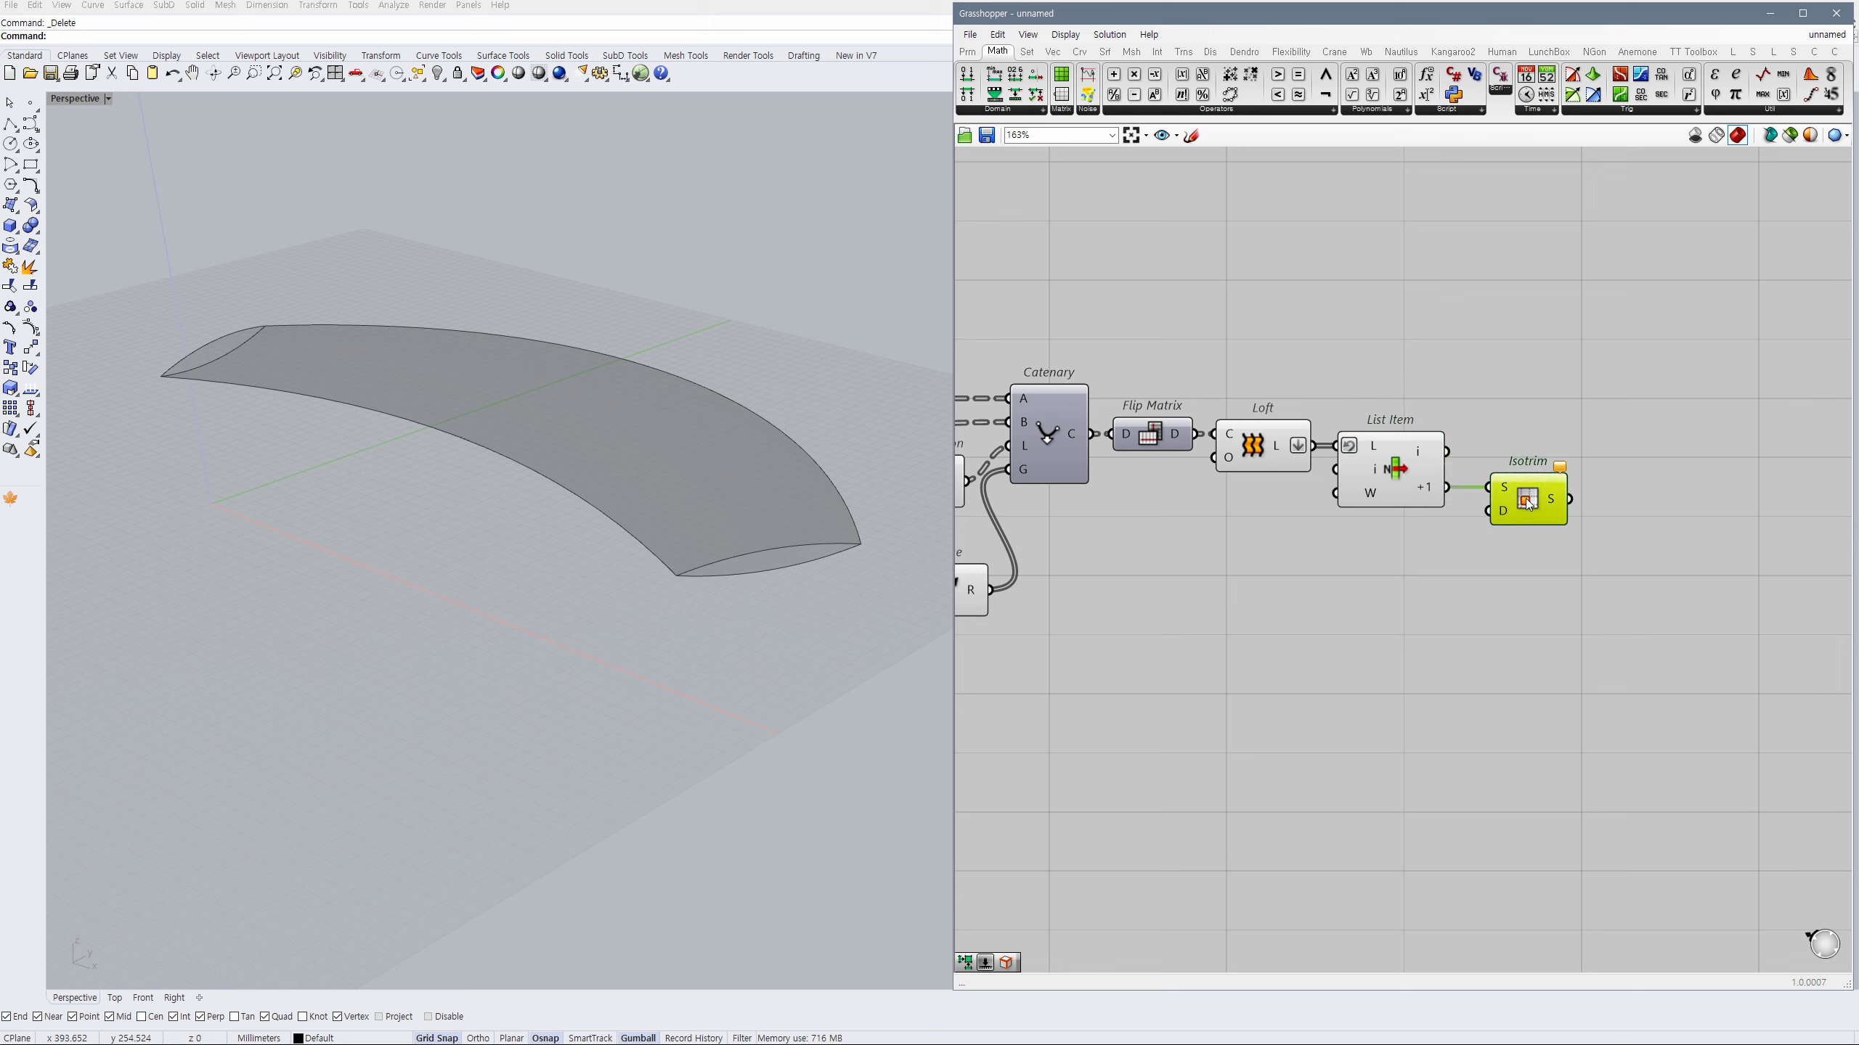
Add a Divide Domain² component and connect the List Item's +1 output to its I input.
left_click(1387, 567)
double_click(1406, 578)
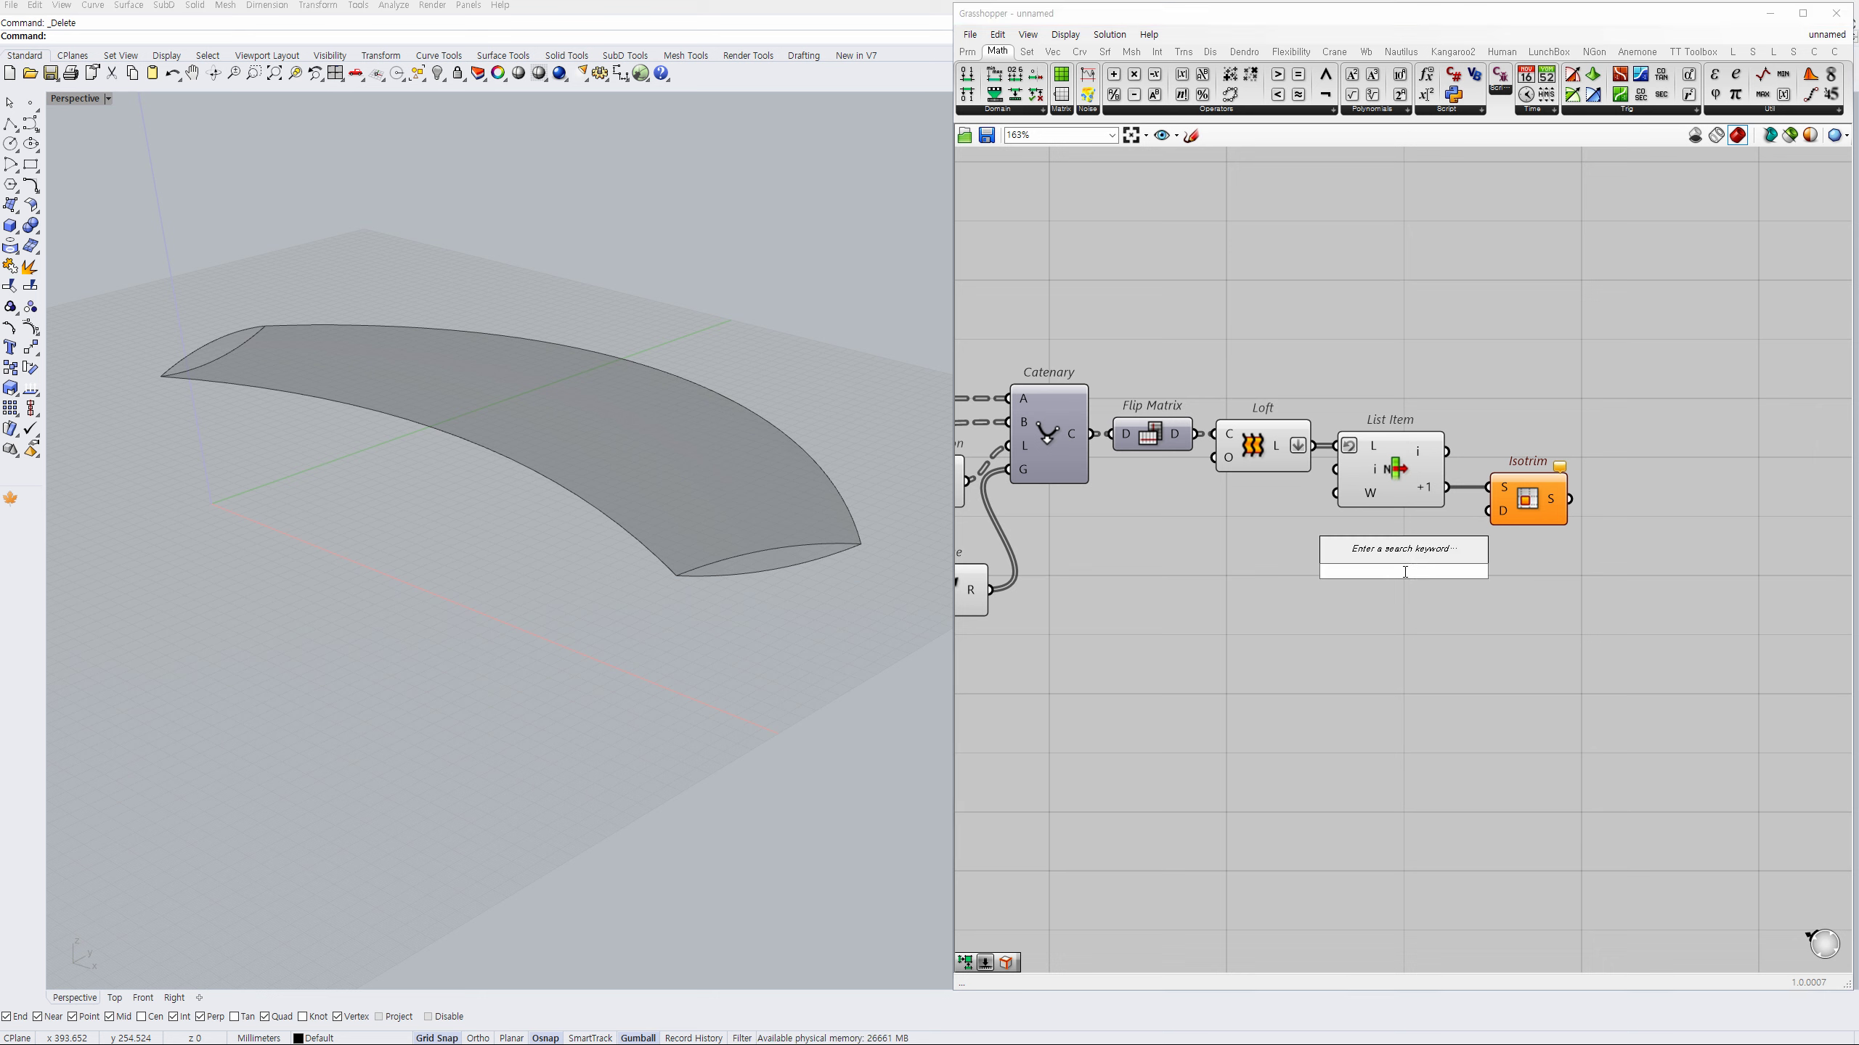
type("d domain")
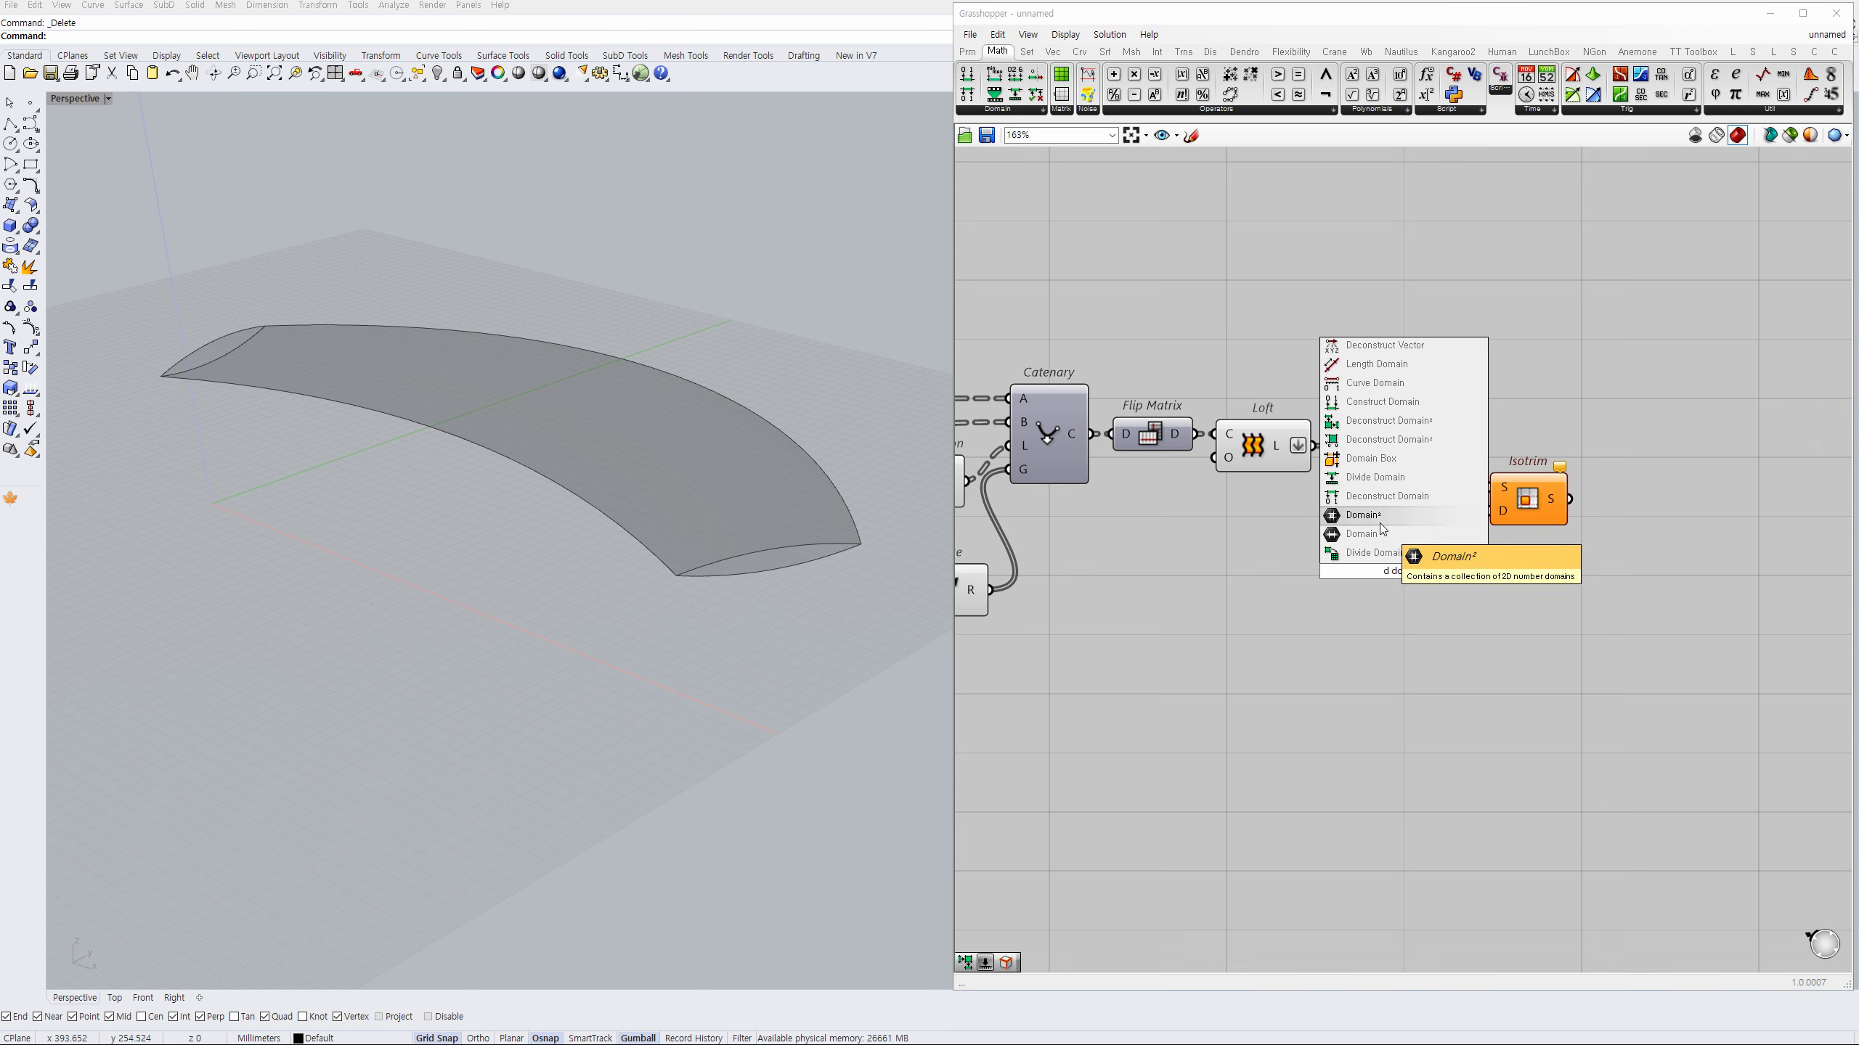
left_click(1392, 554)
left_click_drag(1404, 567, 1521, 580)
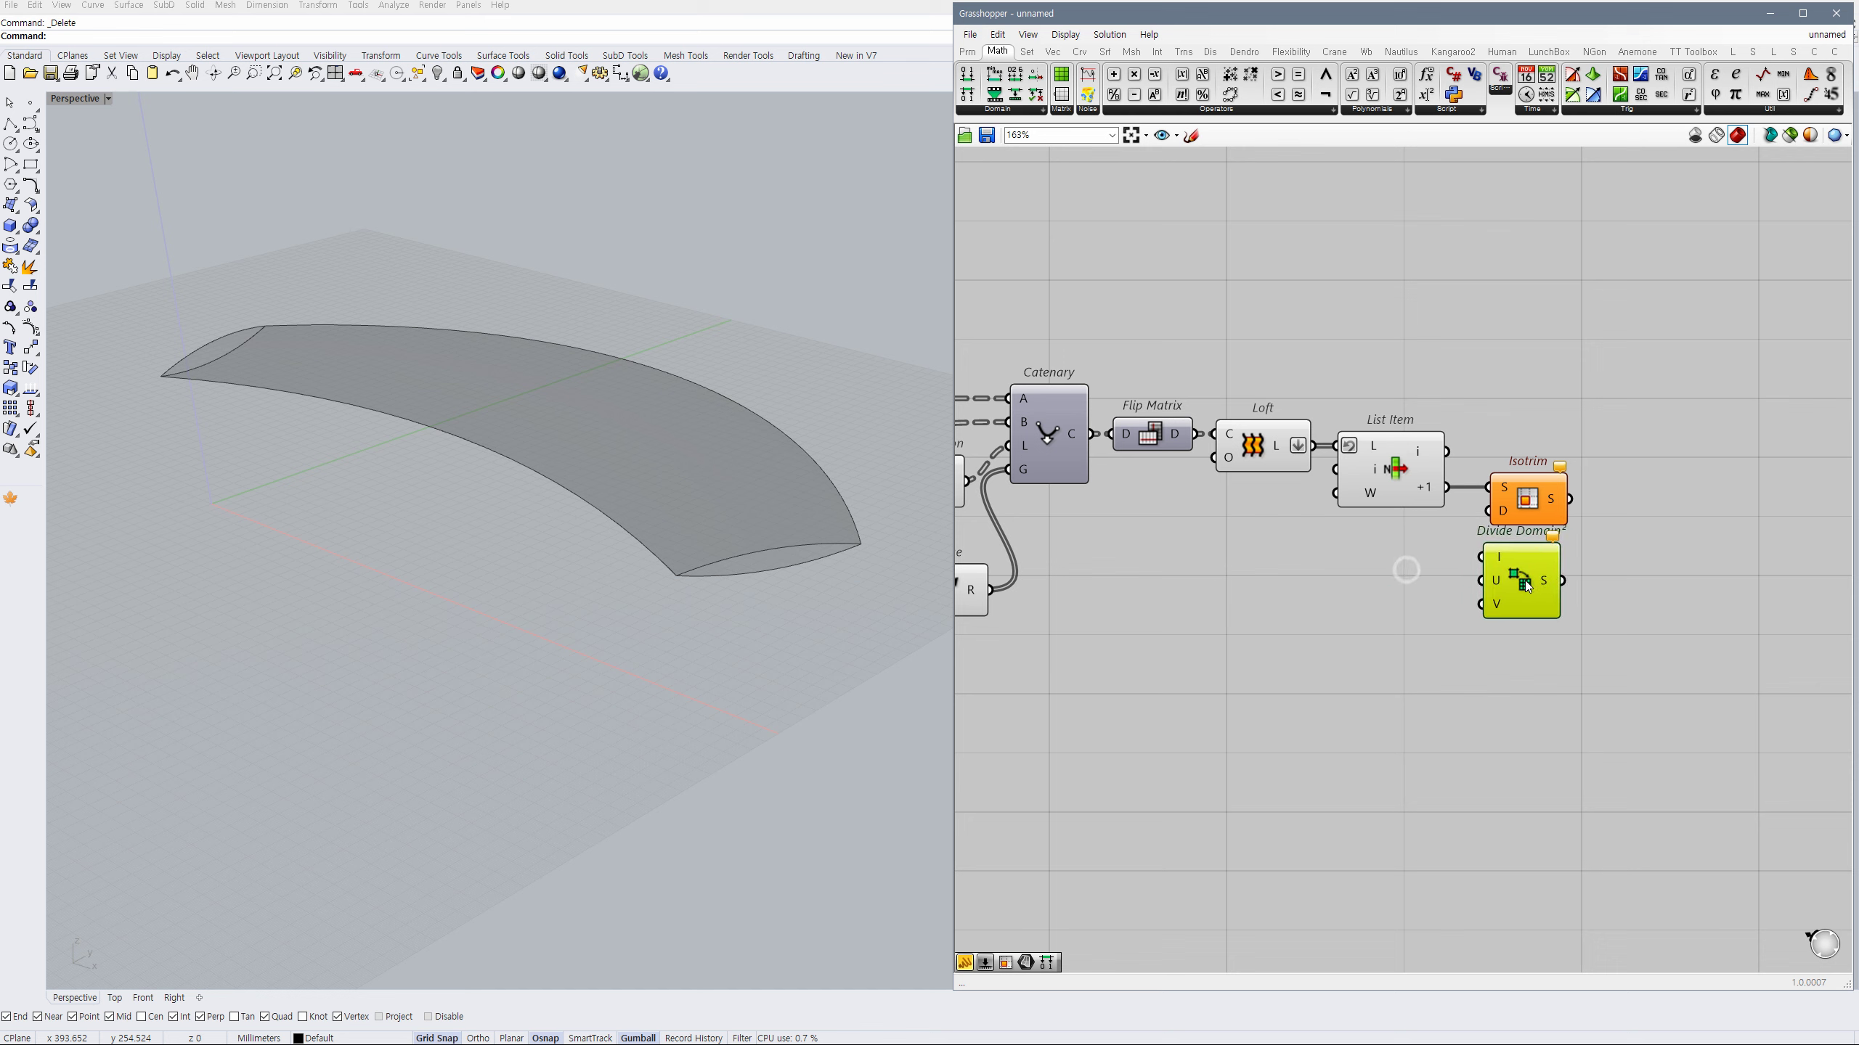
left_click_drag(1529, 505, 1592, 505)
left_click_drag(1446, 489, 1490, 558)
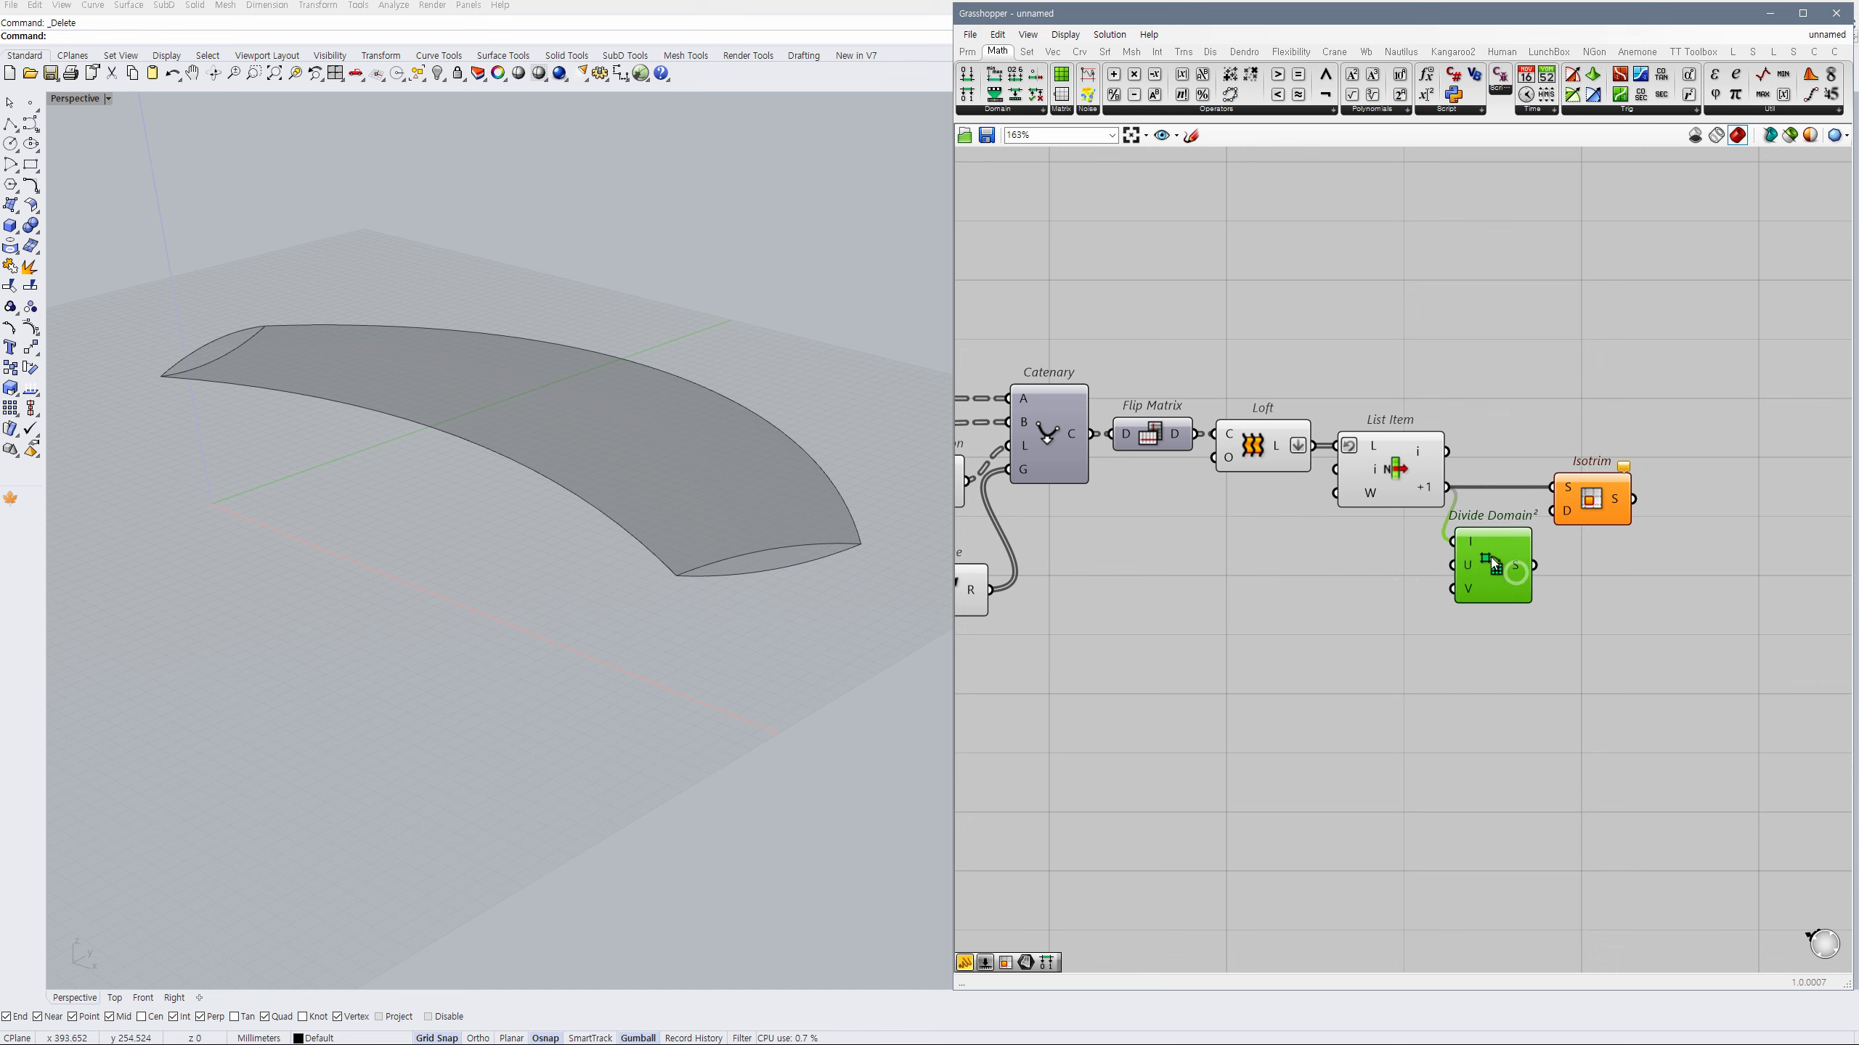
Add a panel containing 1 and connect it to Divide Domain²'s V input.
left_click(1362, 572)
double_click(1377, 594)
type("1")
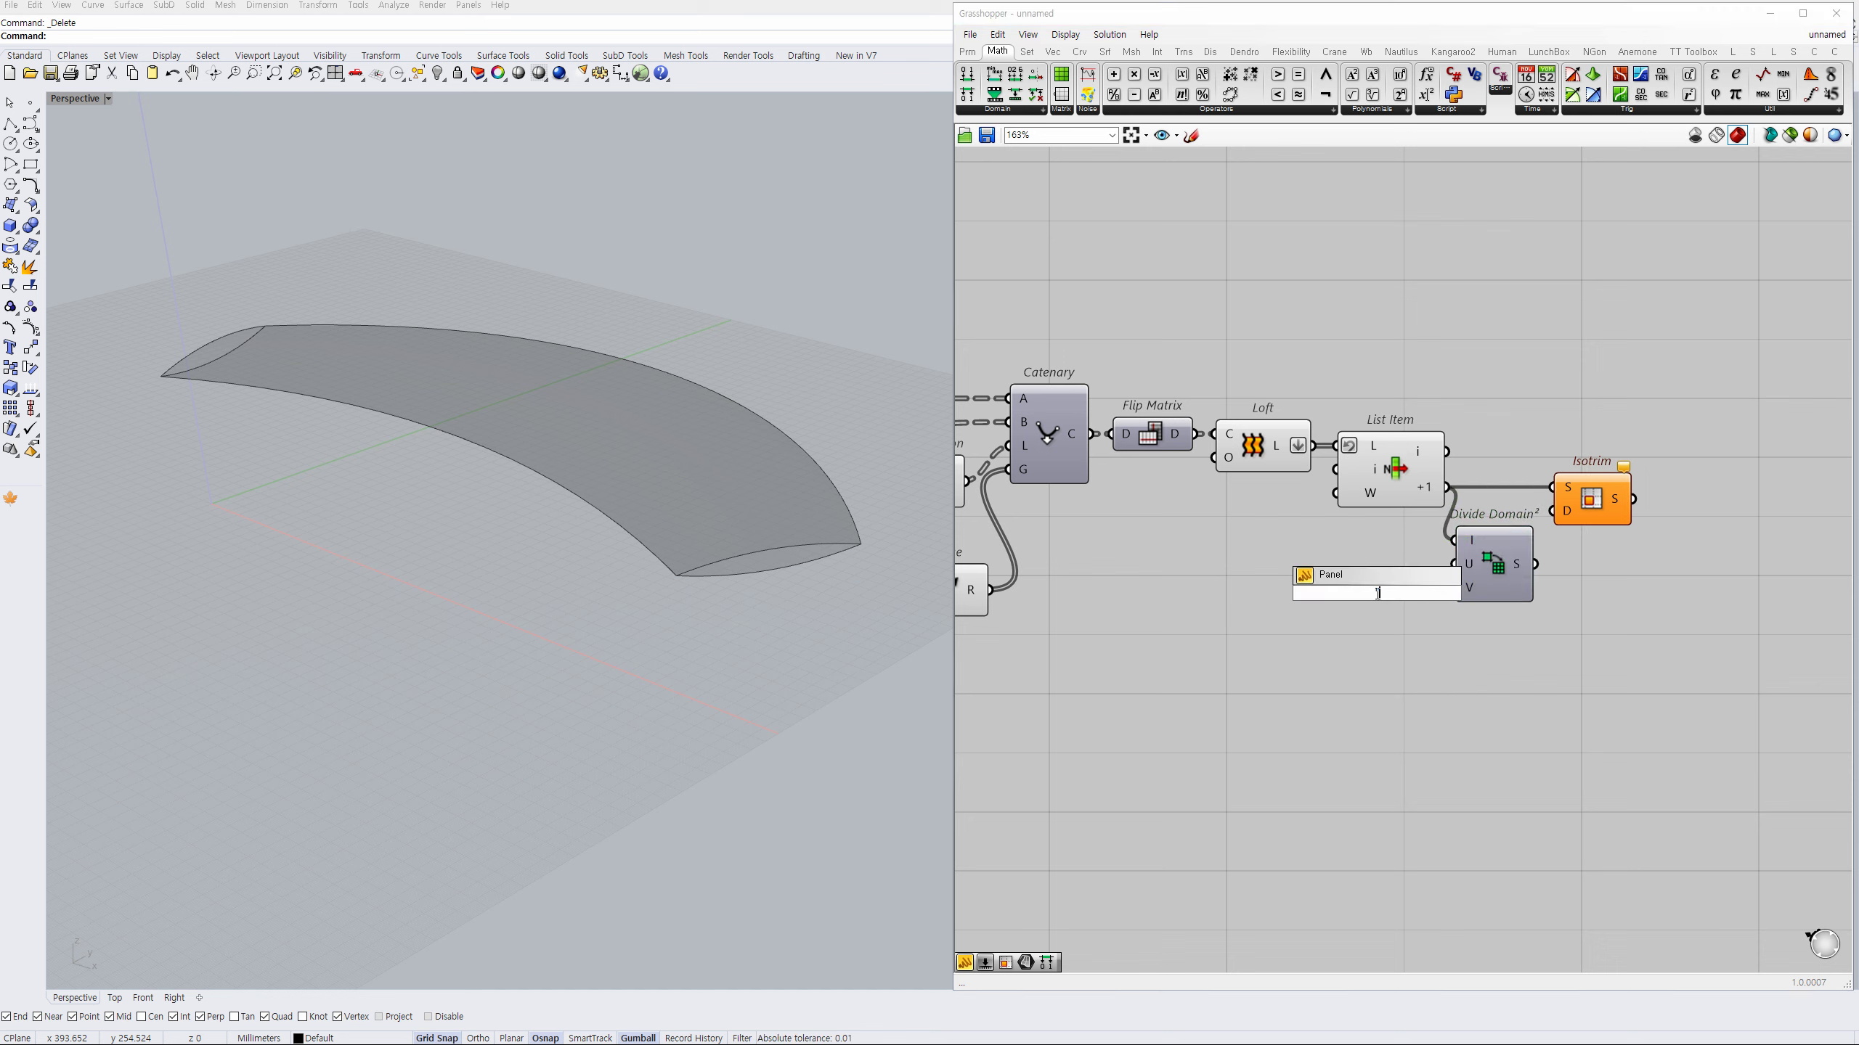
key("Return")
left_click_drag(1458, 594, 1400, 590)
Add a grouped number slider set to 4 and connect it to Divide Domain²'s U input.
left_click(1333, 551)
double_click(1333, 552)
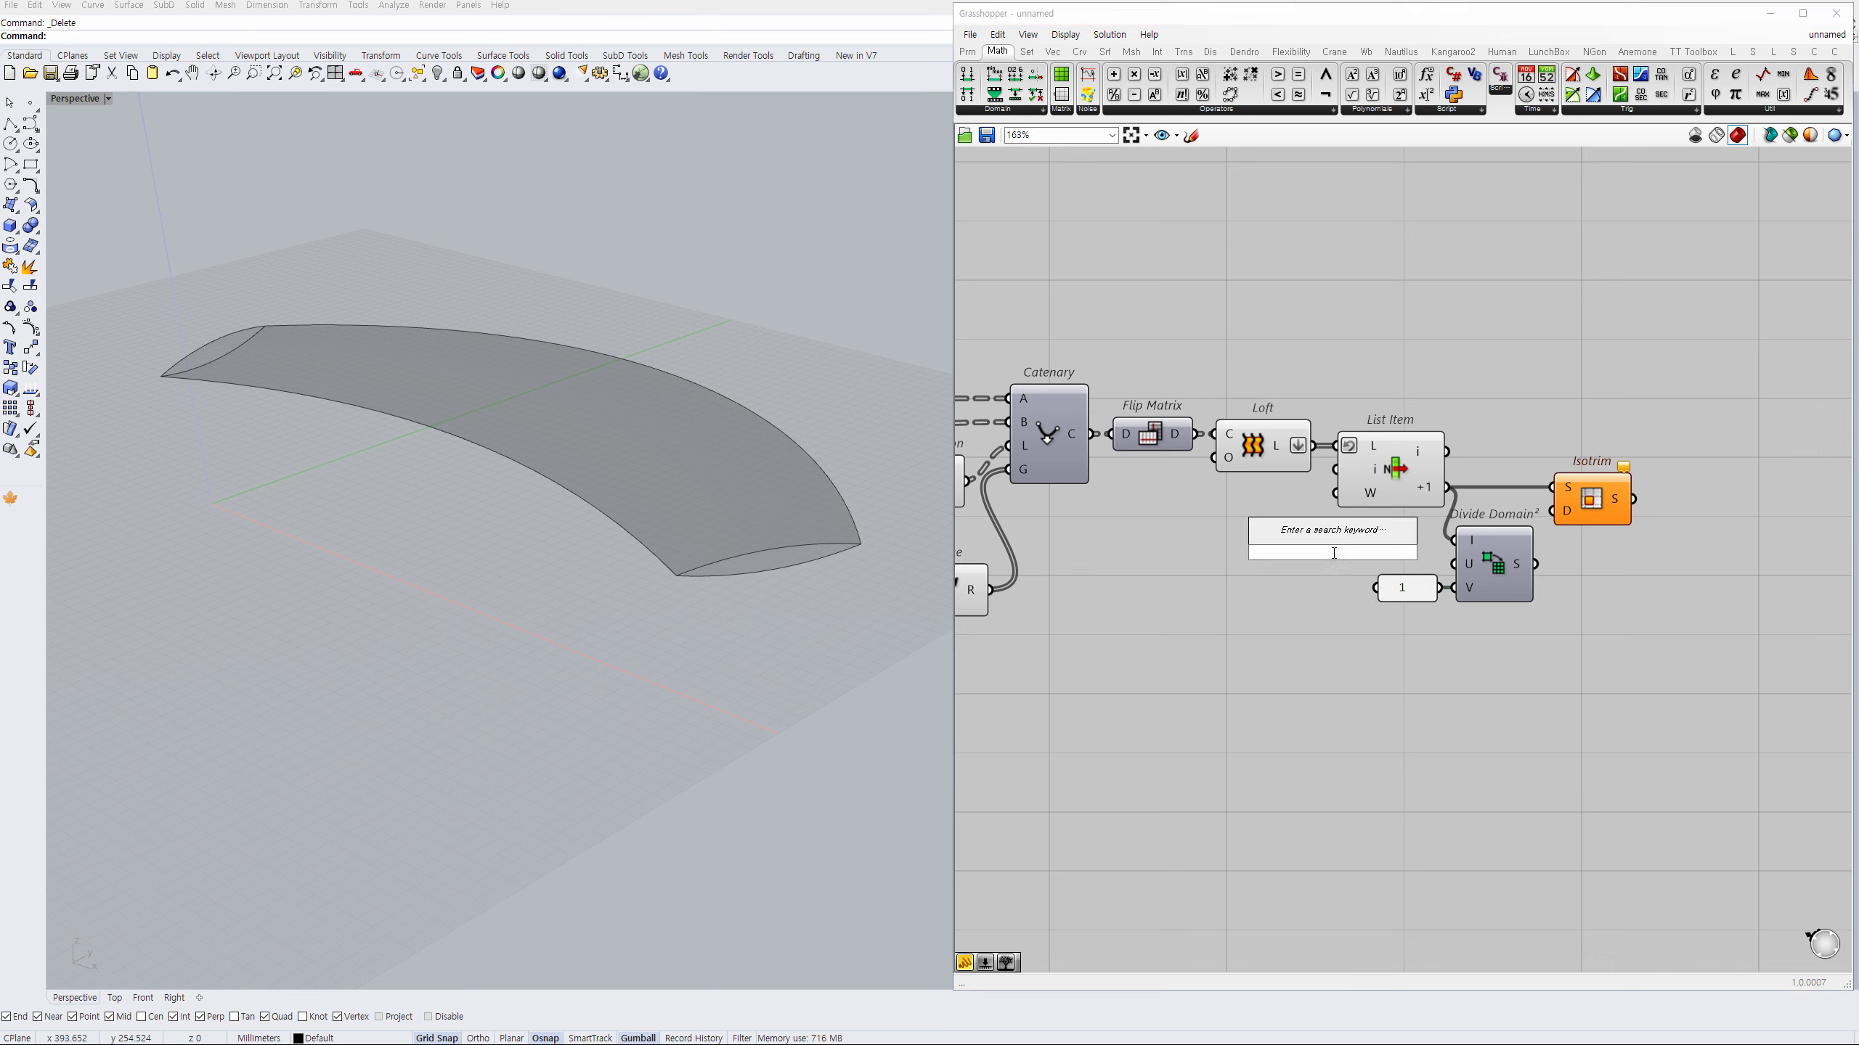
type("3")
key("Return")
mouse_move(1331, 555)
left_mouse_down()
mouse_move(1394, 556)
mouse_move(1338, 563)
left_mouse_up()
key("ctrl+g")
left_click_drag(1505, 622, 1343, 574)
Connect Divide Domain²'s S output to Isotrim's D input to split the surface into segments.
left_click(1614, 579)
left_click_drag(1591, 514, 1610, 522)
left_click(1622, 562)
right_click_drag(1621, 561, 1567, 541)
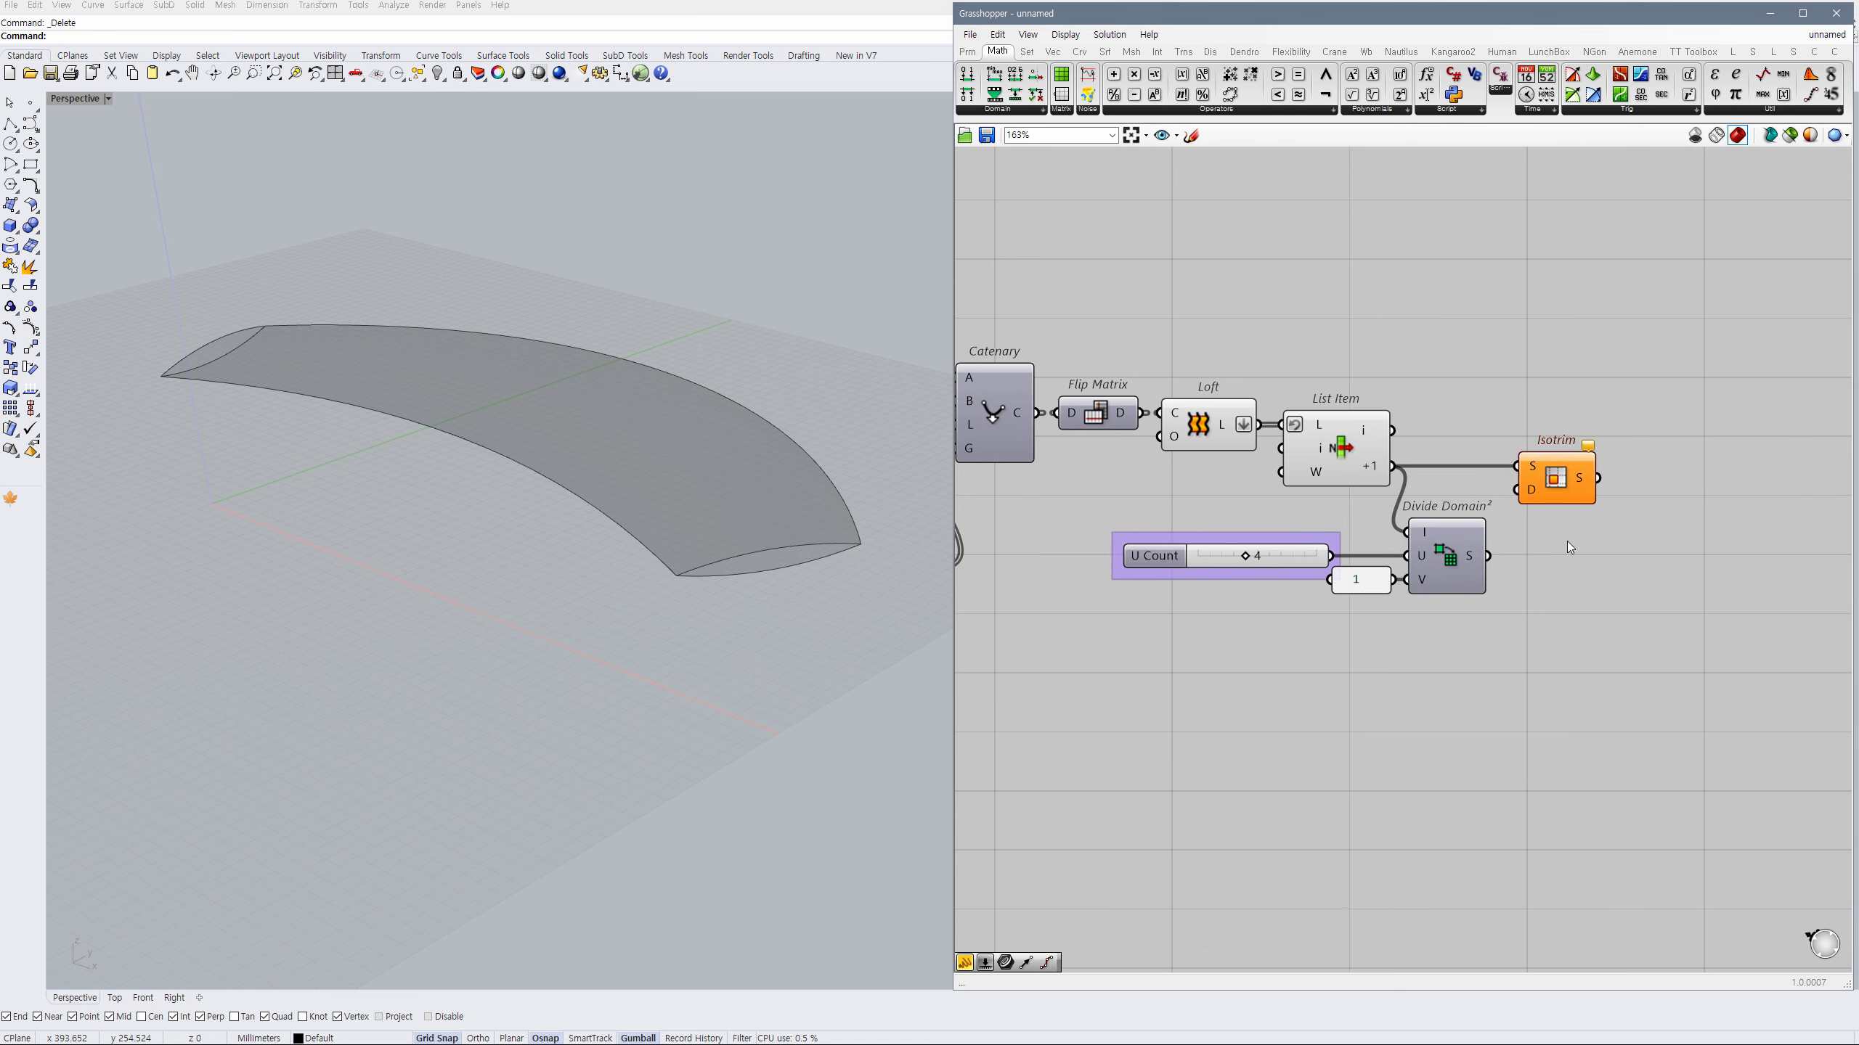
left_click_drag(1513, 508, 1516, 490)
left_click(1556, 480)
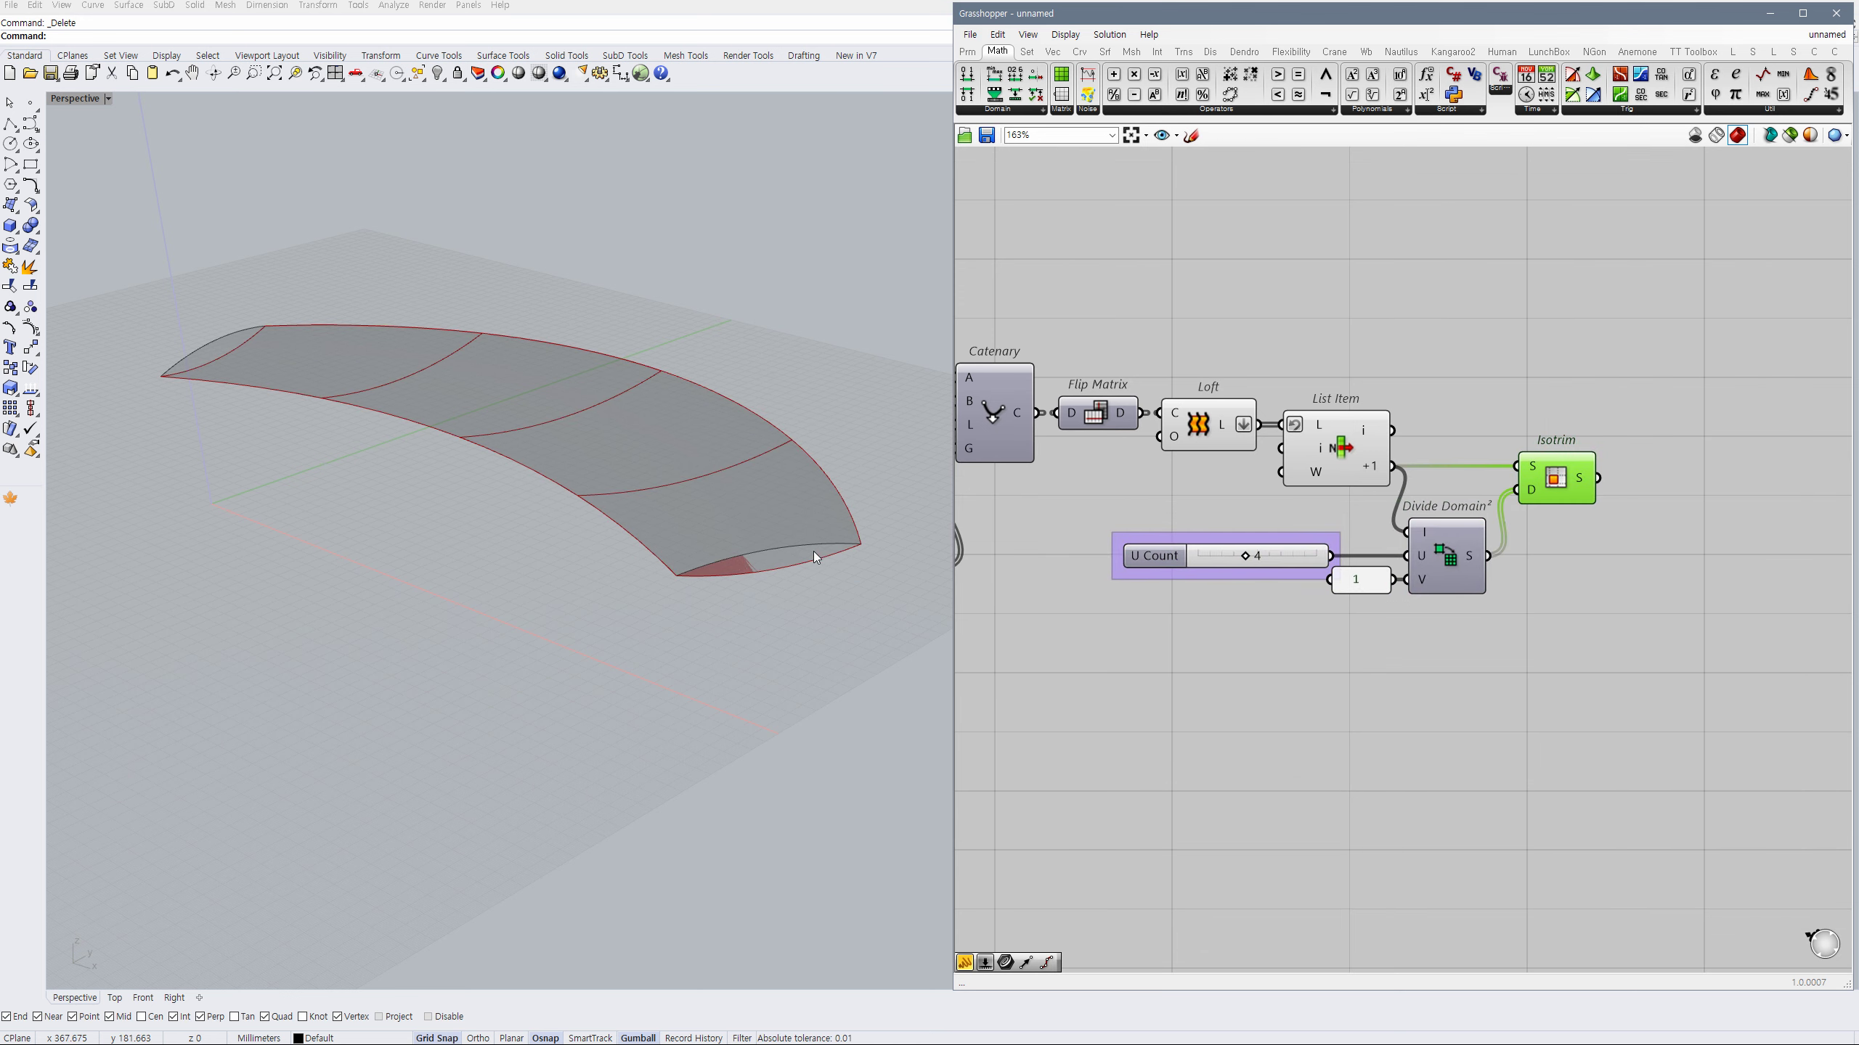
Hide the previews of the second List Item and the Loft components.
right_click_drag(818, 558, 761, 532)
left_click(1341, 457)
key("ctrl+q")
left_click(1220, 429)
key("ctrl+q")
scroll(752, 505, "down", 3)
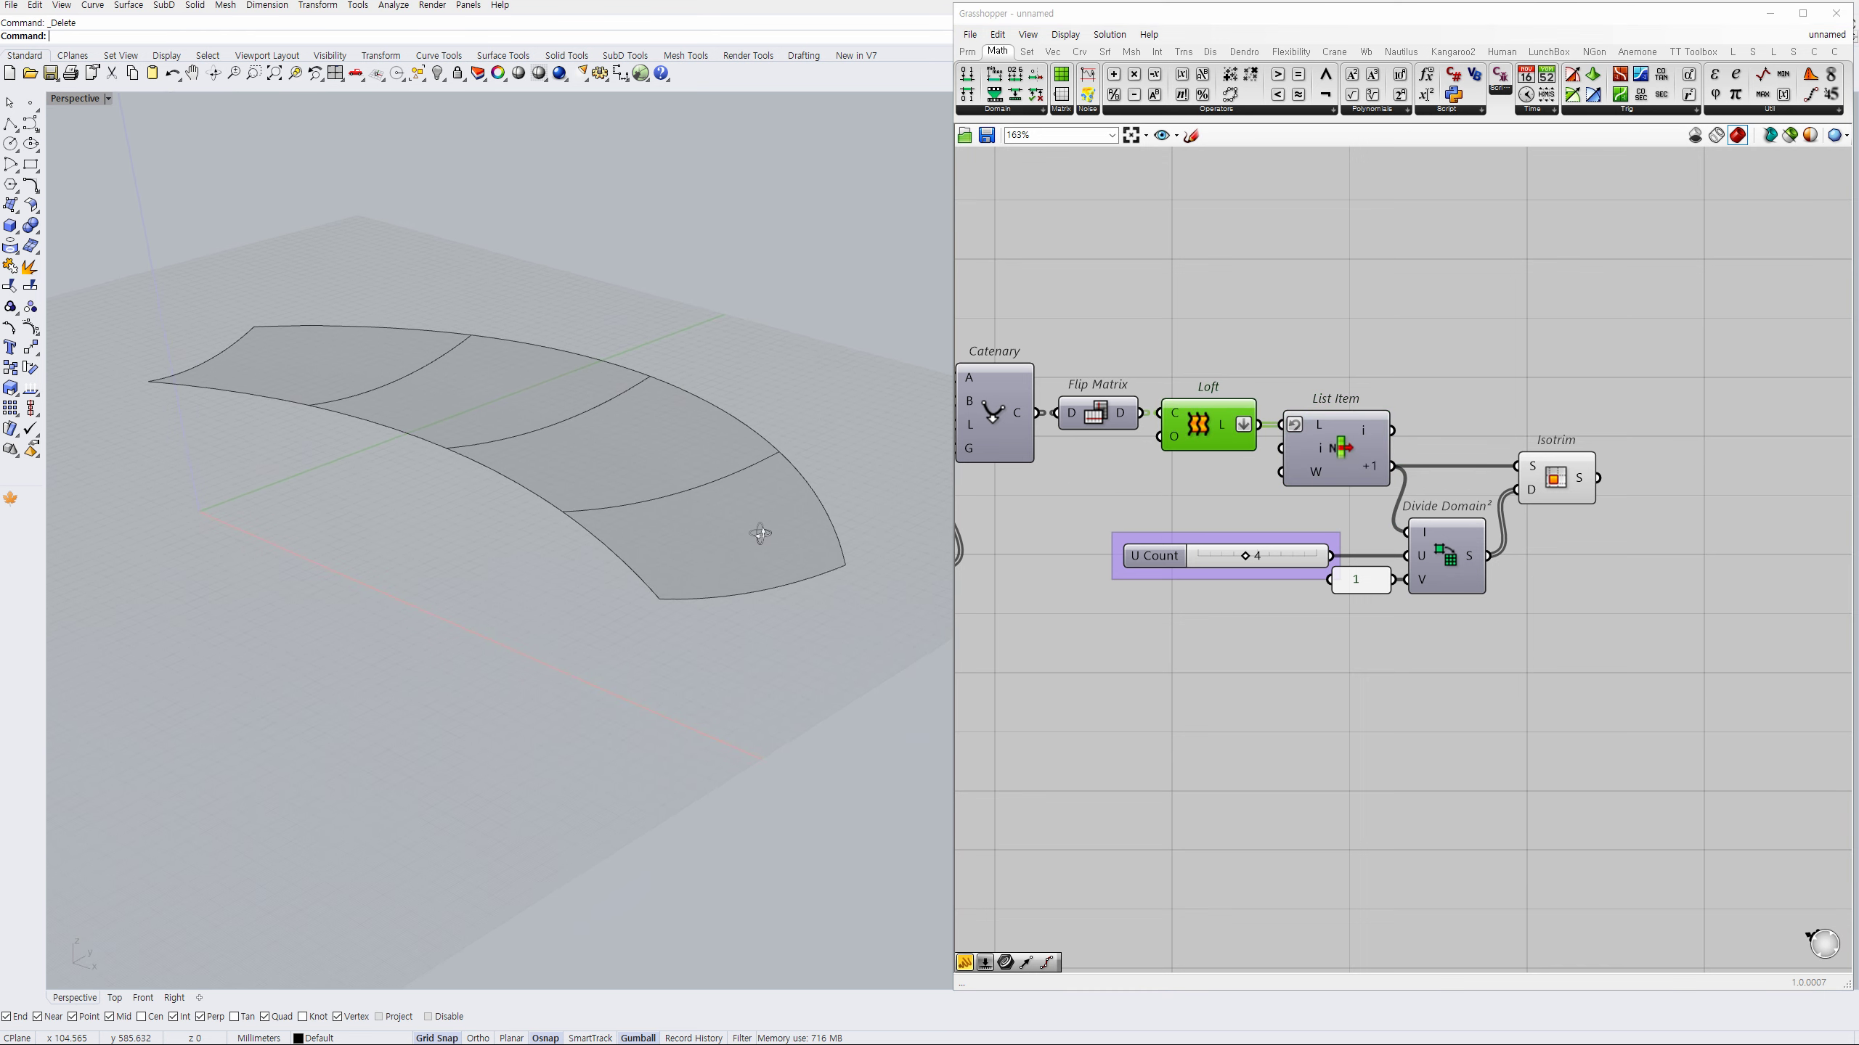
Add an Area component and connect Isotrim's S output to its G input.
scroll(1573, 543, "down", 3)
left_click(1475, 538)
left_click_drag(1422, 501, 1413, 501)
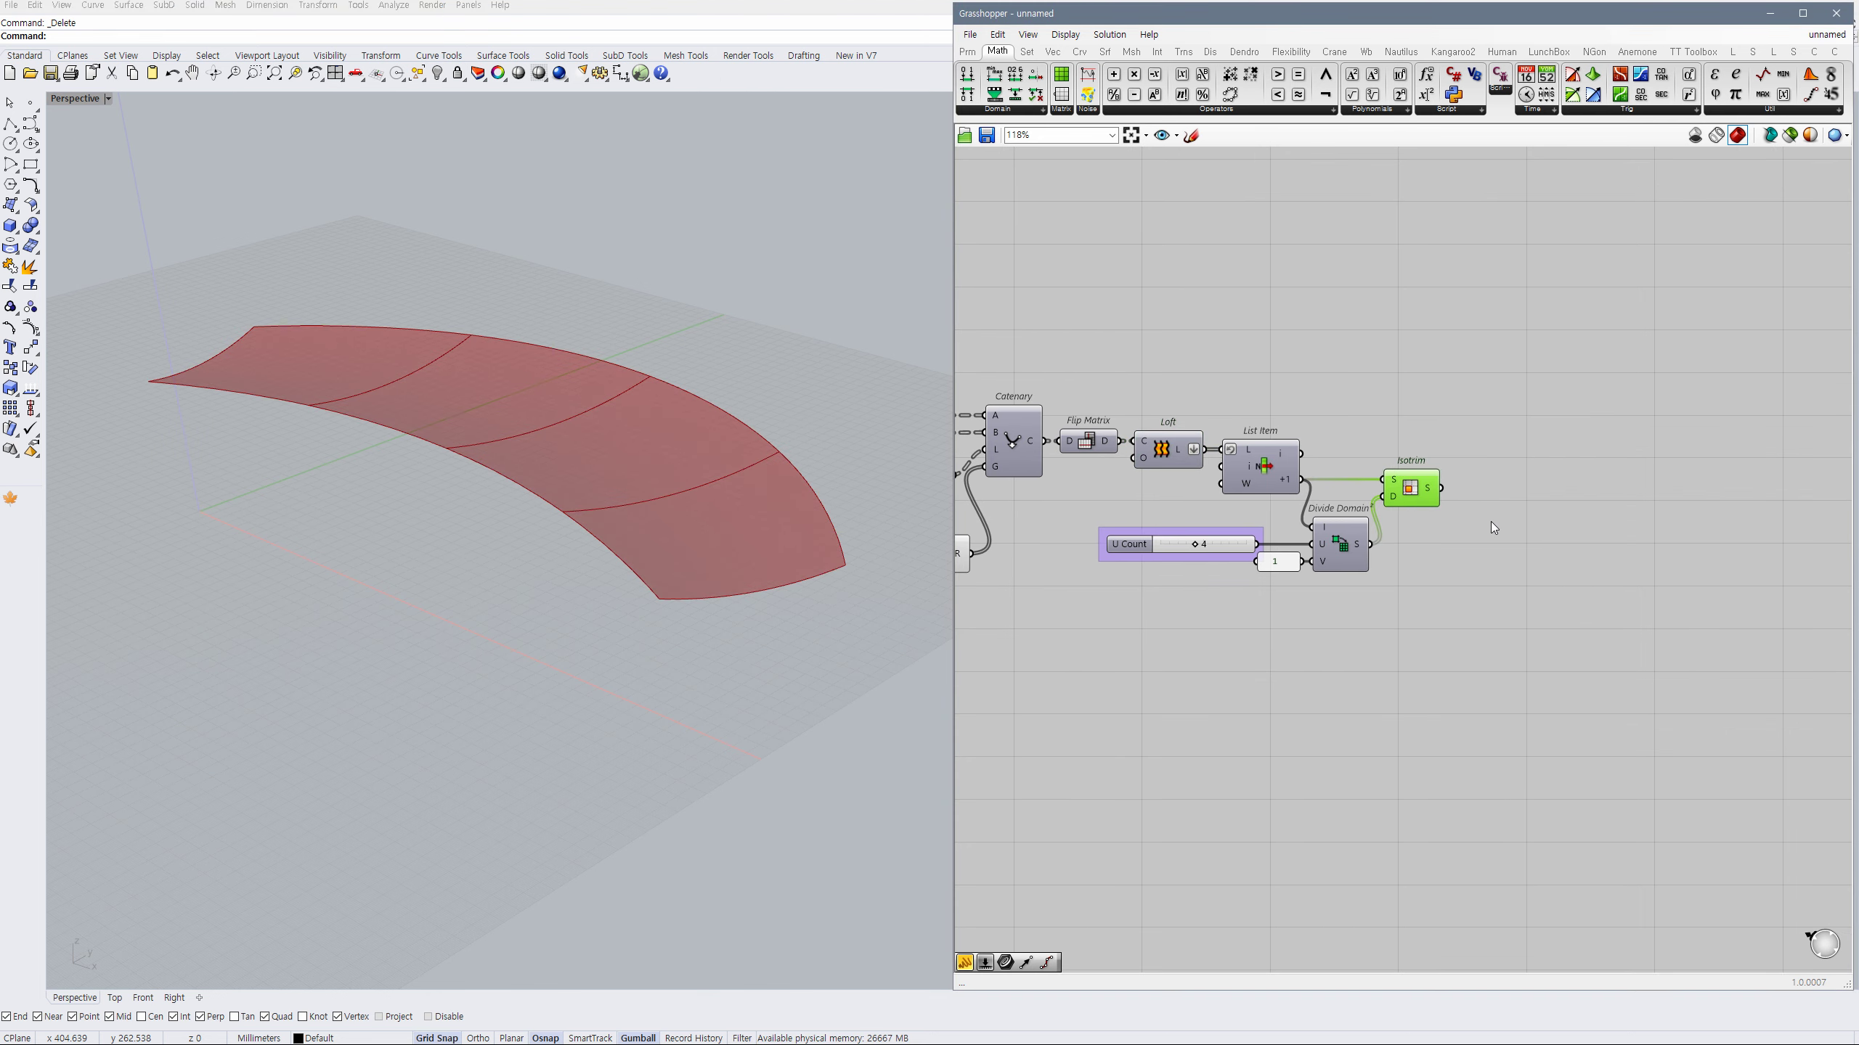
double_click(1492, 521)
type("area")
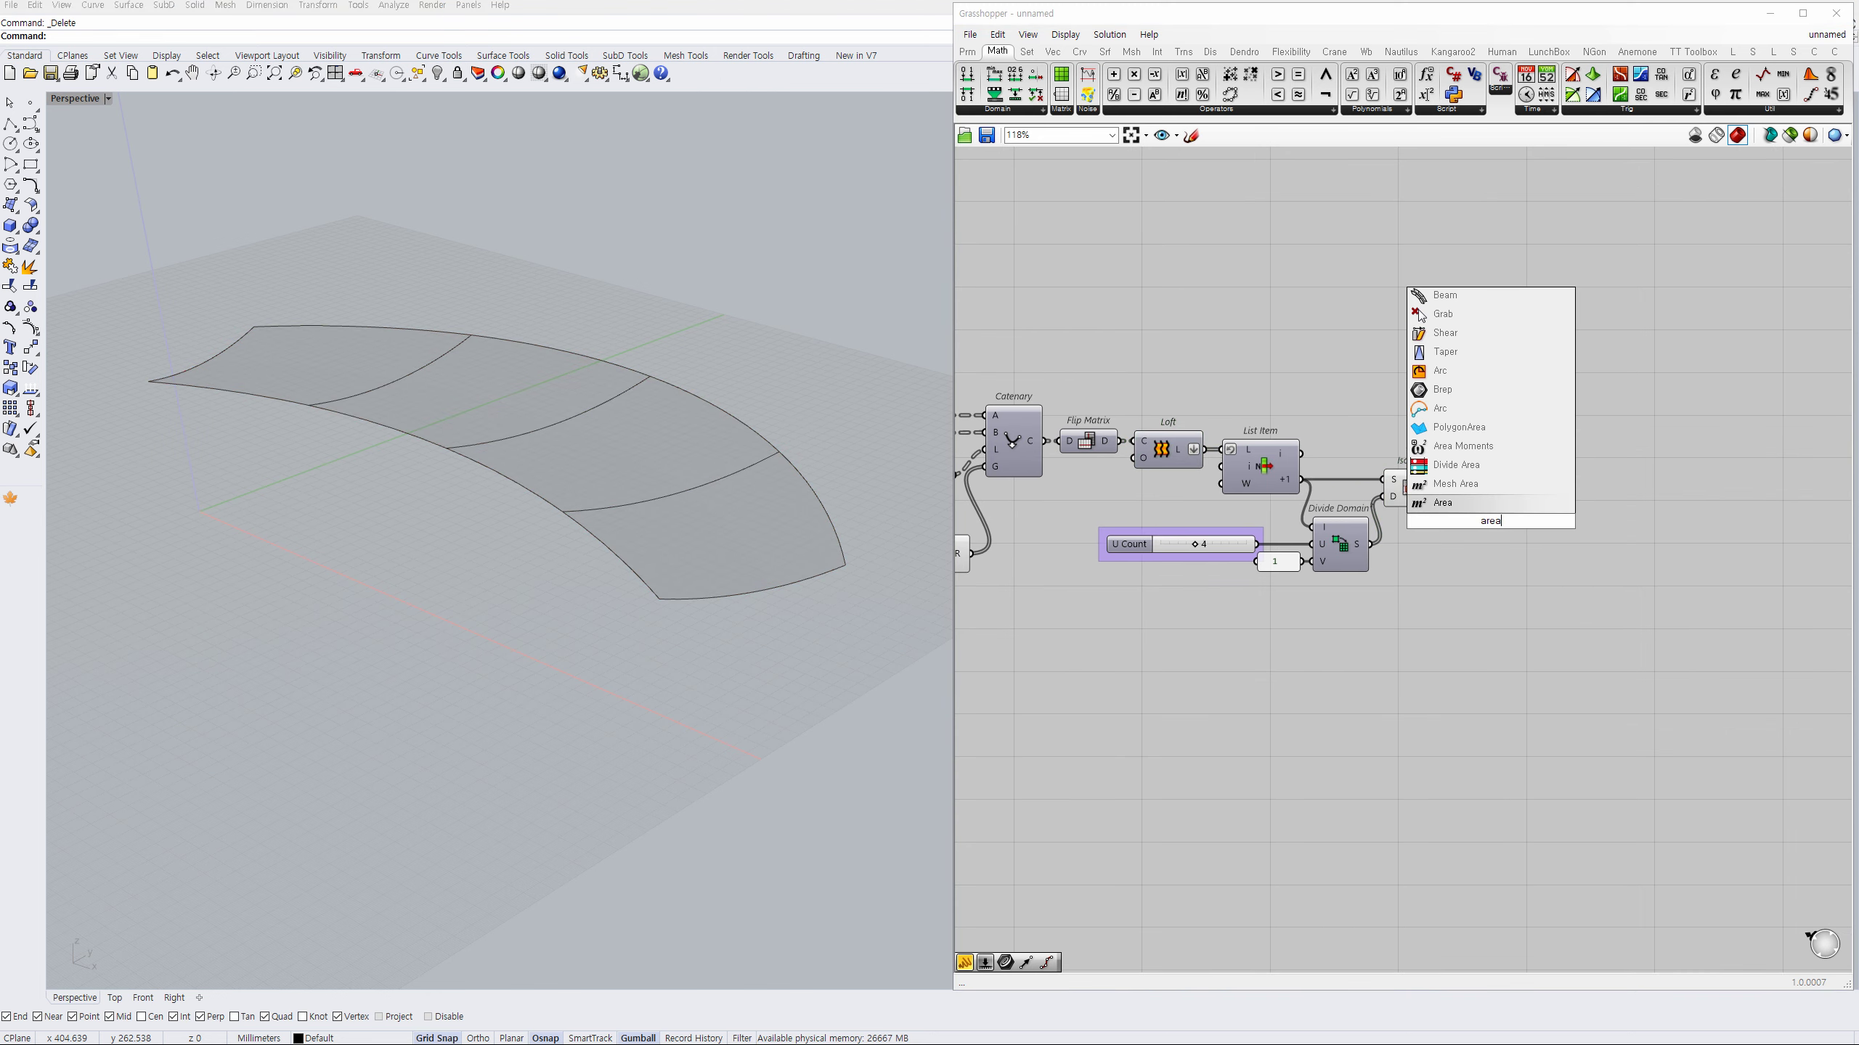
key("Return")
left_click_drag(1442, 488, 1434, 537)
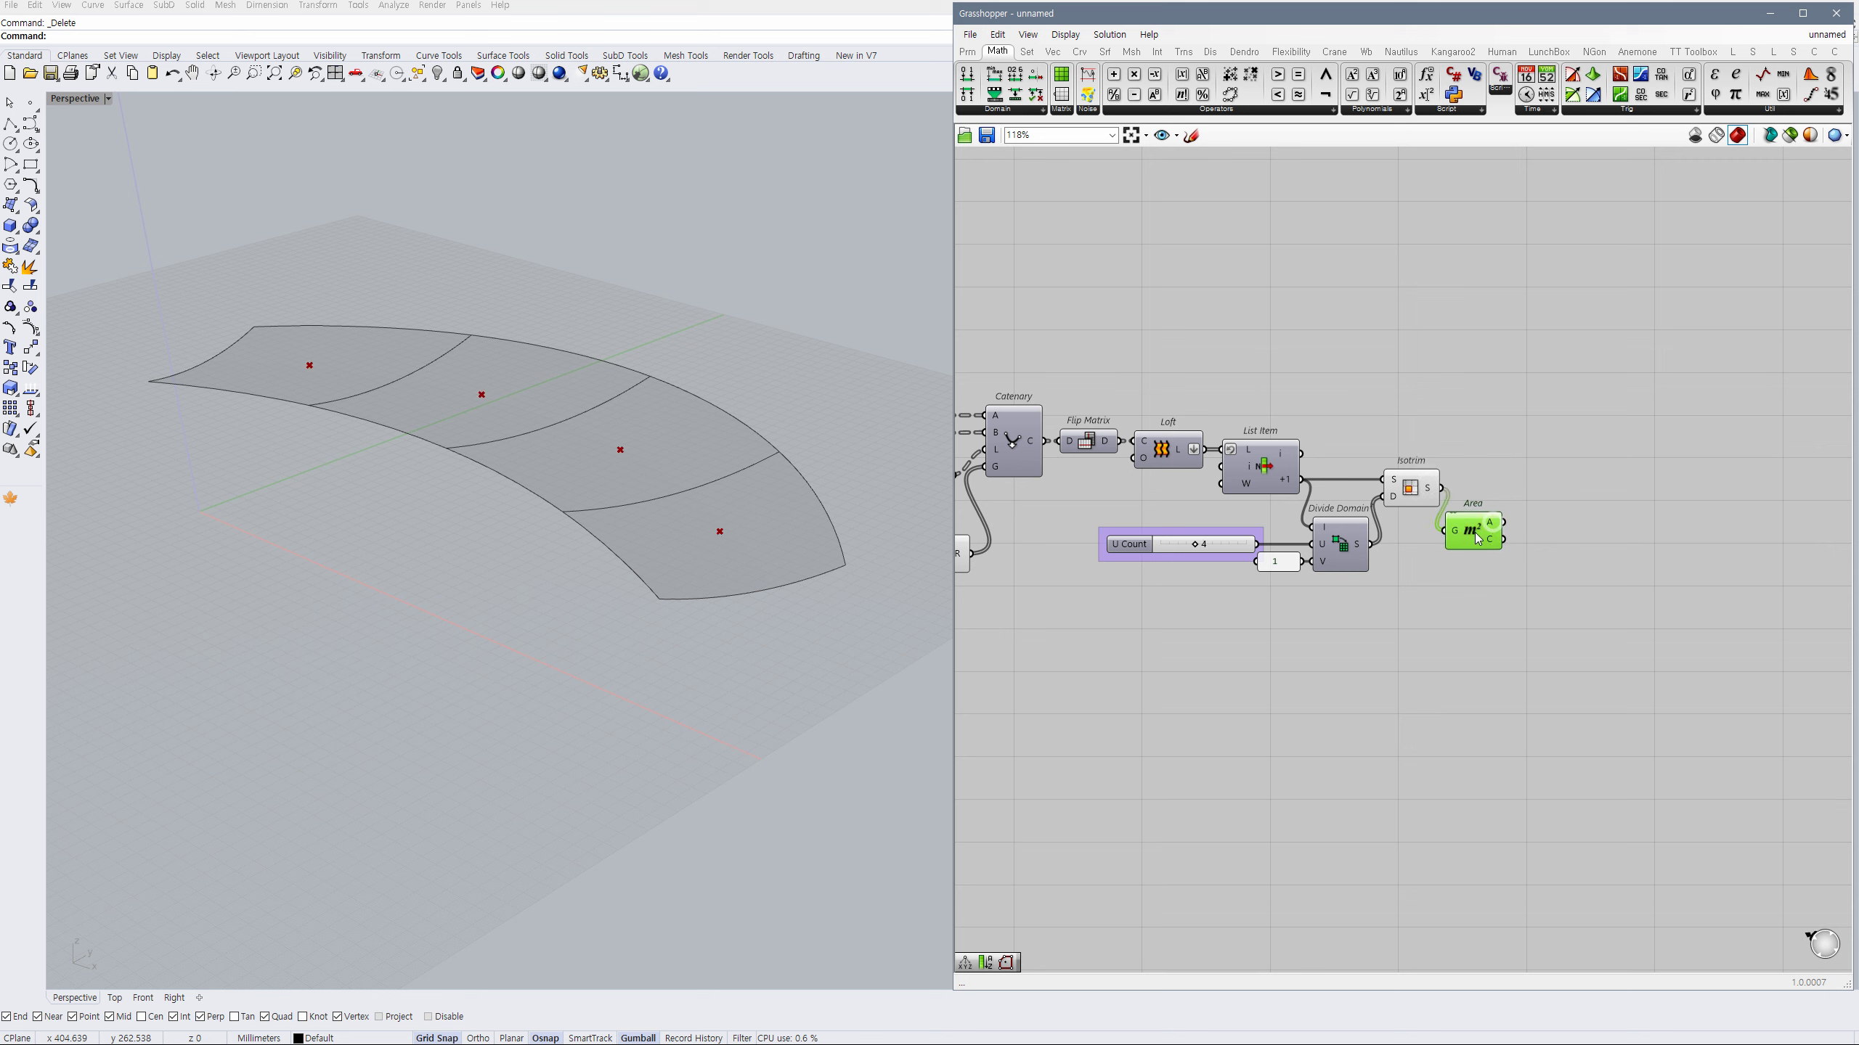
Add a Scale component, connect Isotrim's S output and Area's C output to its G and C inputs, and hide Area's preview.
double_click(1544, 538)
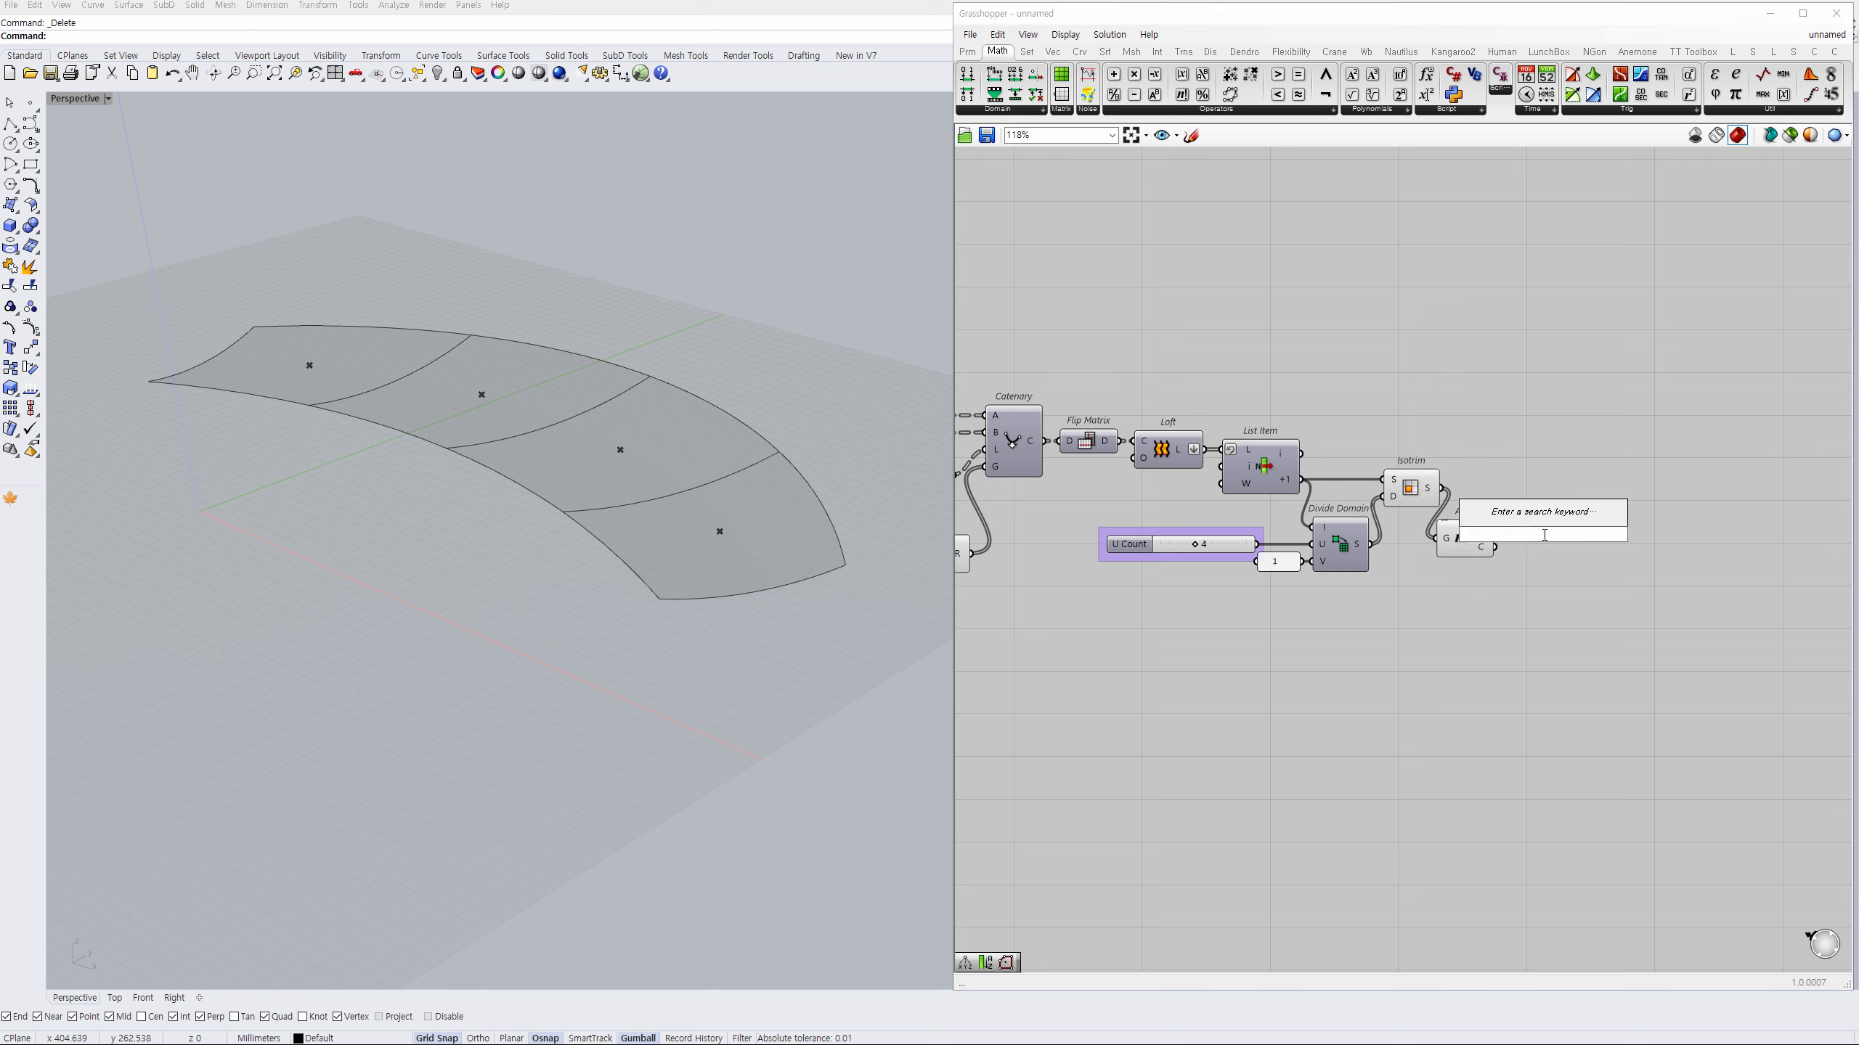
type("scale")
left_click(1532, 516)
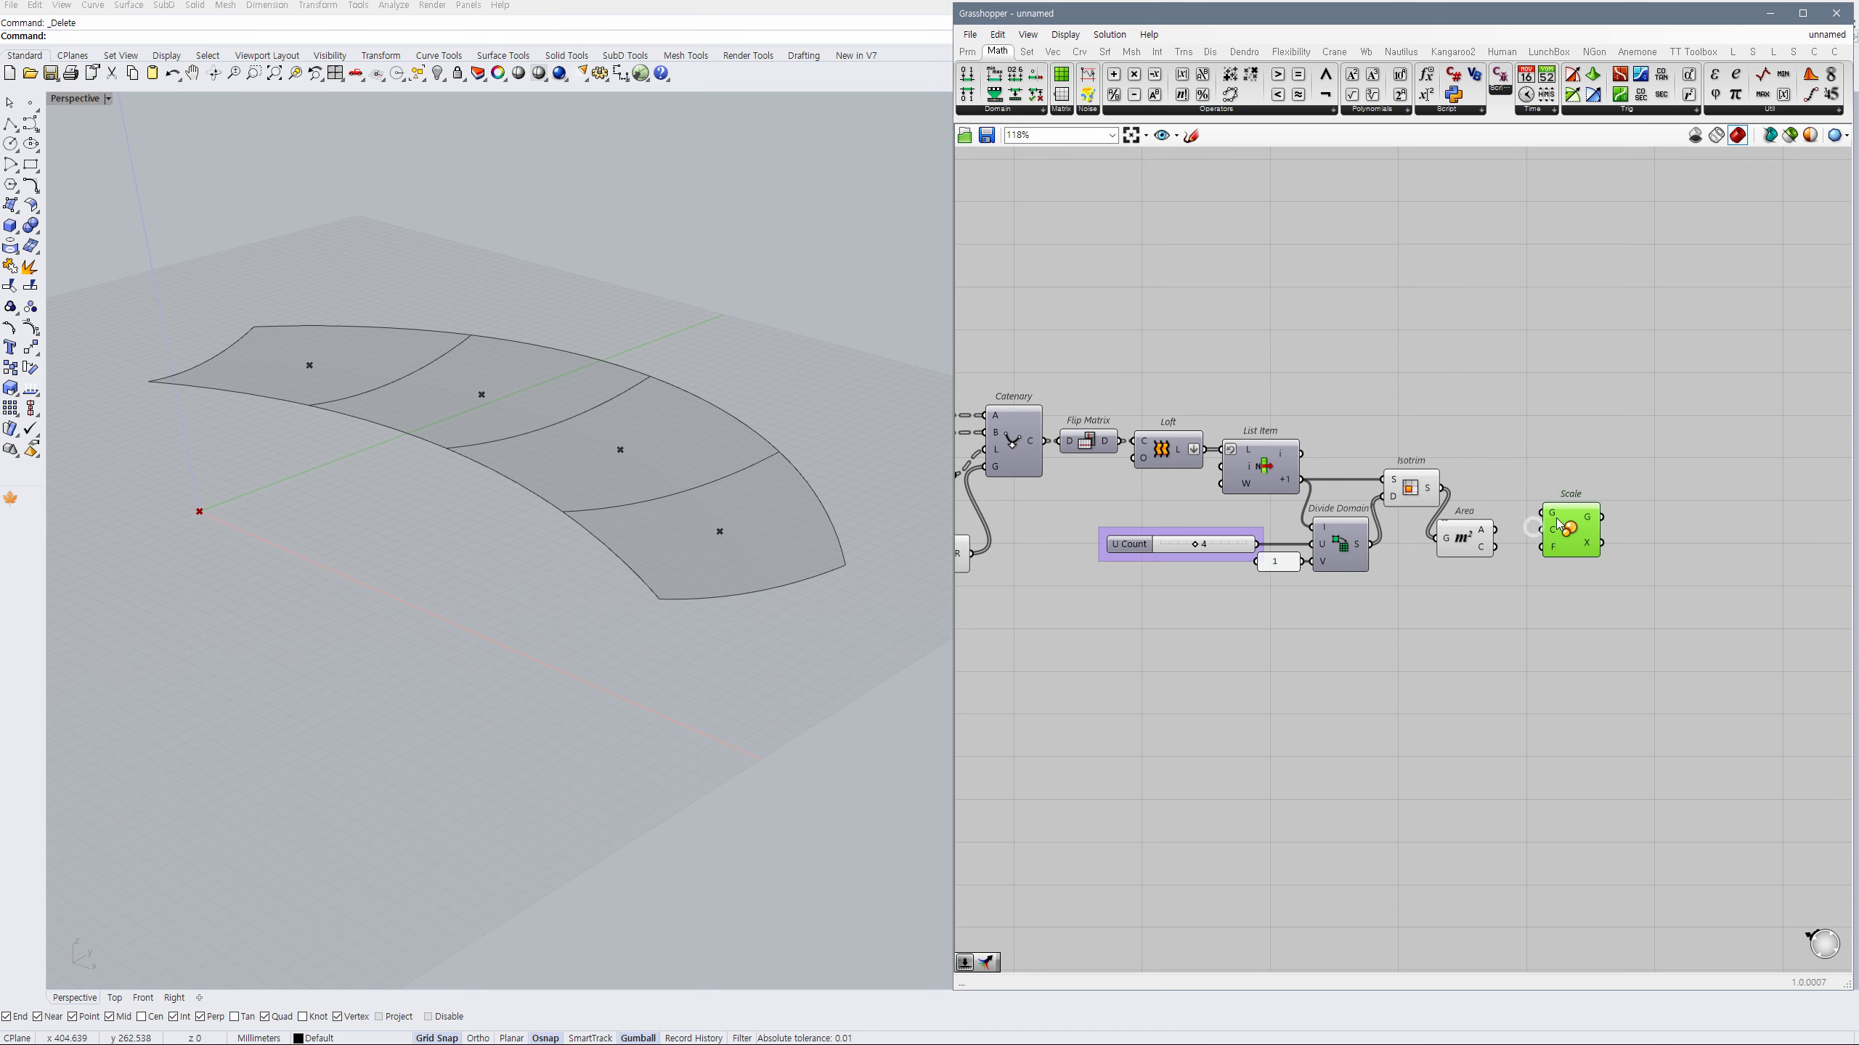
left_click_drag(1440, 489, 1527, 518)
left_click_drag(1470, 548, 1559, 560)
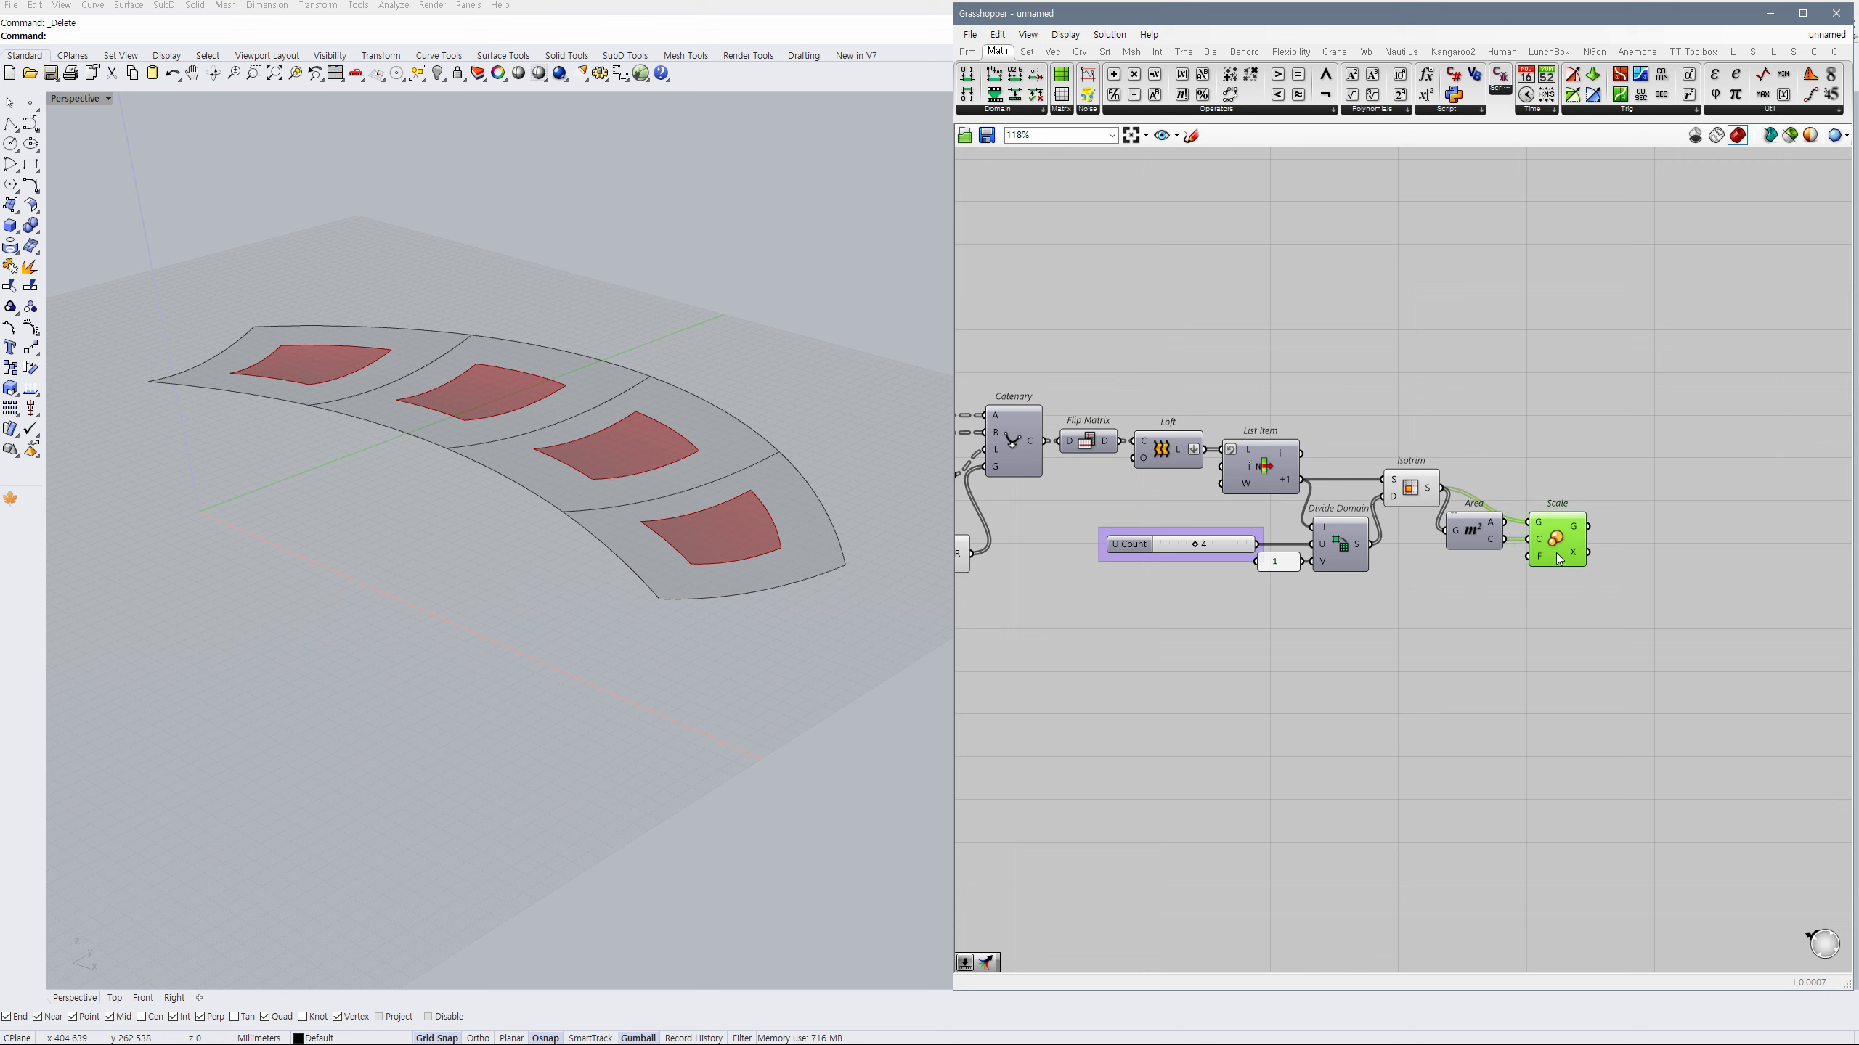
Insert a relay in the wire between Isotrim and Scale and rearrange the Area and Scale components around it.
double_click(1471, 495)
left_click_drag(1472, 495, 1477, 532)
left_click(1556, 539)
left_click(1454, 595)
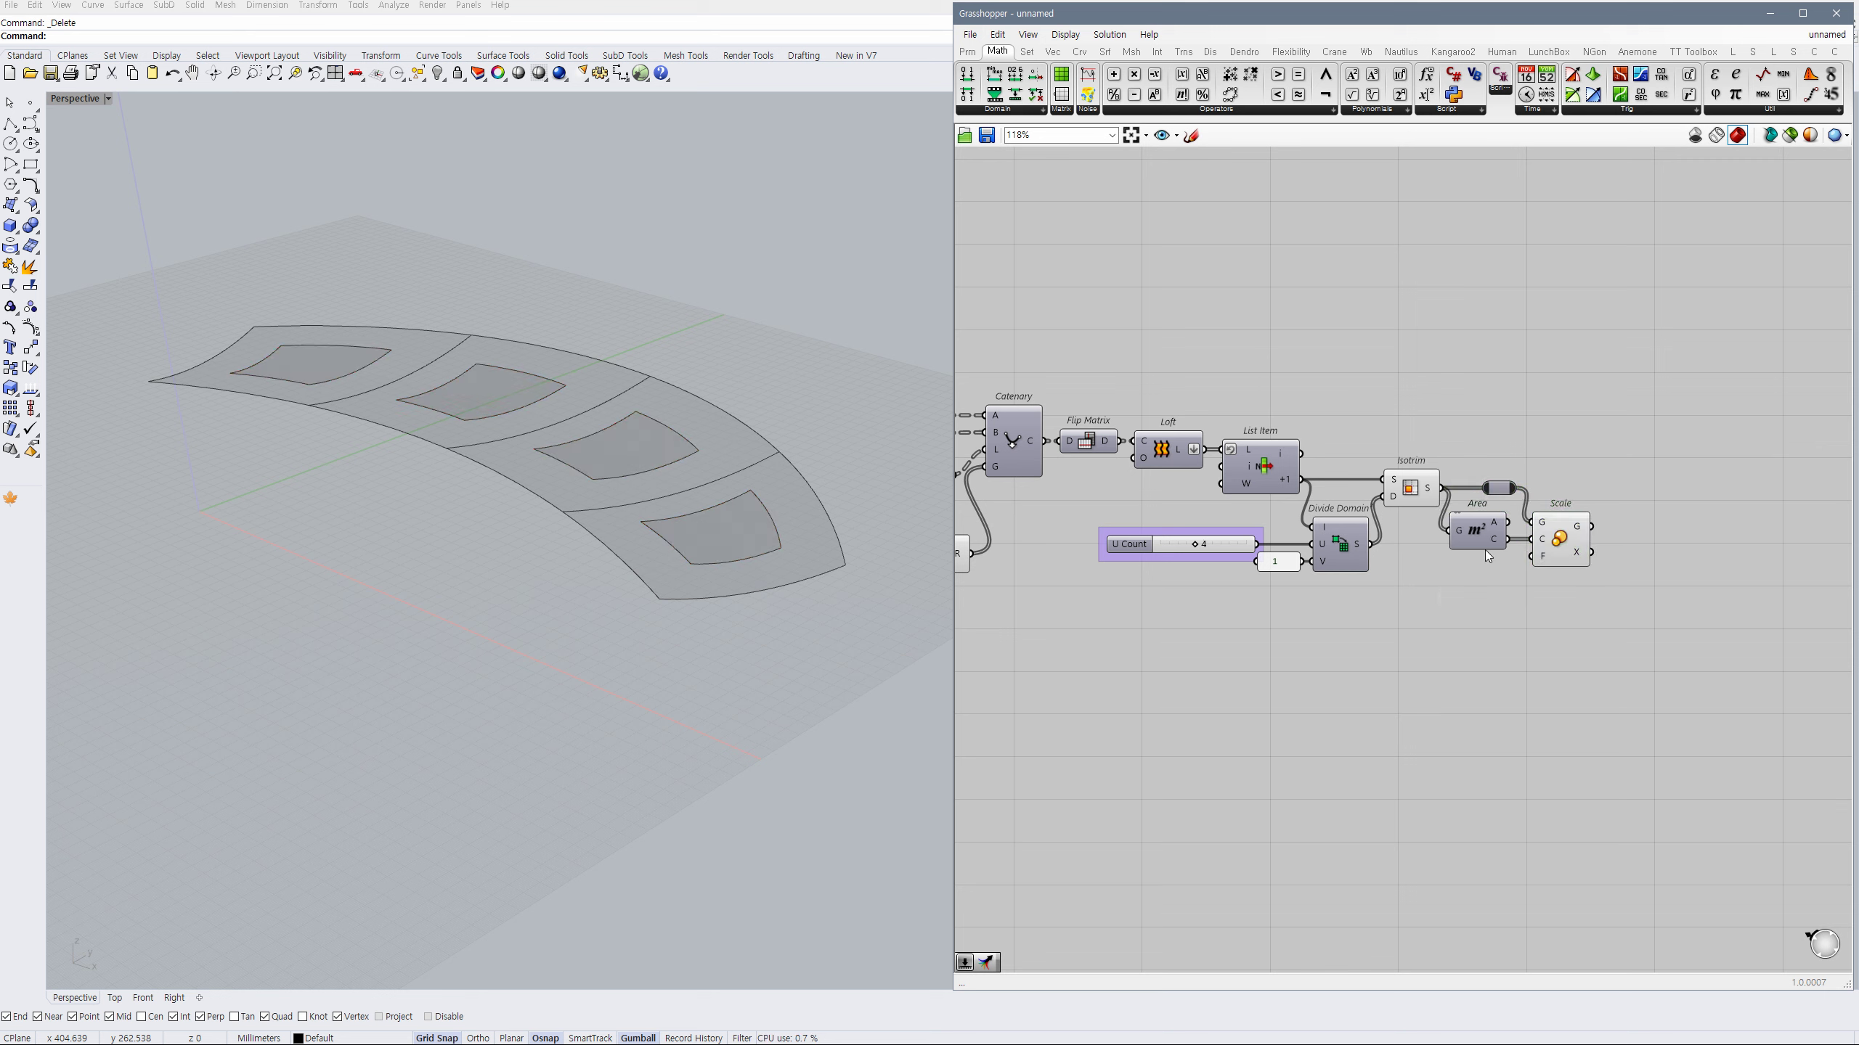
Add a number slider ranging from 0 to 0.50, connect it to Scale's F input and set it to 0.28.
double_click(1470, 601)
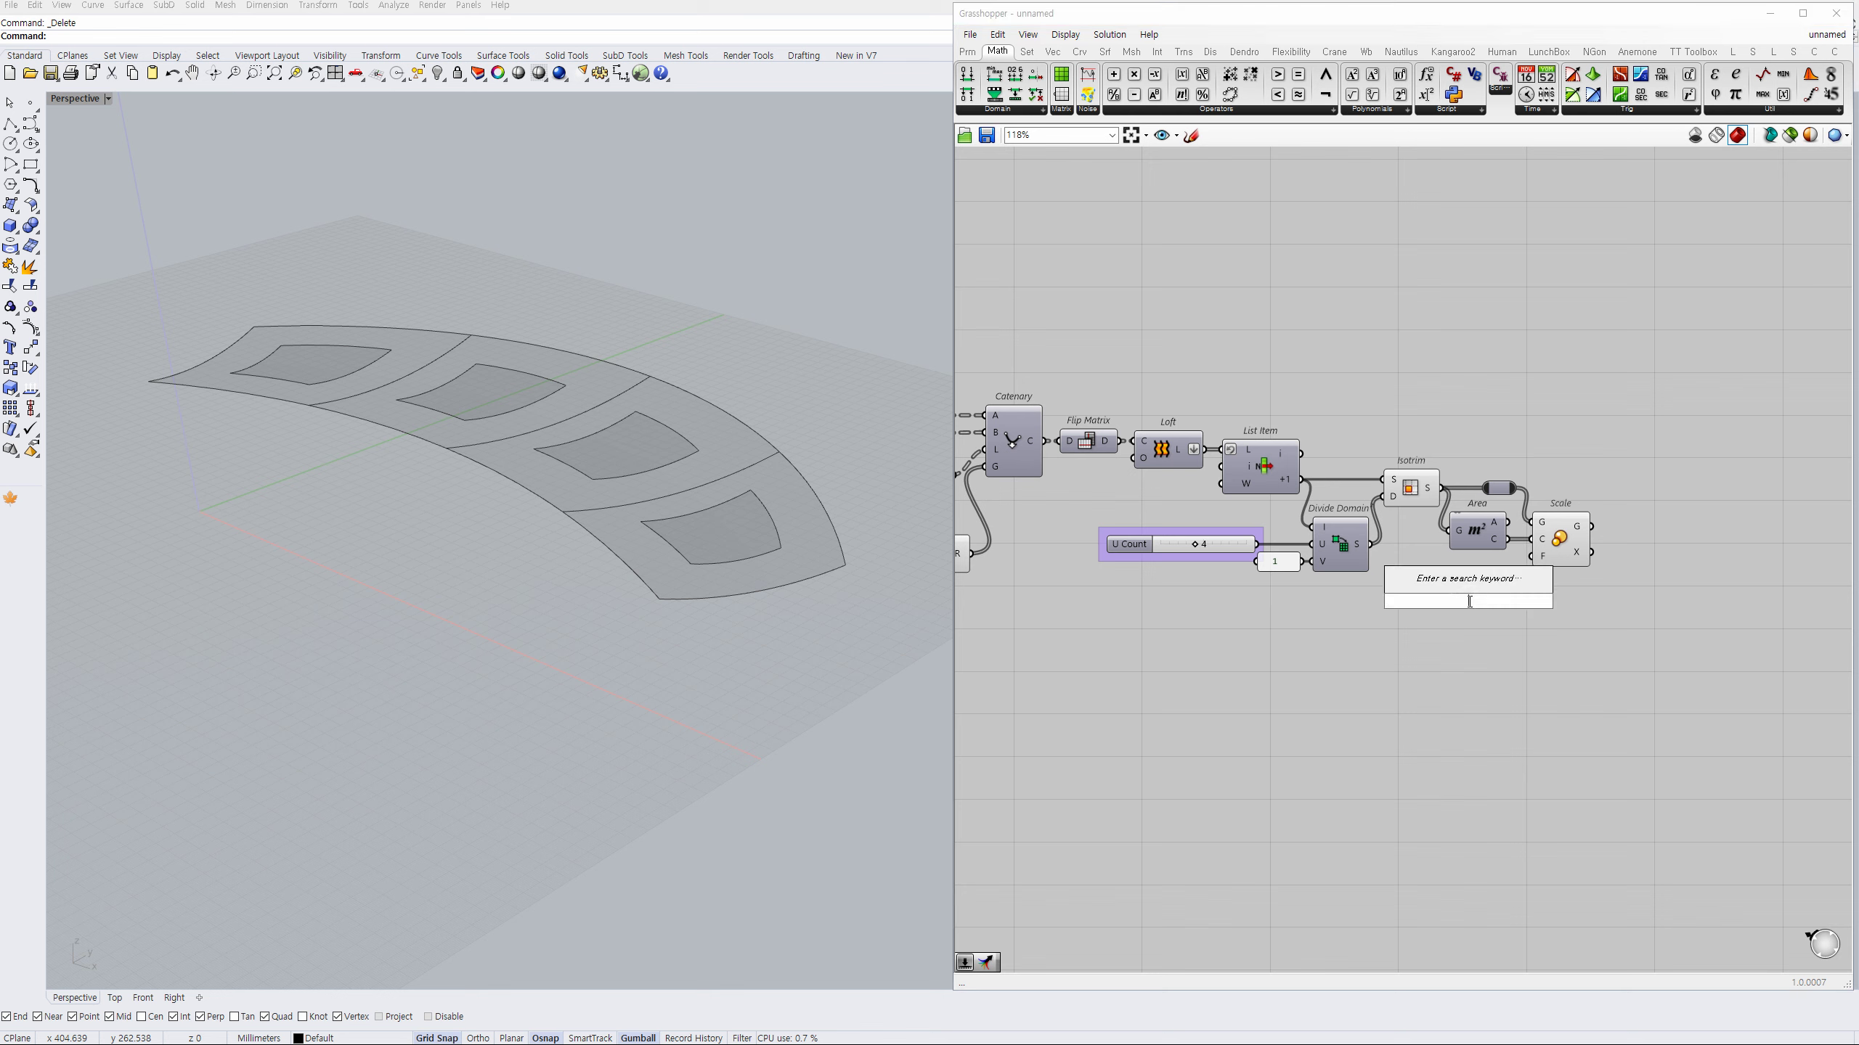
left_click(1479, 631)
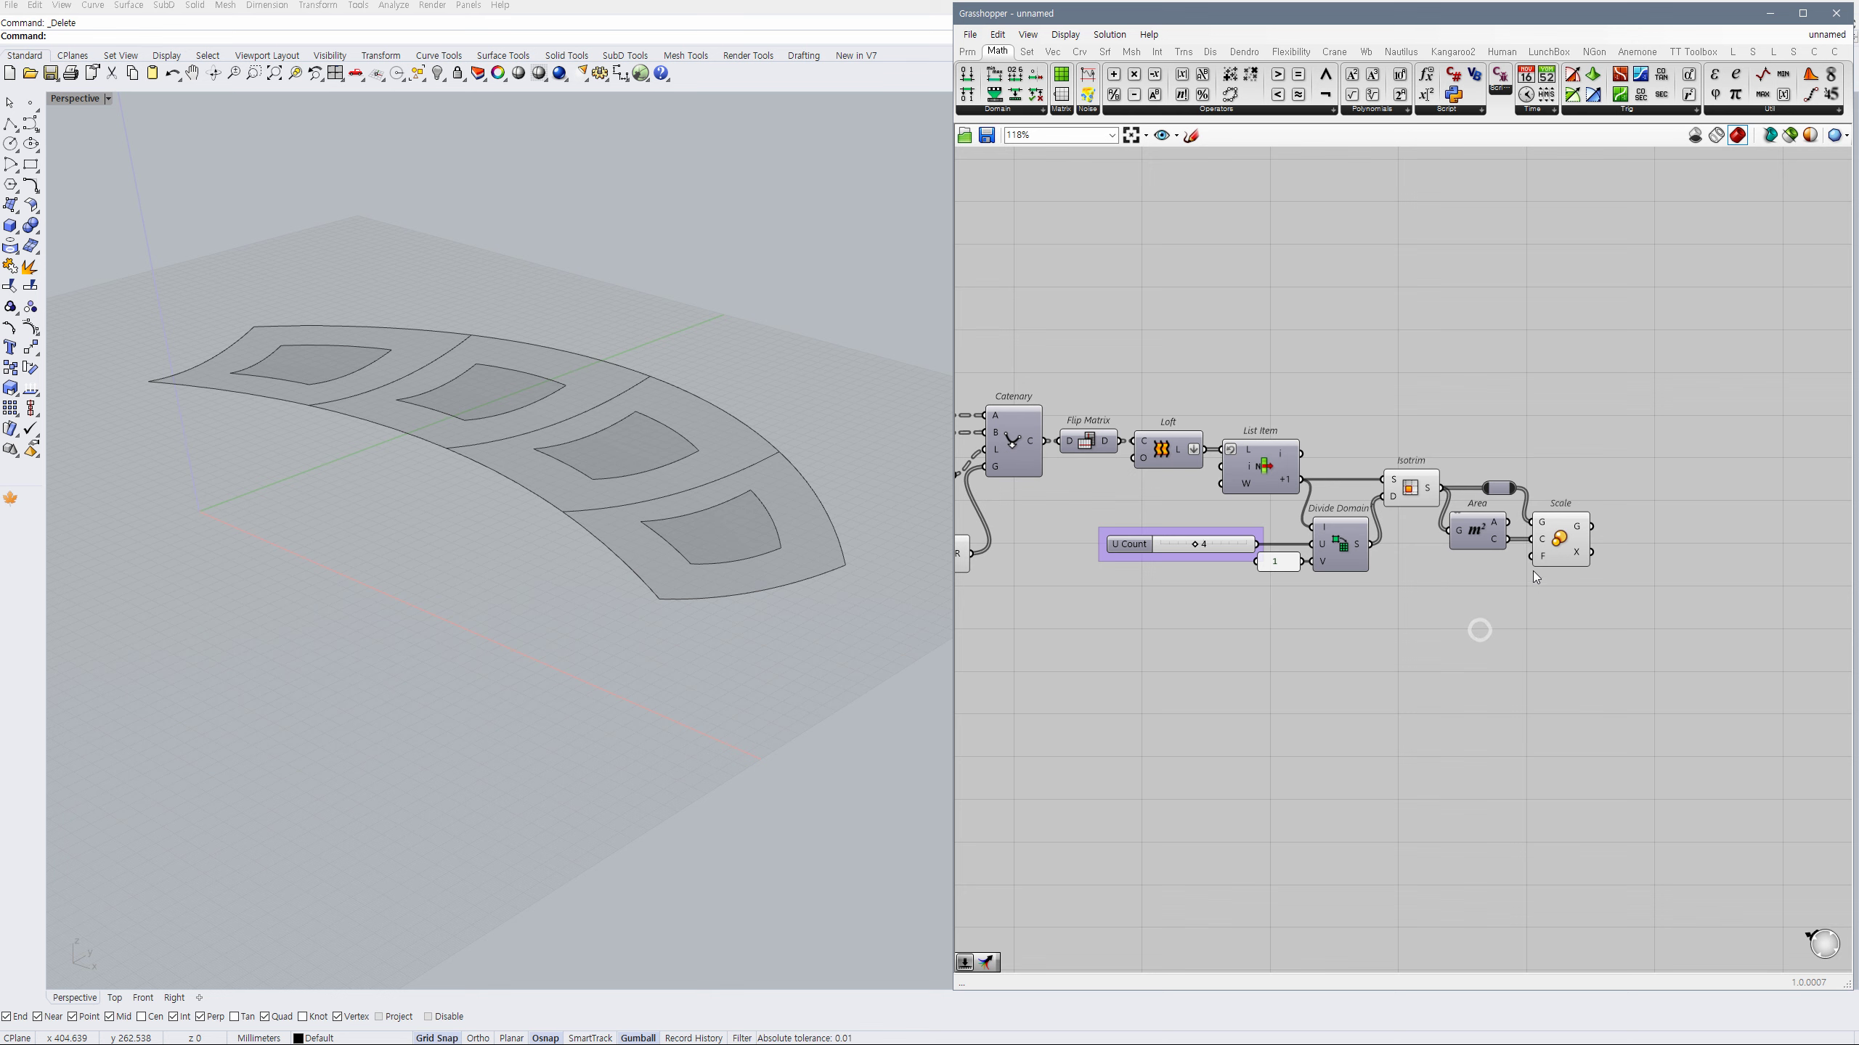
double_click(1474, 591)
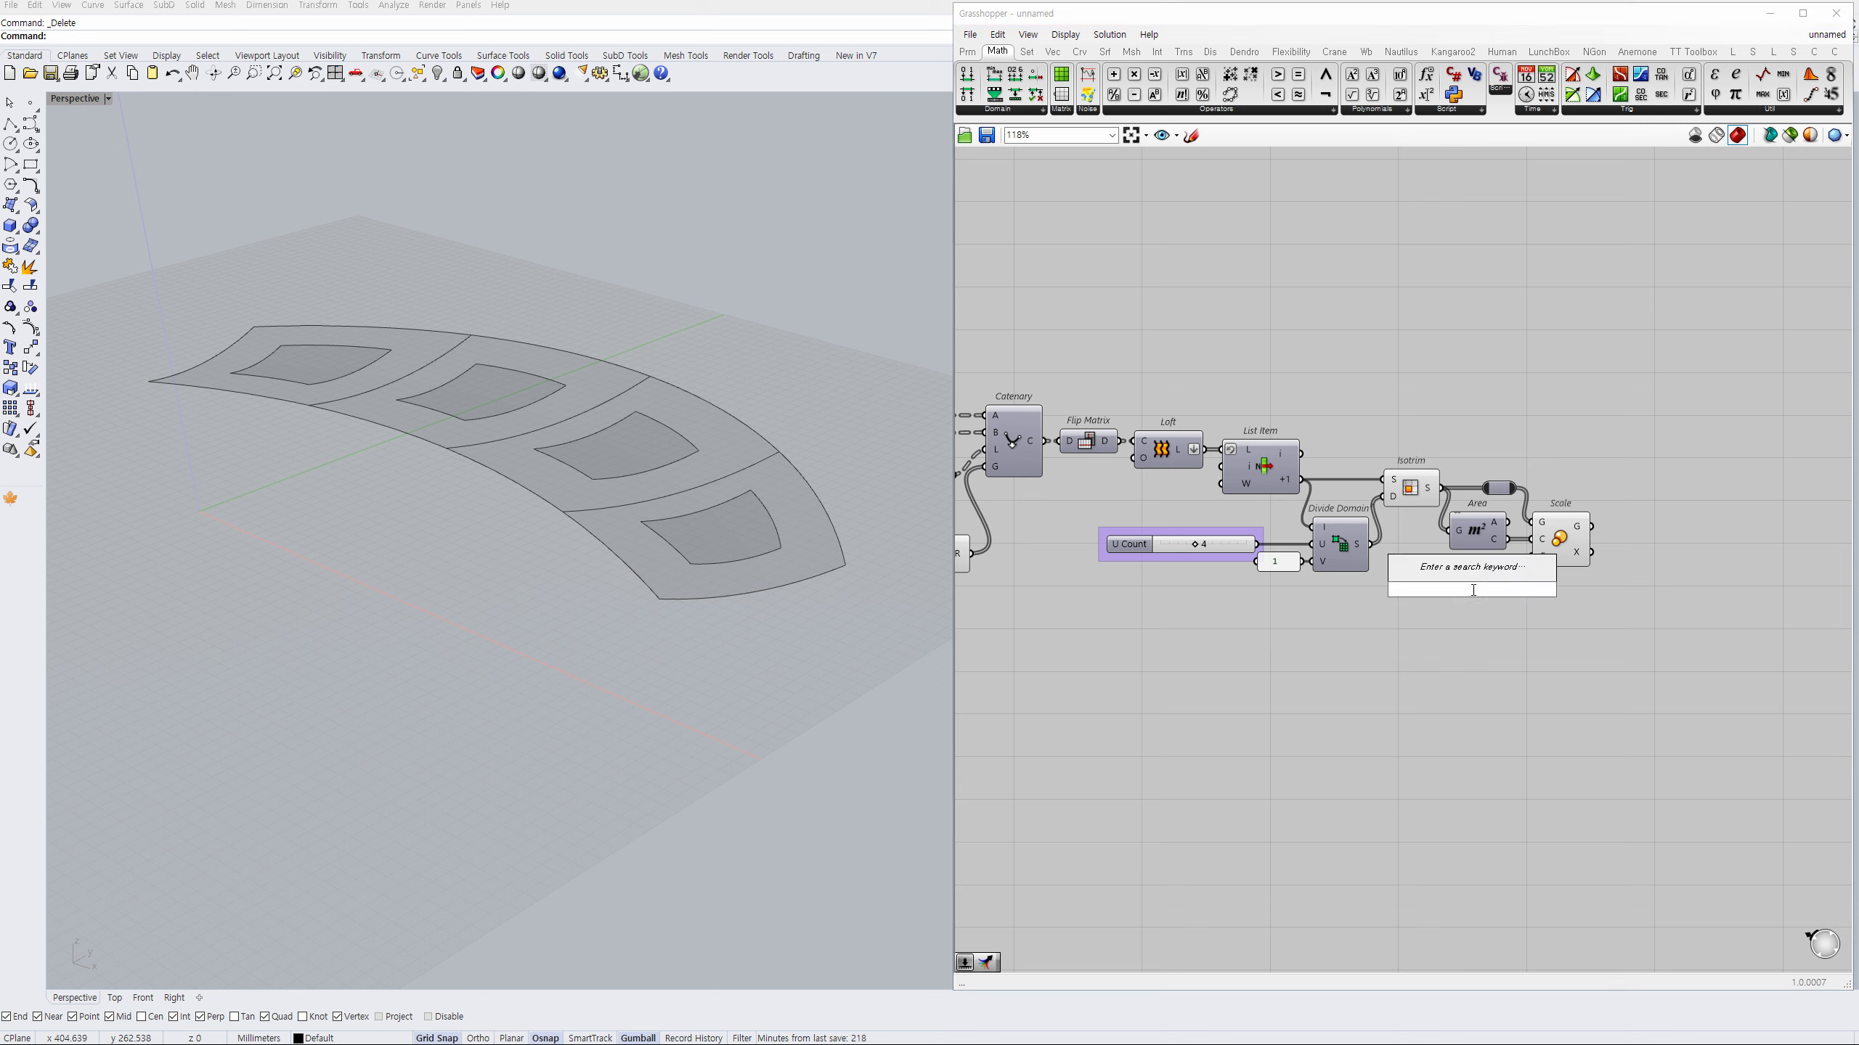
type("0<0.50")
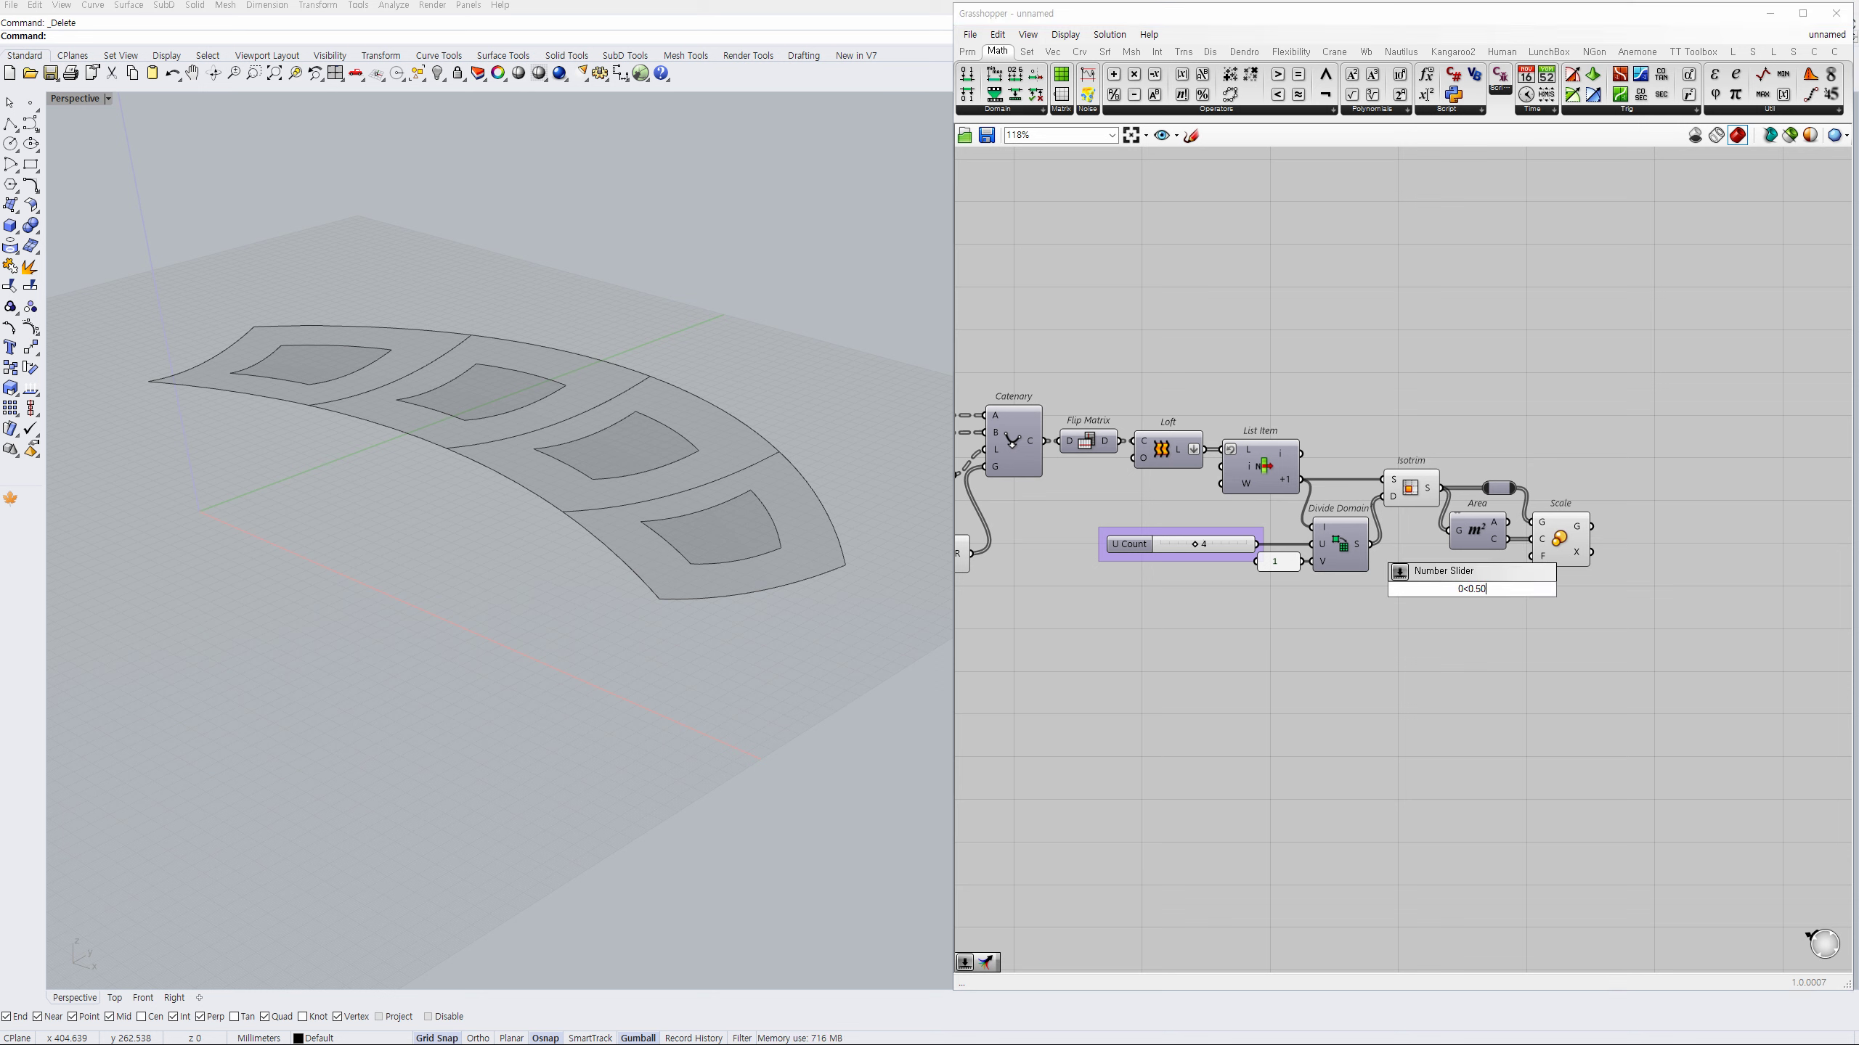
key("Return")
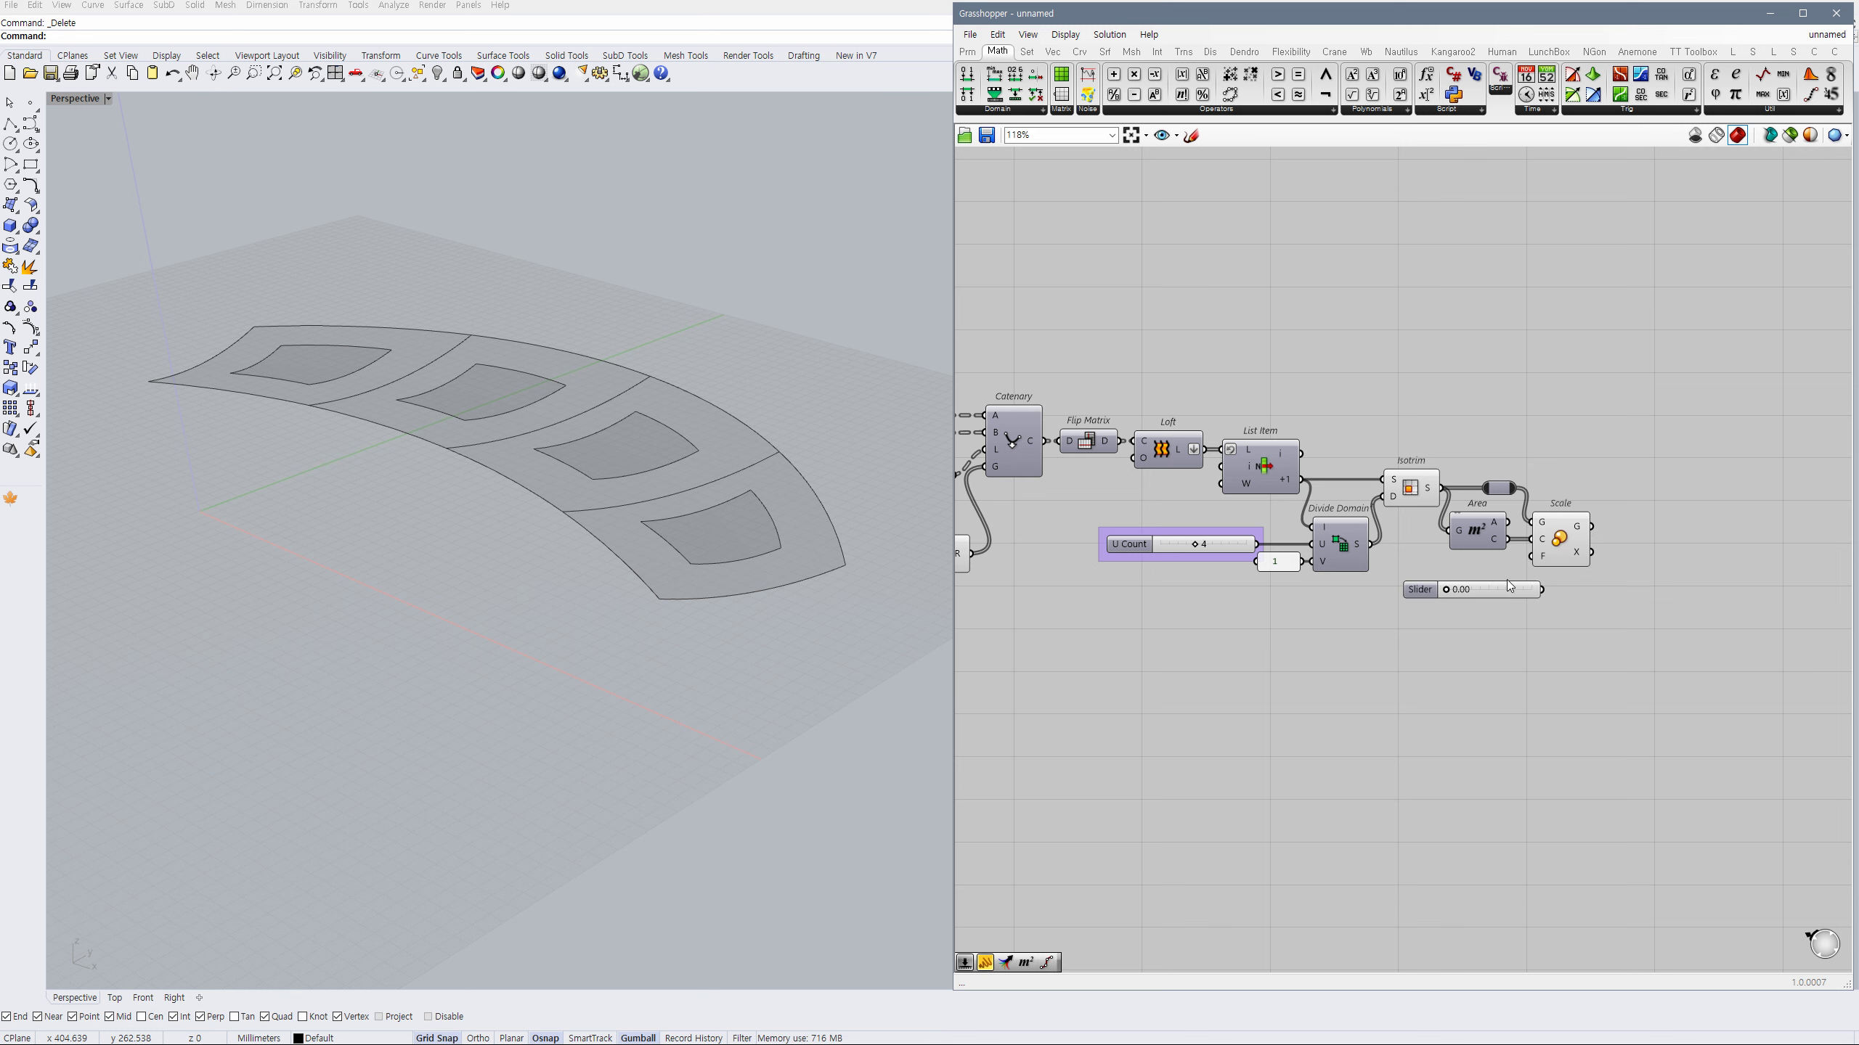
mouse_move(1461, 593)
left_mouse_down()
mouse_move(1531, 556)
mouse_move(1457, 594)
left_mouse_up()
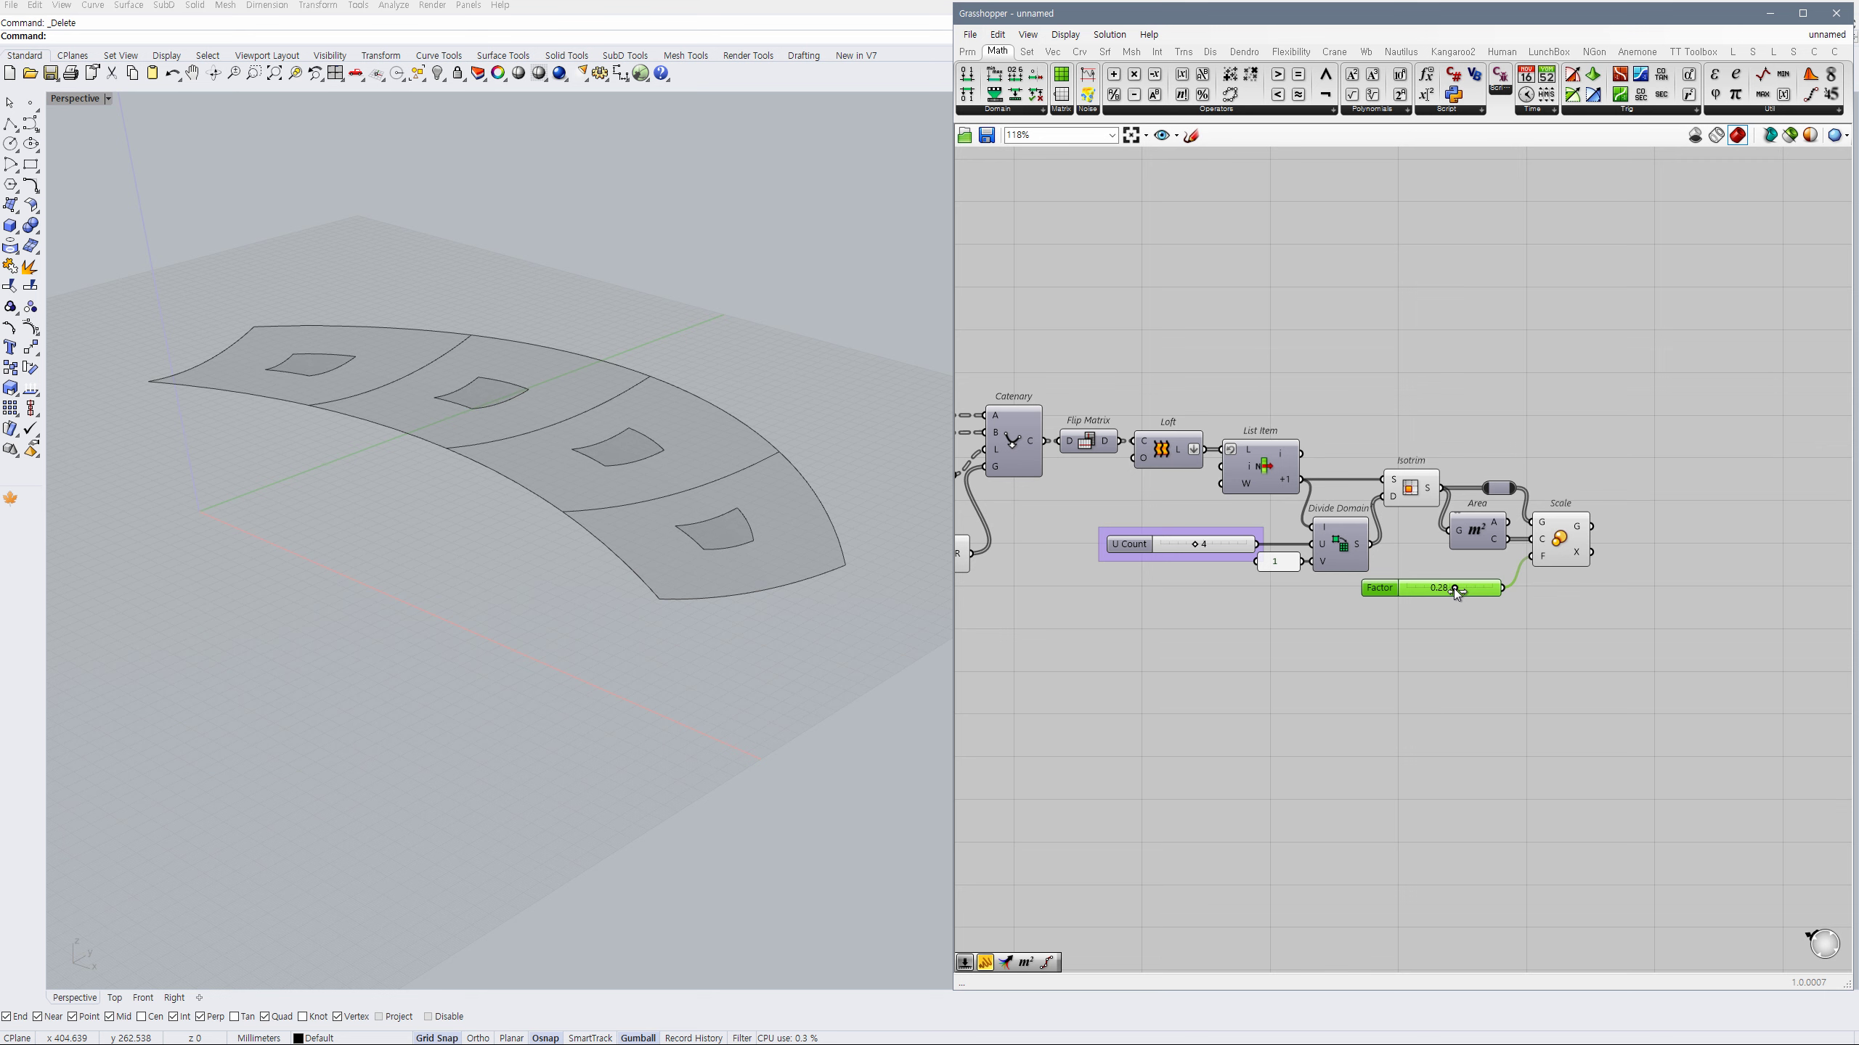
Add a Populate Geometry component beside the Scale component.
right_click_drag(1493, 600, 1354, 601)
double_click(1490, 546)
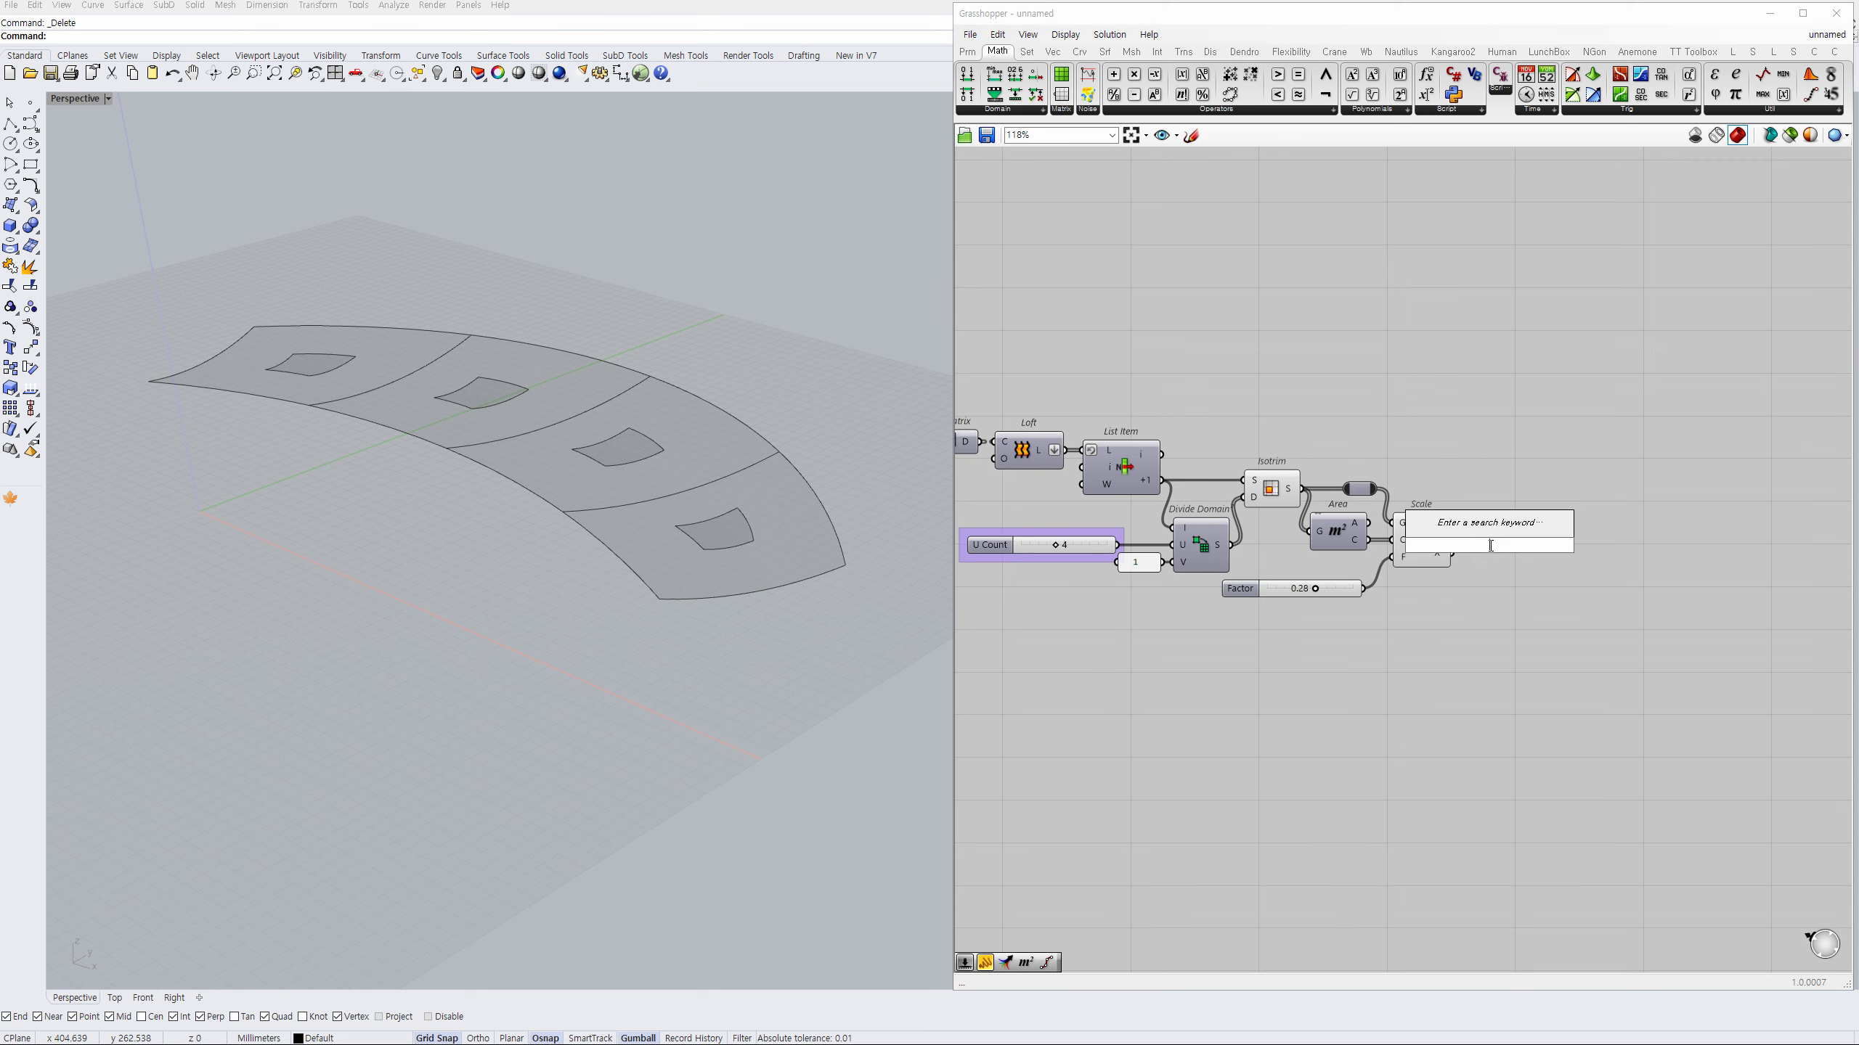
type("pop")
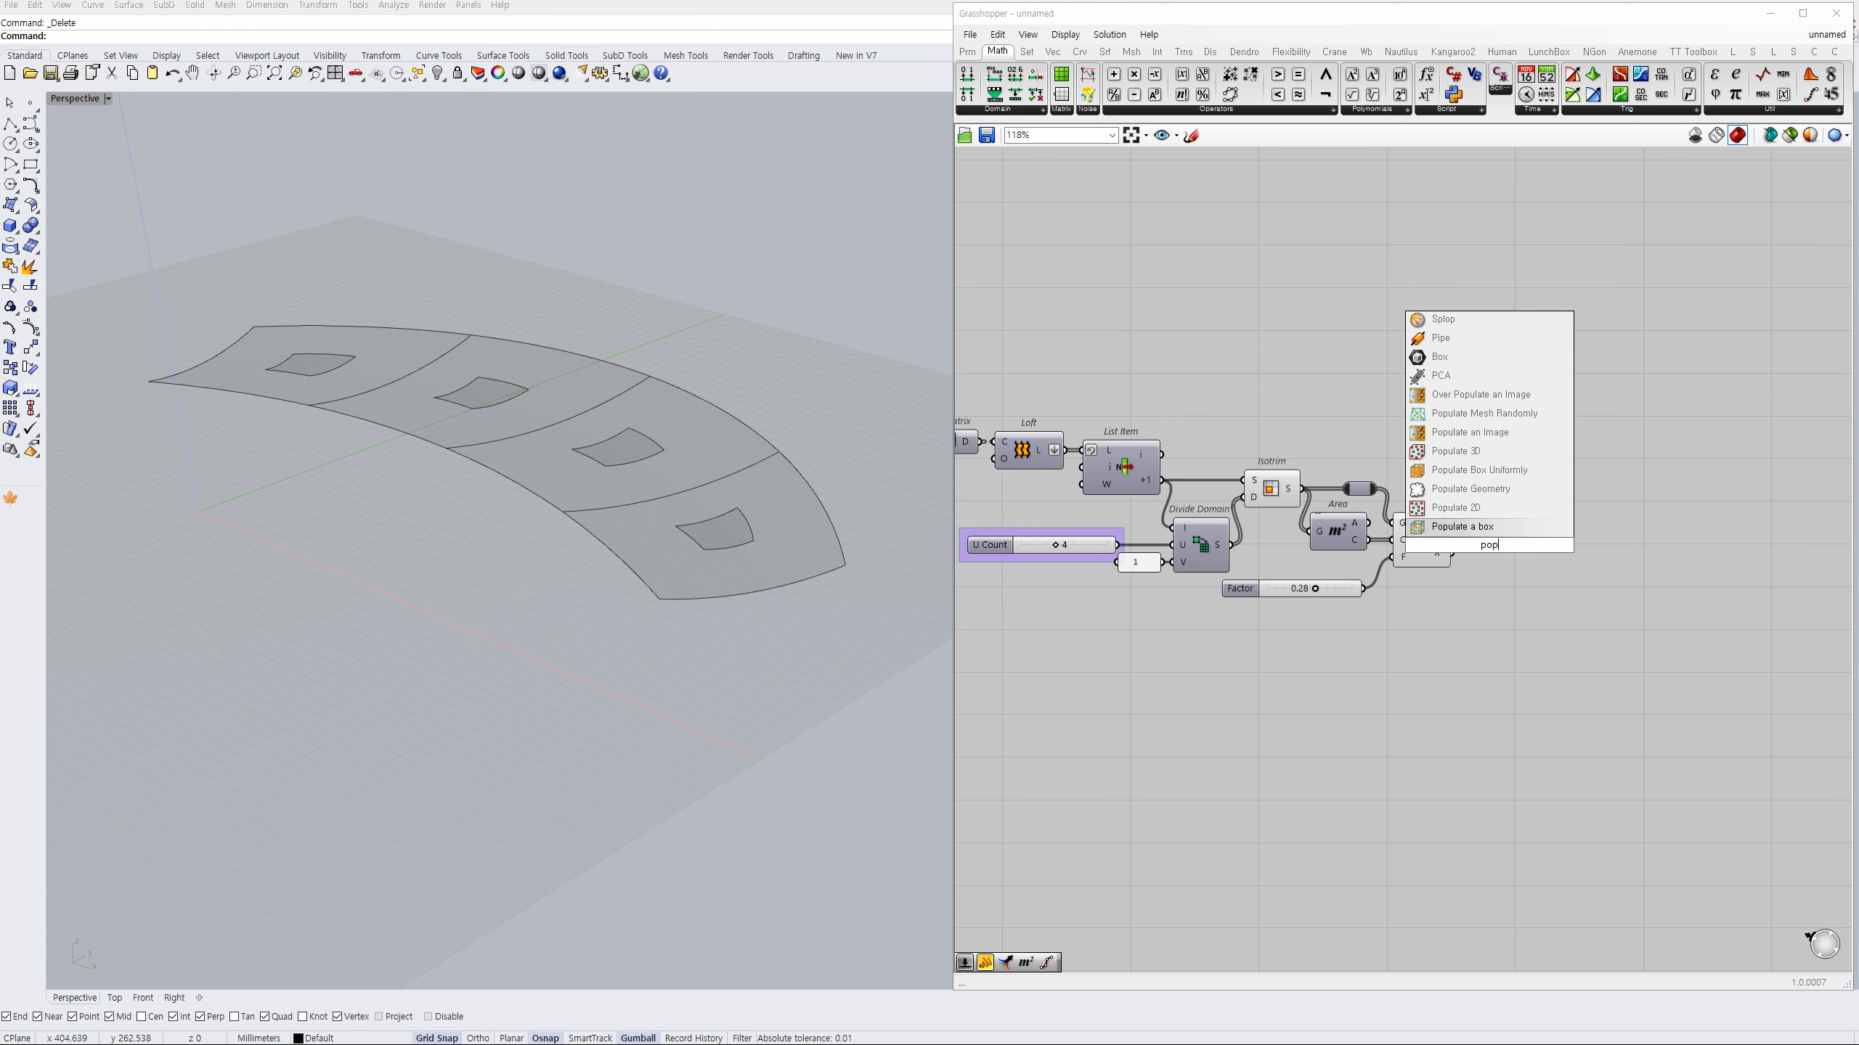
left_click(1470, 488)
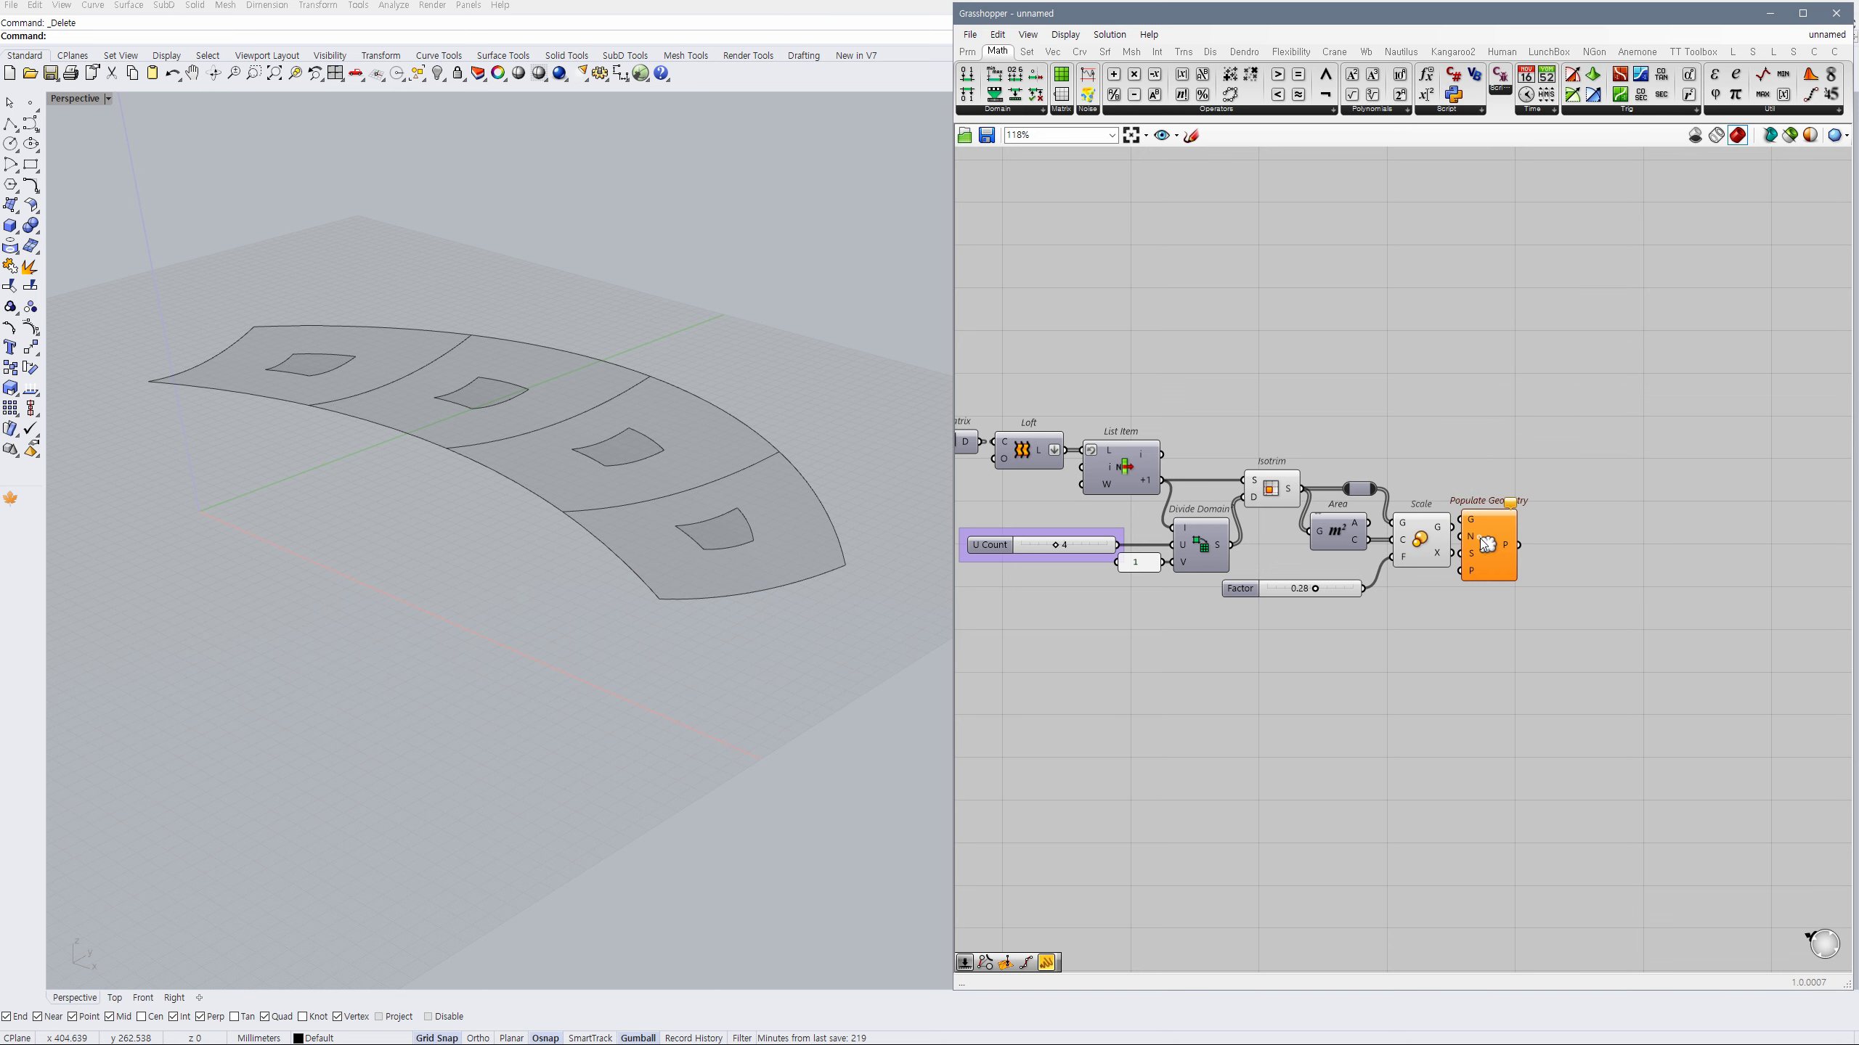
Connect Scale's G output to Populate Geometry's G input and feed a constant value of 1 into its N input.
double_click(1443, 592)
type("1")
key("Return")
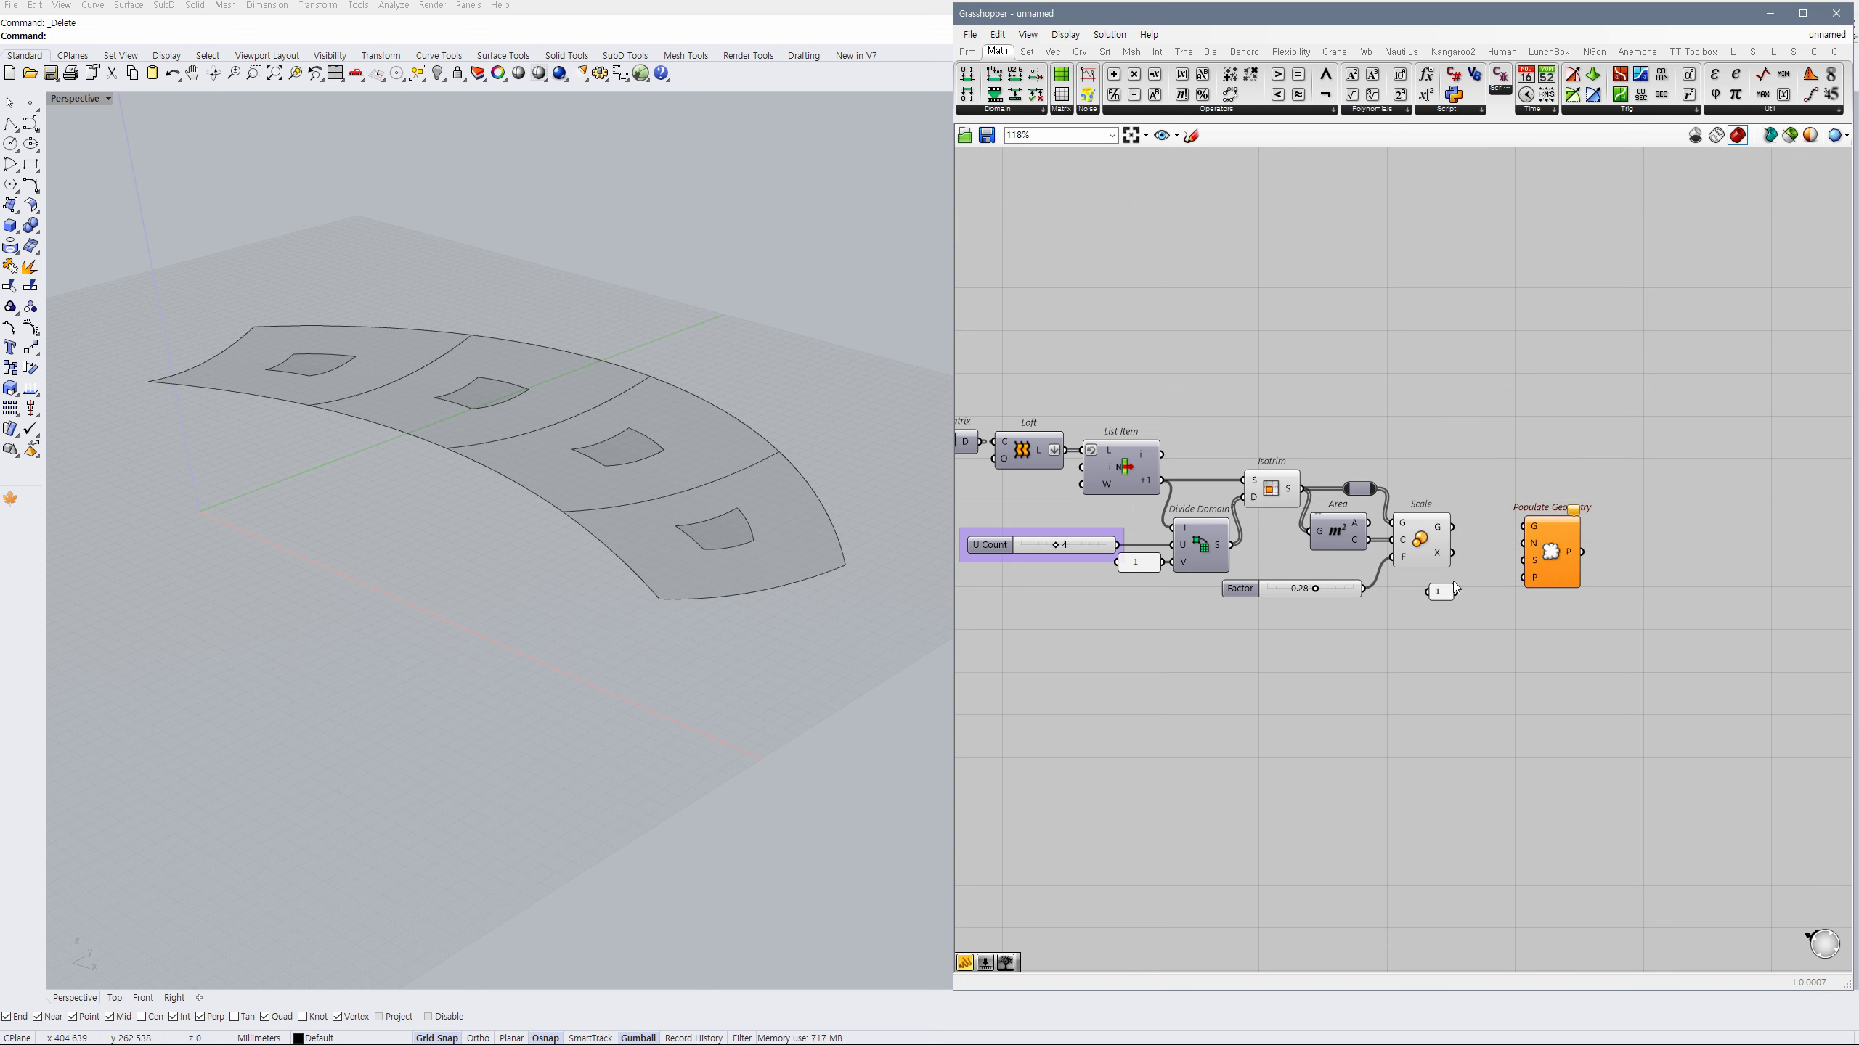
mouse_move(1524, 545)
left_mouse_down()
mouse_move(1456, 592)
mouse_move(1492, 527)
mouse_move(1547, 544)
mouse_move(1496, 549)
left_mouse_up()
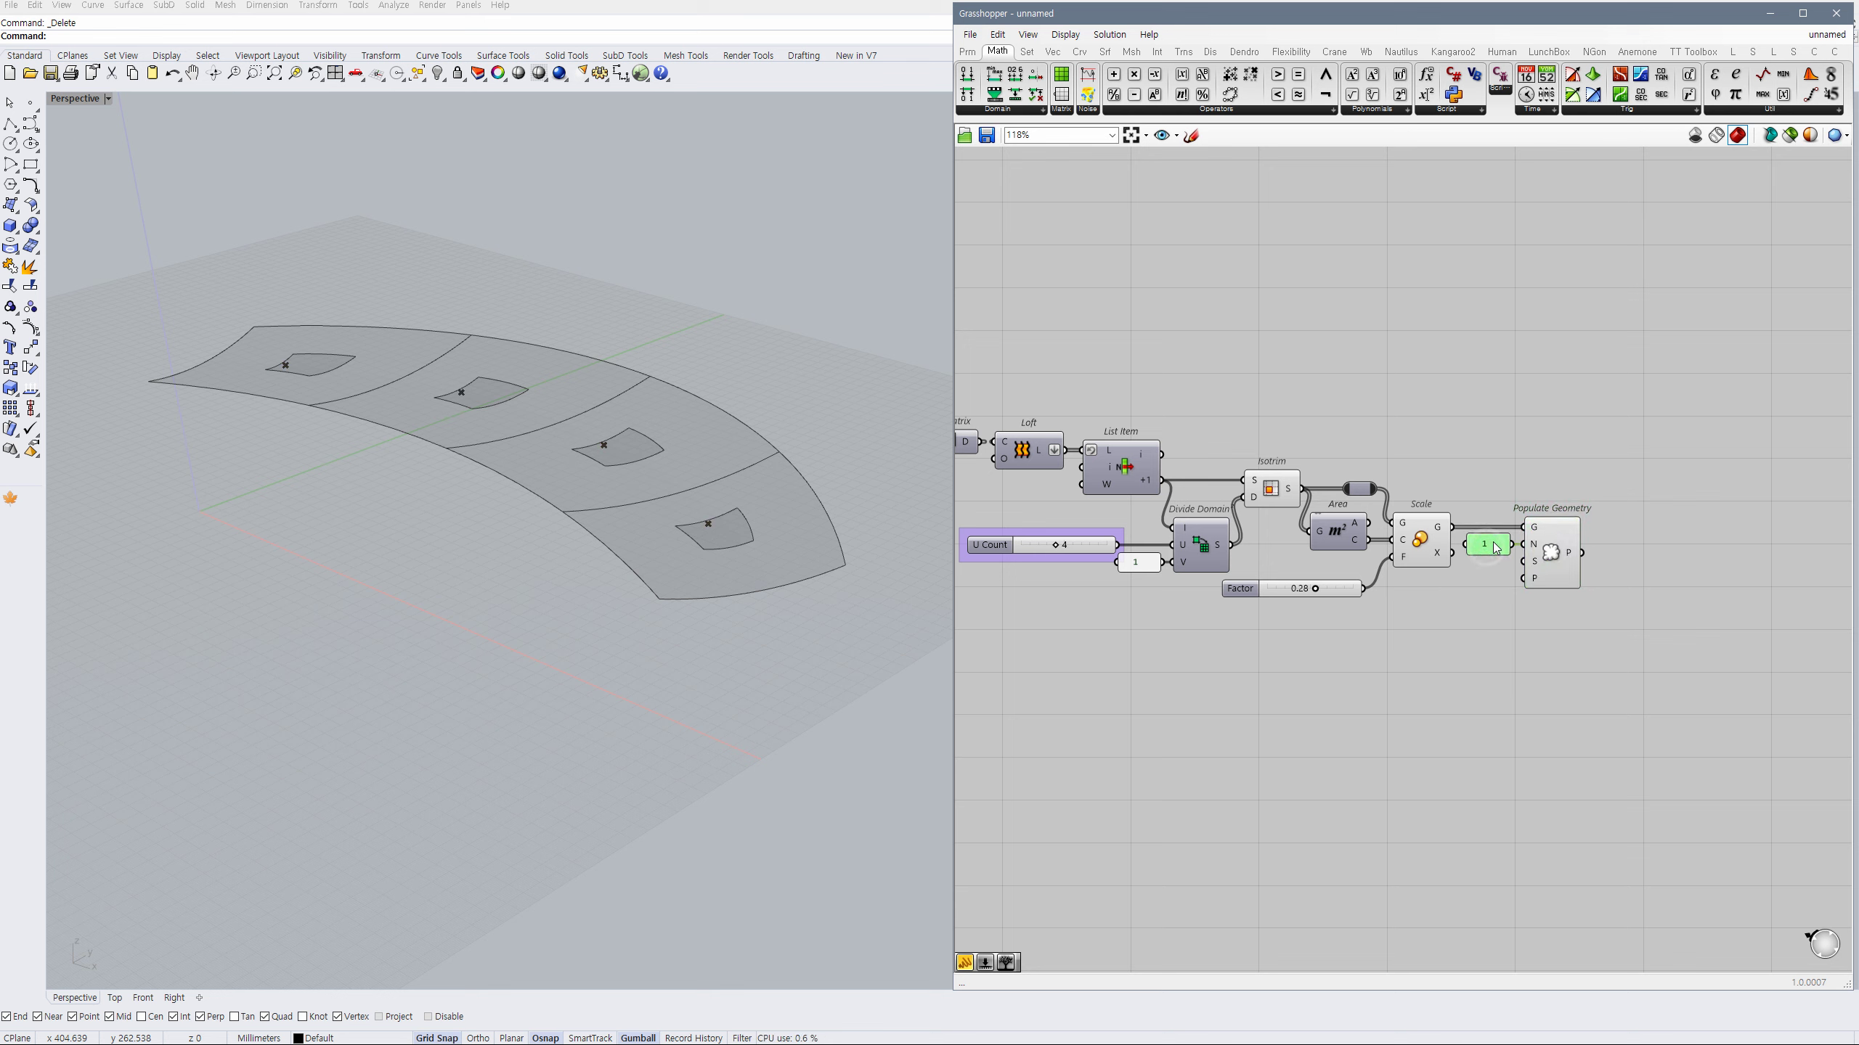
Add a Multiplication component below Scale and reposition the Scale component to tidy the layout.
double_click(1430, 619)
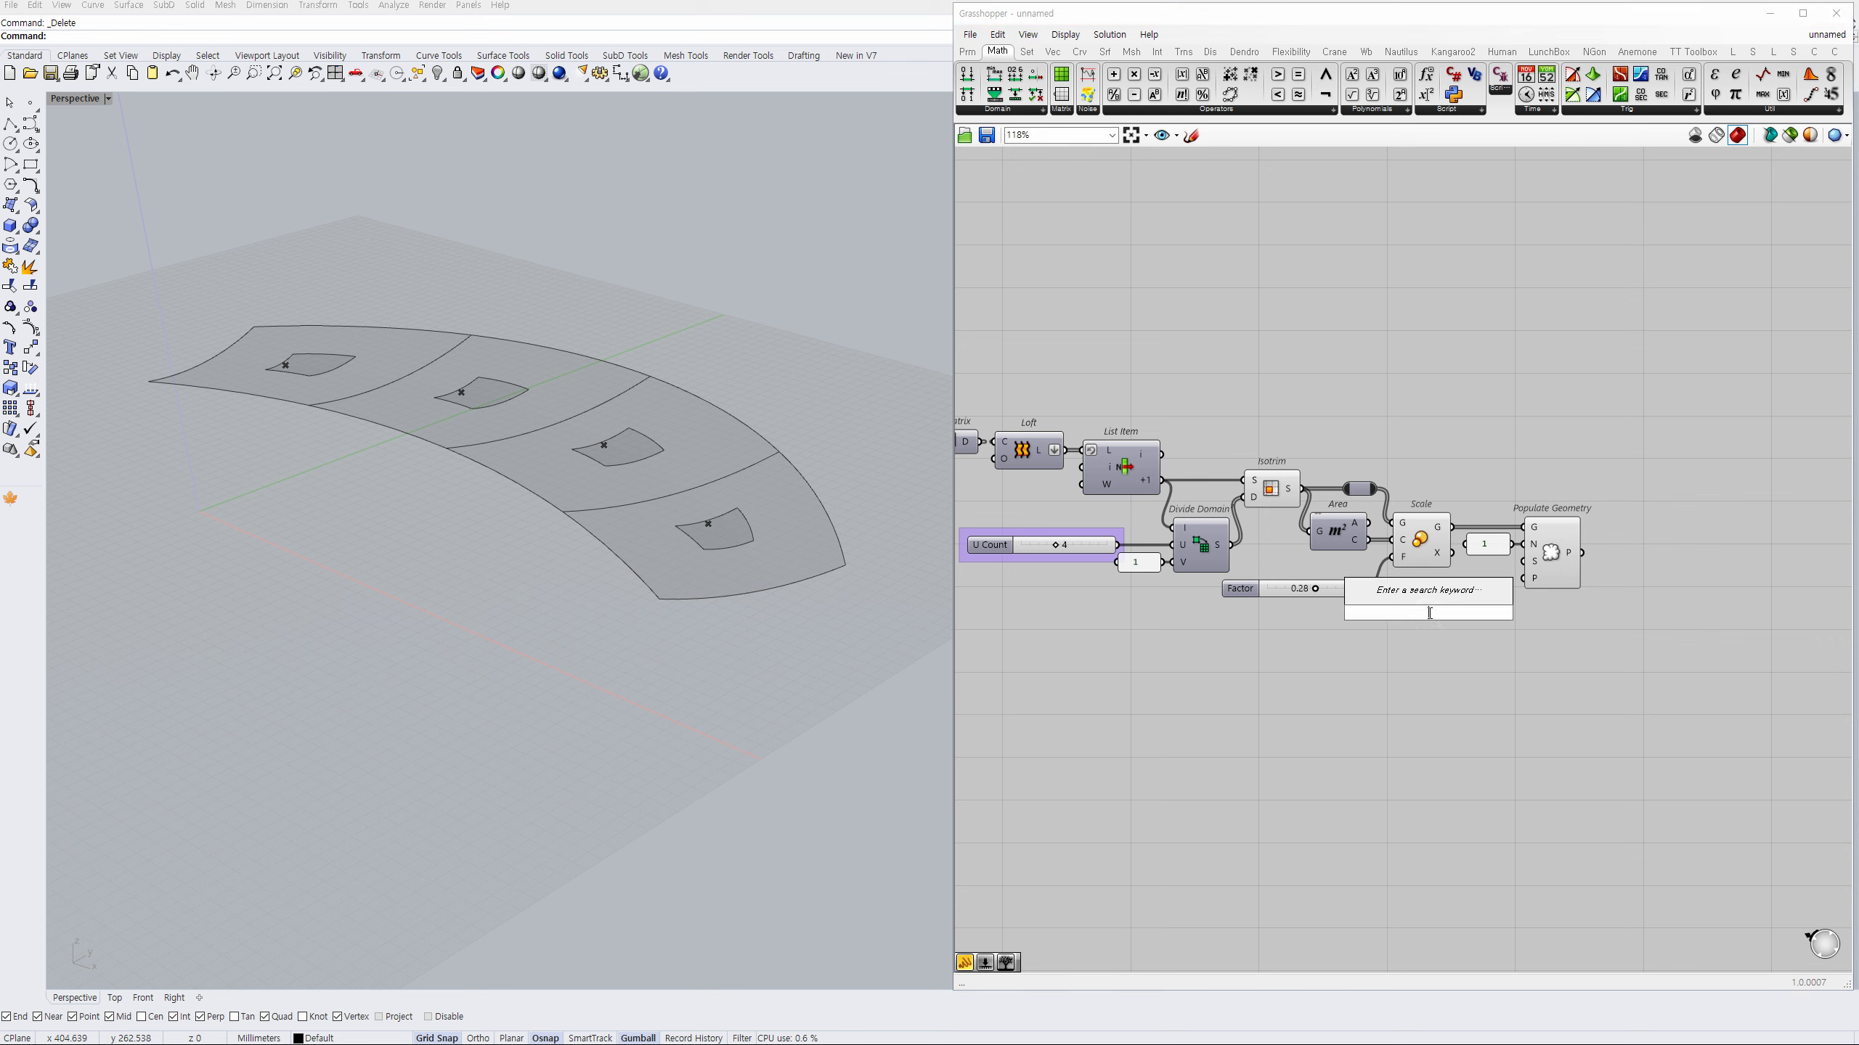
left_click(1405, 649)
double_click(1423, 615)
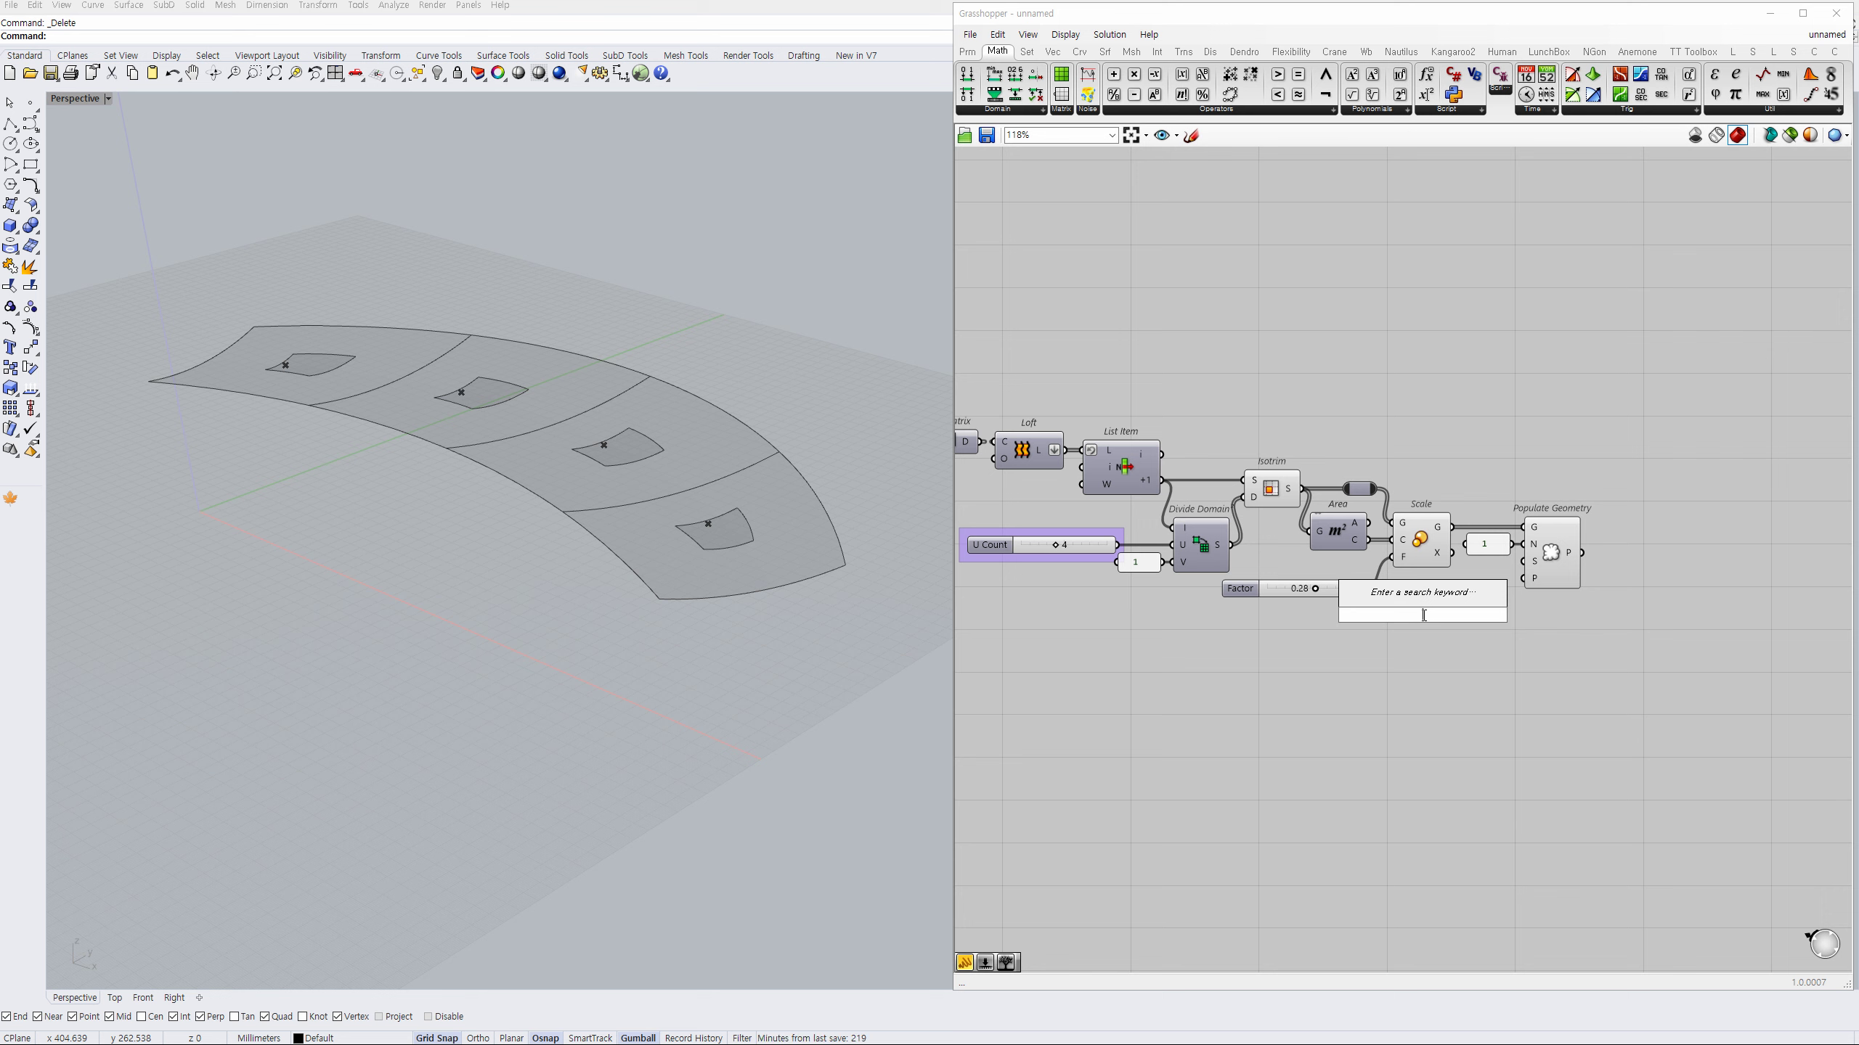
type("*")
key("Return")
left_click_drag(1431, 621, 1468, 615)
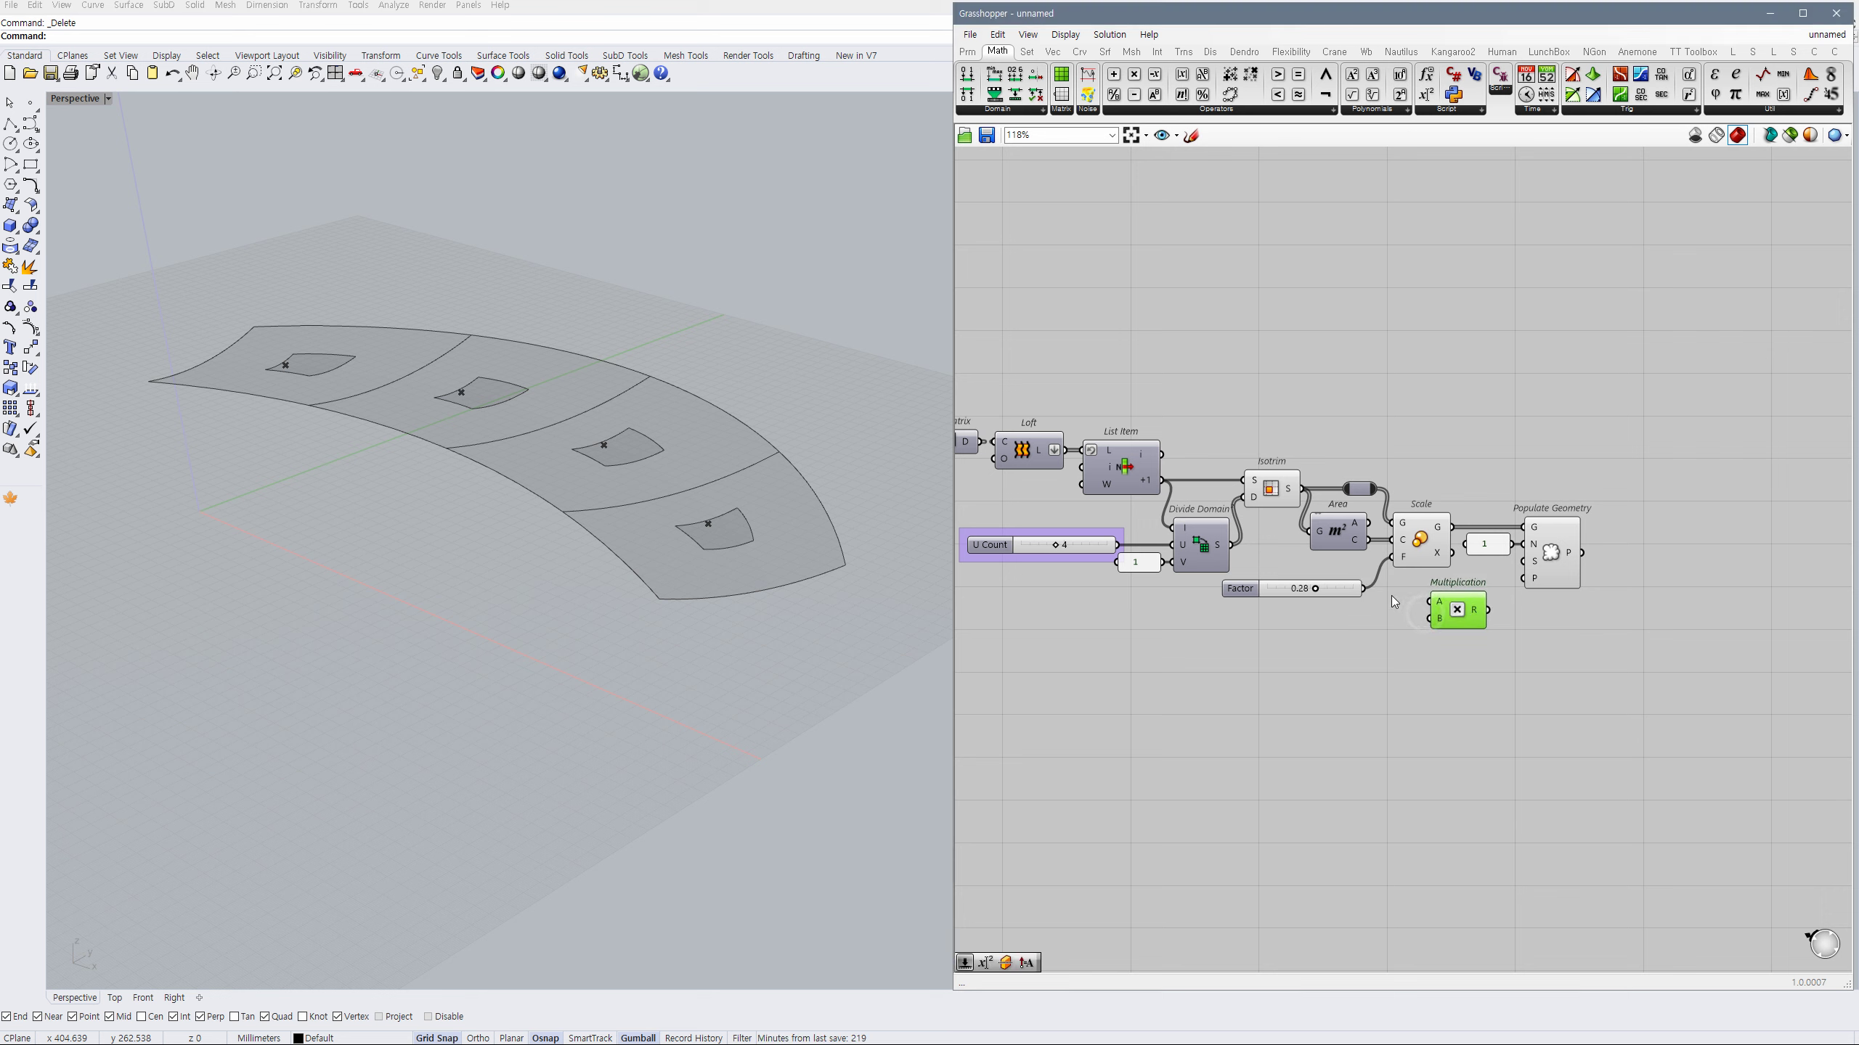
left_click_drag(1360, 538, 1436, 543)
left_click(1382, 629)
left_click(1401, 593)
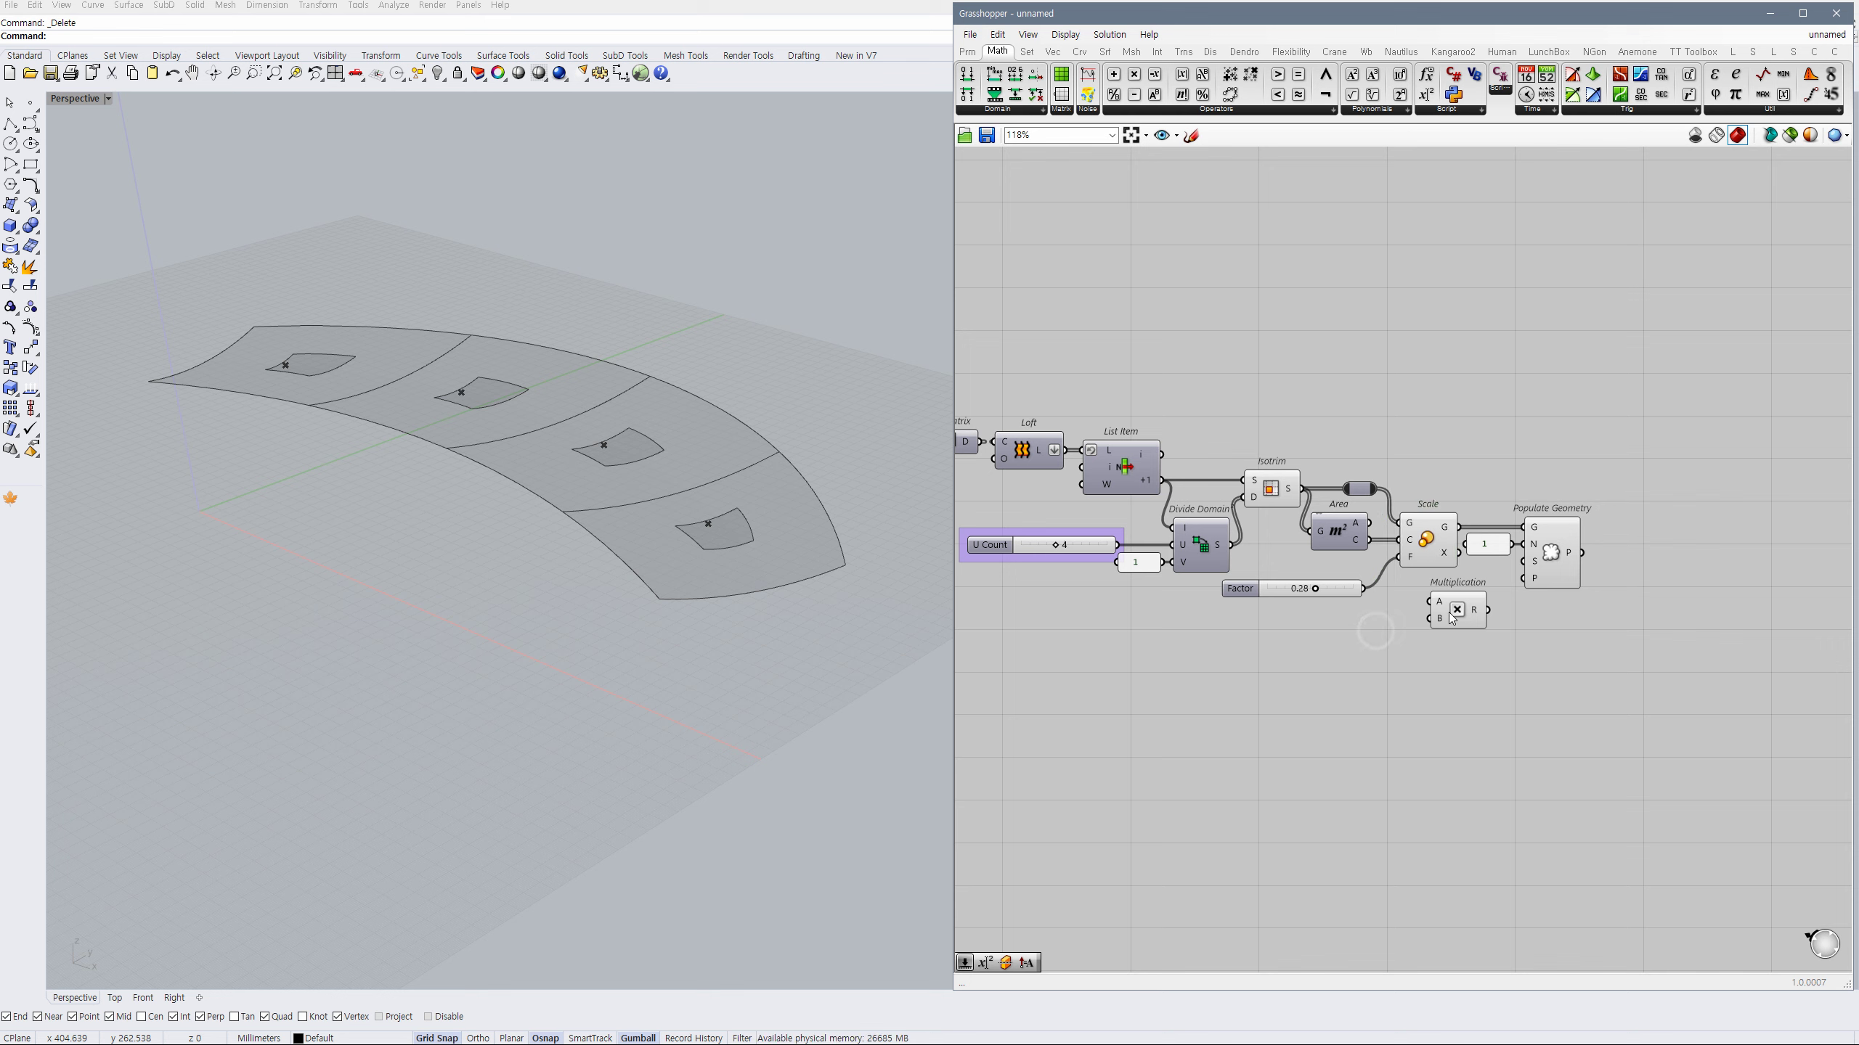
left_click_drag(1447, 619, 1446, 621)
Connect Area's A output to Multiplication's A input and the scale factor slider to its B input.
left_click(1366, 605)
left_click_drag(1369, 523, 1435, 624)
left_click(1328, 651)
double_click(1307, 643)
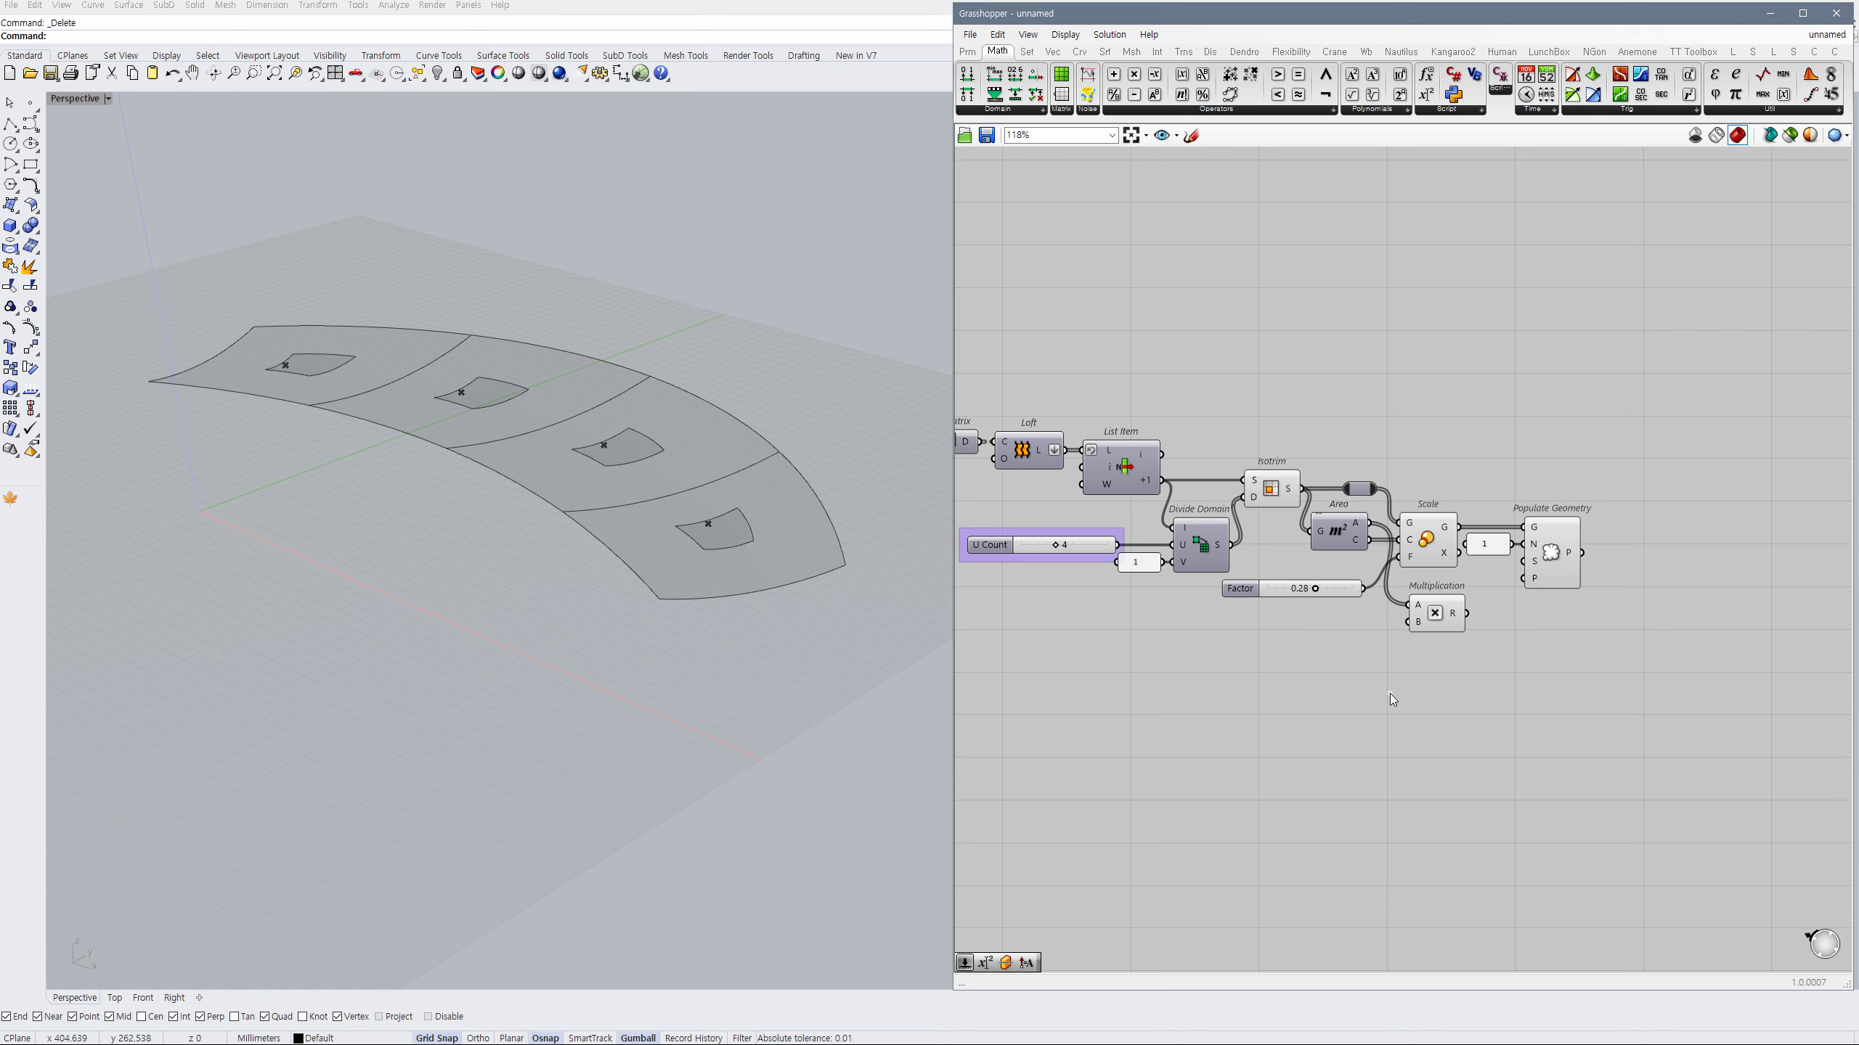
left_click_drag(1353, 597, 1431, 600)
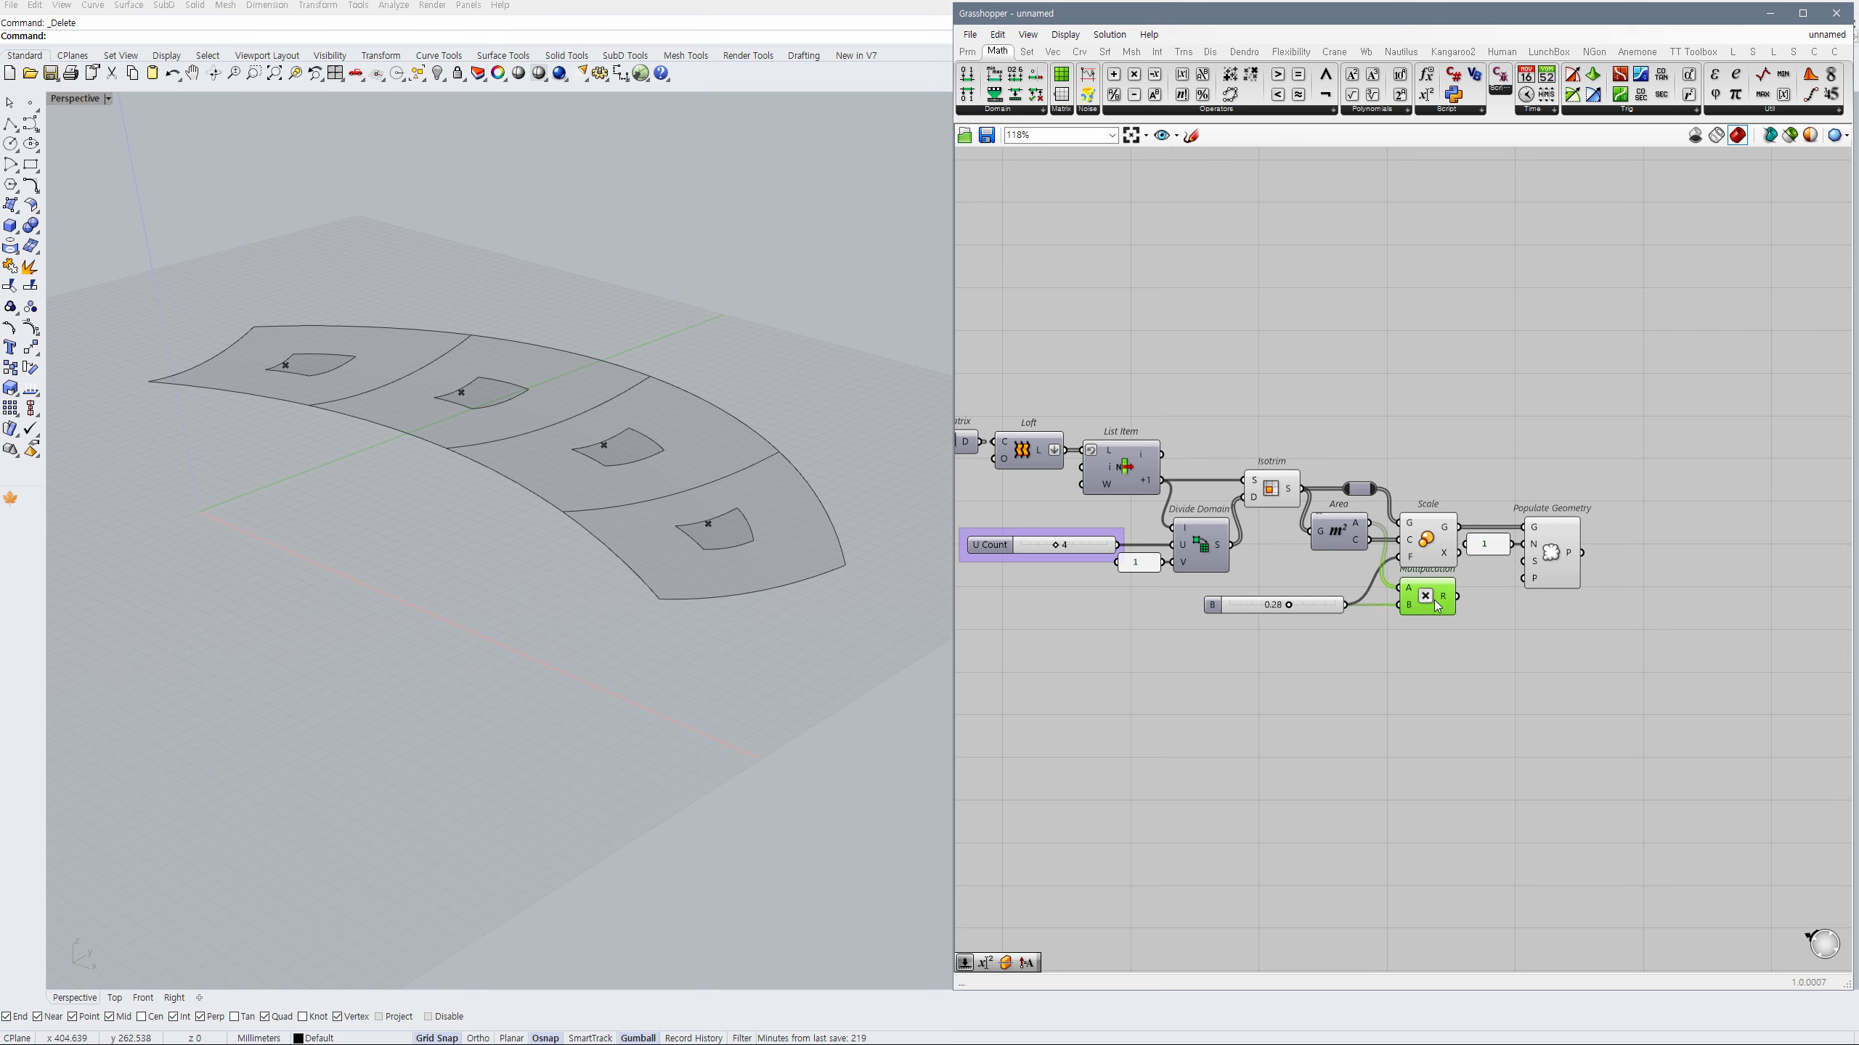
Add an Integer parameter, connect Multiplication's R output to it, and link it to Populate Geometry's S input.
left_click(1497, 605)
double_click(1500, 607)
type("int")
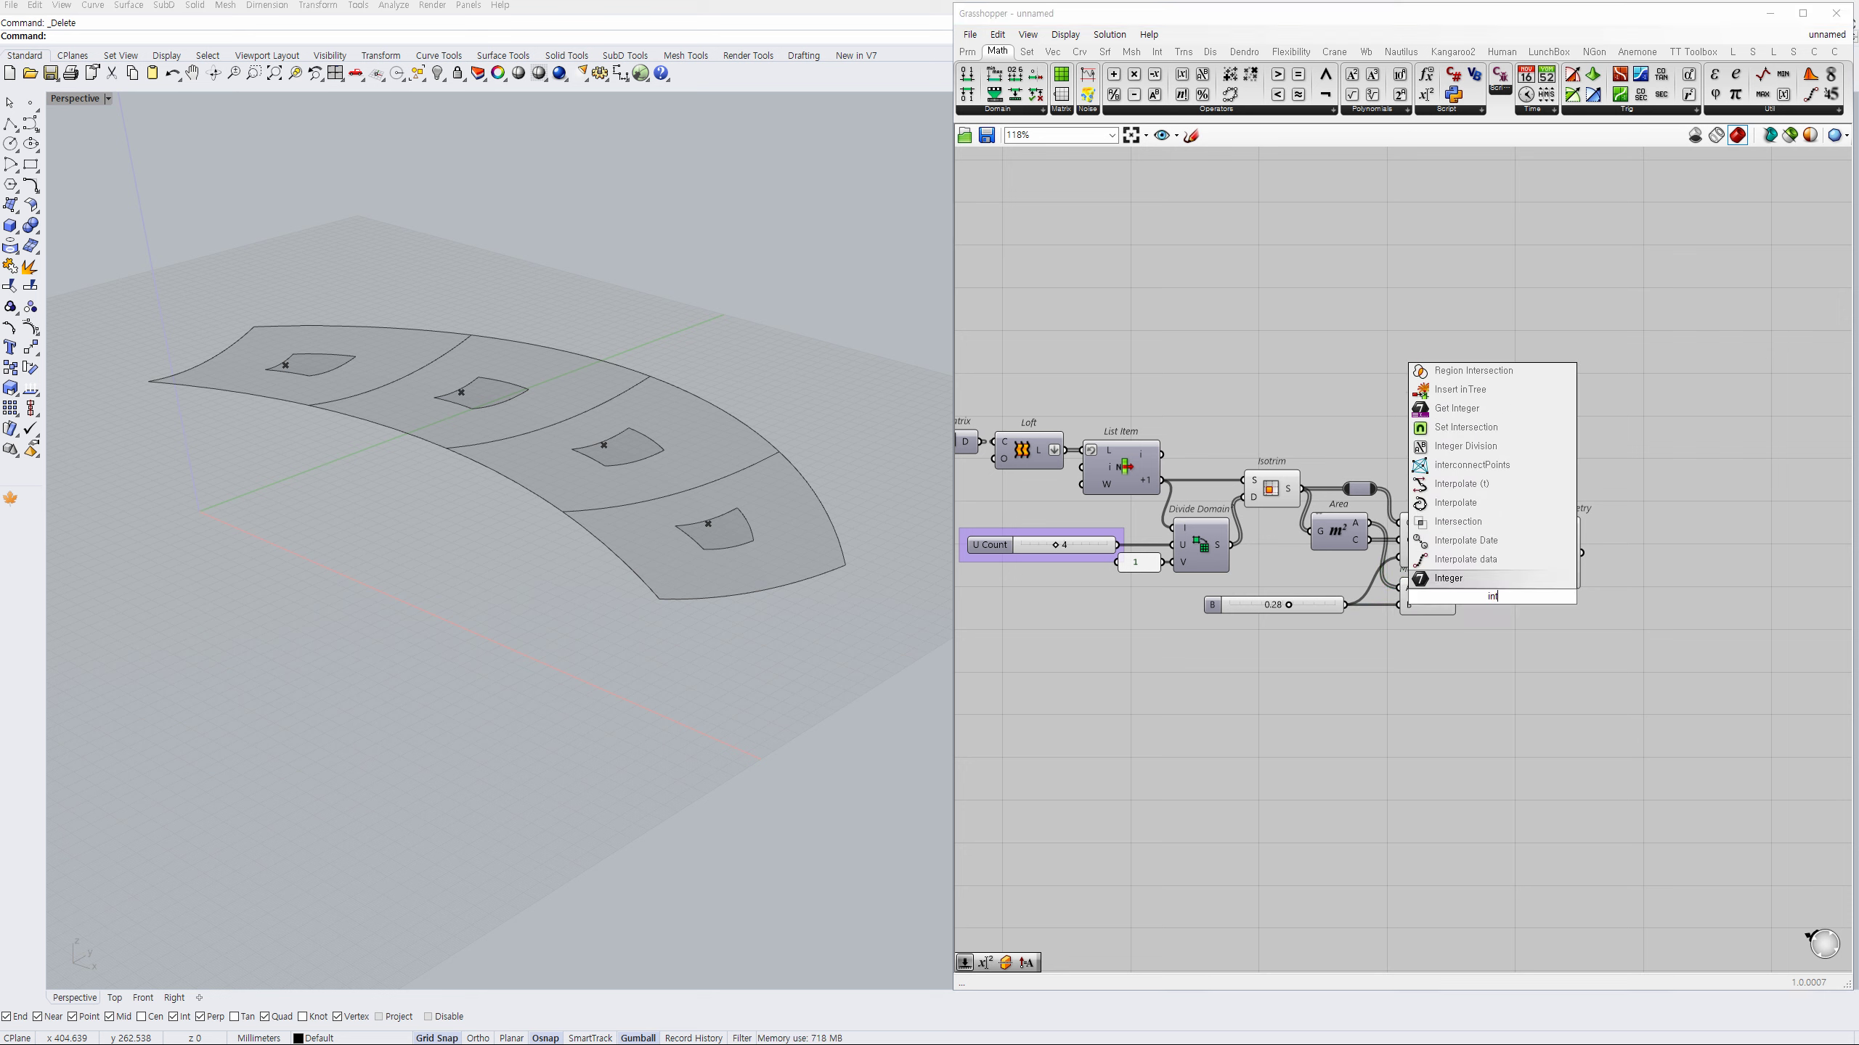
left_click(1483, 586)
left_click_drag(1457, 597, 1513, 598)
left_click(1550, 607)
left_click(1560, 613)
left_click(1491, 598)
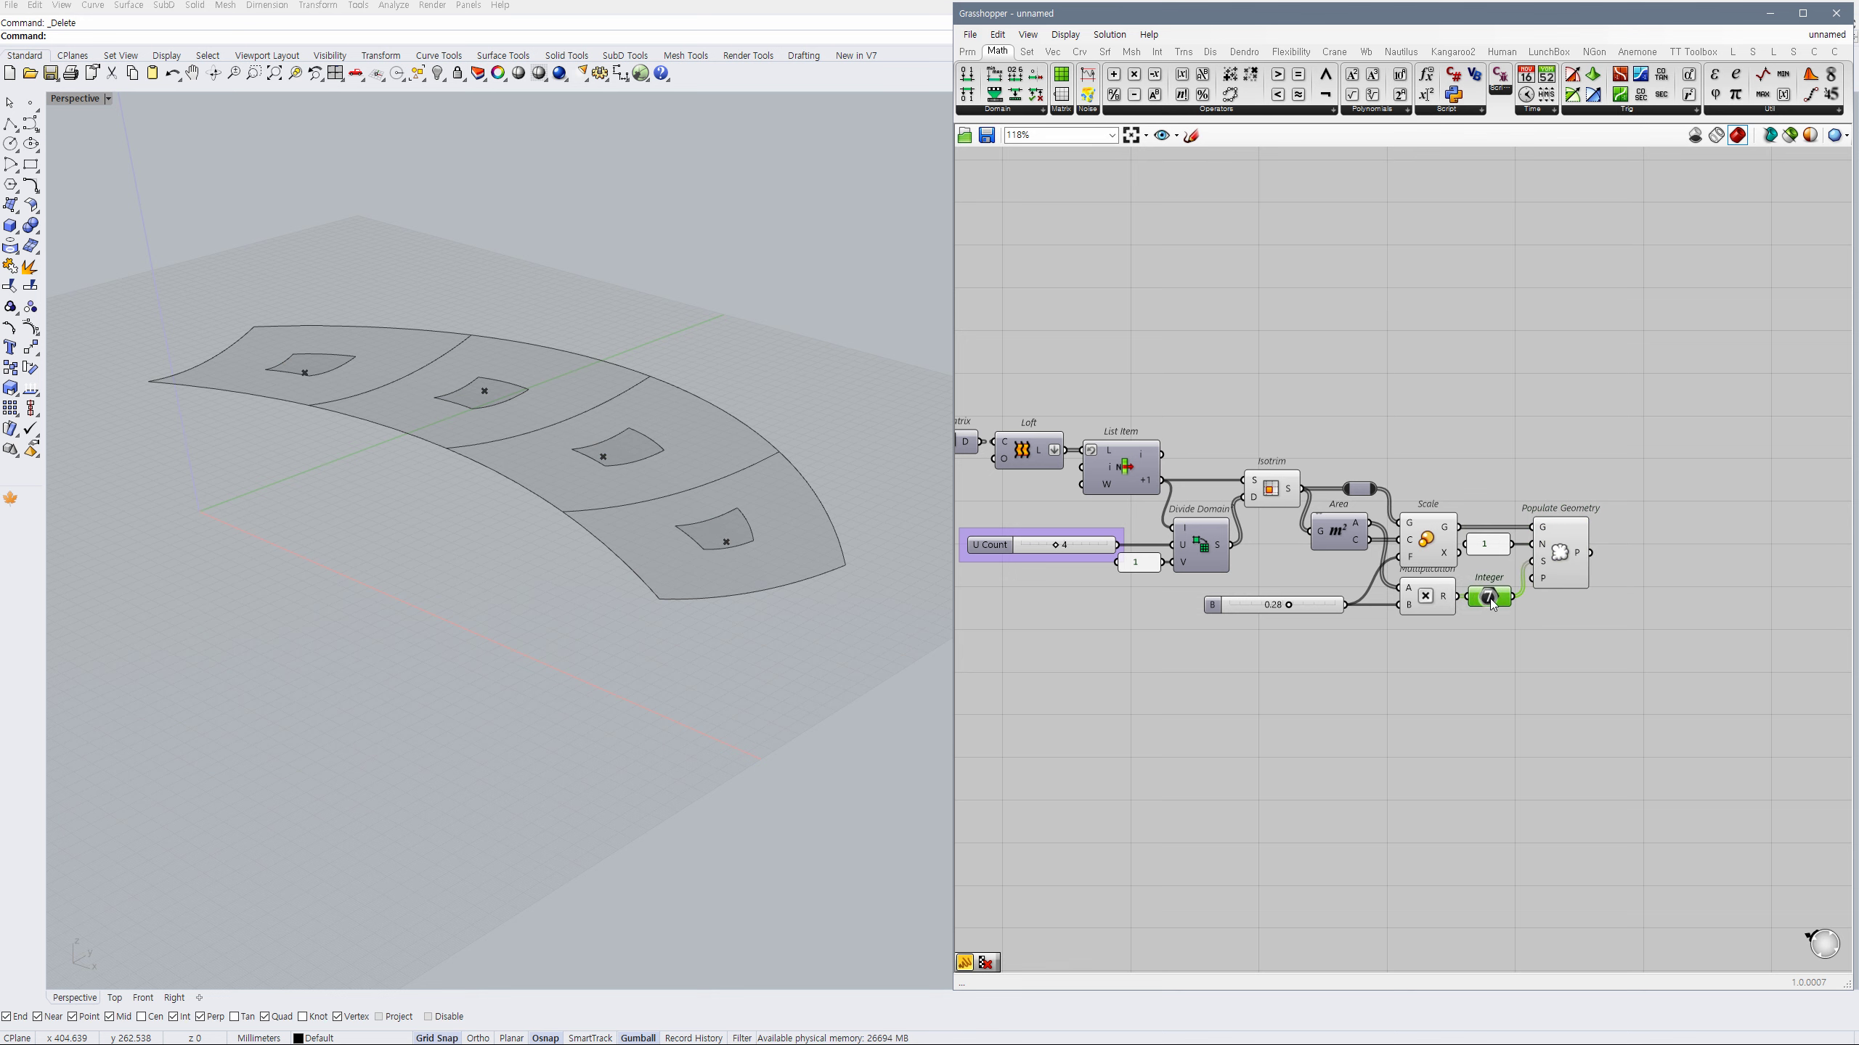
Hide the preview of the Scale component.
right_click_drag(1536, 619, 1487, 609)
left_click(1373, 532)
key("ctrl+q")
Set the scale factor slider to 0.27 and put it in a group.
right_click_drag(638, 480, 709, 551)
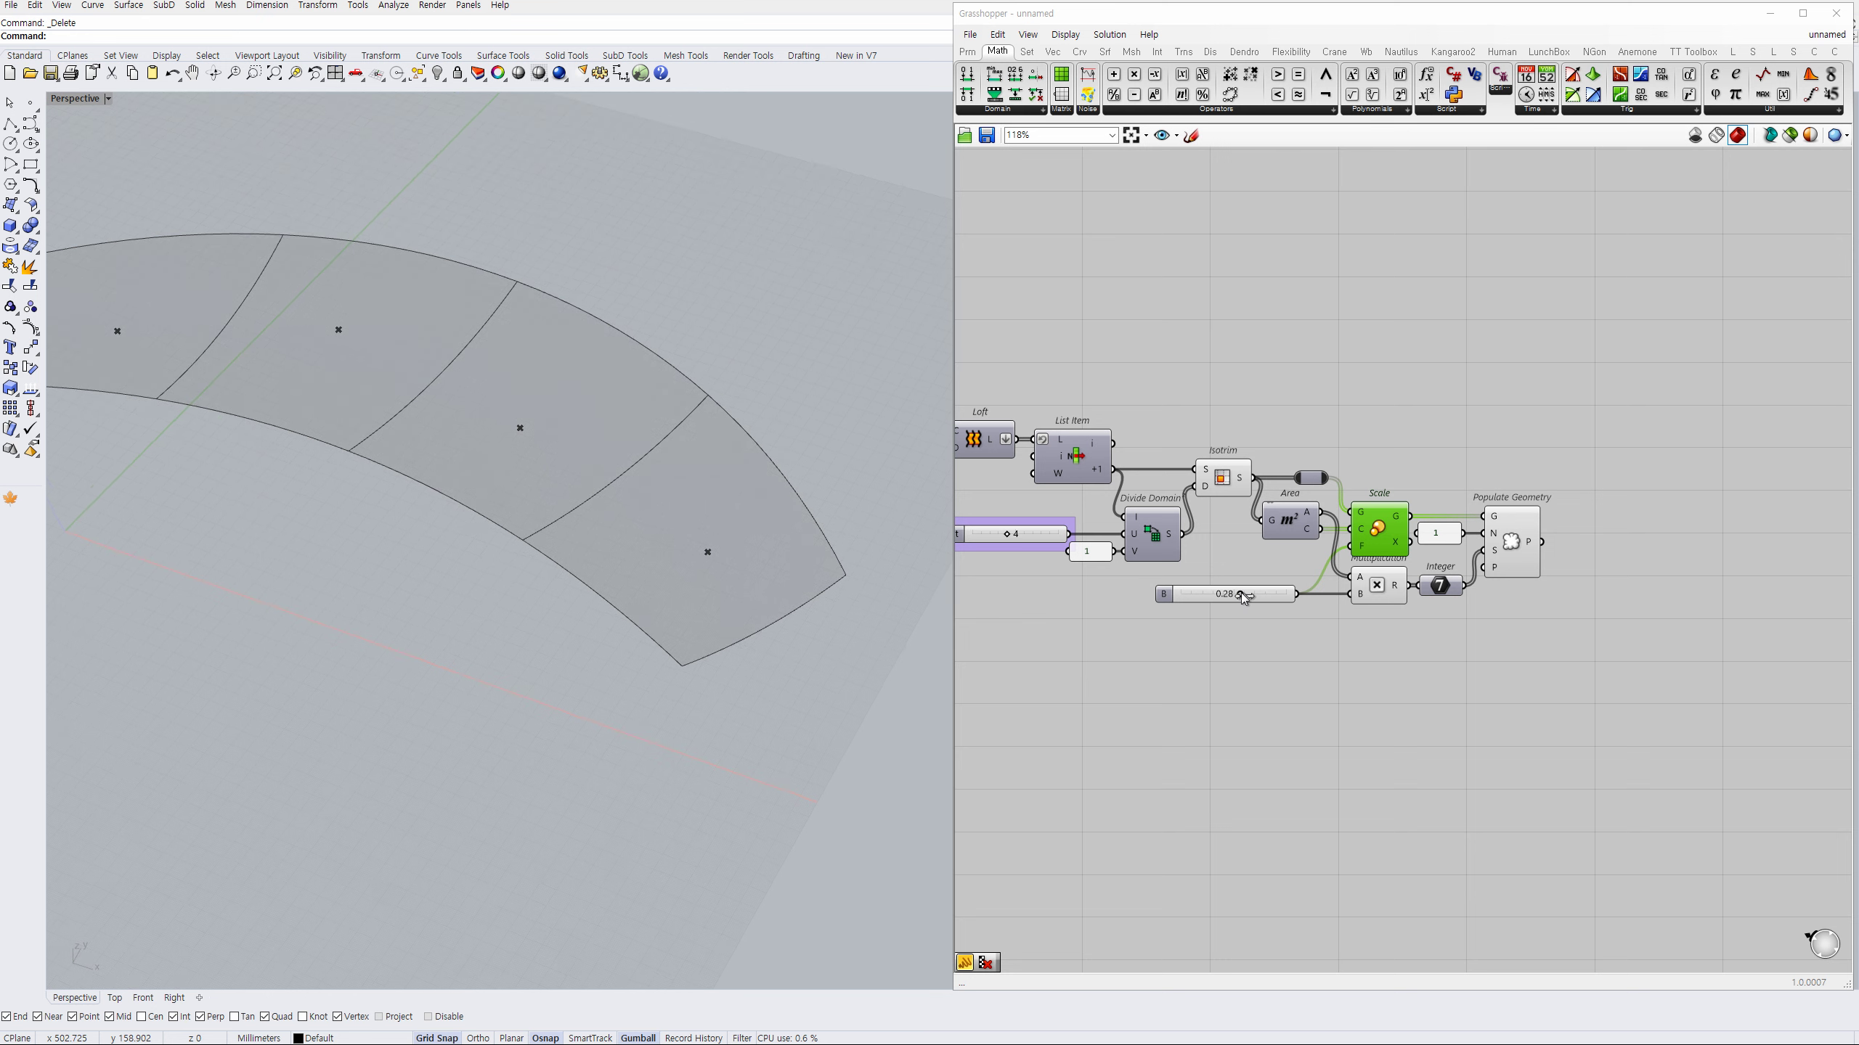
left_click_drag(1244, 597, 1246, 604)
scroll(800, 520, "down", 6)
right_click_drag(798, 512, 747, 465)
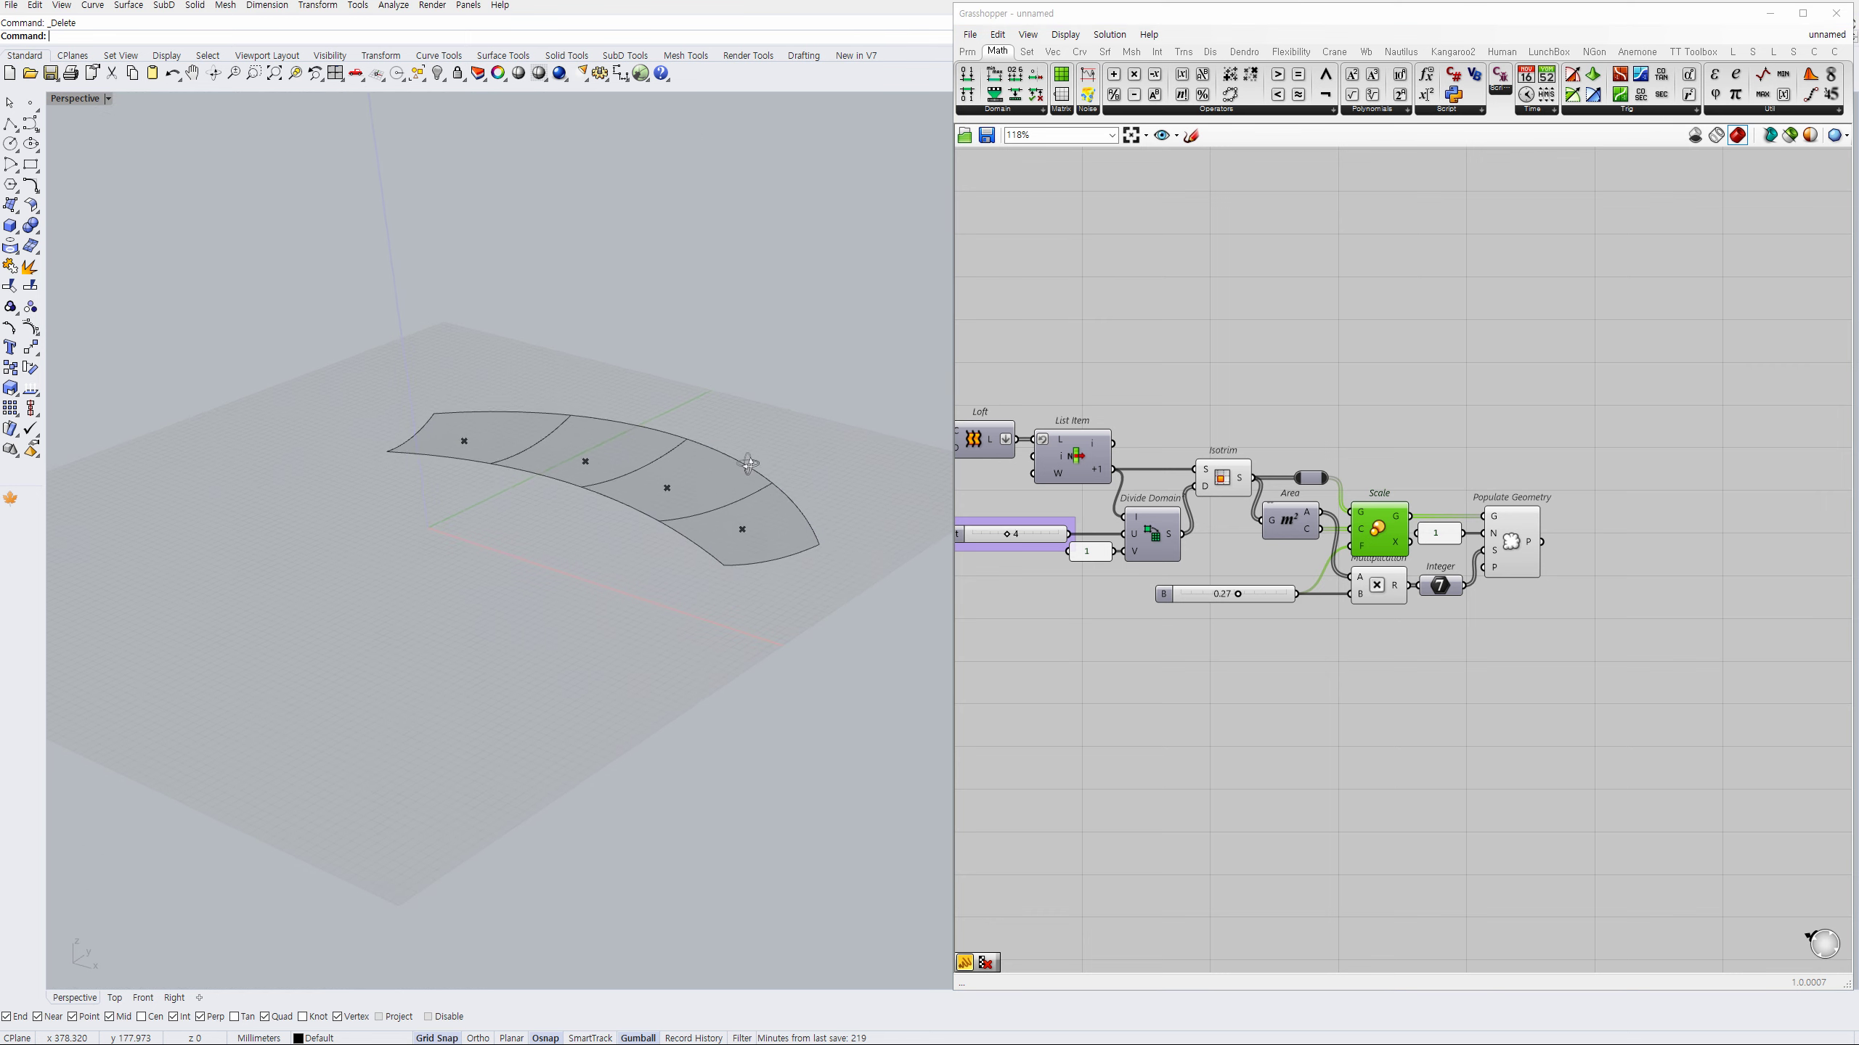
scroll(752, 548, "up", 3)
right_click_drag(753, 545, 763, 594)
right_click_drag(1531, 643, 1417, 639)
left_click(1466, 602)
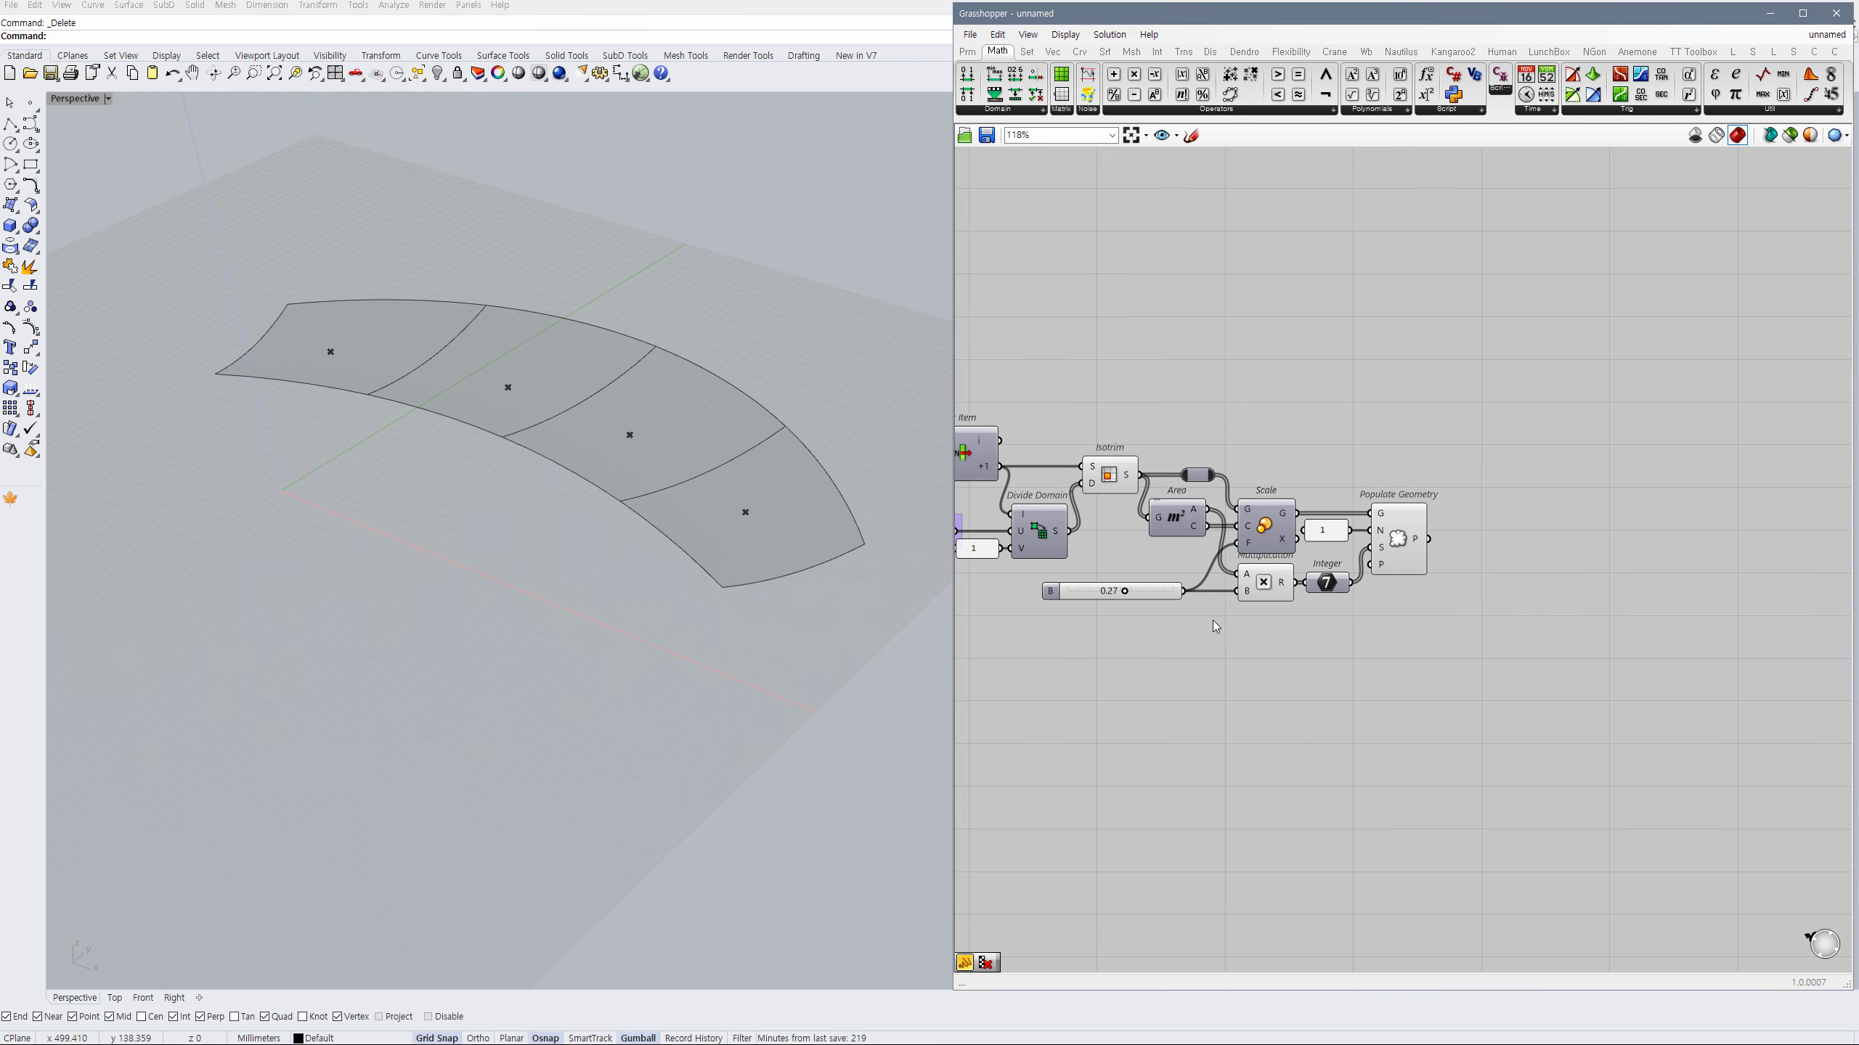
left_click(1157, 595)
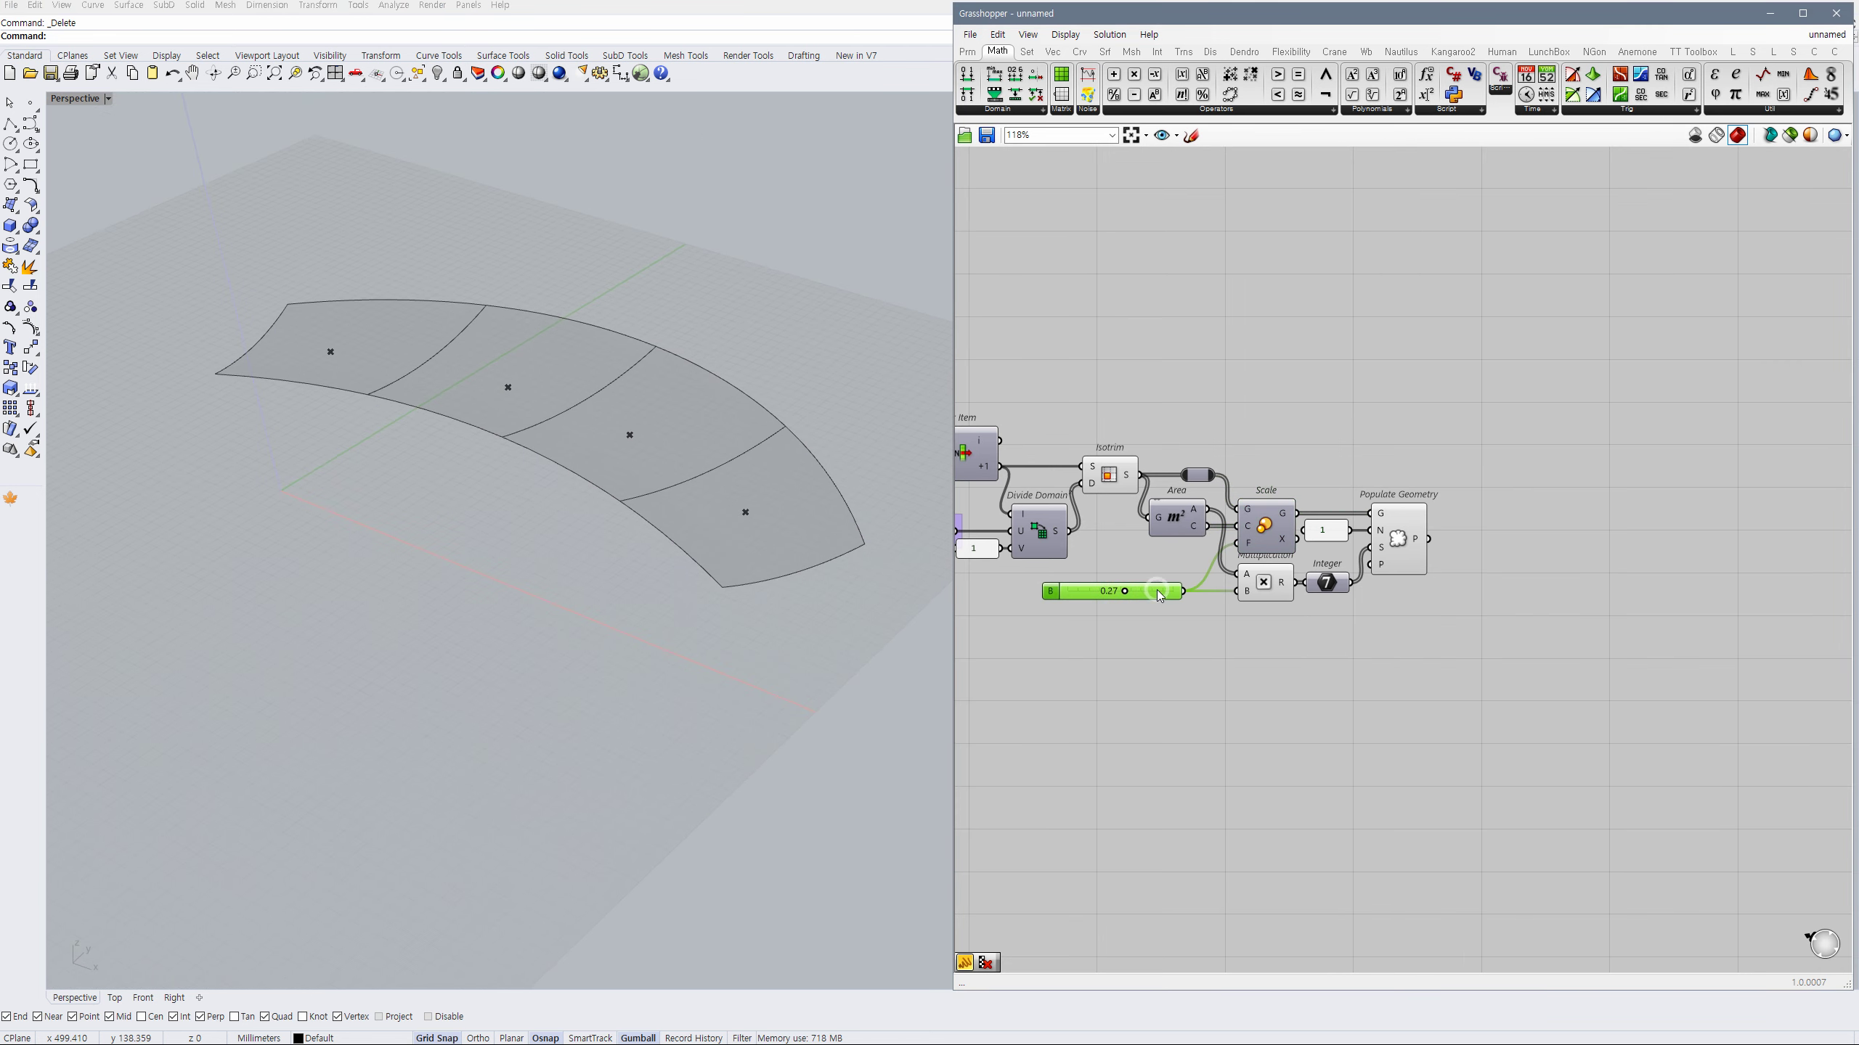
Add a Project component, connect Populate Geometry's P output to its G input, and hide Populate Geometry's preview.
double_click(1454, 587)
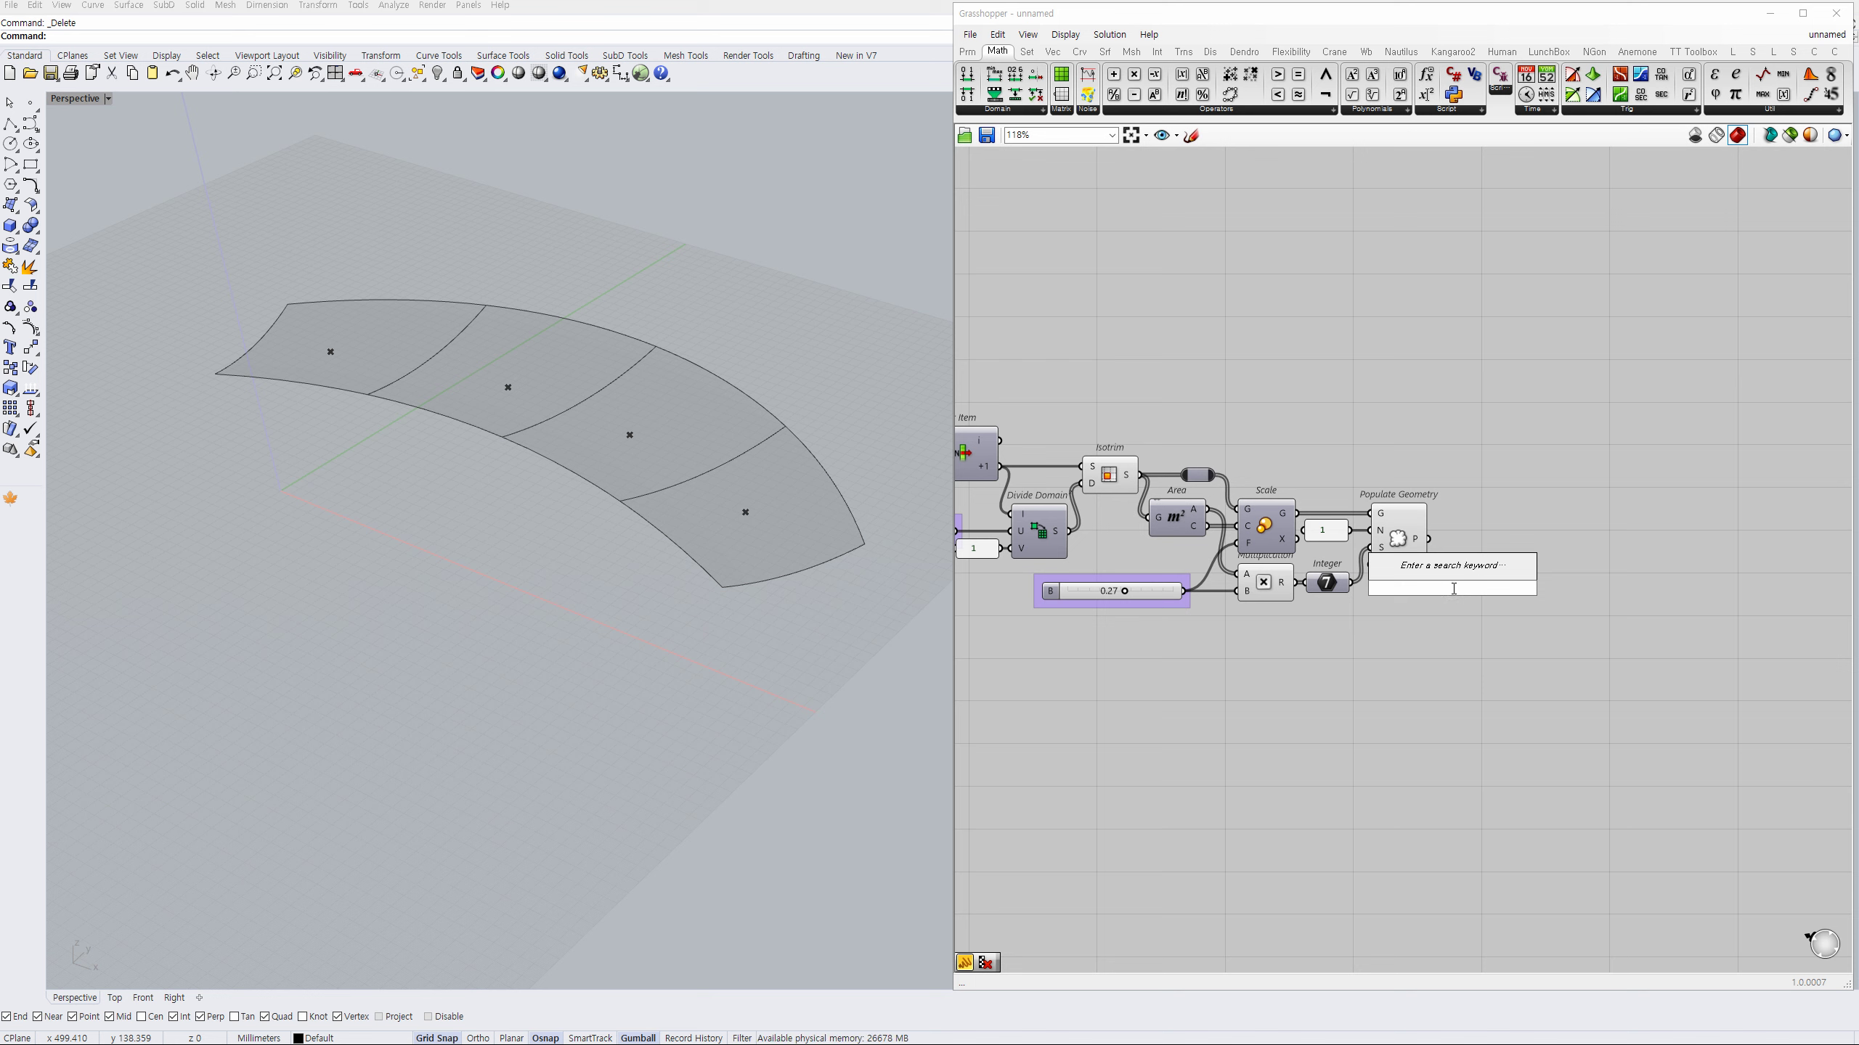
type("proj")
left_click(1434, 475)
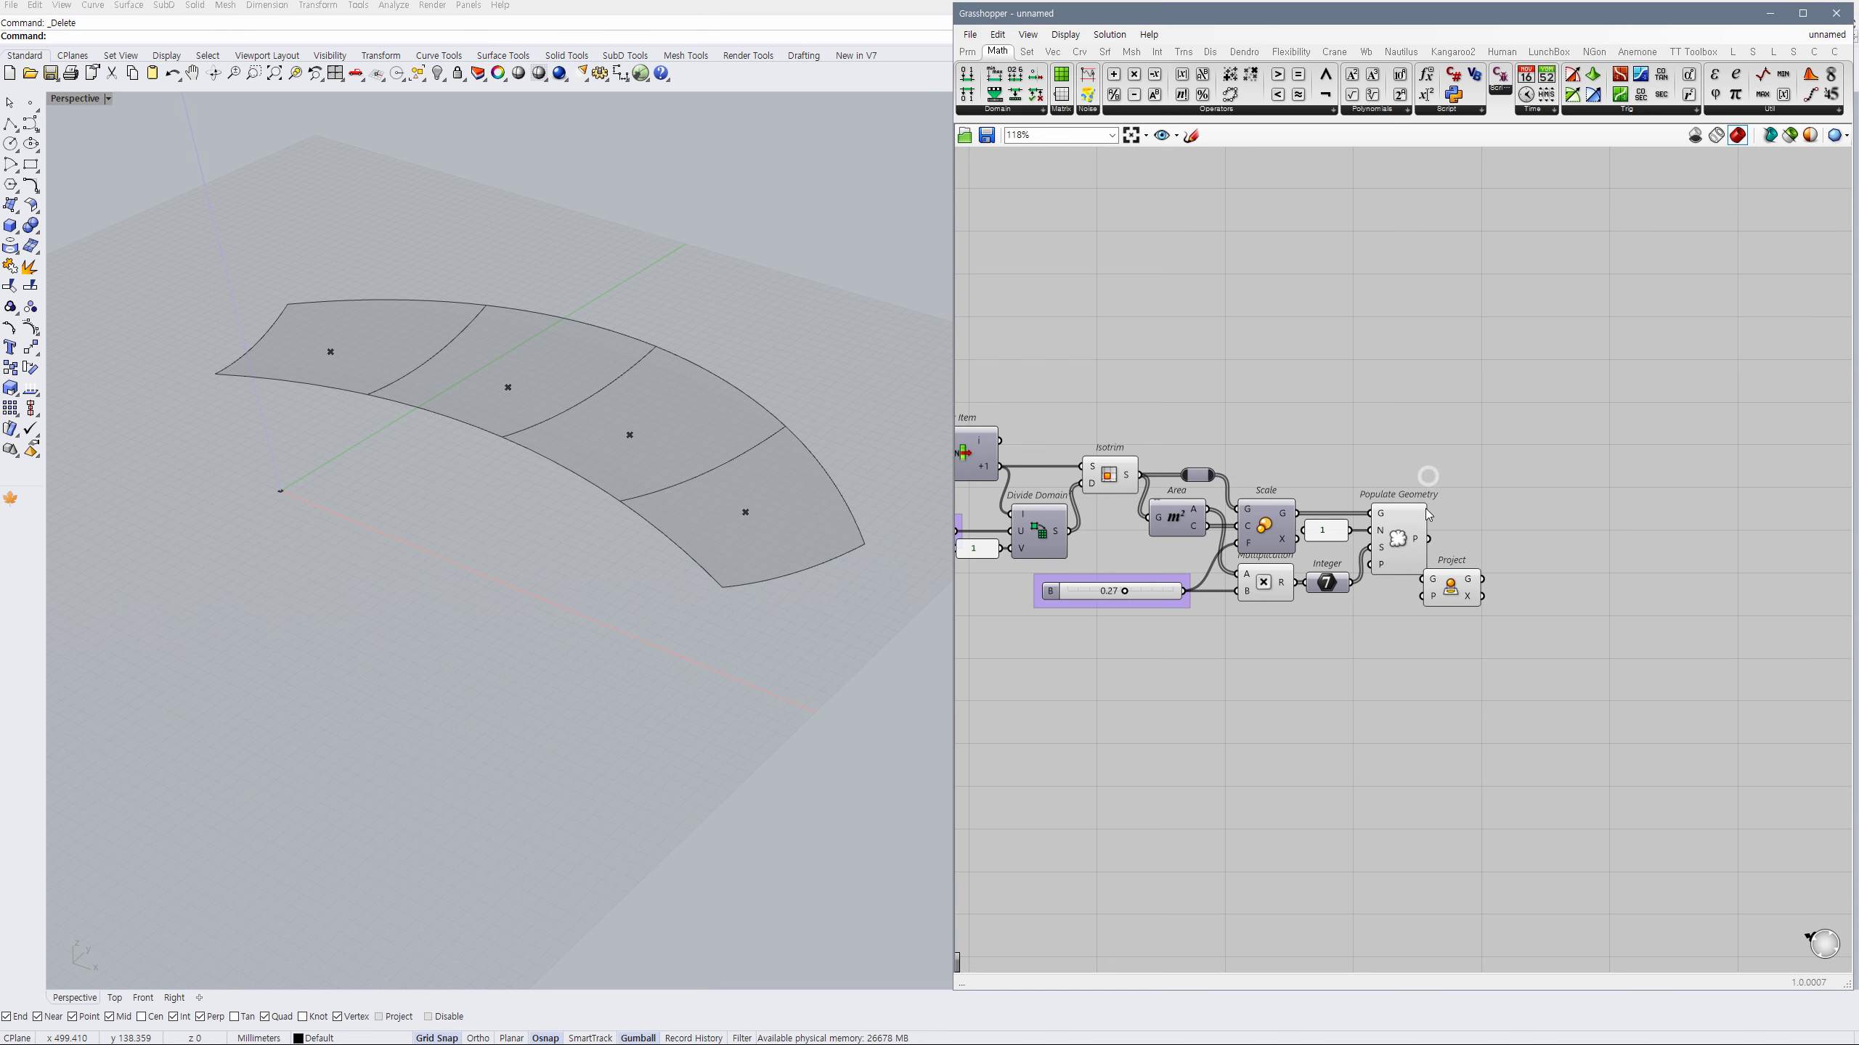
left_click_drag(1428, 539, 1448, 591)
right_click_drag(777, 554, 787, 503)
left_click(1410, 693)
left_click_drag(1481, 592, 1468, 567)
left_click(1447, 635)
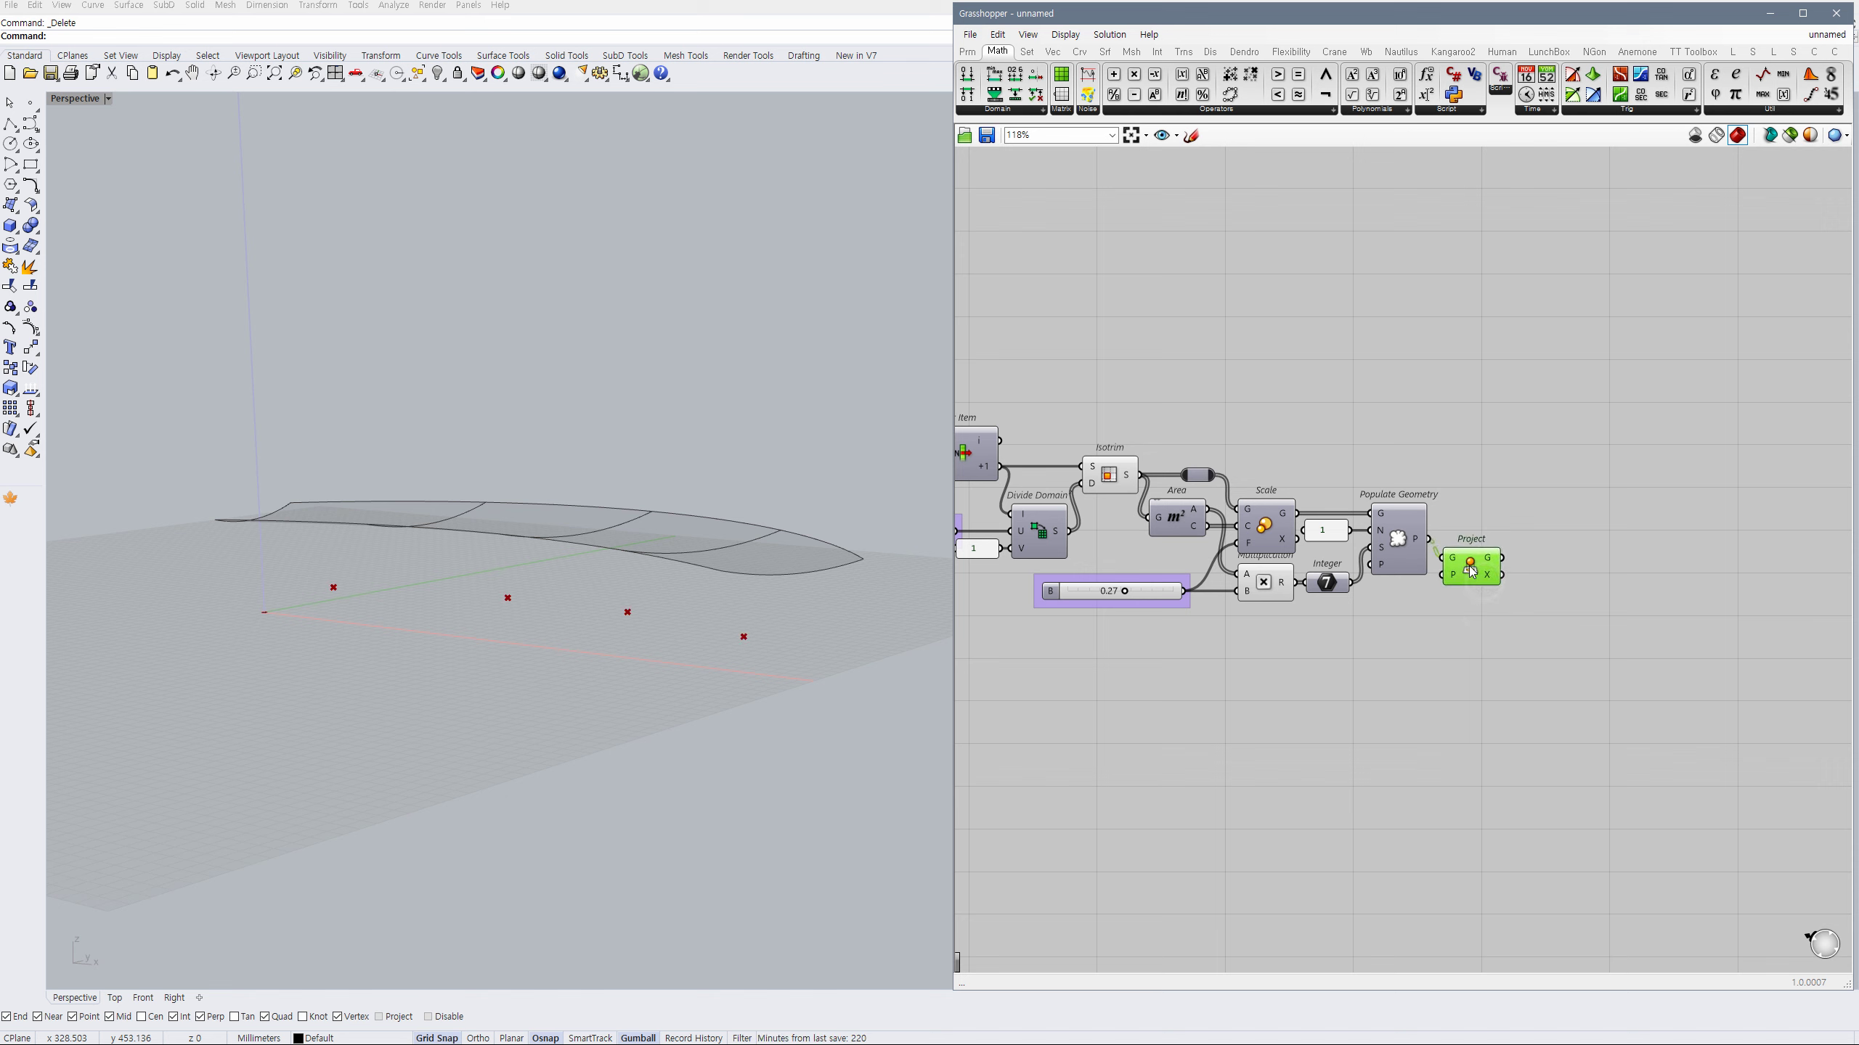
Add a Circle component, connect Project's G output to its P input, and hide Project's preview.
double_click(1550, 575)
type("circle")
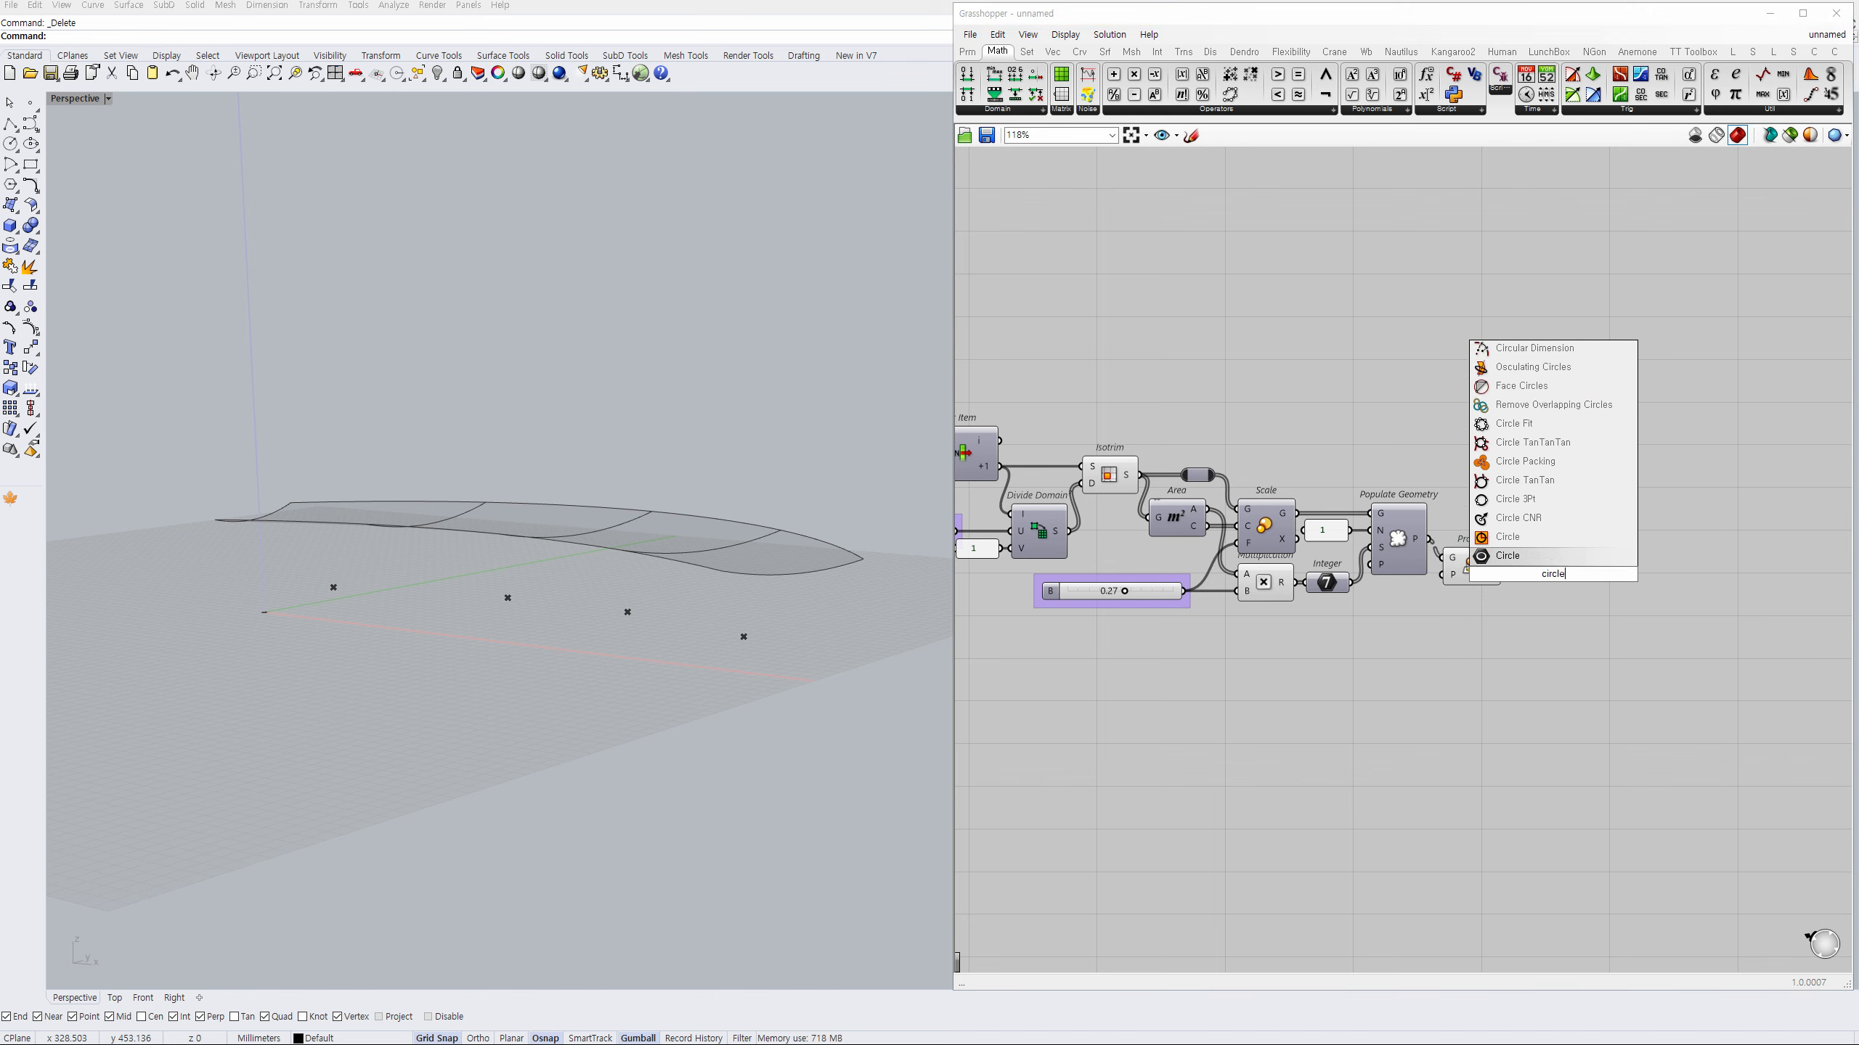
key("Return")
left_click_drag(1501, 559, 1524, 566)
left_click_drag(1551, 577, 1546, 568)
left_click(1470, 567)
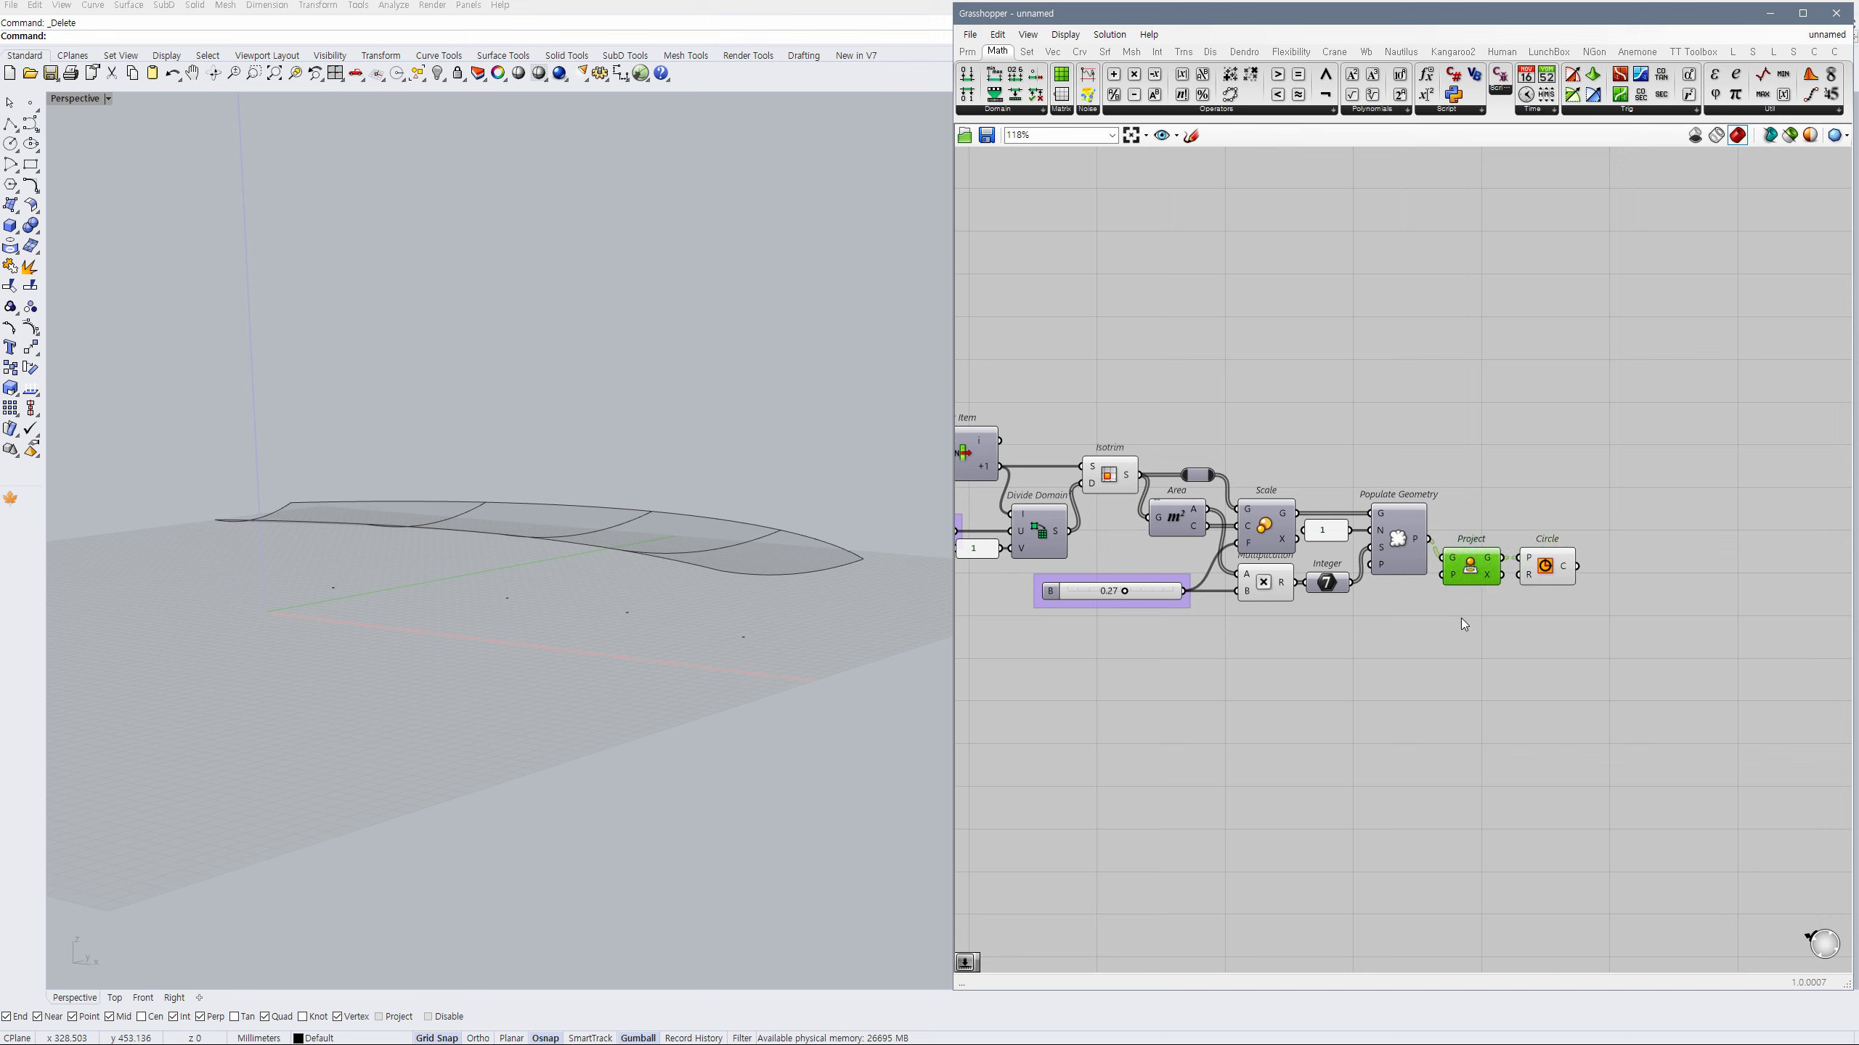
Add a second Multiplication component below Project and nudge the Integer parameter into place.
double_click(1414, 627)
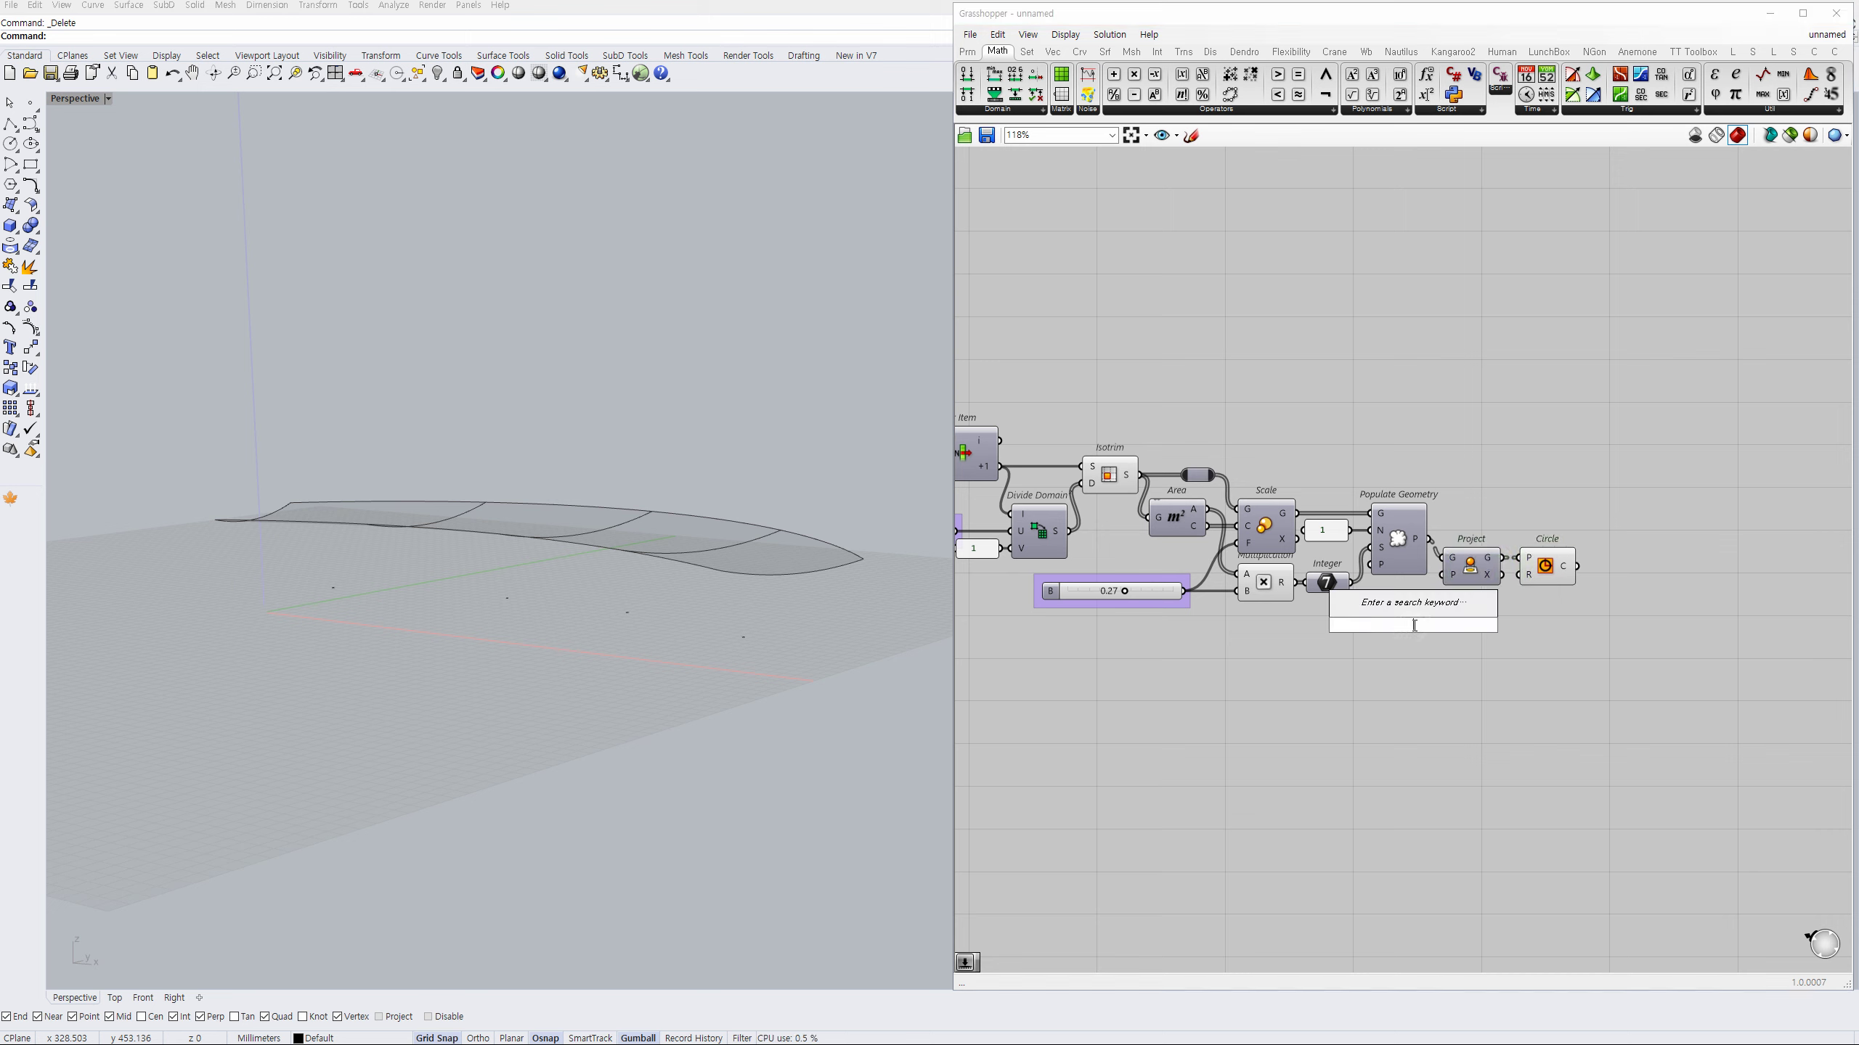
type("*")
key("Return")
left_click_drag(1412, 635, 1465, 633)
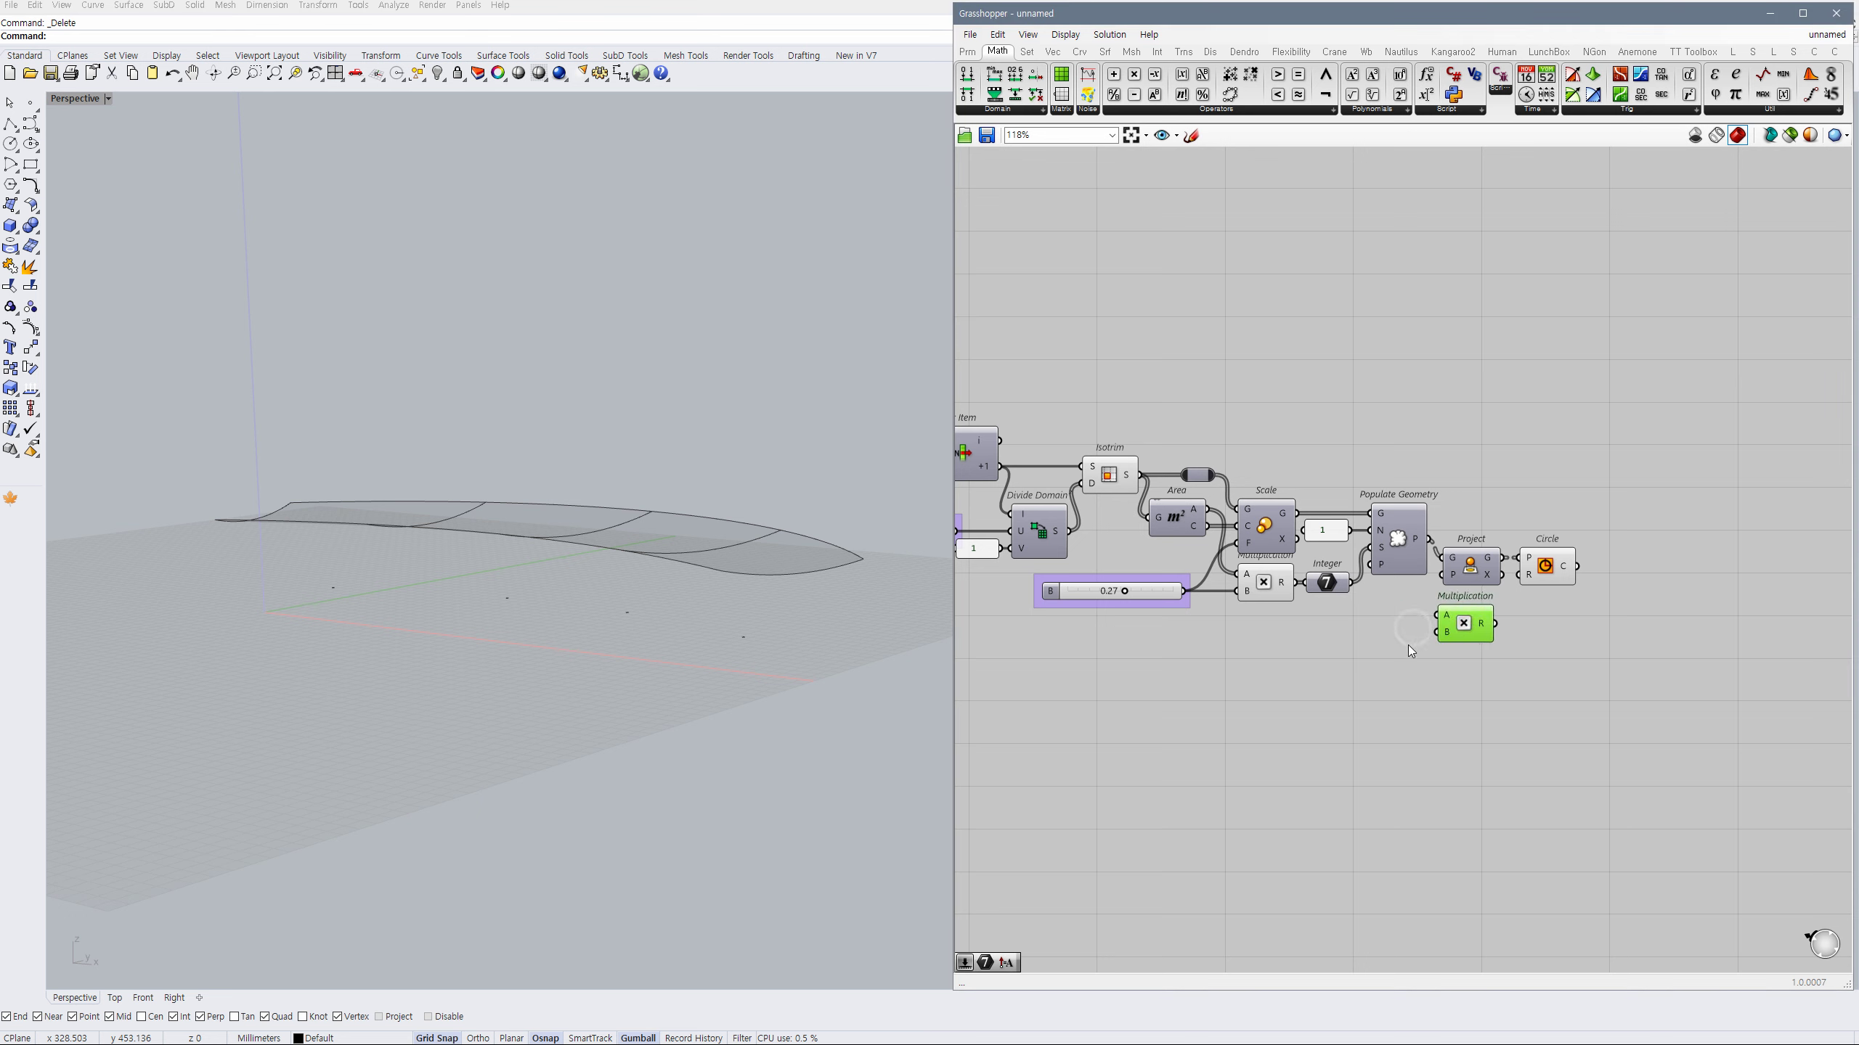
left_click(1391, 646)
left_click_drag(1341, 590, 1346, 590)
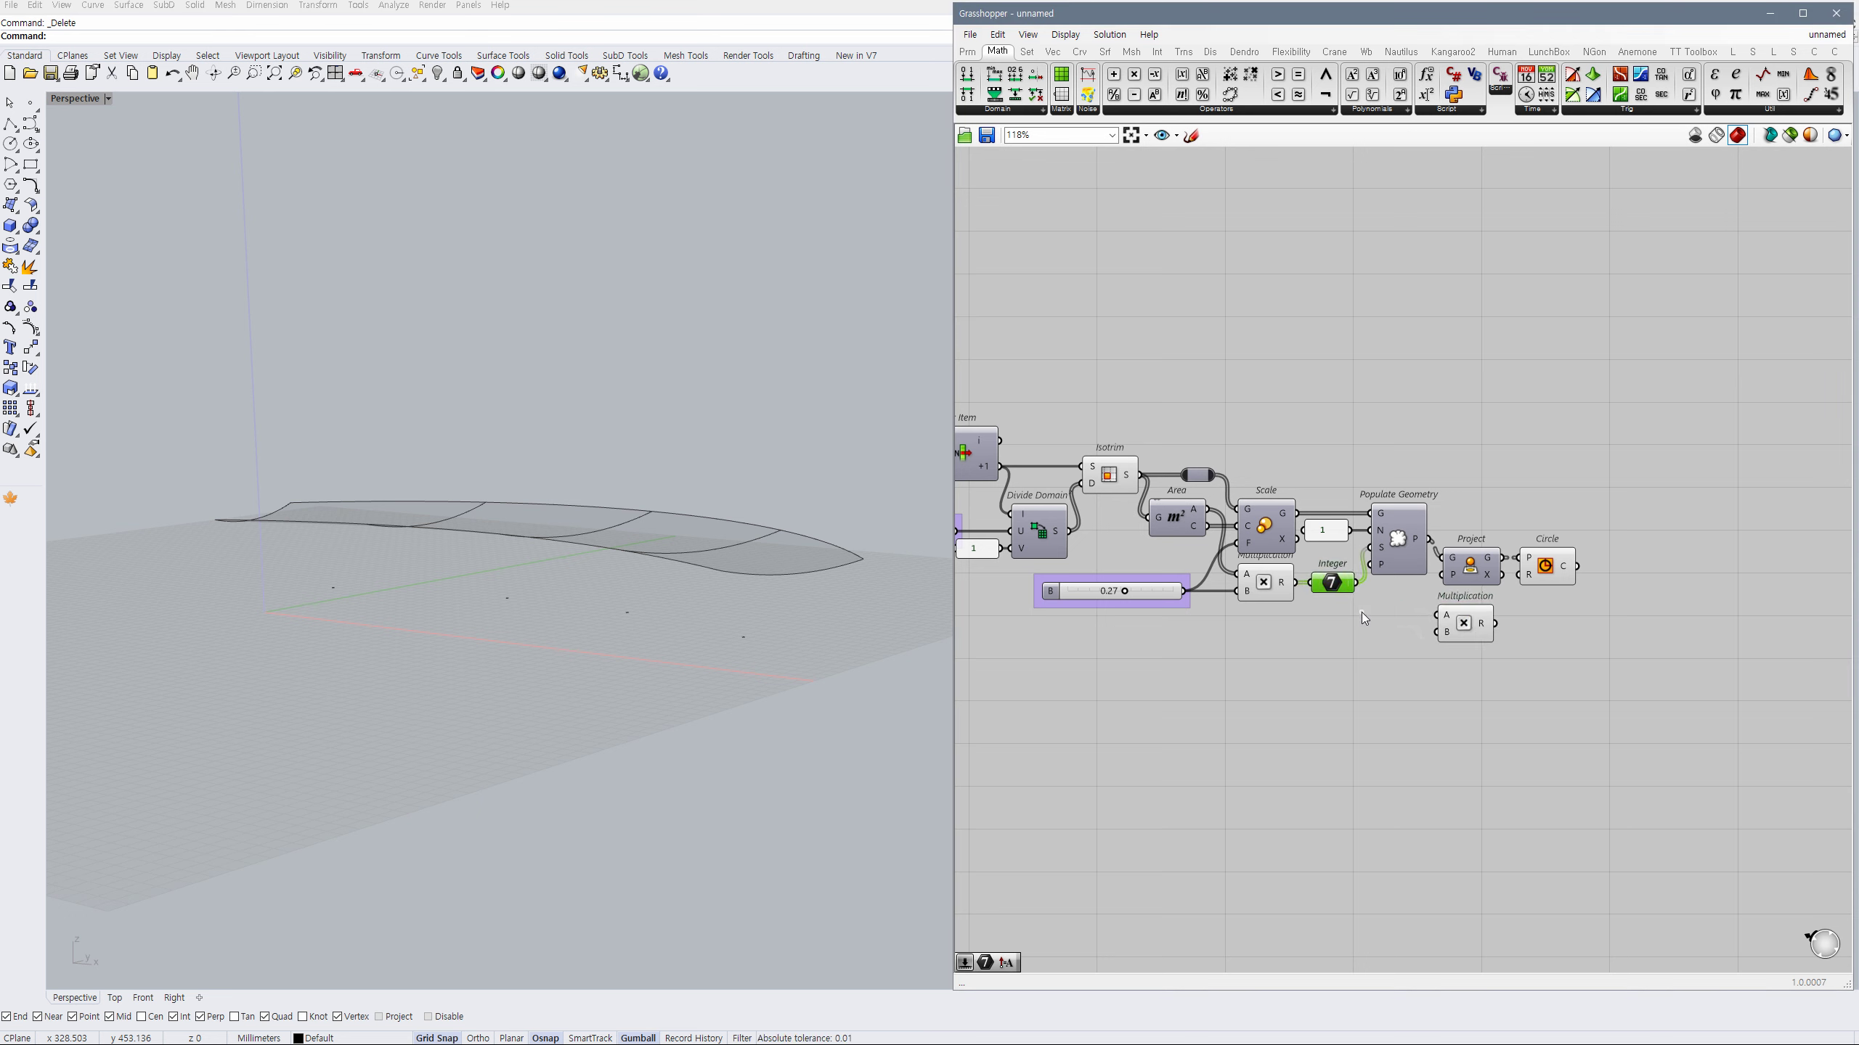
Add a number slider with a minimum of 0 and three decimal places next to the second Multiplication component.
double_click(1391, 618)
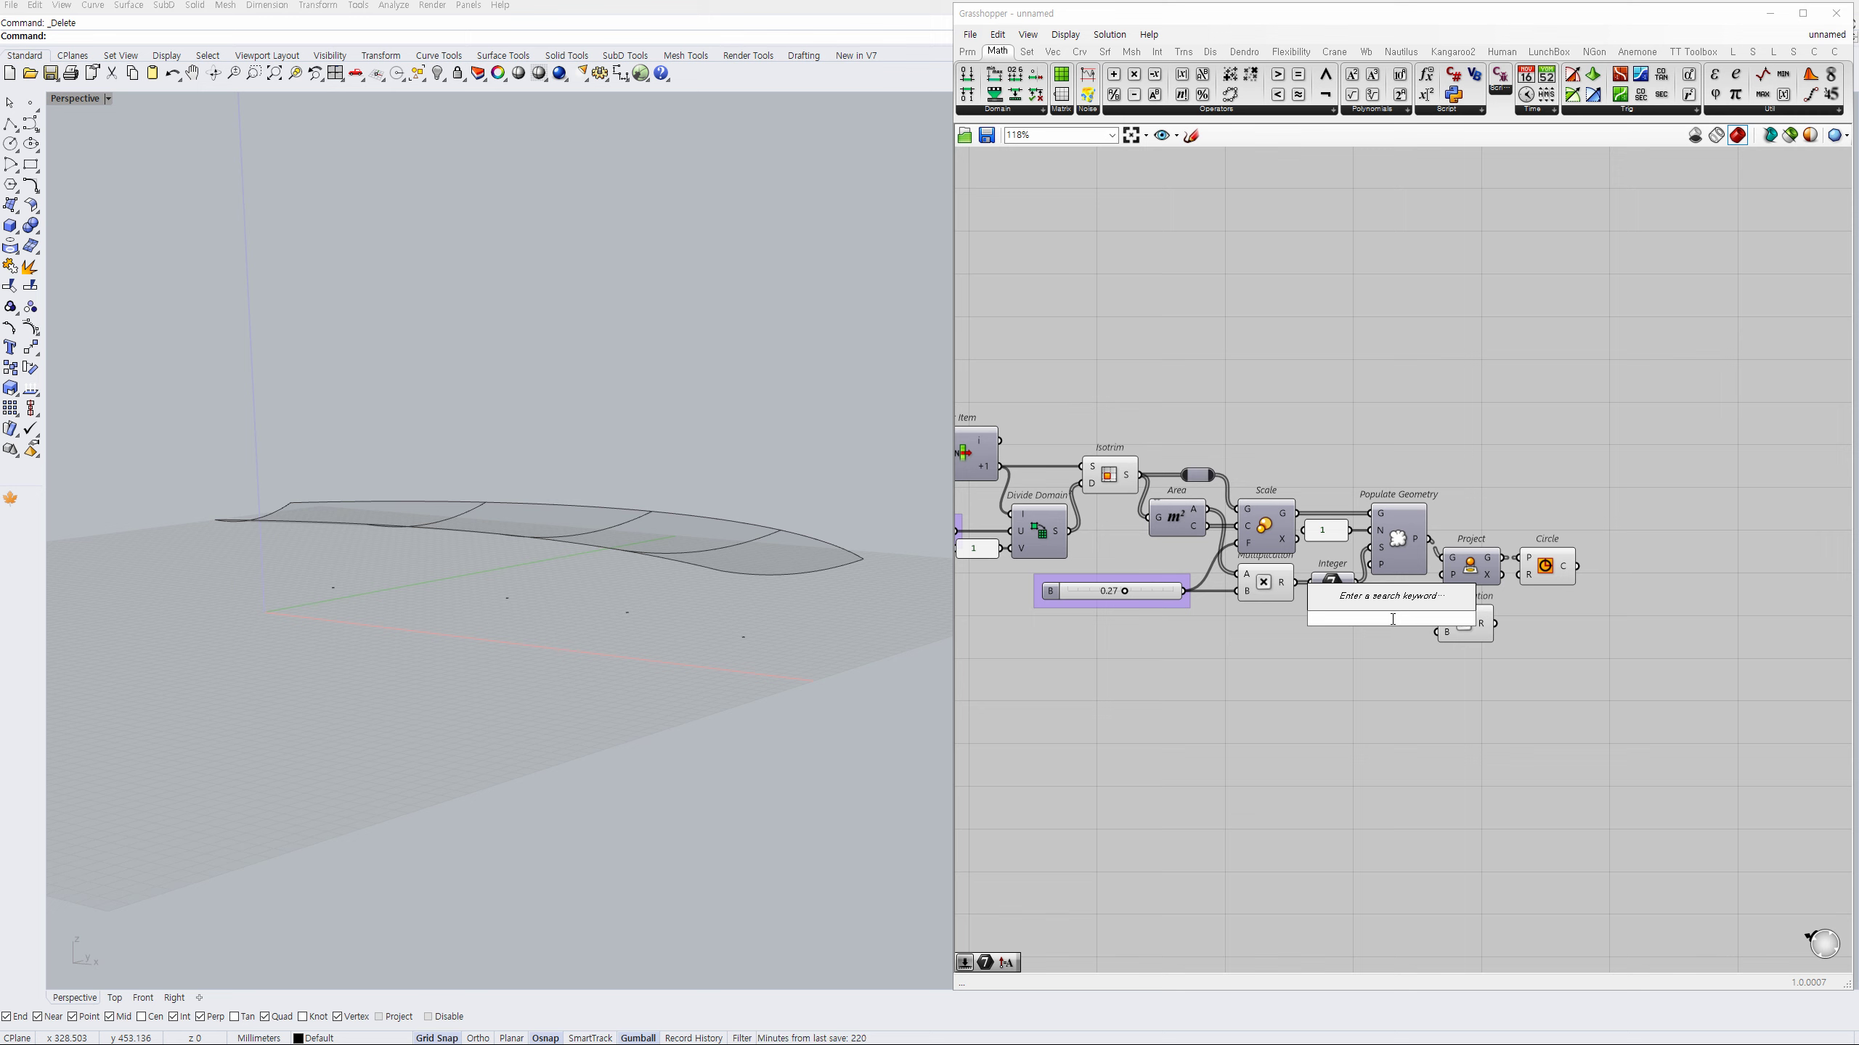
double_click(1360, 650)
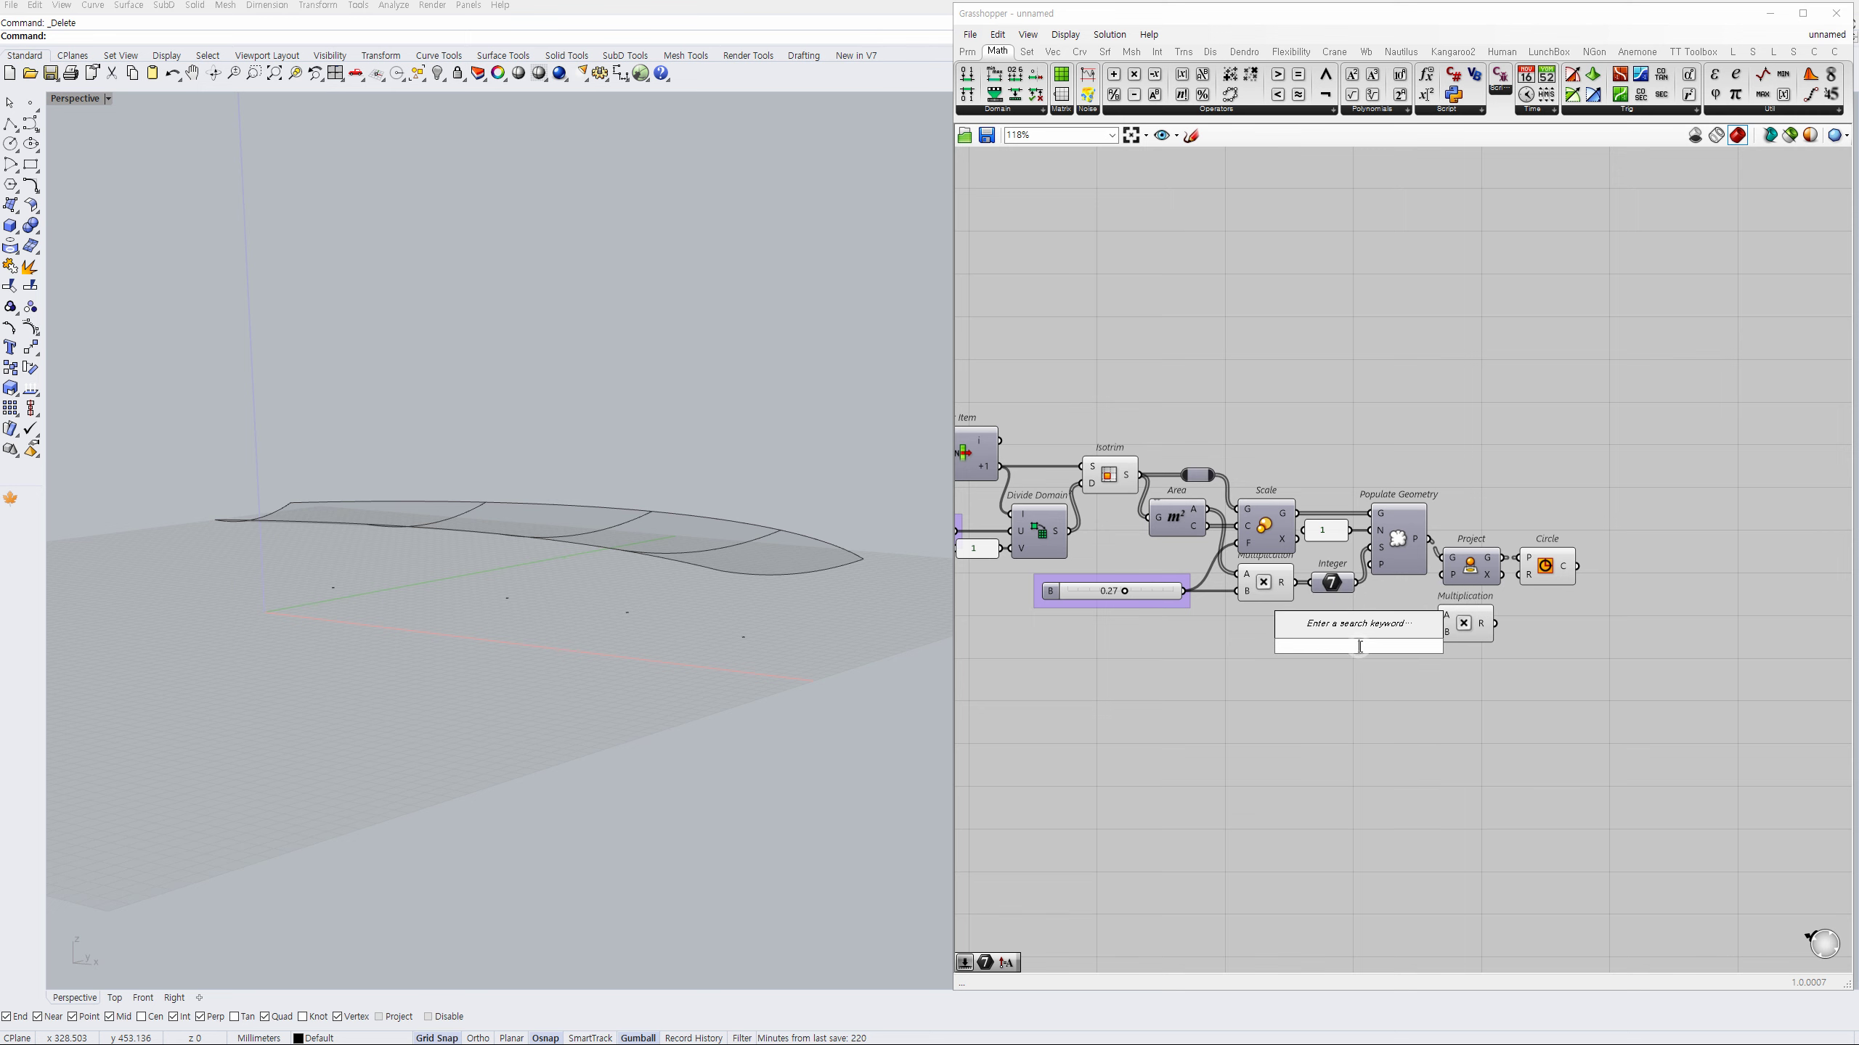
type("0<0.0")
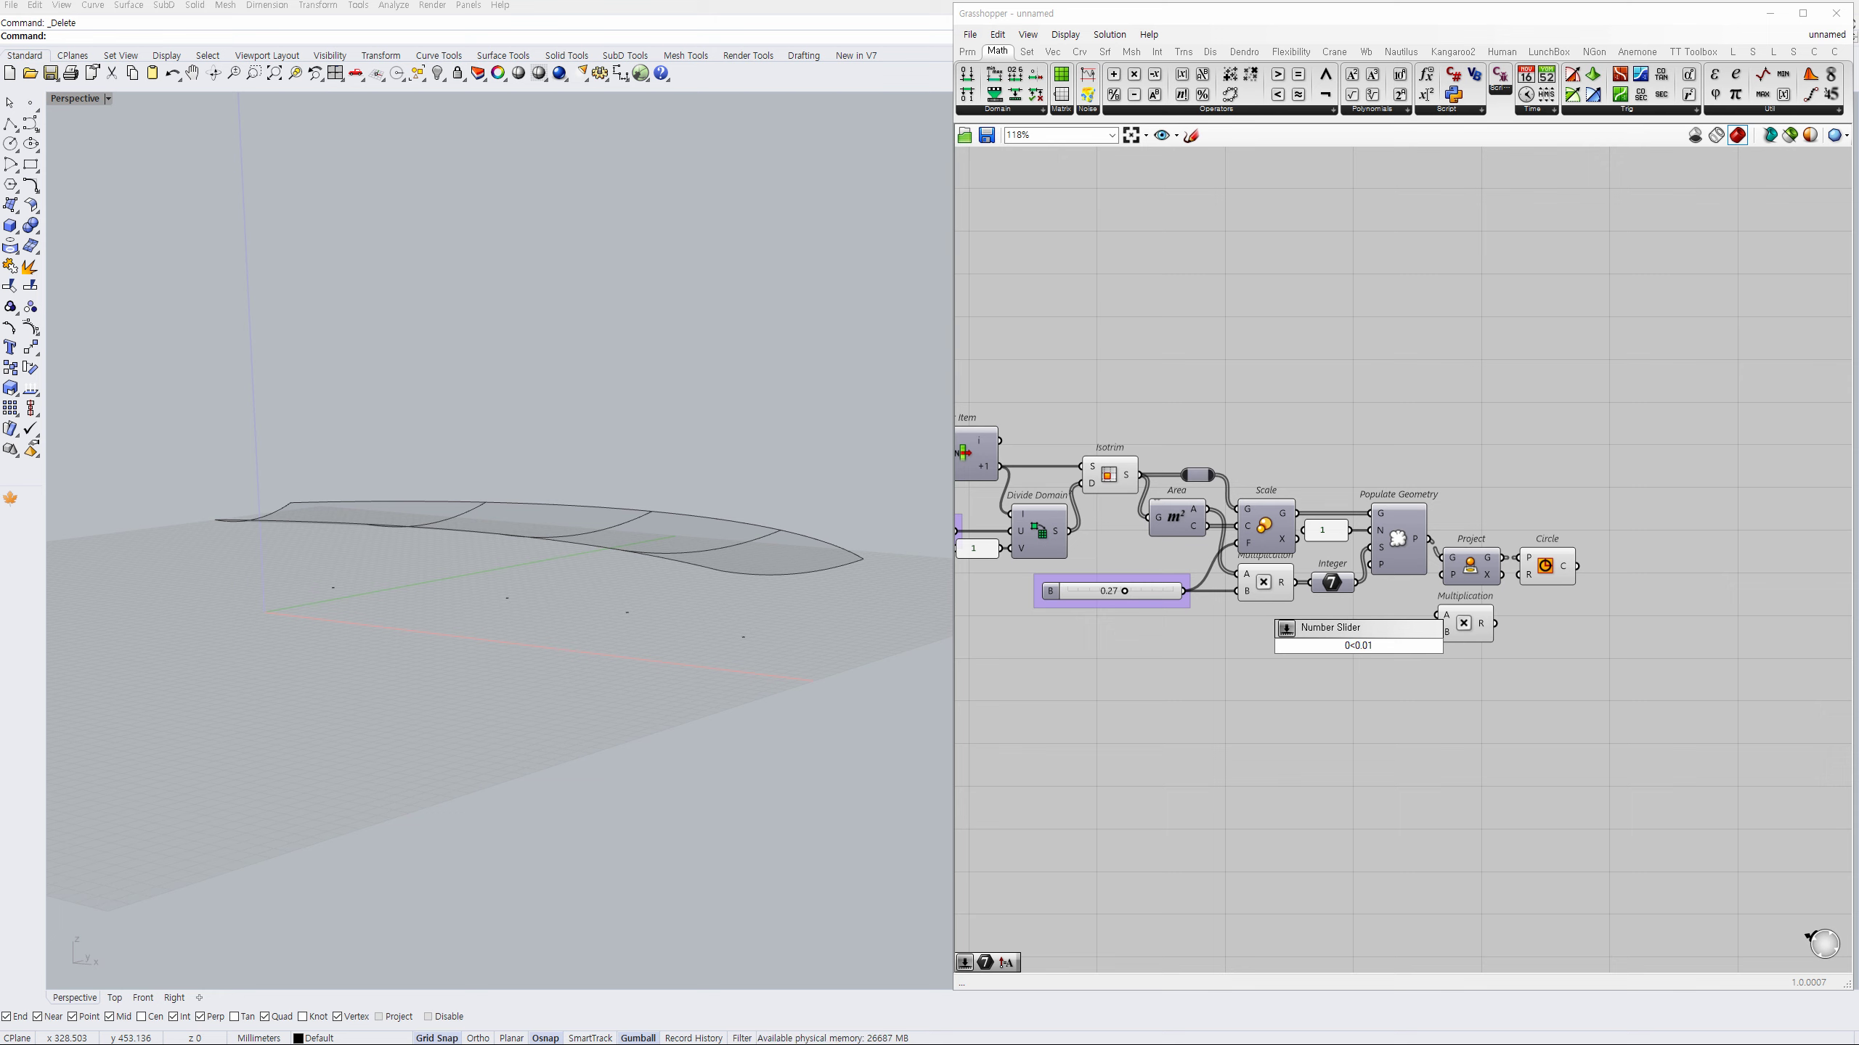
key("BackSpace")
key("Return")
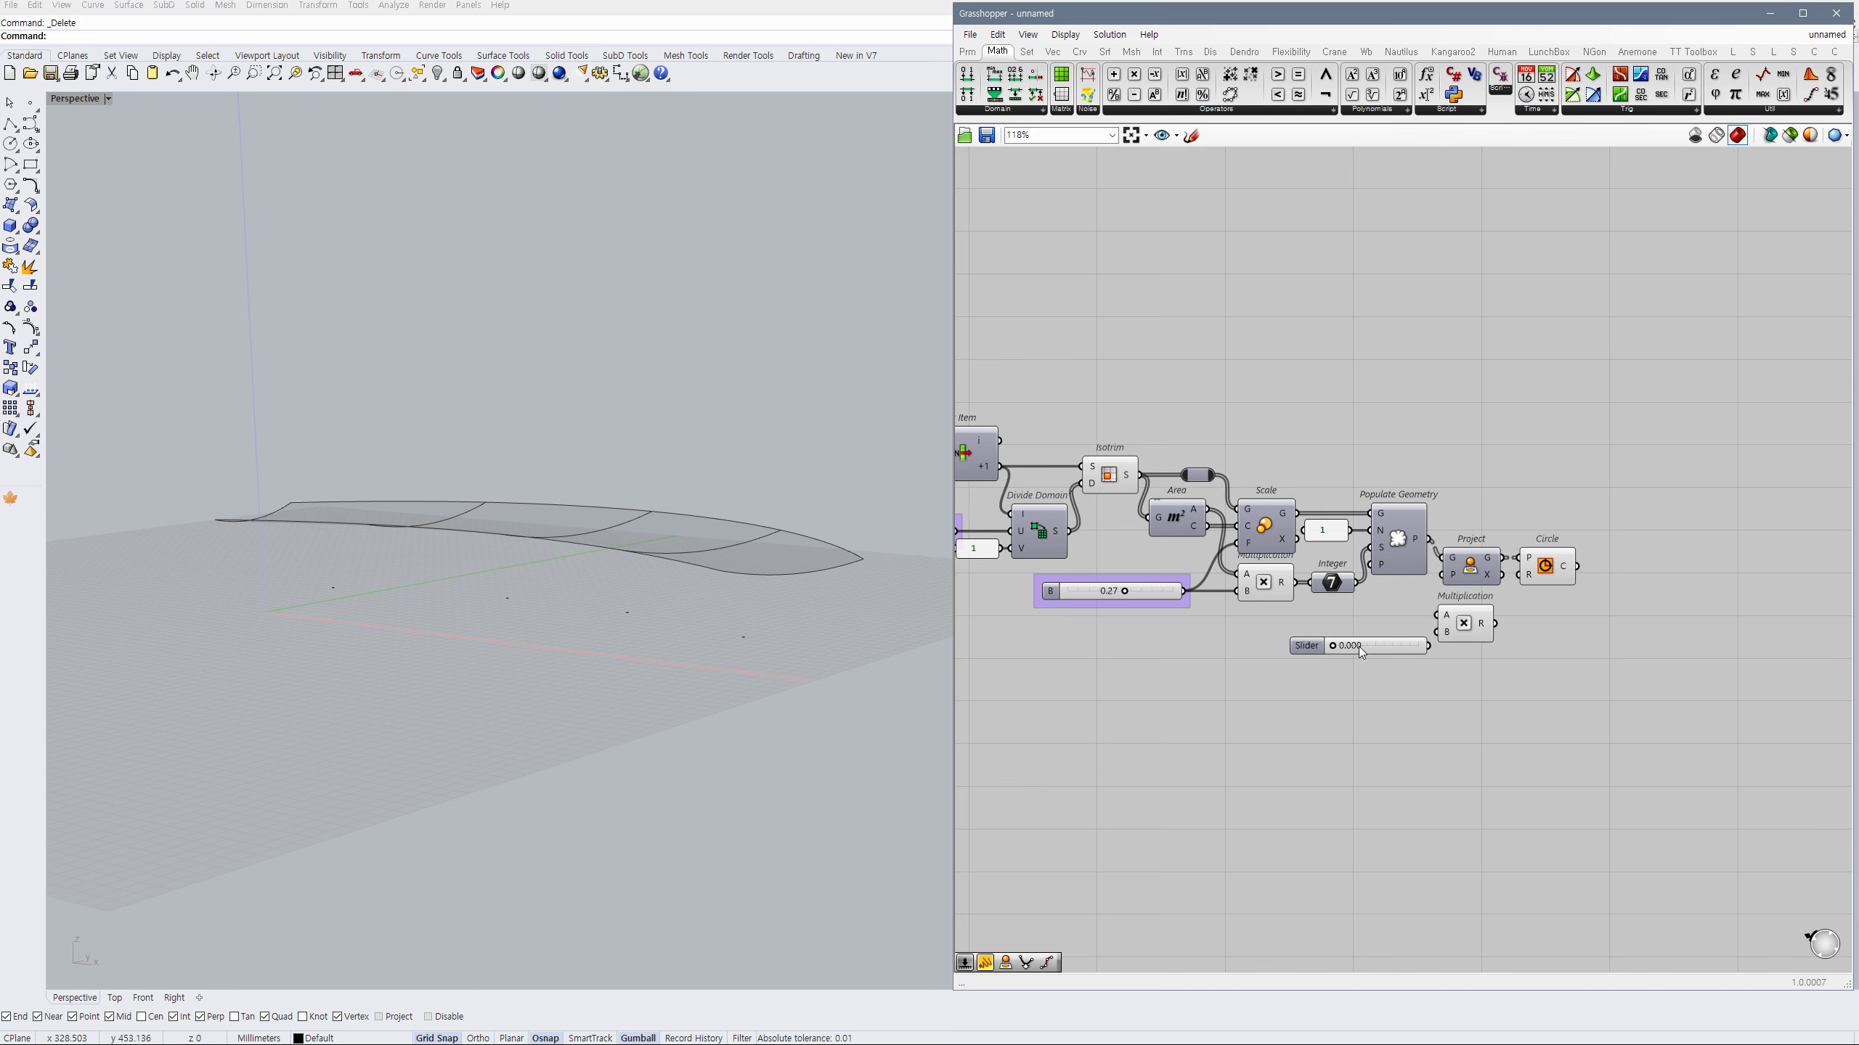